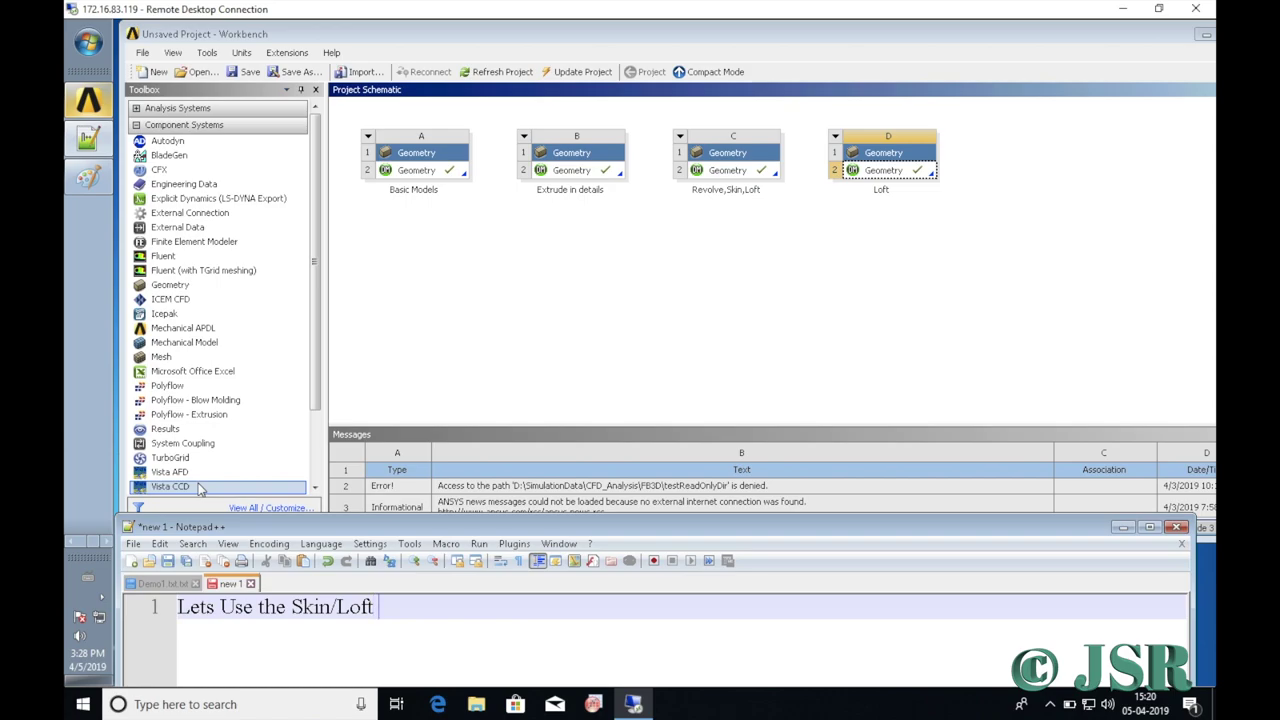
Complete the note's heading as "Lets Use the Skin/Loft Feature" and underline it with a row of equals signs.
text(Feature)
key(Return)
text(=======================================)
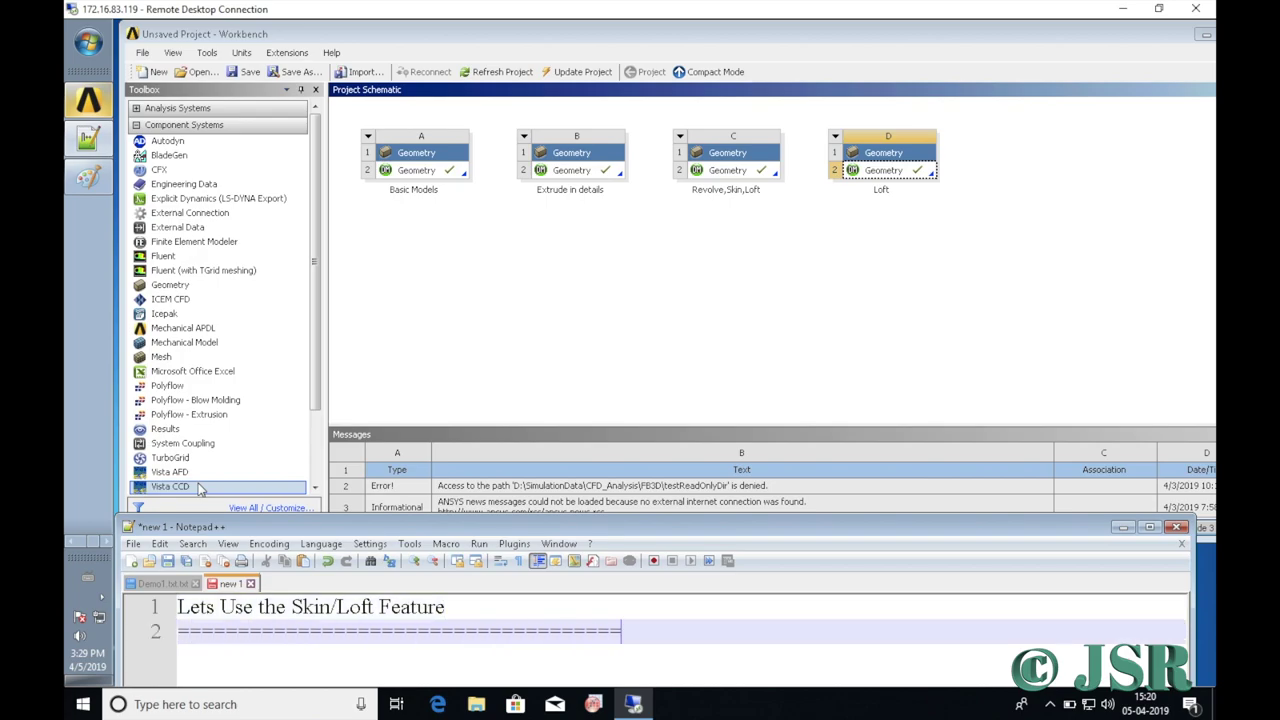
key(Return)
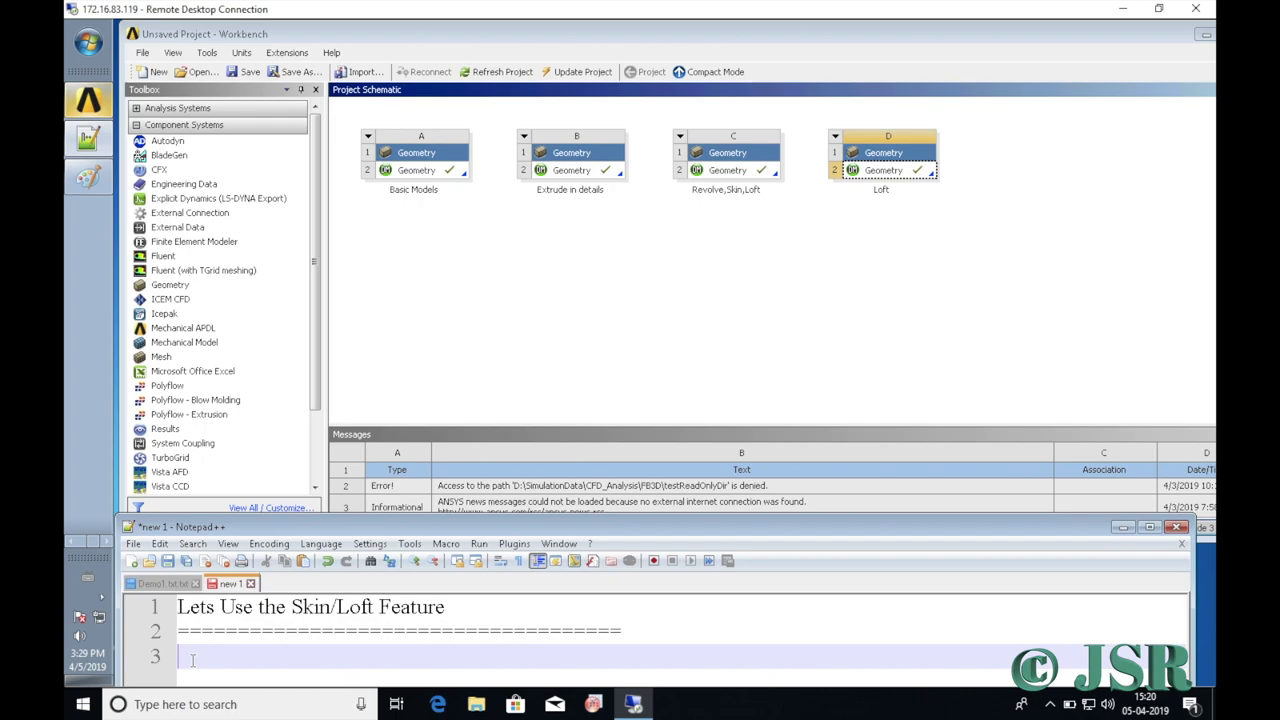
Write the line "Drag Geometry into workspace -->" below the underlined heading in the notes.
text(Drag a)
key(BackSpace)
text(Geometry into workspace )
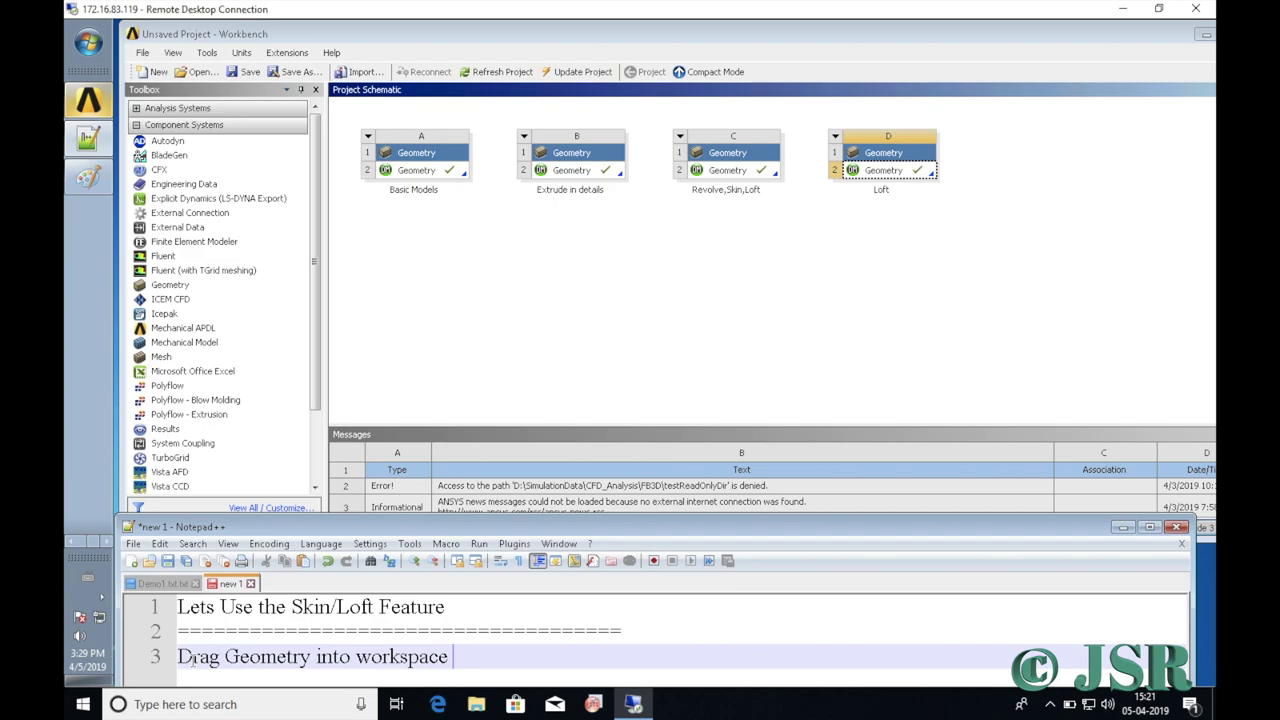
text(-->)
Switch to Workbench, add a standalone Geometry system beside the Loft system, and name it Skin/Loft.
click(182, 345)
drag(170, 285, 1040, 188)
text(S)
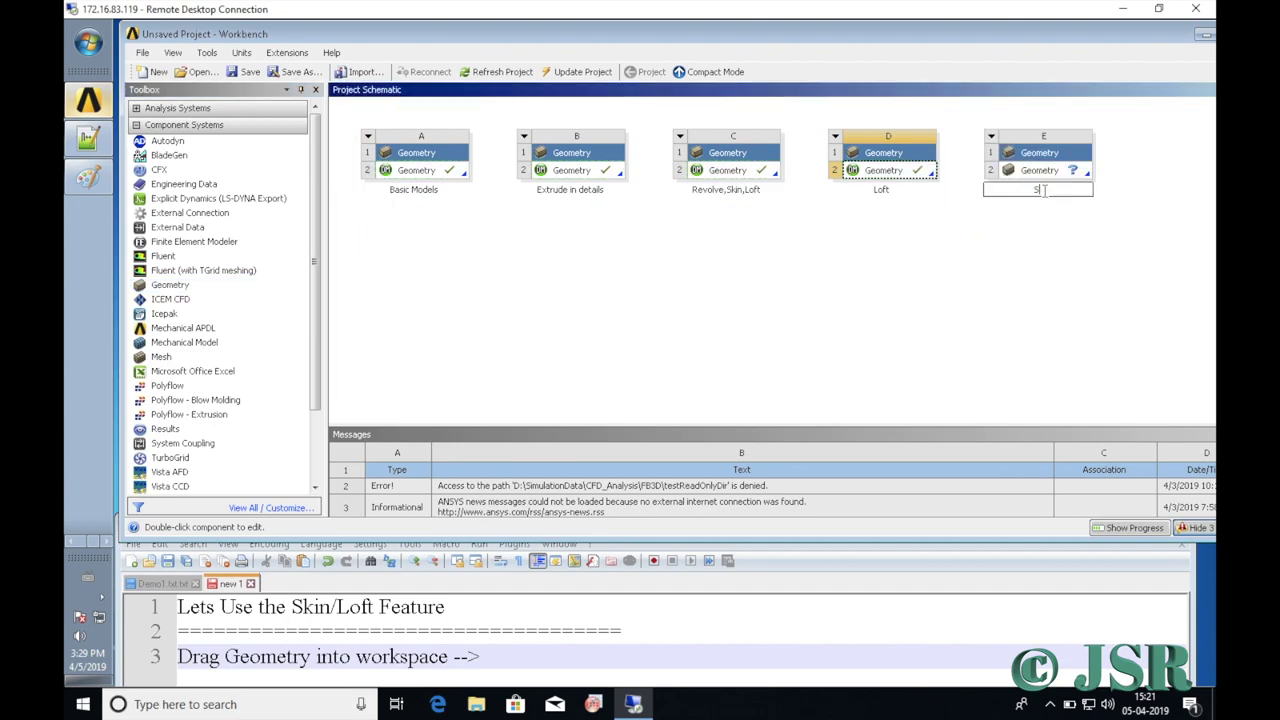
text(kin/Loft)
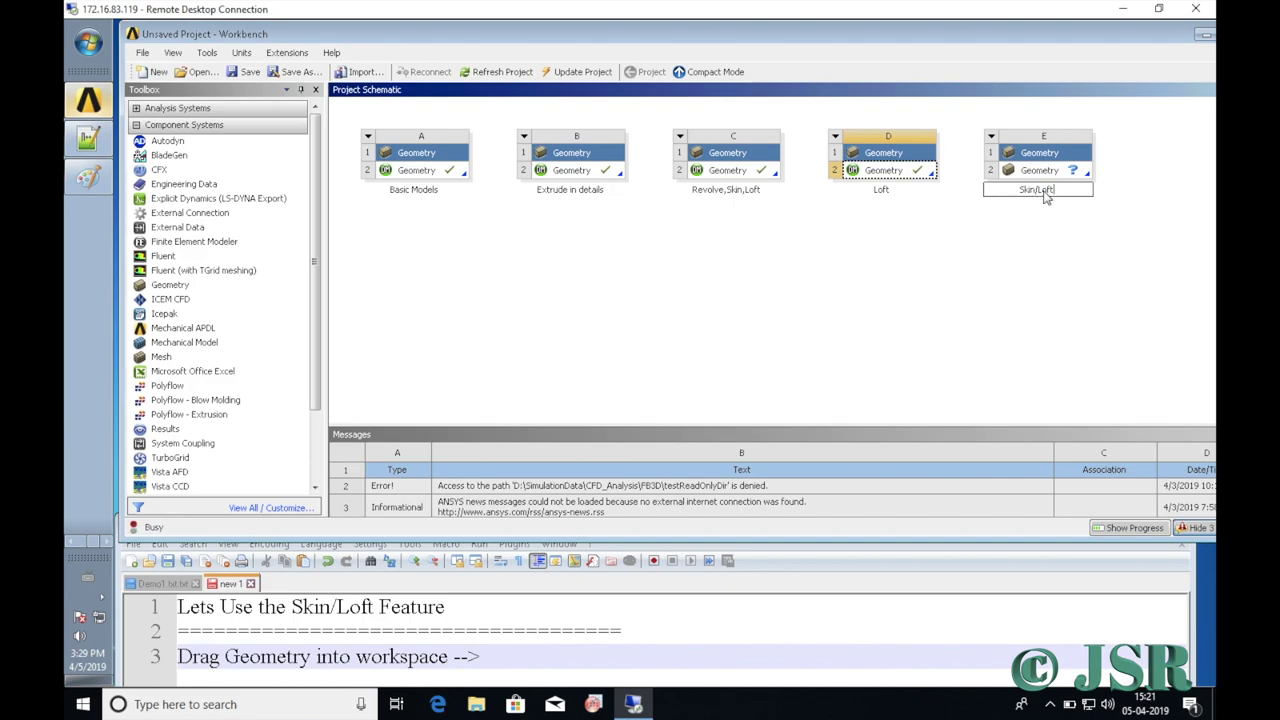
key(Return)
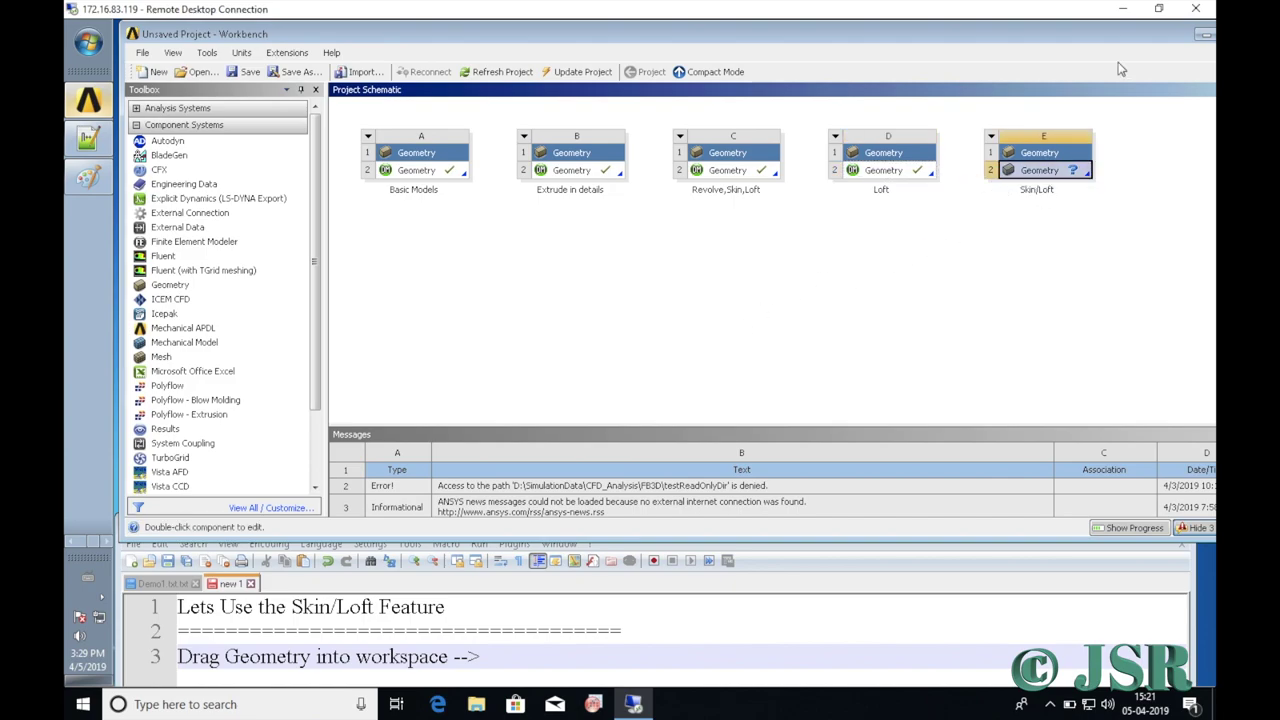
Open the Skin/Loft geometry in DesignModeler with Meter as the length unit, beginning the note's next word with "Ope" meanwhile.
click(1057, 172)
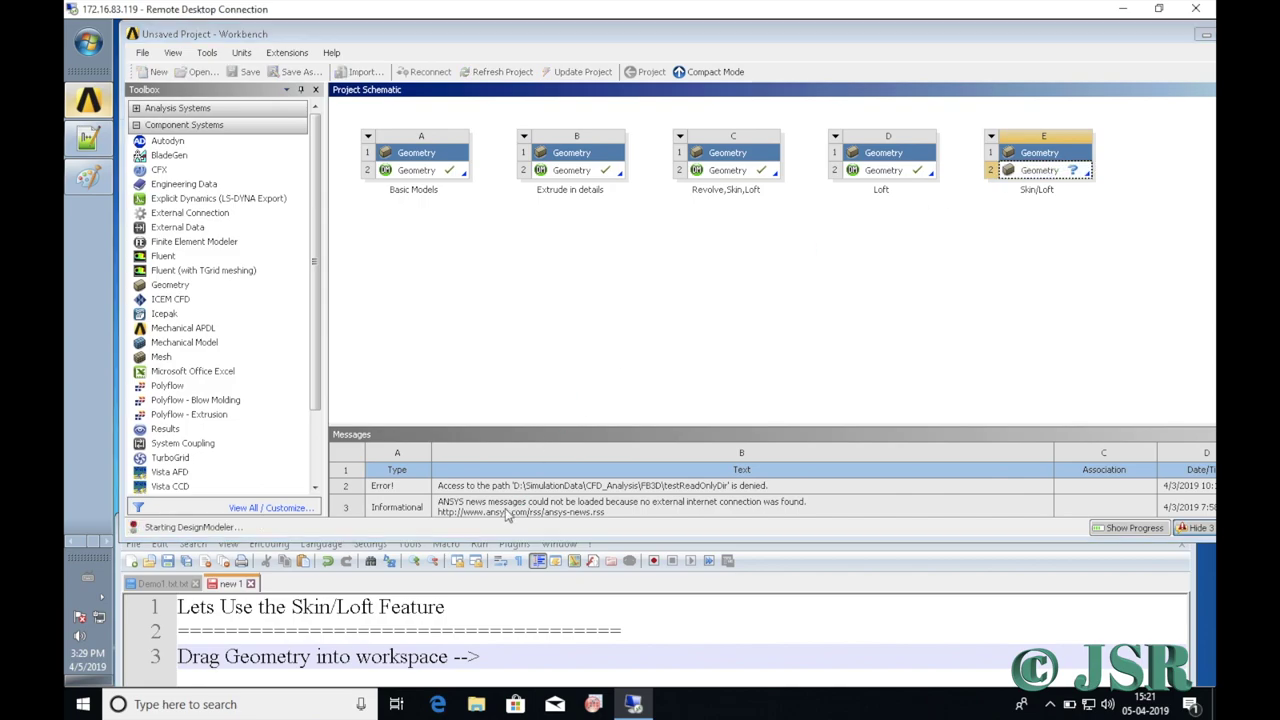
click(487, 662)
text(Ope)
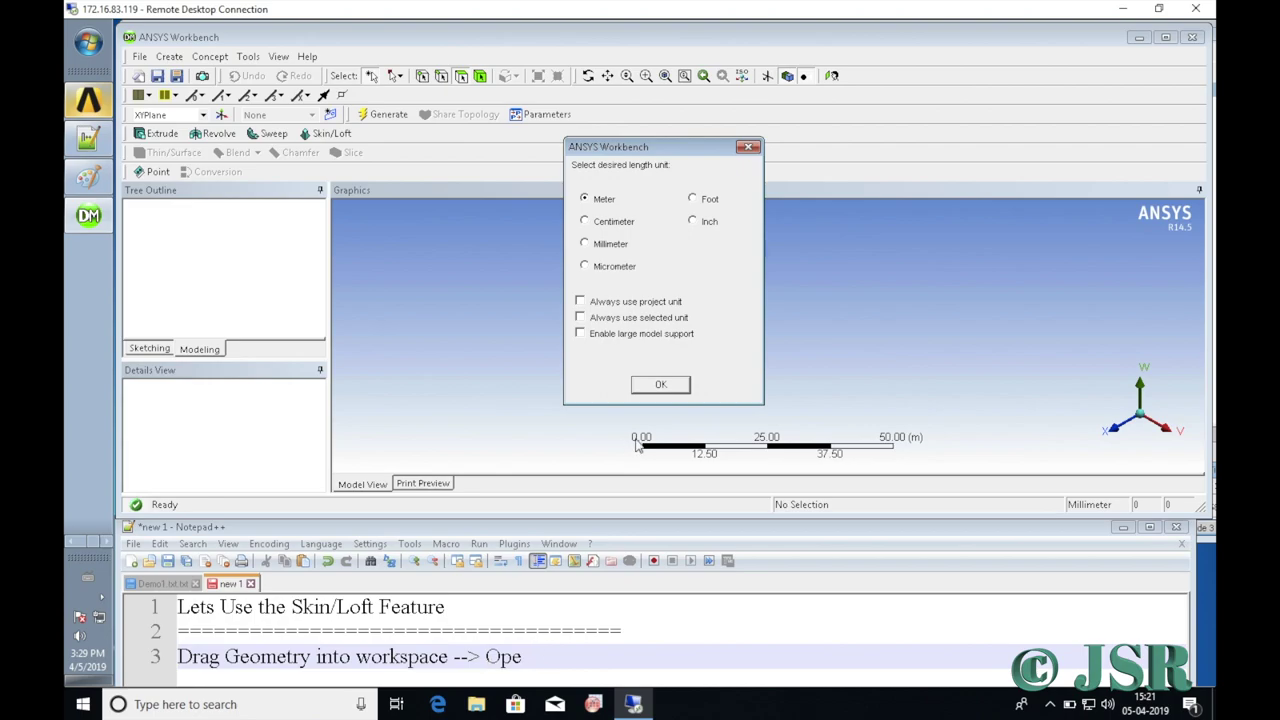
click(670, 386)
Complete line 3 of the notes with "Open Design Modular" and add empty lines below it.
click(536, 658)
text(n D)
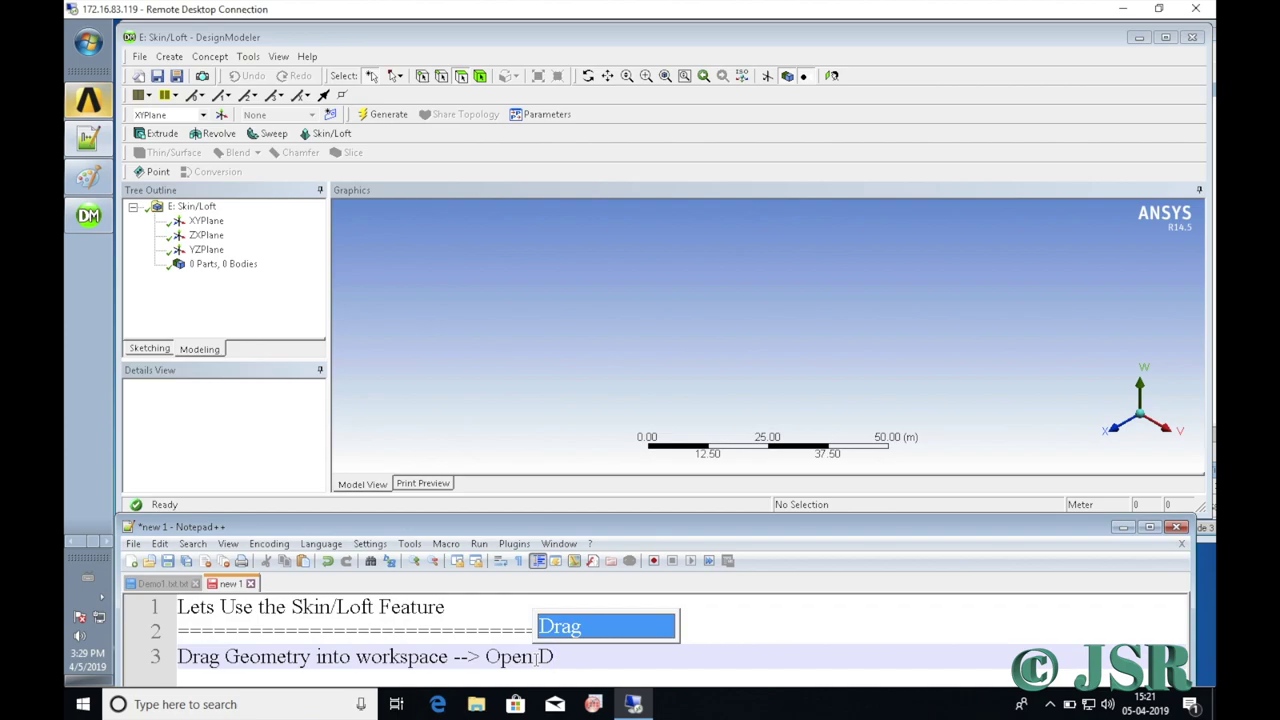
text(esi)
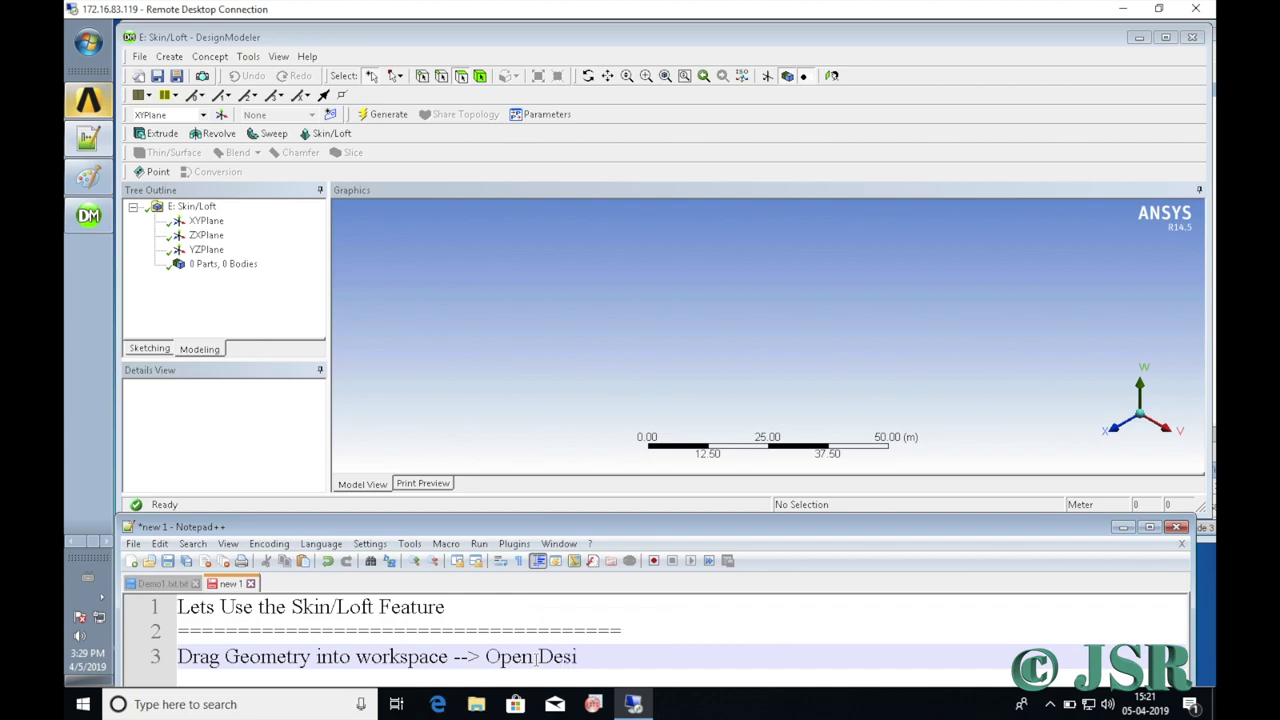
text(gn Modular)
key(Return)
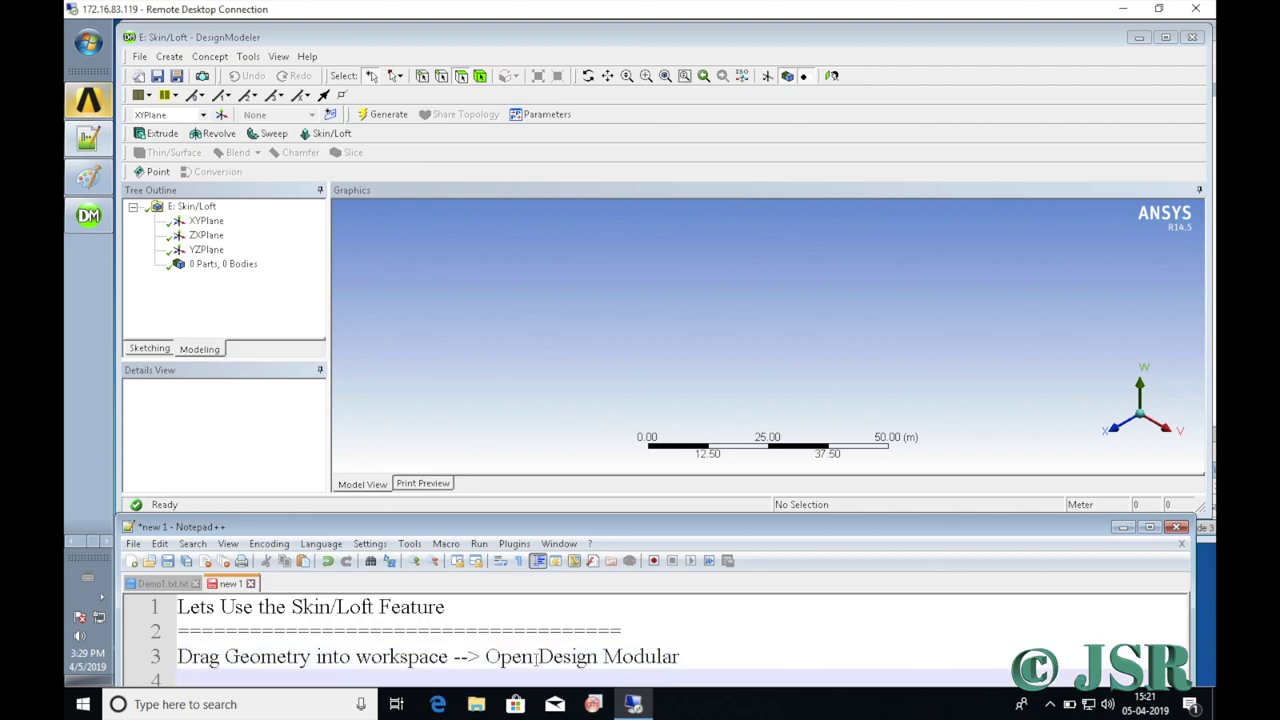
key(Return)
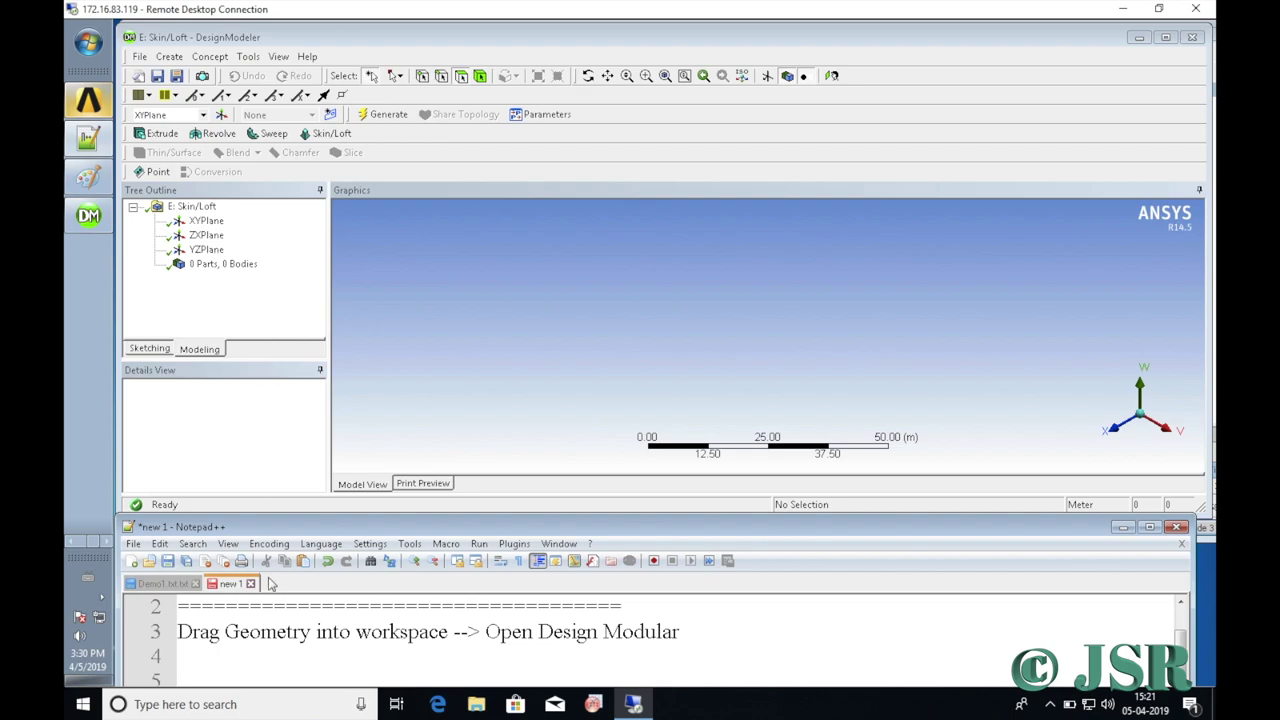
Write the line 'Under XY plane --> Select a sketch and name it as "C1"' as line 4 of the notes.
click(217, 657)
text(Under XY p)
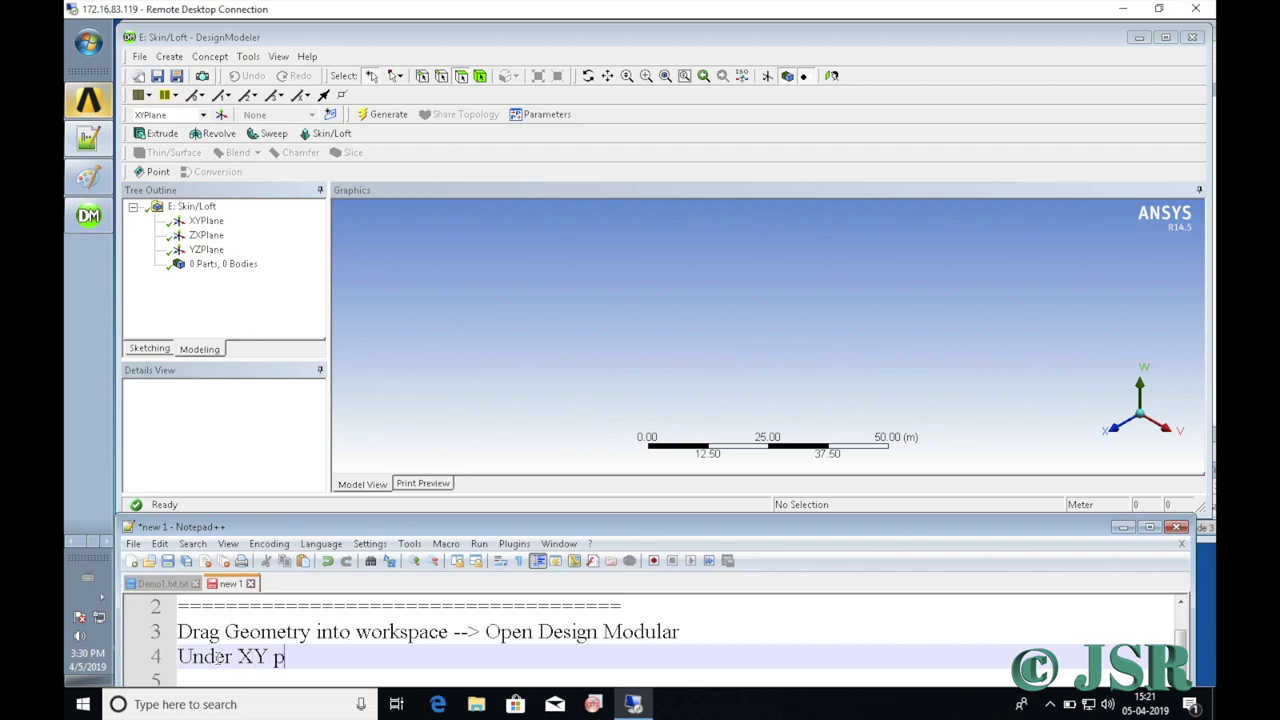
text(lane --> Select as)
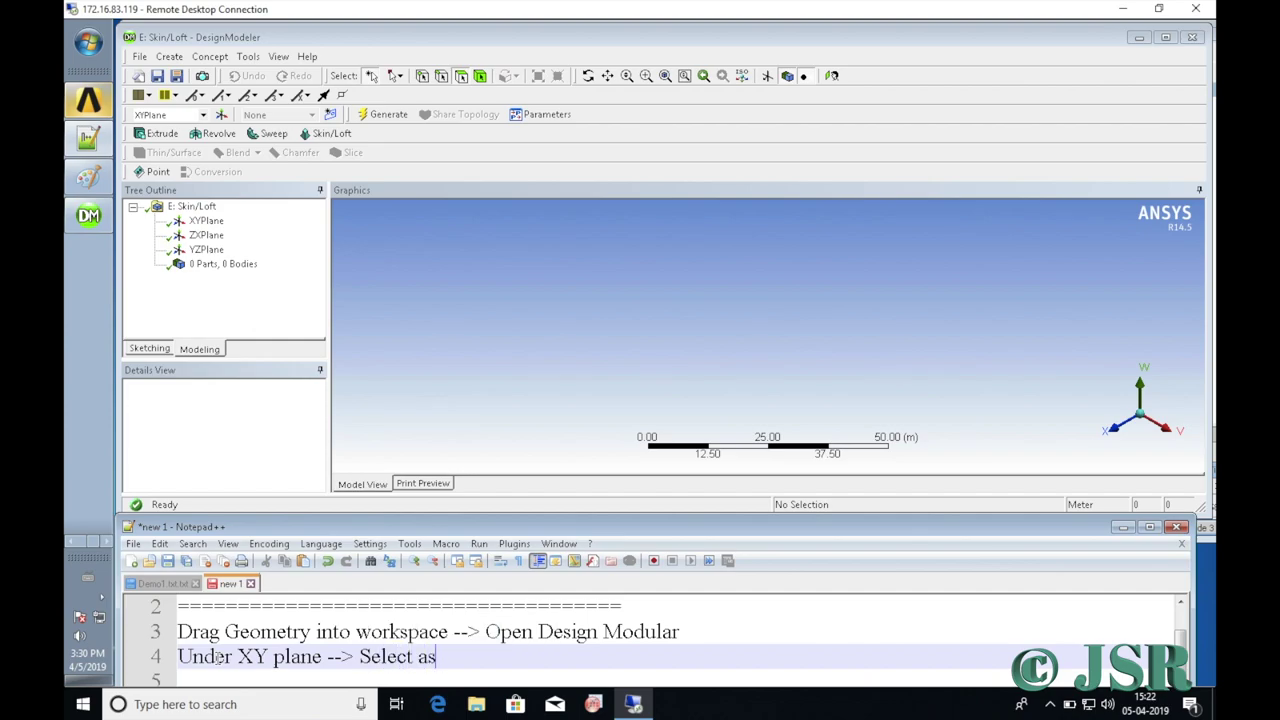
key(BackSpace)
text(sketch and r)
key(BackSpace)
text(name)
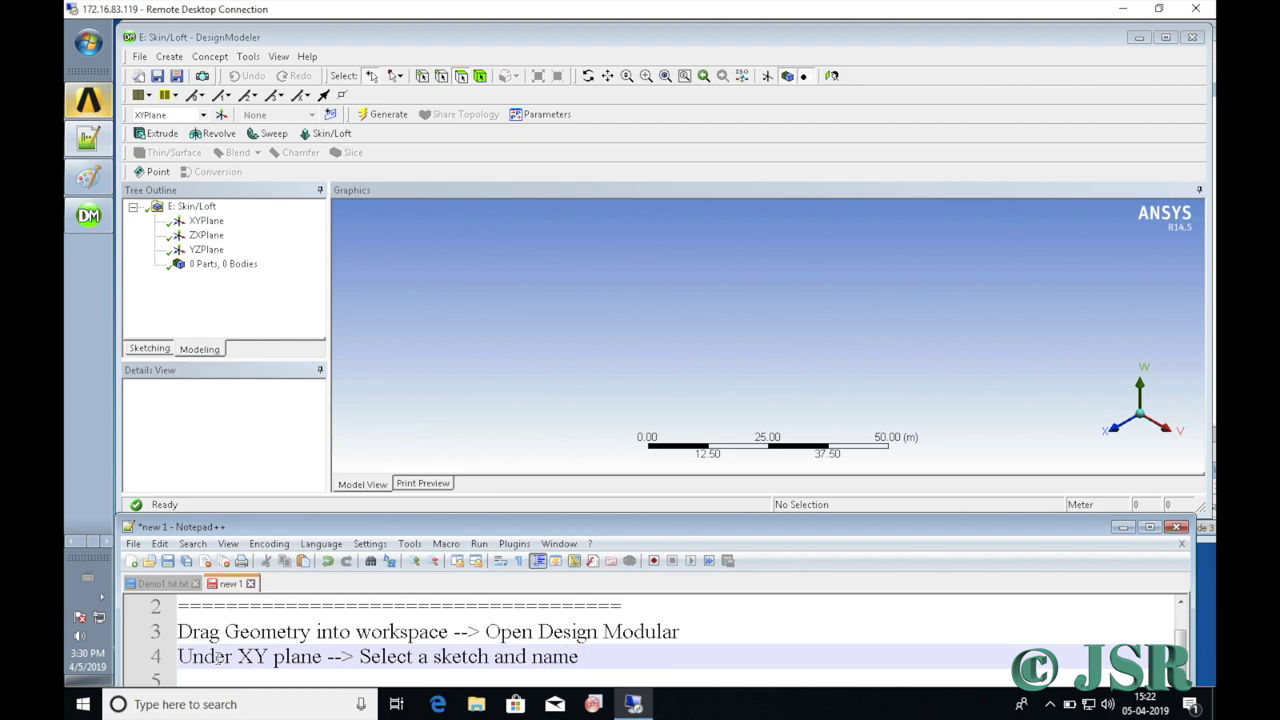
text( it as "C1")
Create a new sketch on the XYPlane in DesignModeler and rename it C1.
click(206, 221)
click(333, 115)
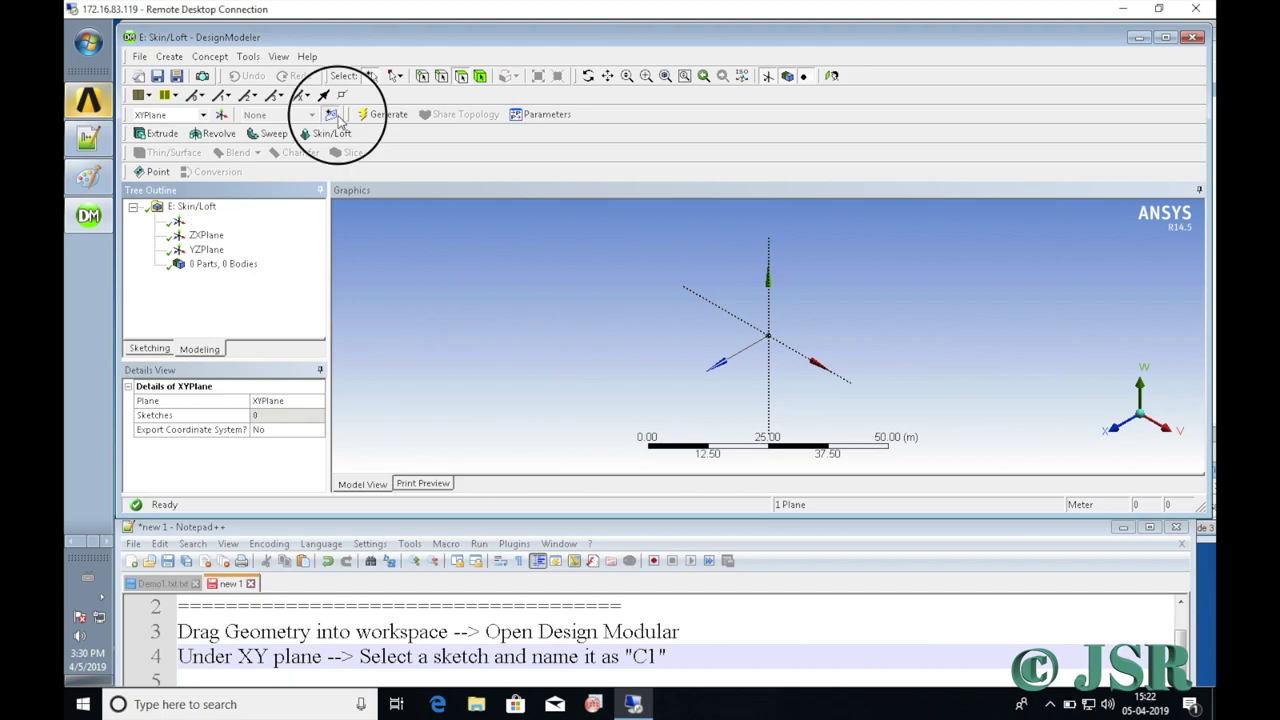
right_click(236, 238)
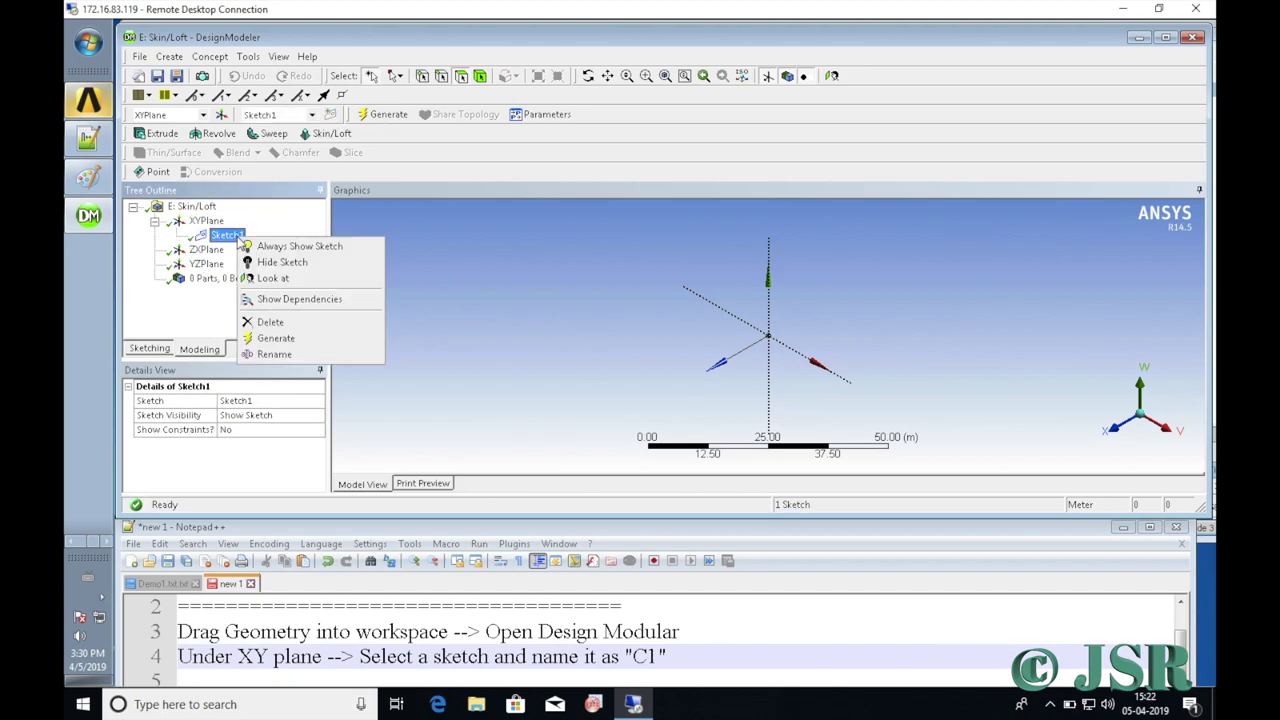
click(278, 356)
text(C1)
key(Return)
Write "Draw a circle of 3 m -->" as line 5 of the Notepad++ notes.
click(689, 663)
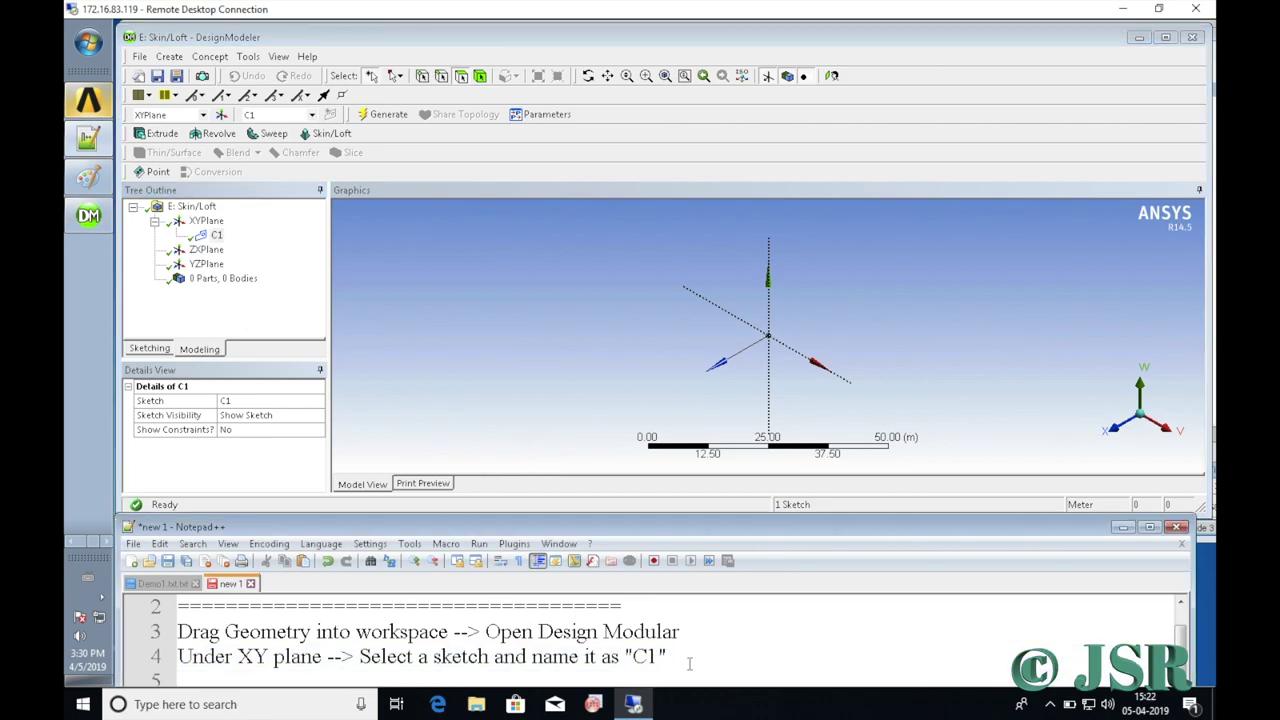
scroll(689, 663, down, 1)
click(432, 658)
text(Drwa)
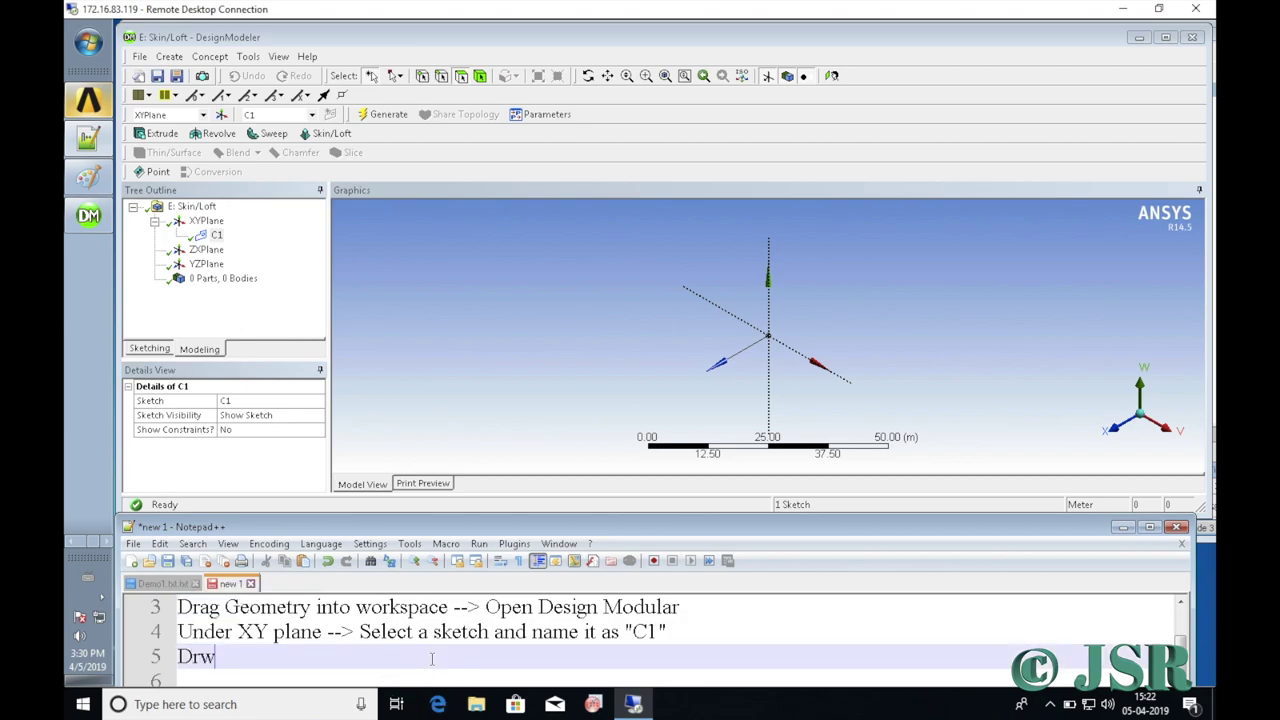
key(BackSpace)
key(BackSpace)
key(BackSpace)
key(BackSpace)
text(aw a circle of)
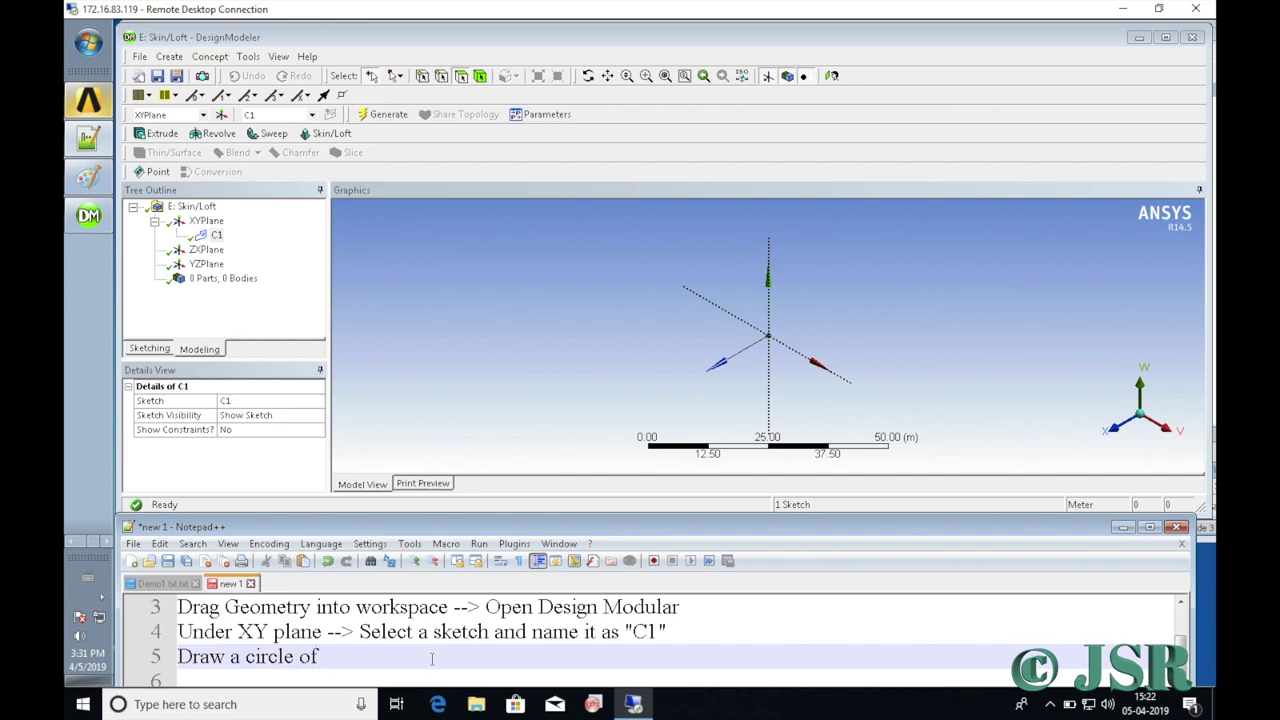
text( 3 m -->)
In sketch C1, draw a circle centred on the origin, about 7.6 m in diameter.
click(216, 235)
click(169, 352)
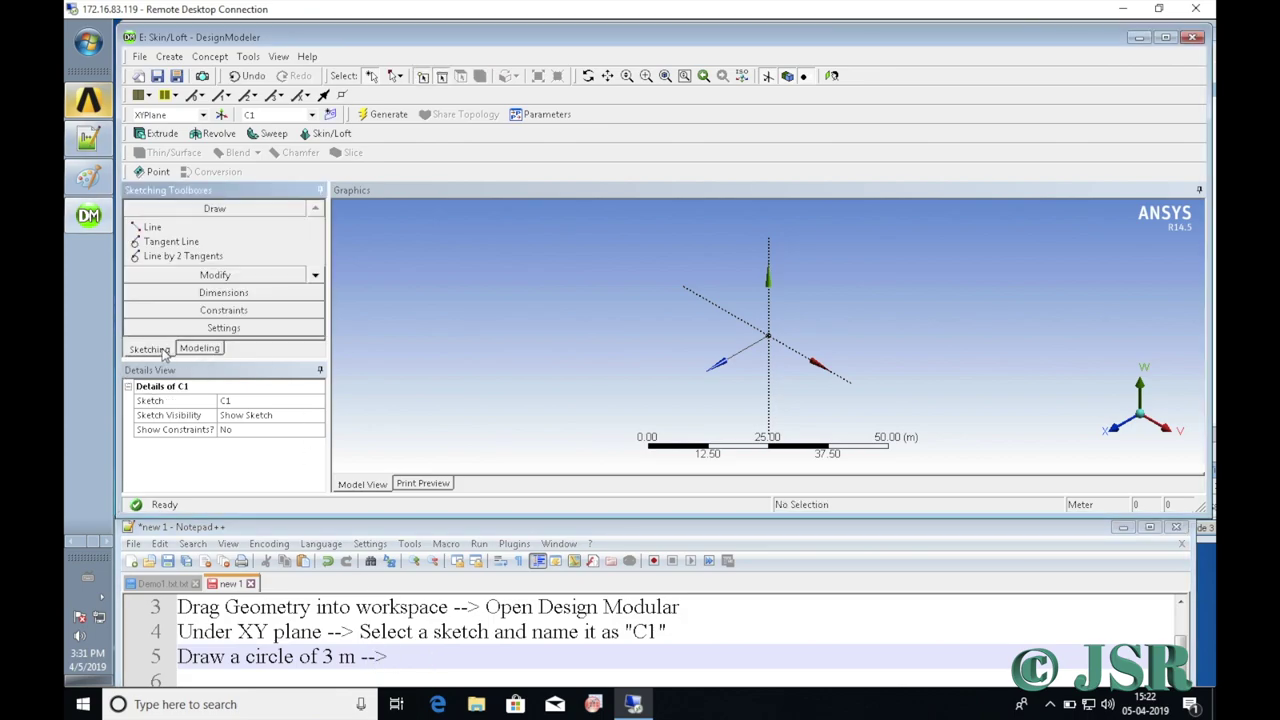
click(315, 276)
click(315, 276)
click(315, 276)
click(315, 276)
click(315, 276)
click(315, 276)
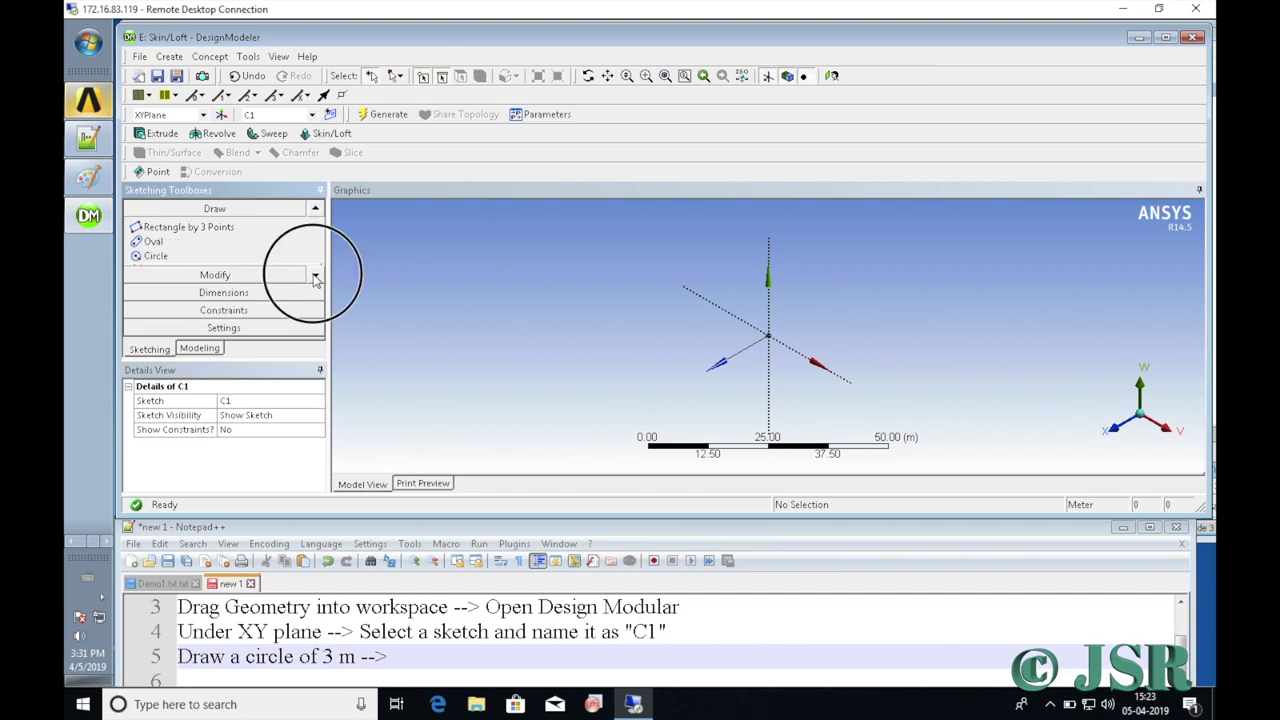
click(181, 258)
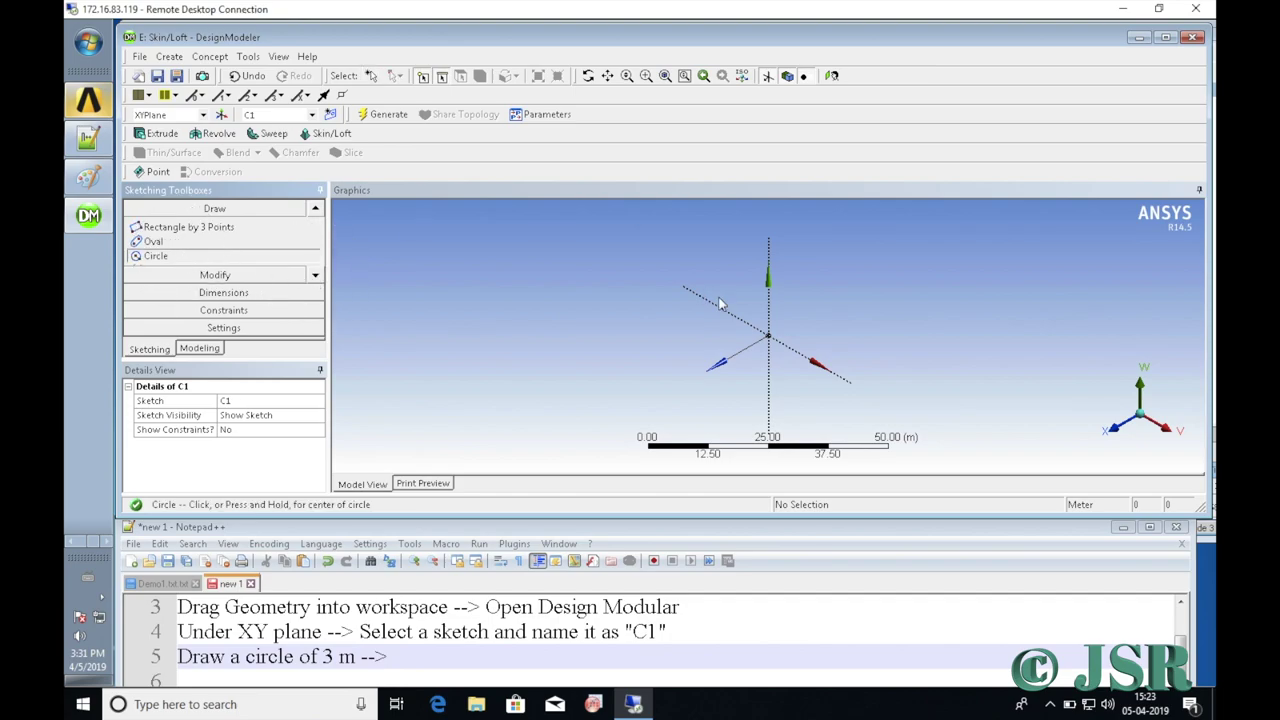
click(768, 335)
click(775, 328)
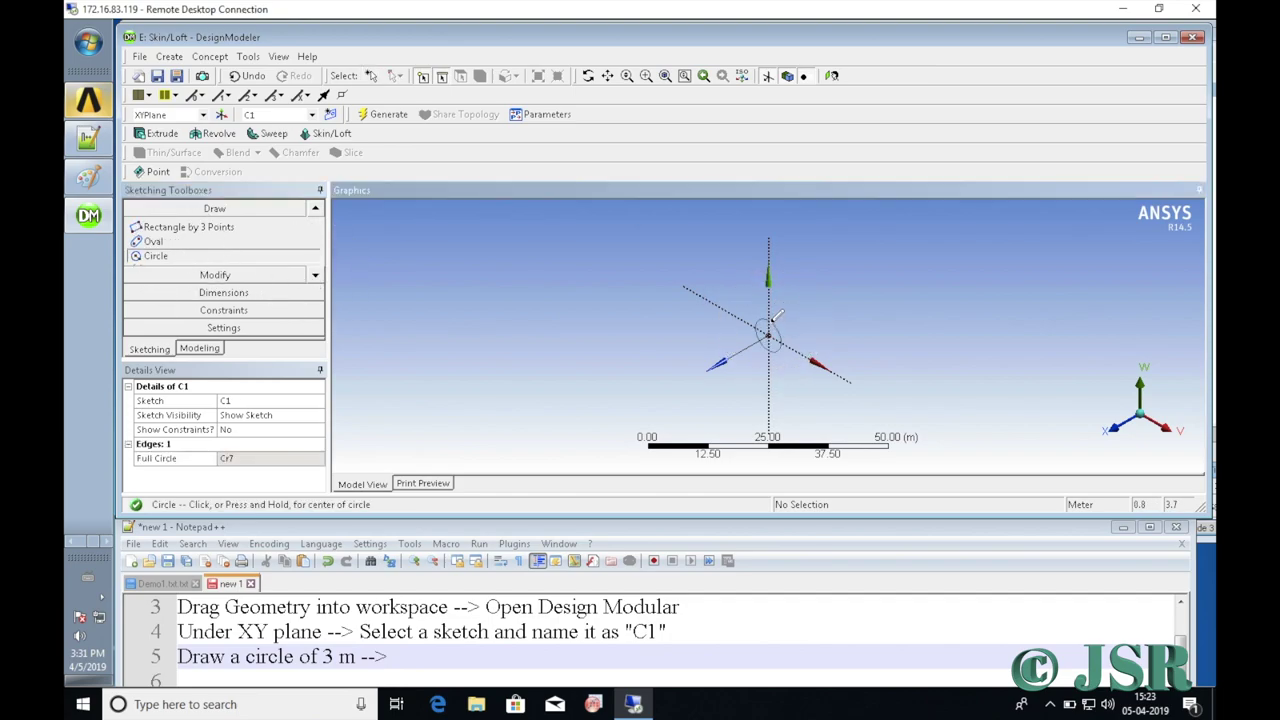
Add a diameter dimension to the circle in sketch C1, placing it beside the circle.
click(226, 292)
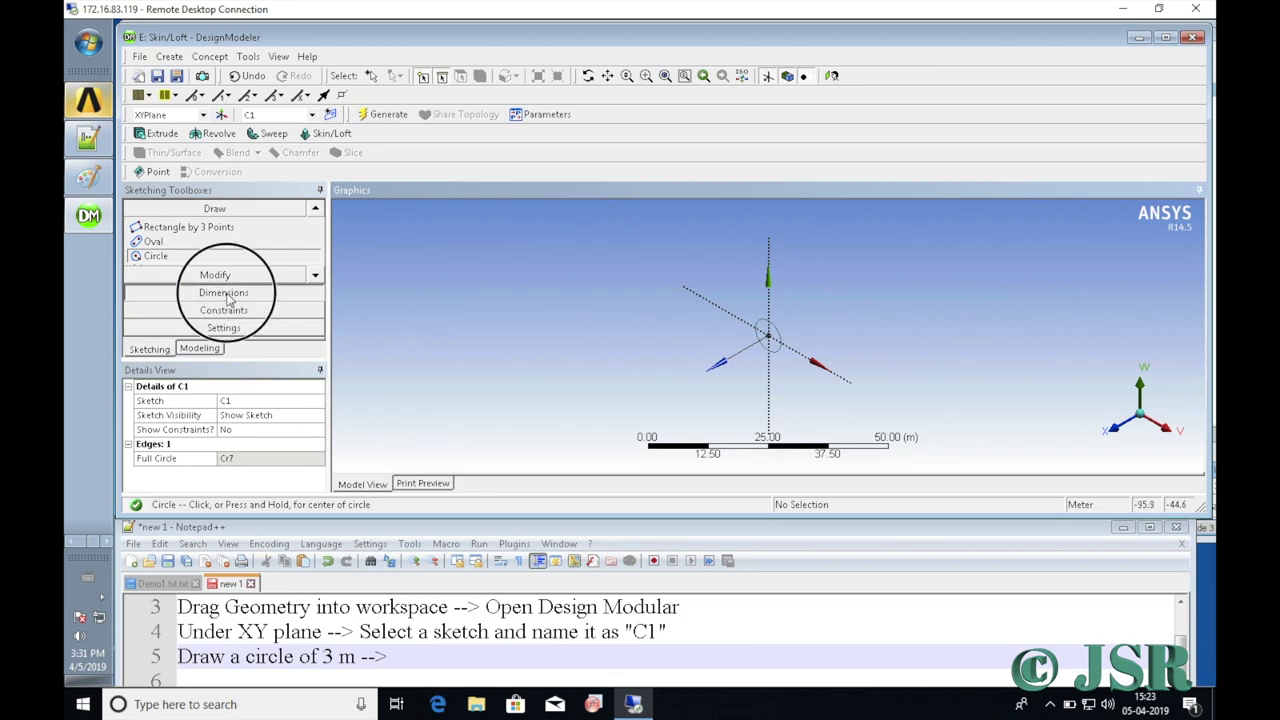
click(315, 312)
click(315, 312)
click(315, 312)
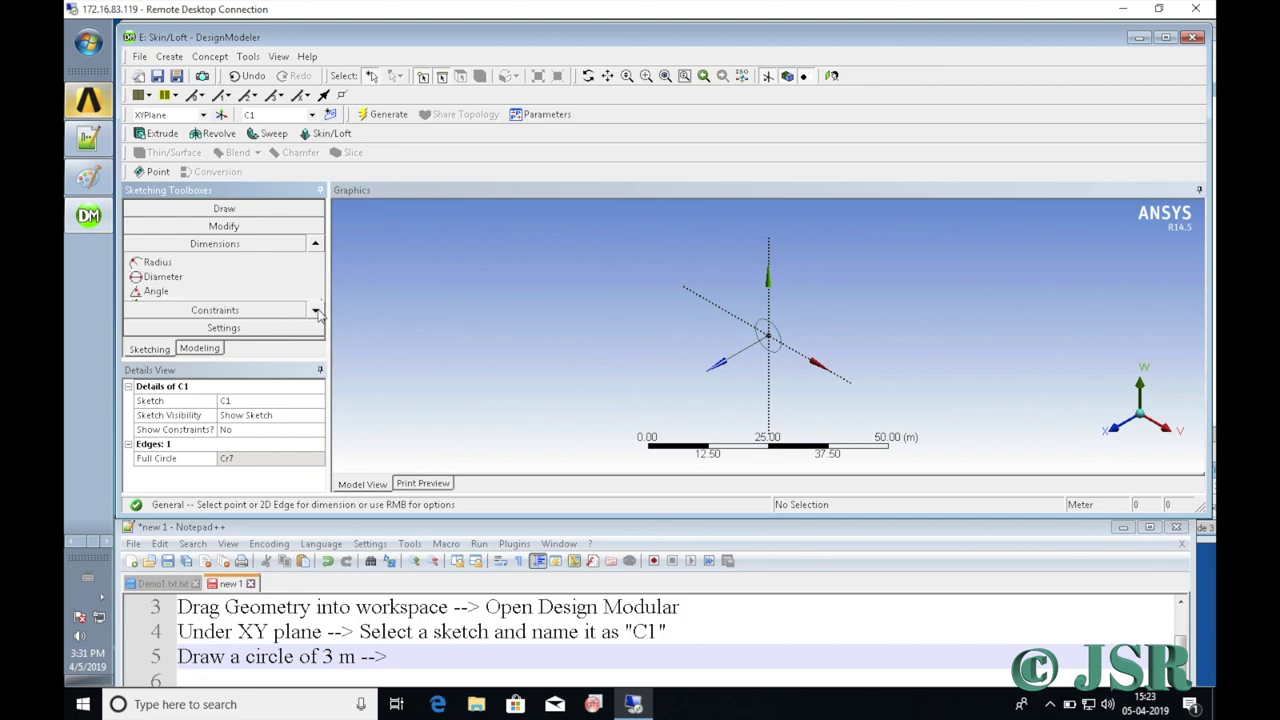
click(165, 277)
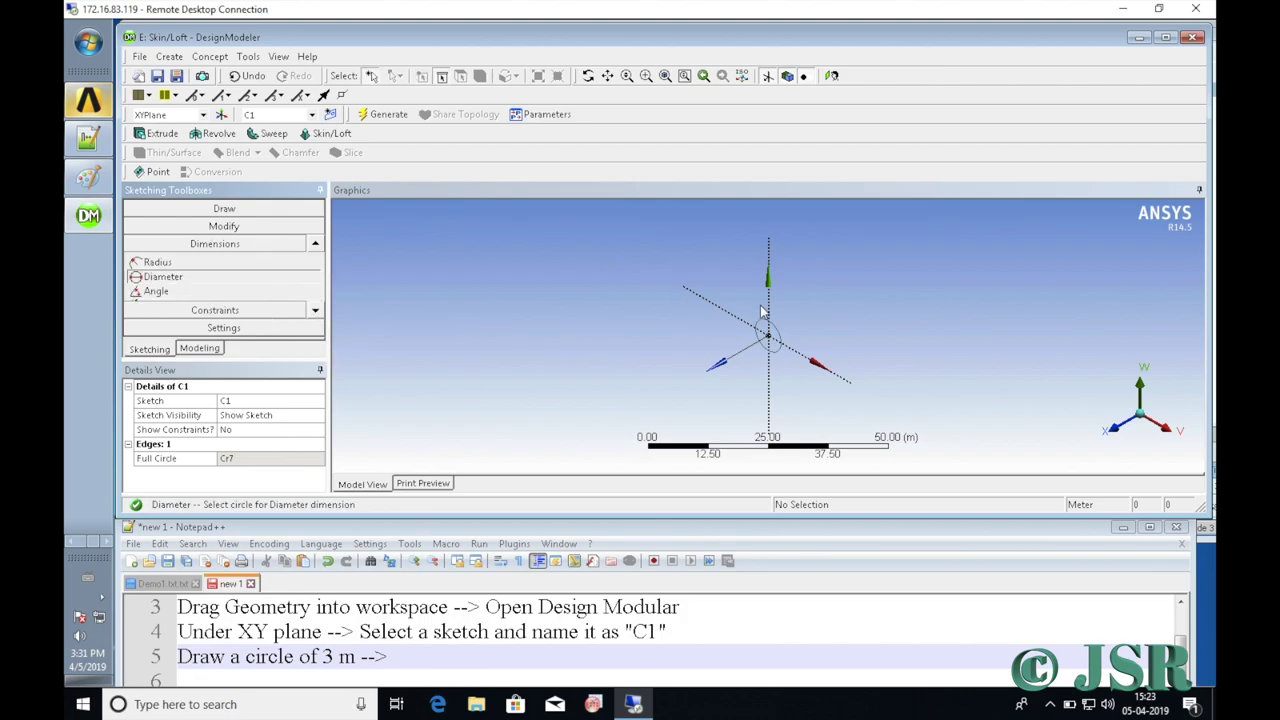
click(771, 331)
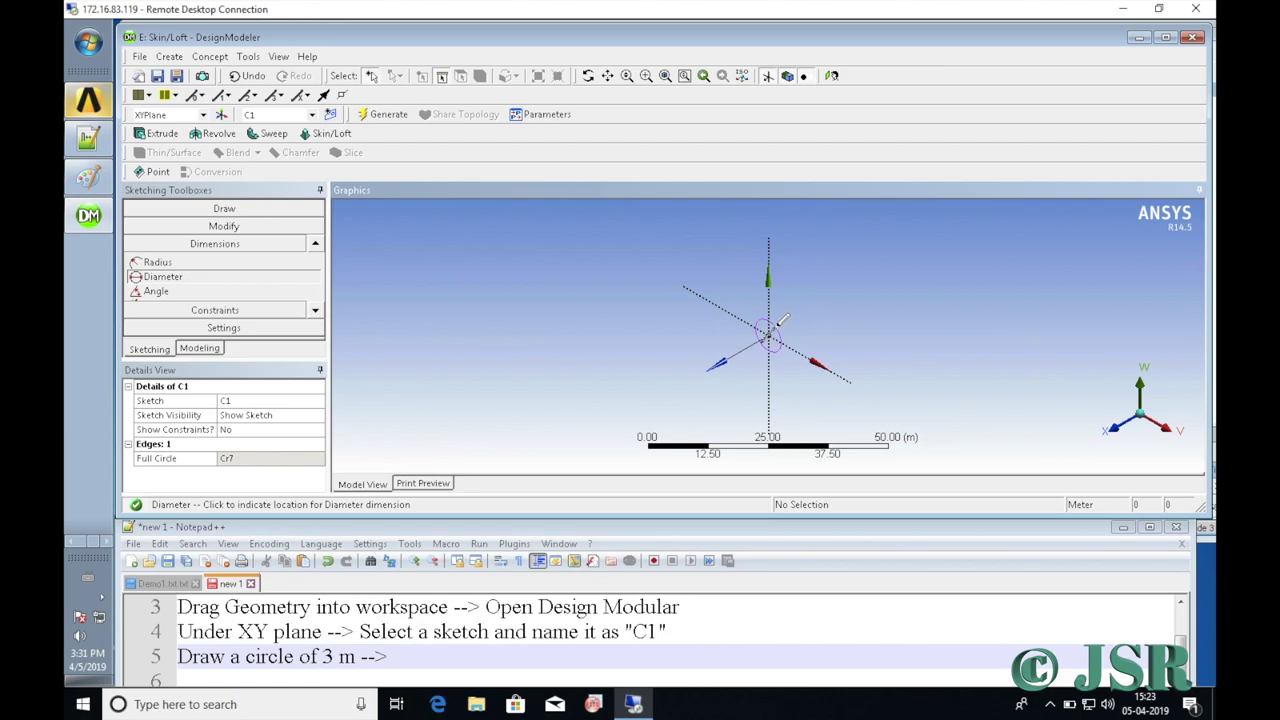
click(785, 328)
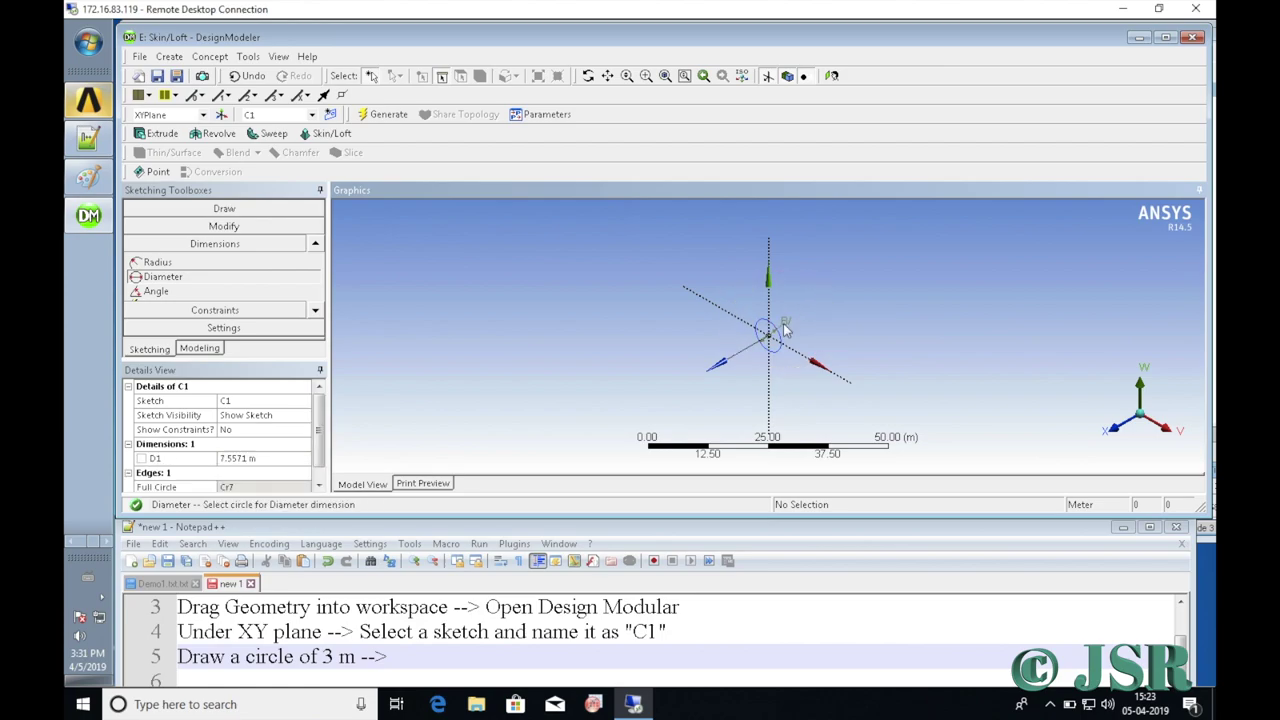
Set the circle's diameter dimension D1 to 3 m.
click(263, 458)
text(3)
key(Return)
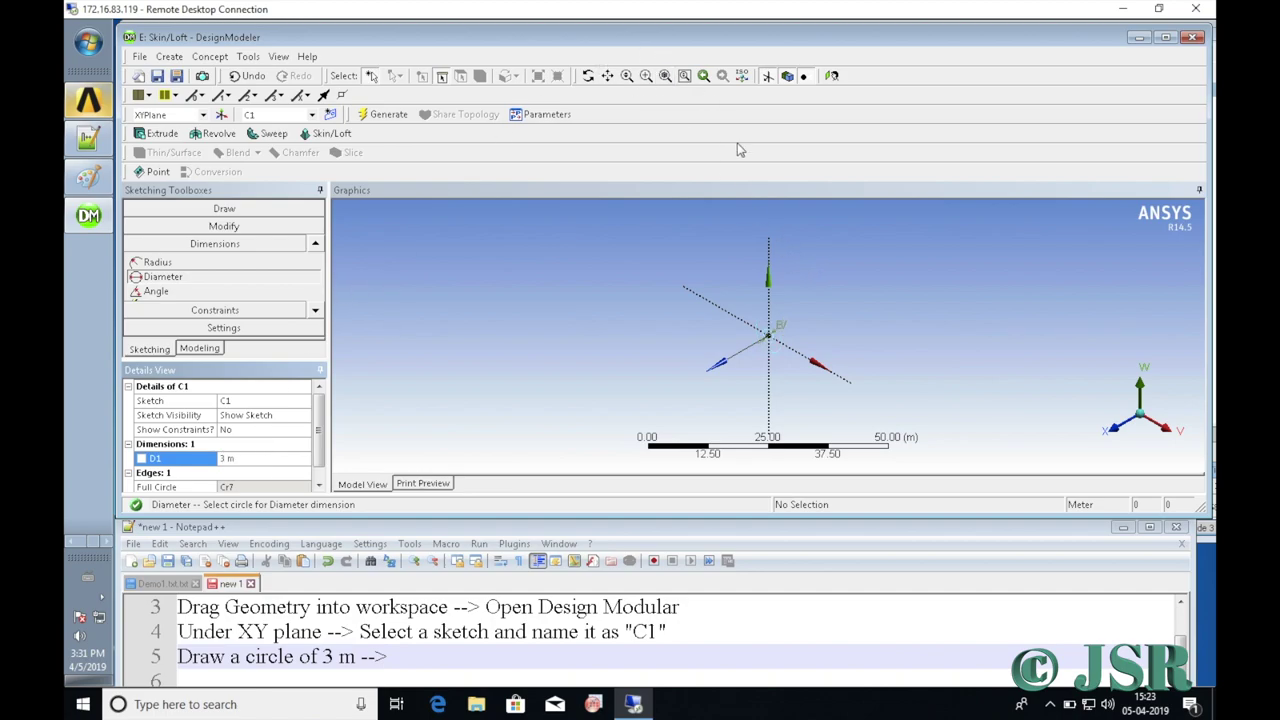
right_click(872, 304)
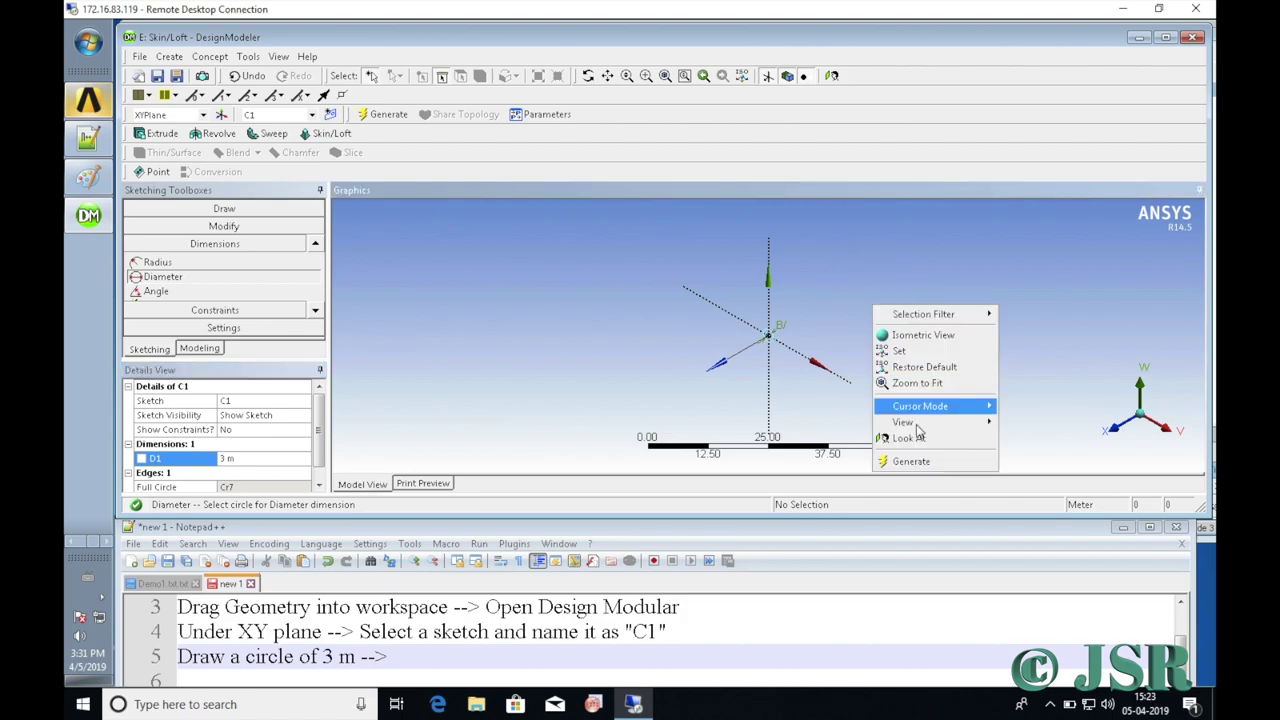
click(667, 78)
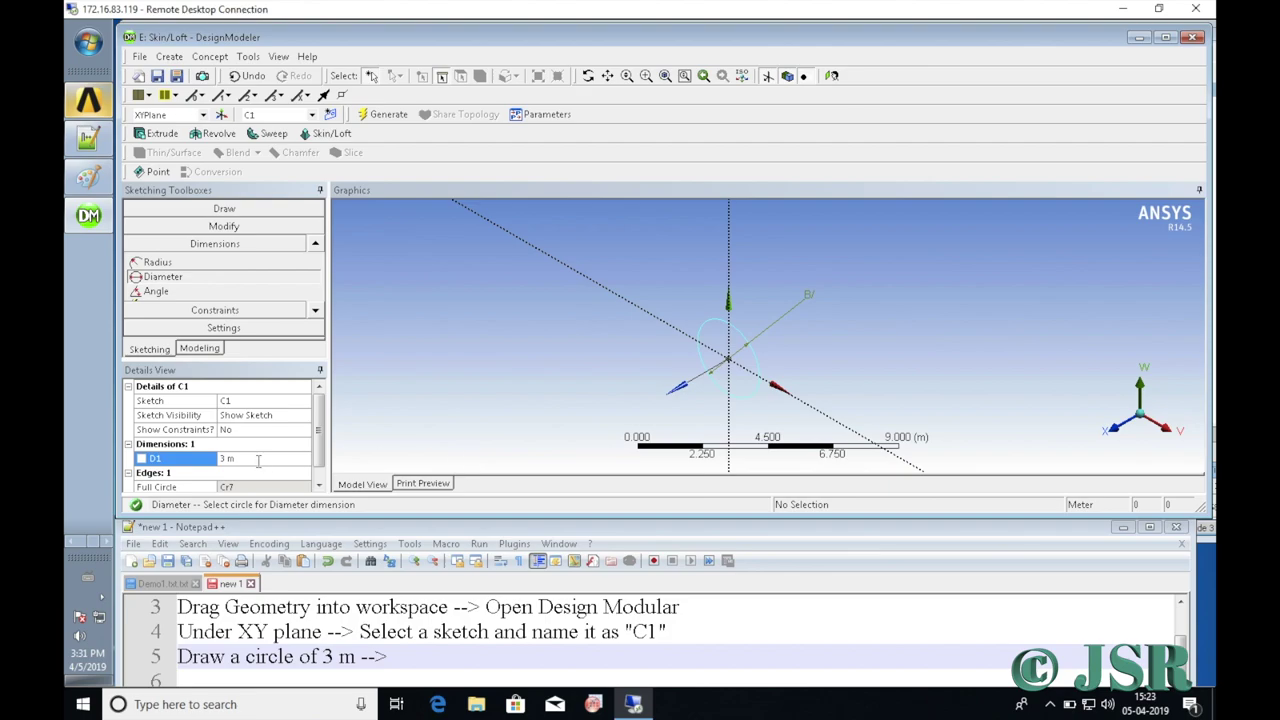
Write "Transform the XY plane by 10 m or create a new plane at Z=10 m -->" as line 6 of the Notepad++ notes.
click(400, 658)
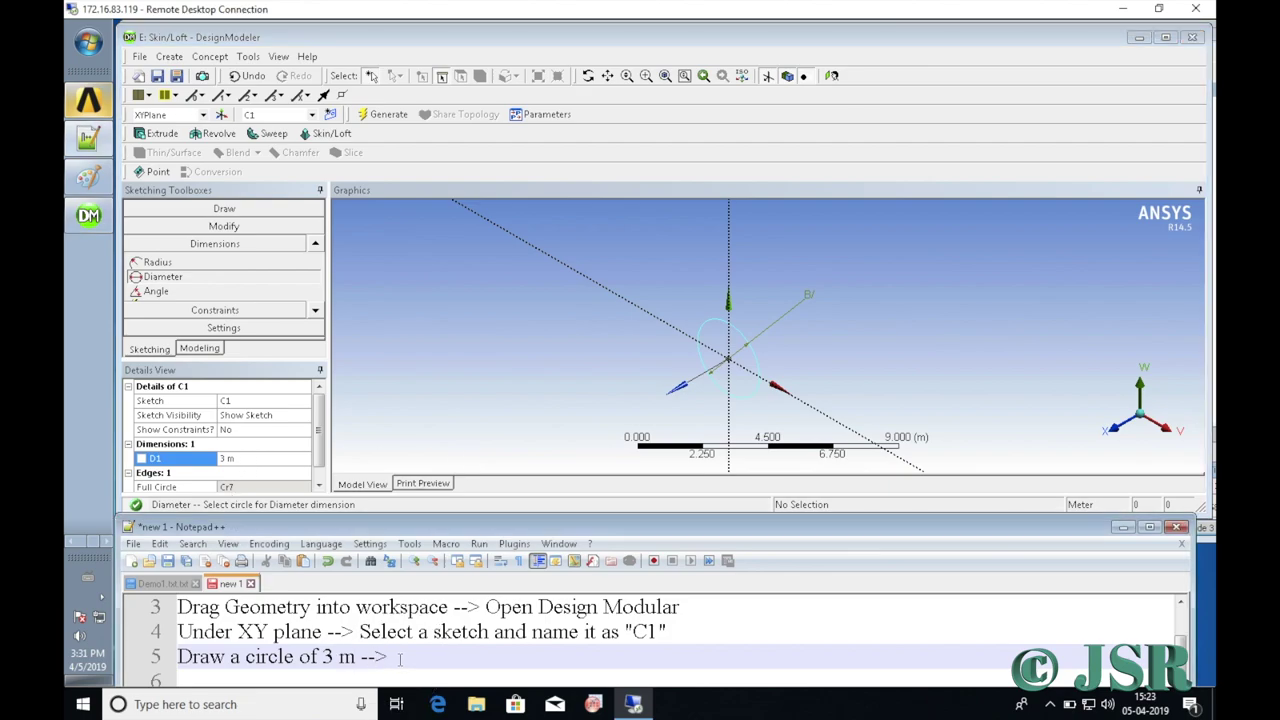
key(Return)
key(Return)
key(Return)
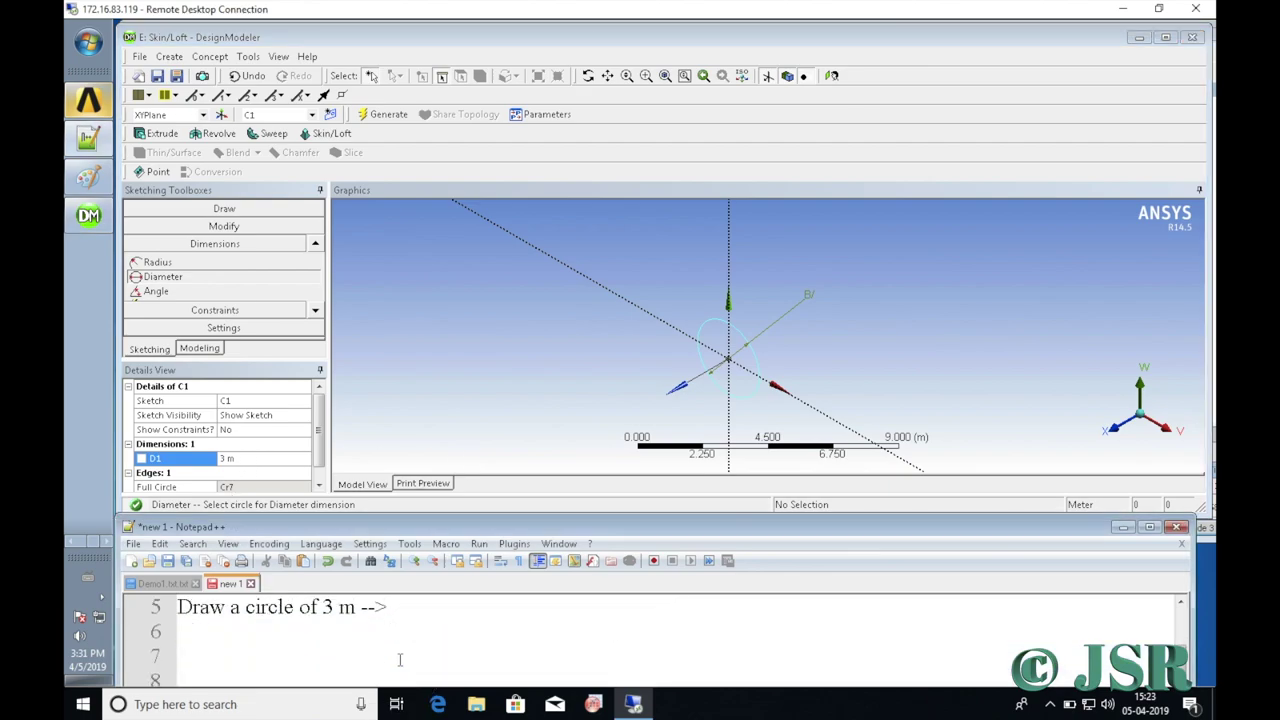
click(258, 641)
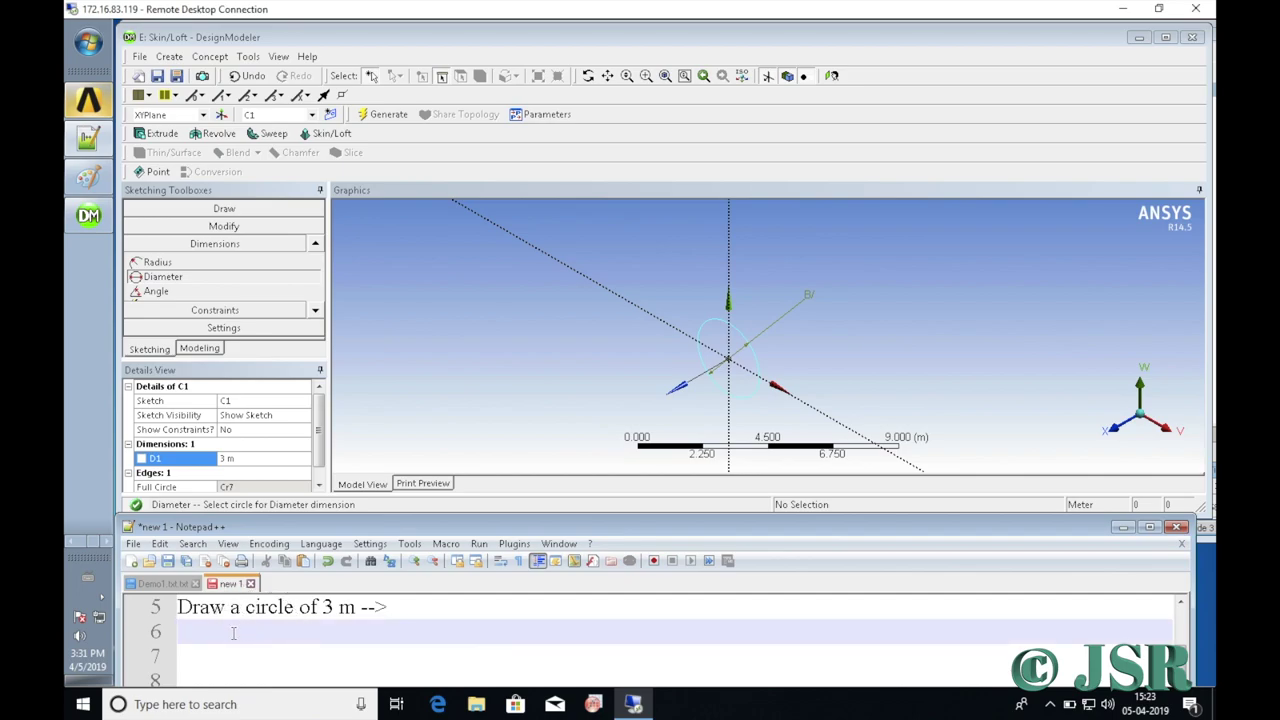
text(Transform the )
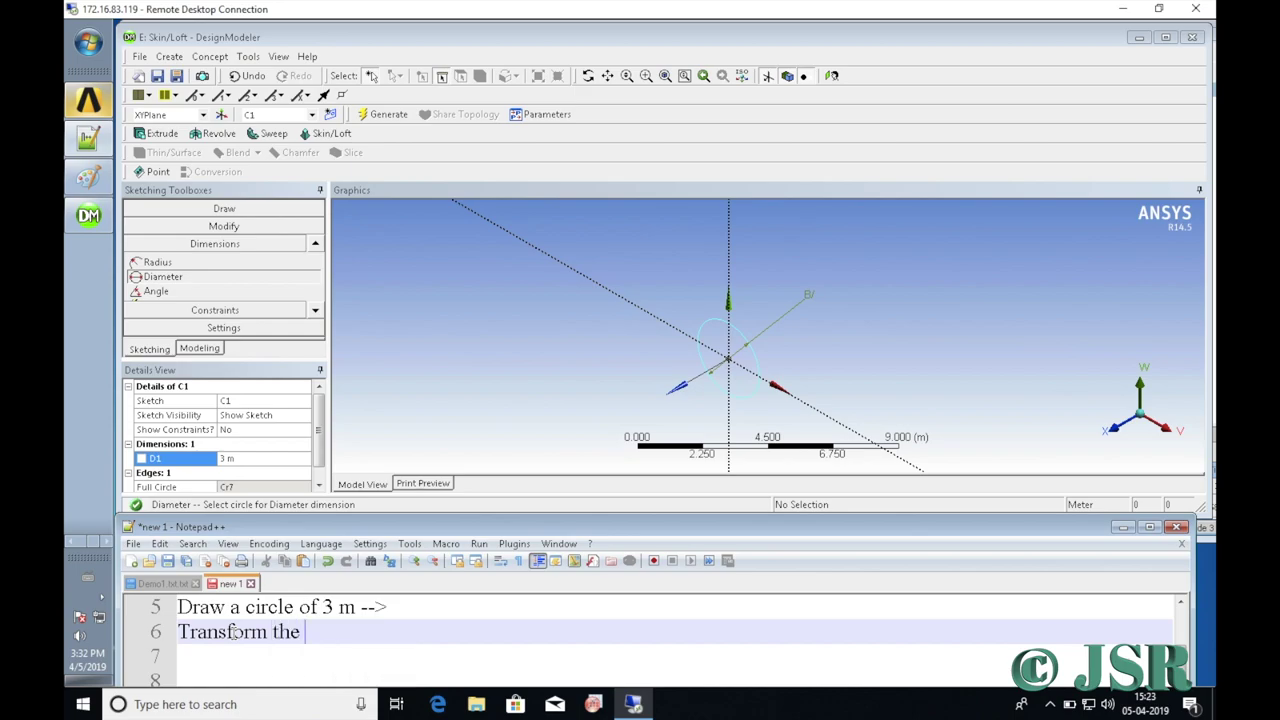
text(X)
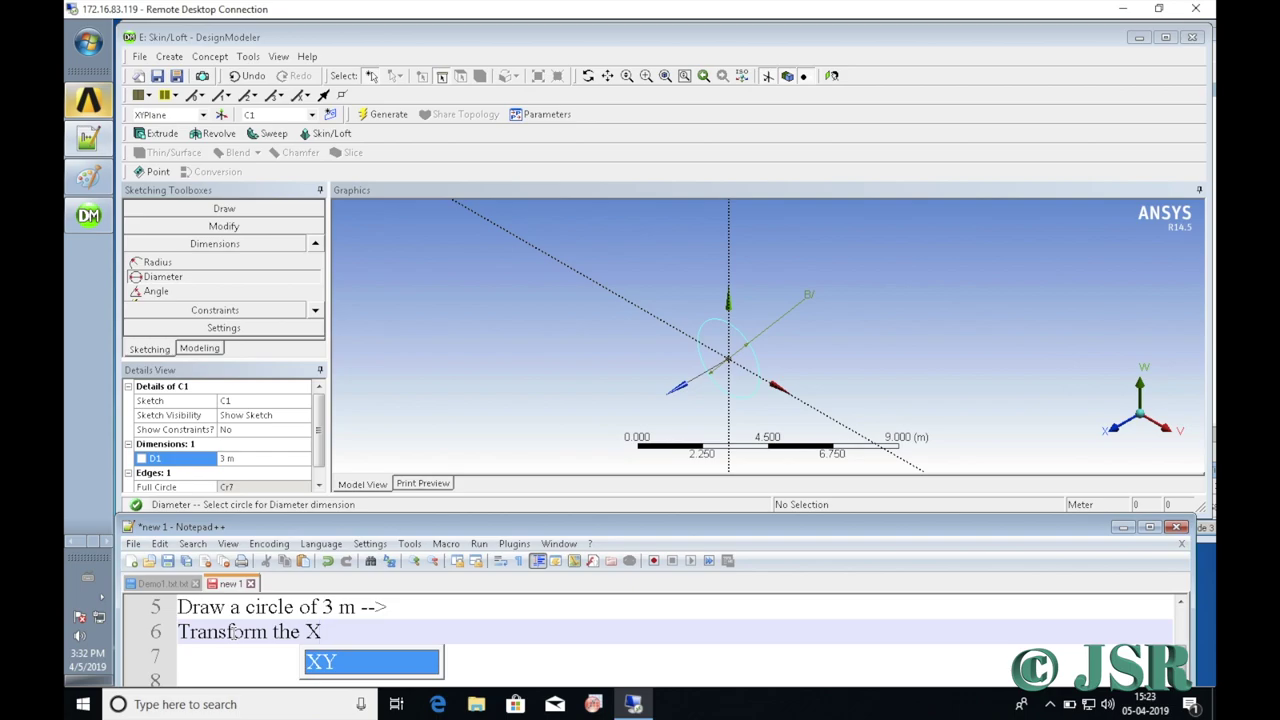
text(Y pla)
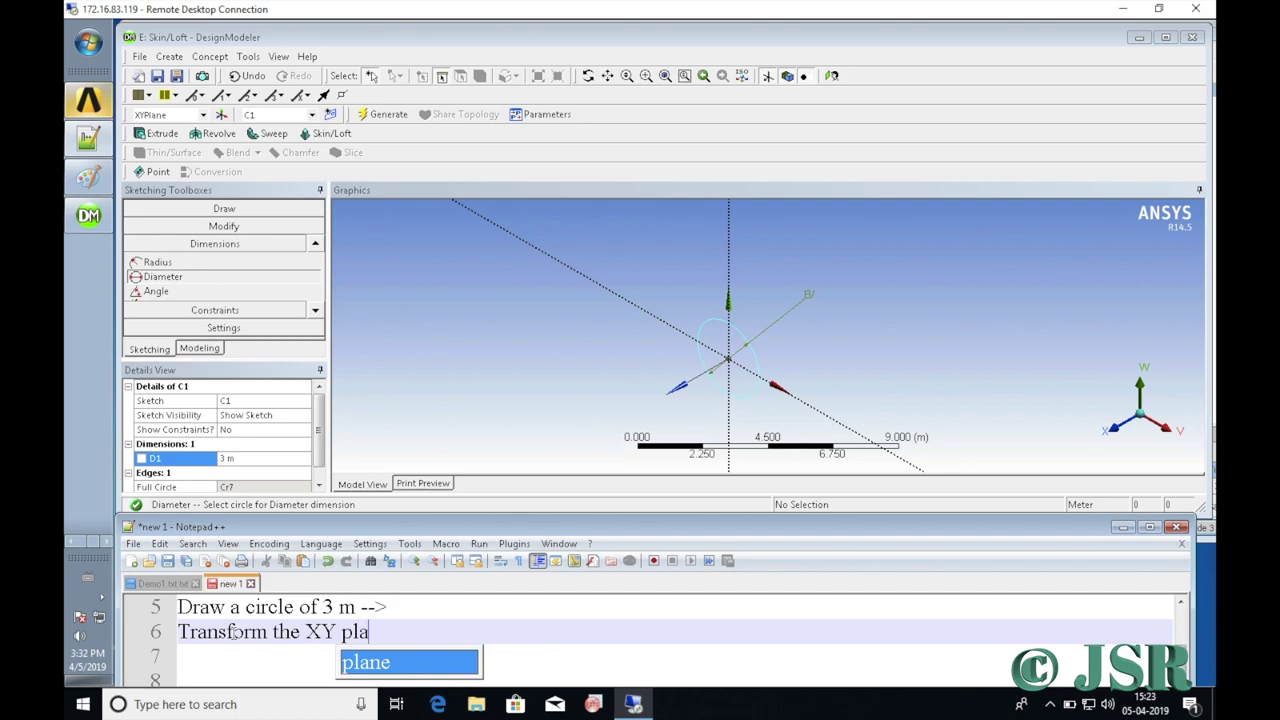
text(ne)
text(10 )
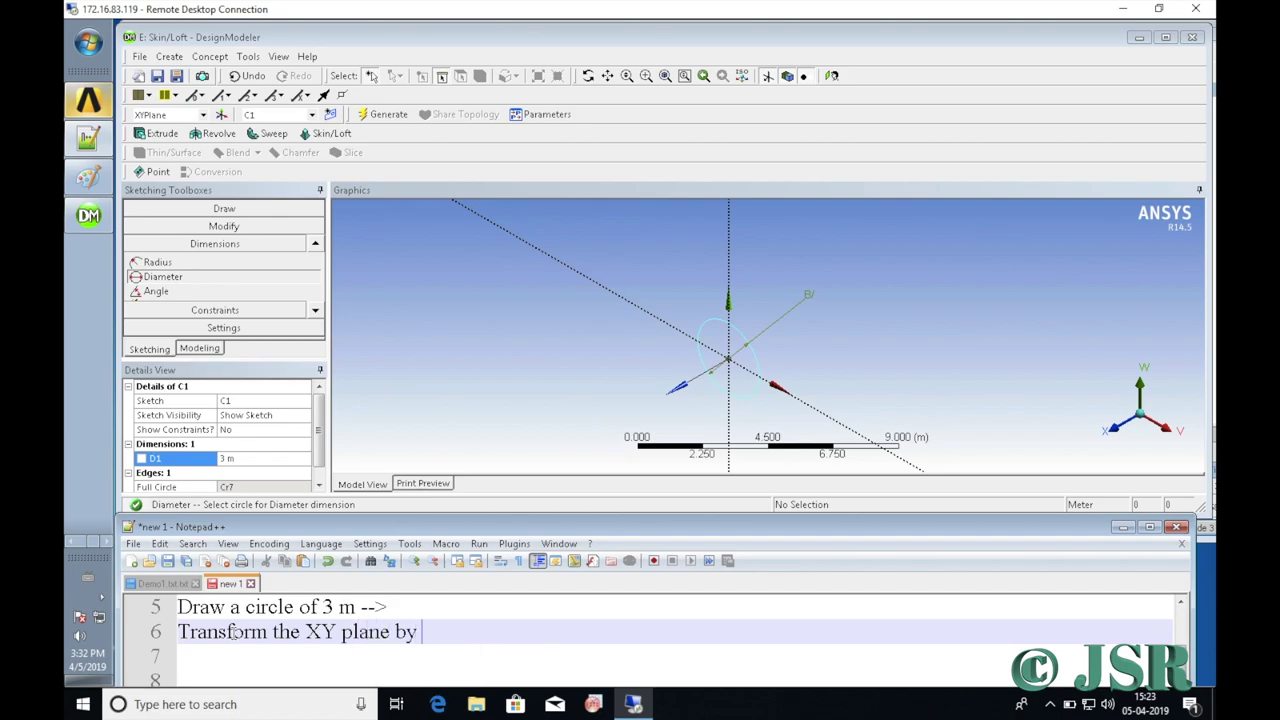
text(m or create a )
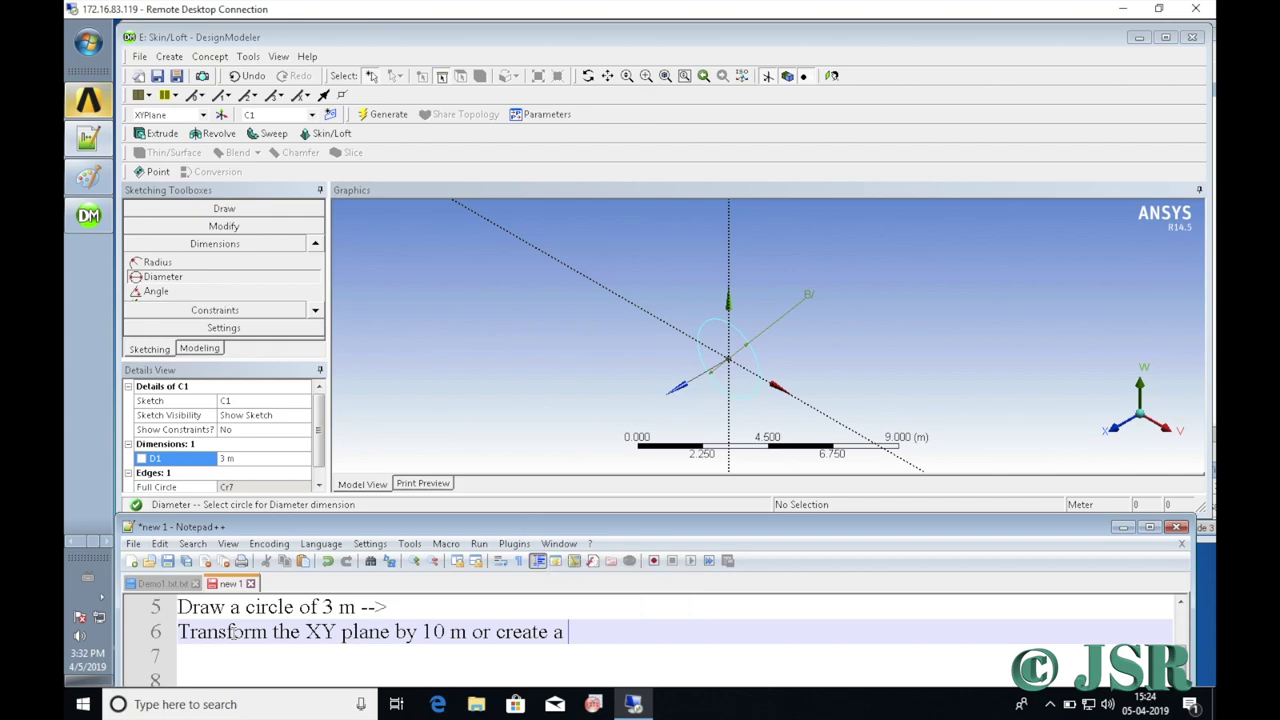
text(new plane at Z=10 m==)
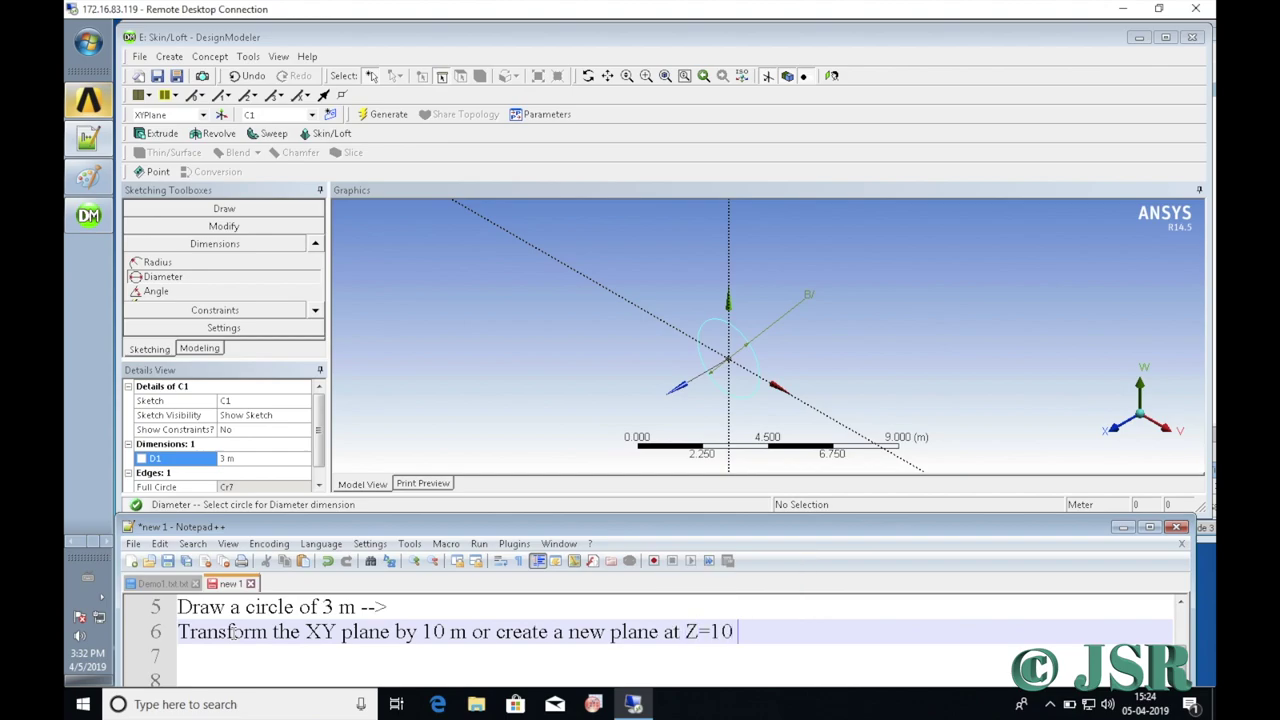
key(BackSpace)
key(BackSpace)
text(-->)
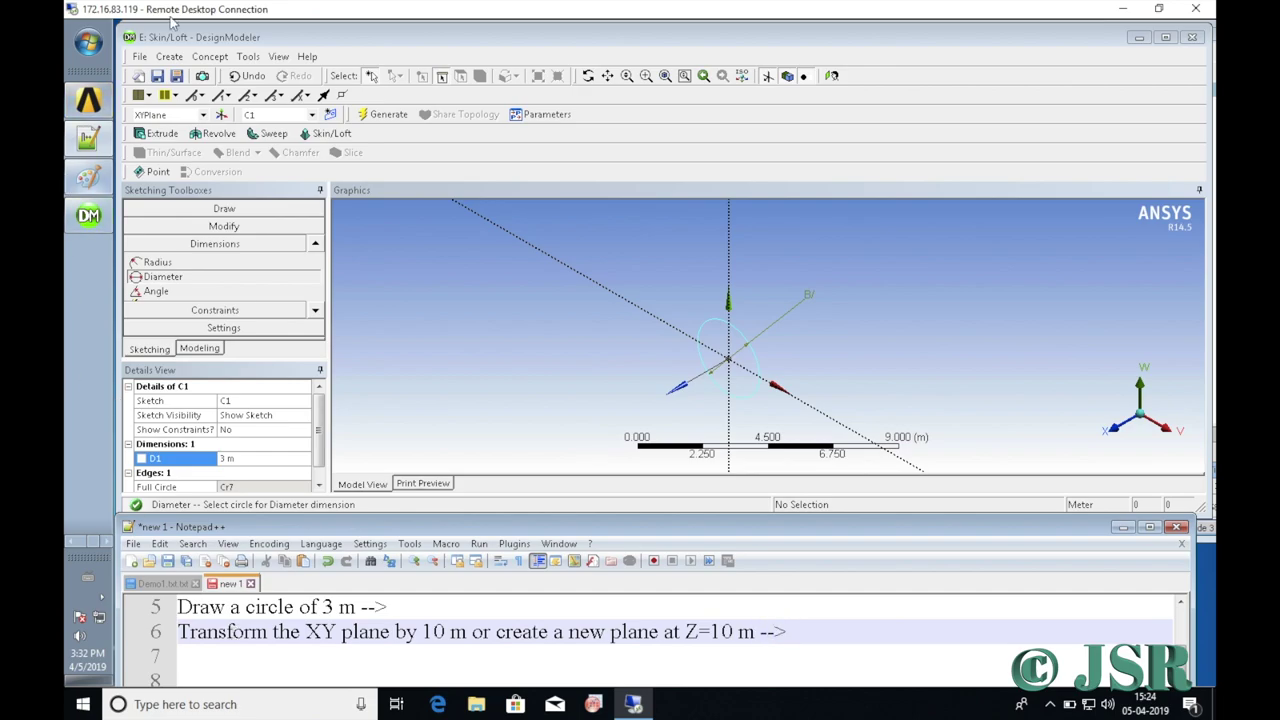
In DesignModeler, create a new plane based on XYPlane and rename it Z10m.
click(221, 116)
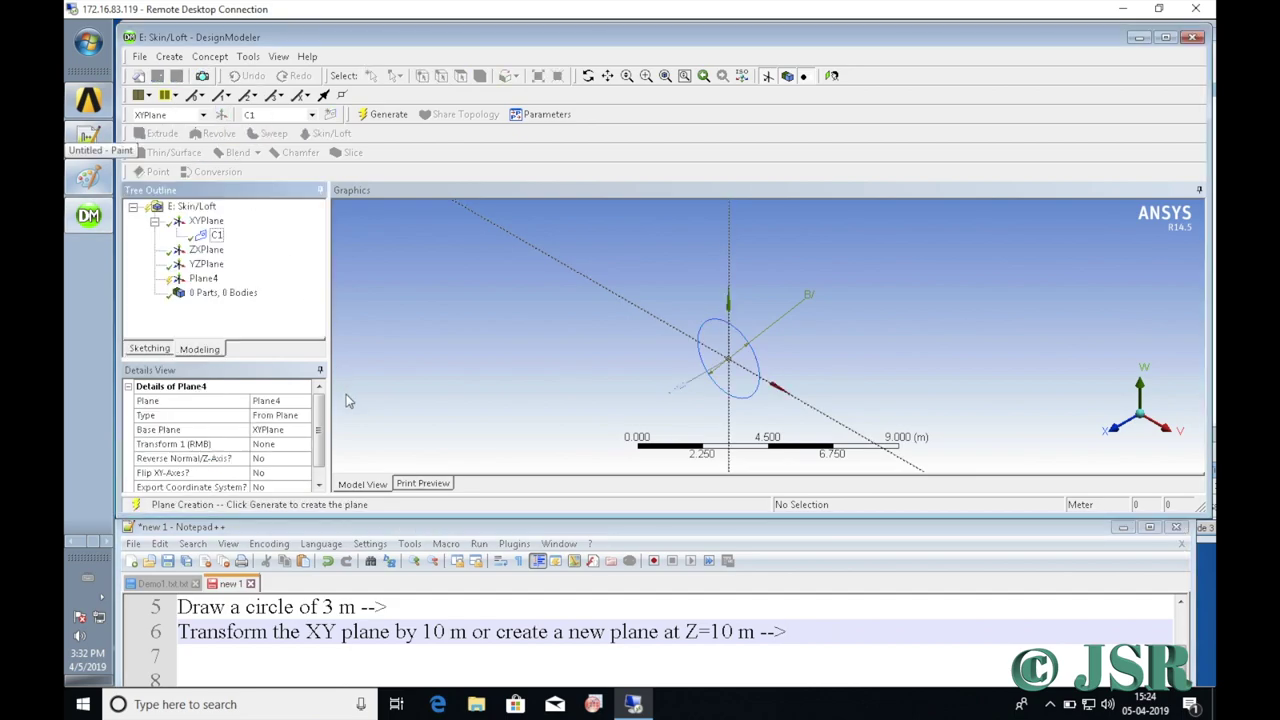
click(204, 279)
right_click(211, 283)
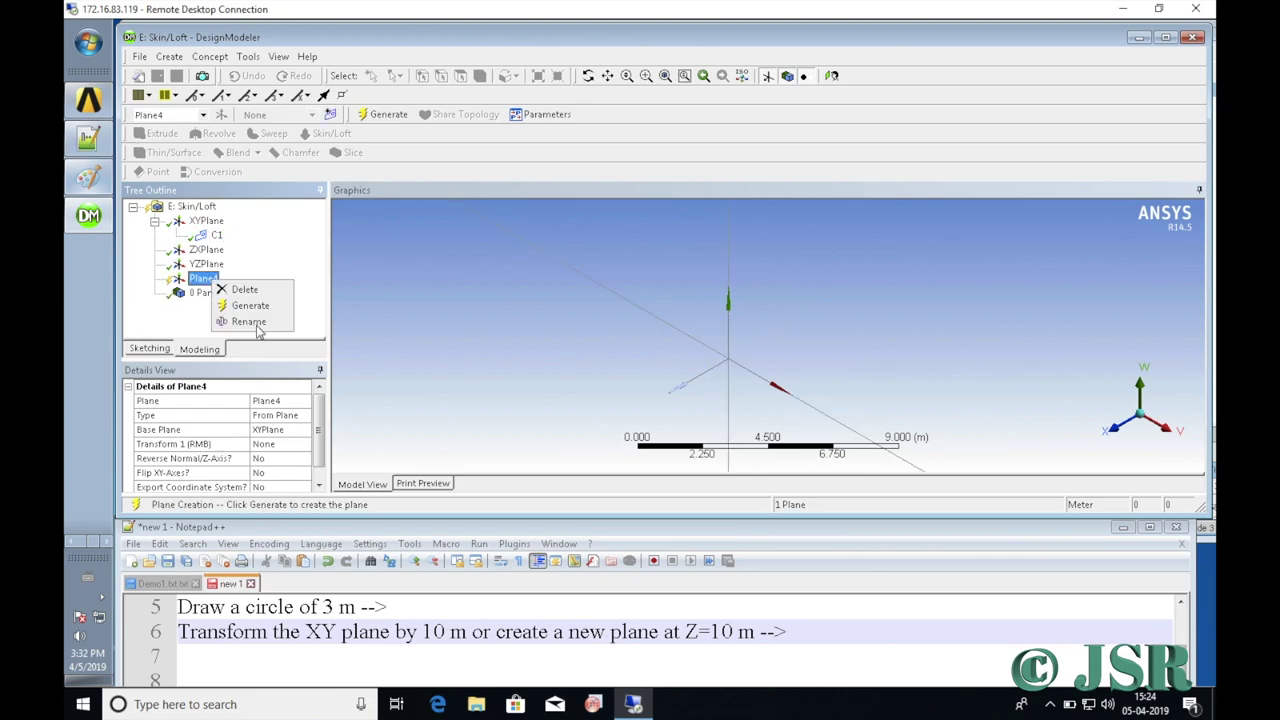
click(249, 322)
text(Z10m)
key(Return)
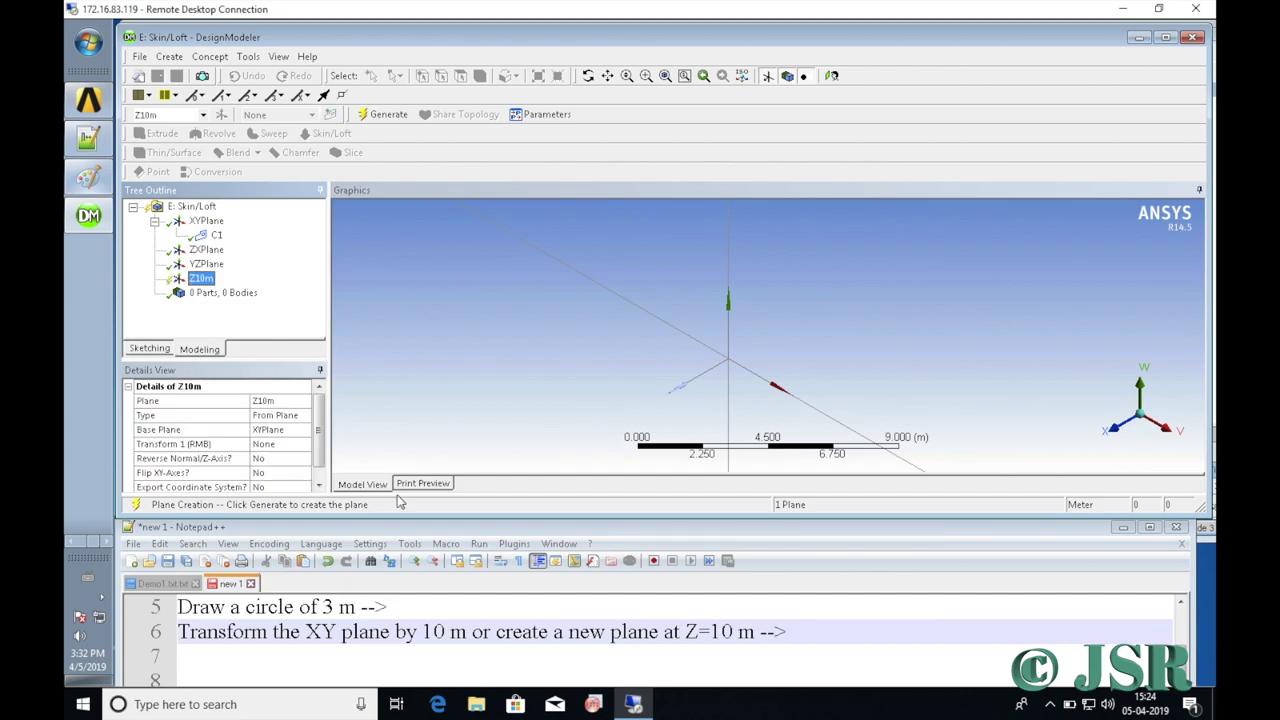
Append "Name it as Z10m -->" to line 6 of the Notepad++ notes.
click(793, 635)
text(Name it as Z10m )
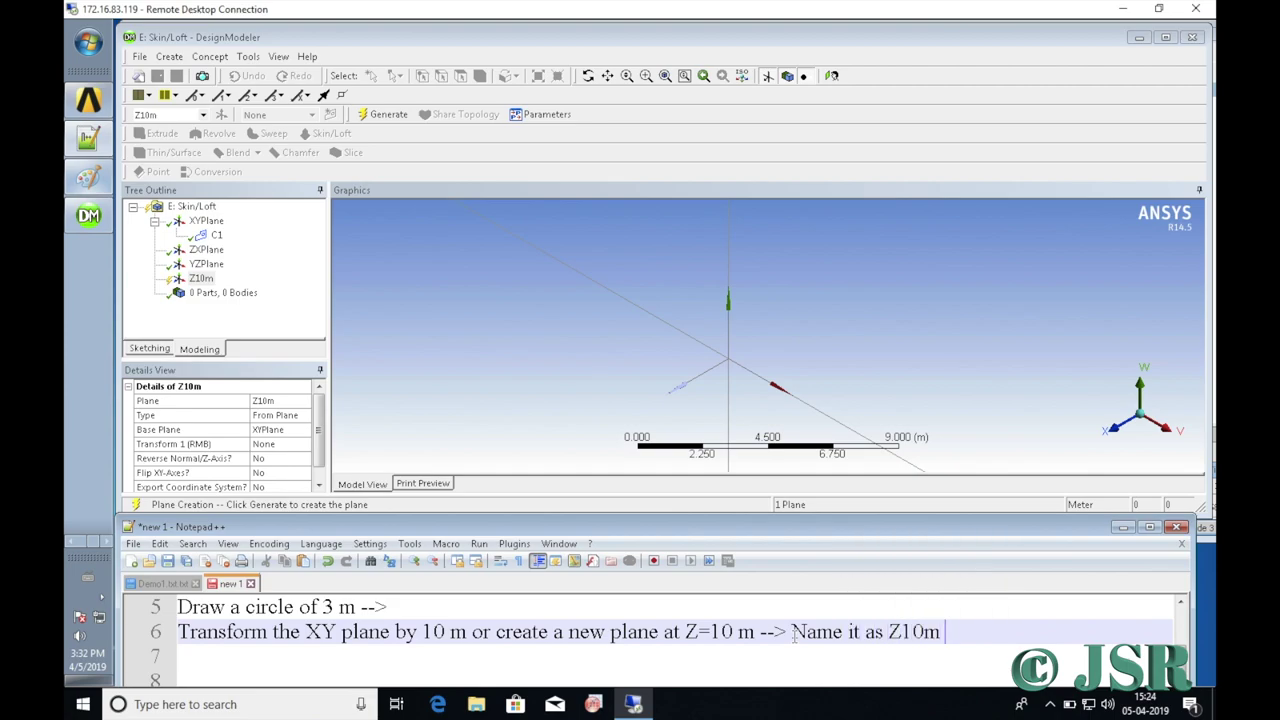
text(-->)
key(Return)
key(Return)
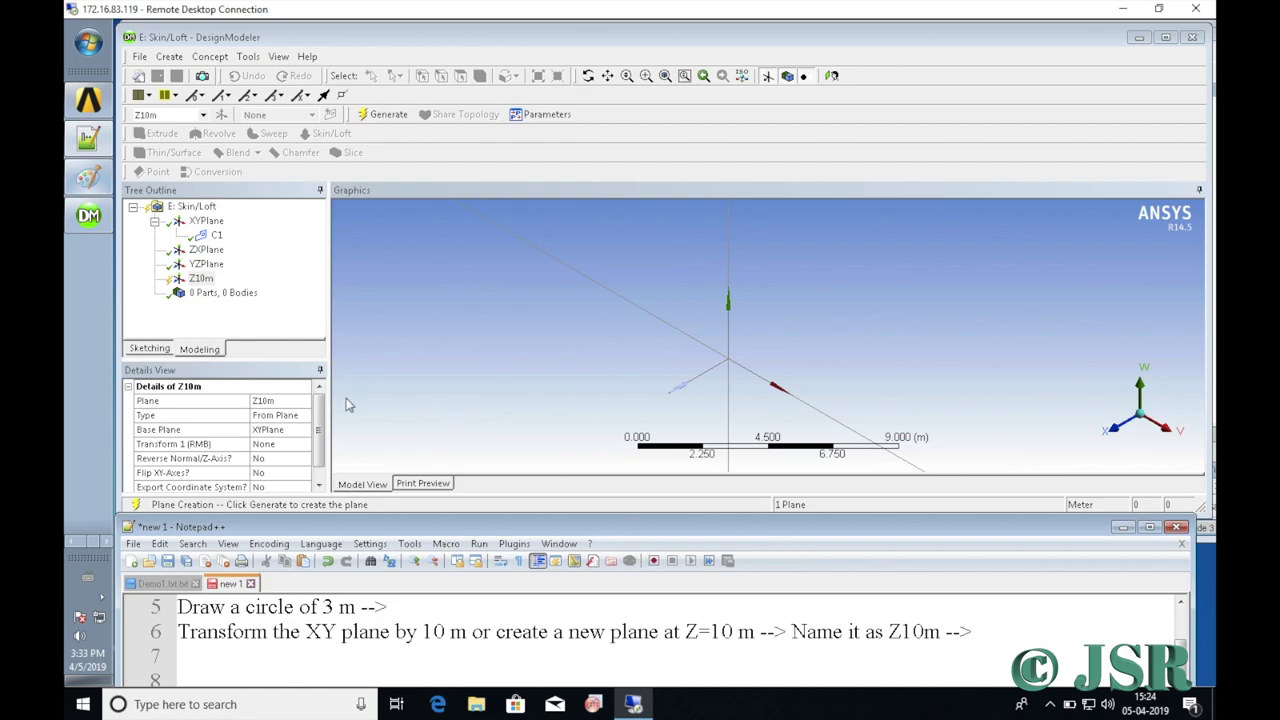
Write 'Select base plane as "XYPlane" -->' as line 7 of the notes.
click(977, 631)
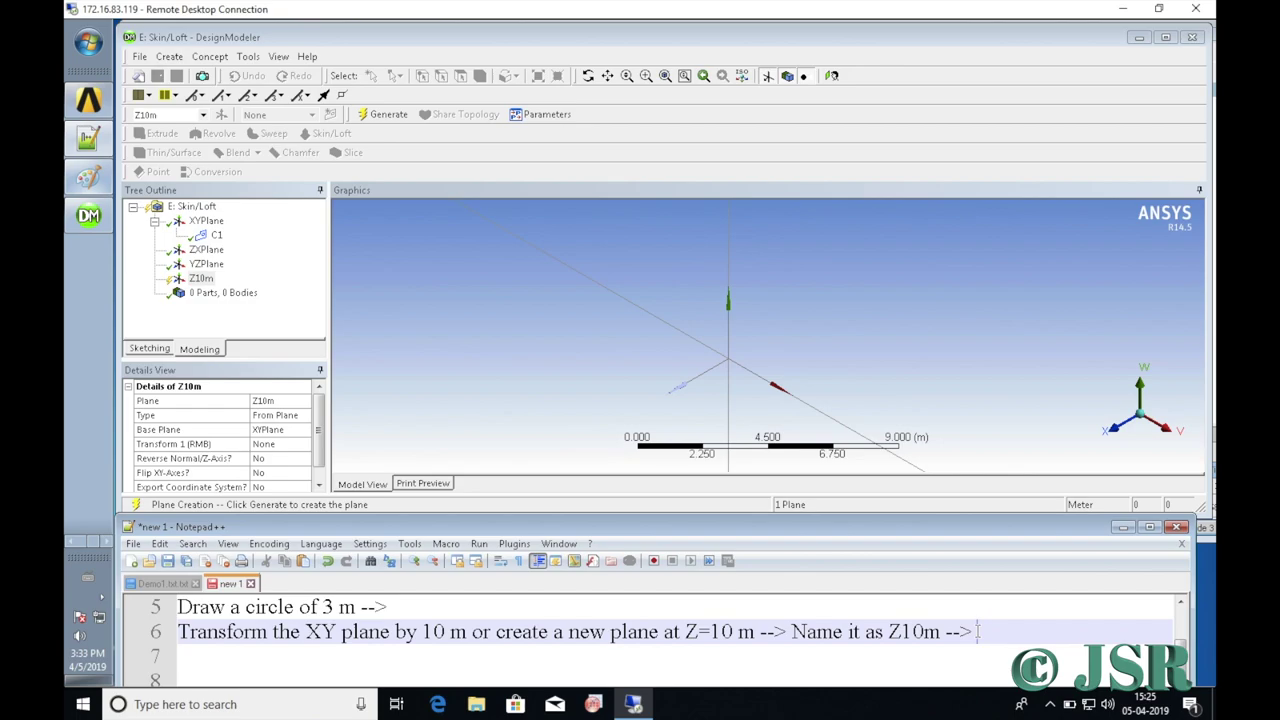
key(Return)
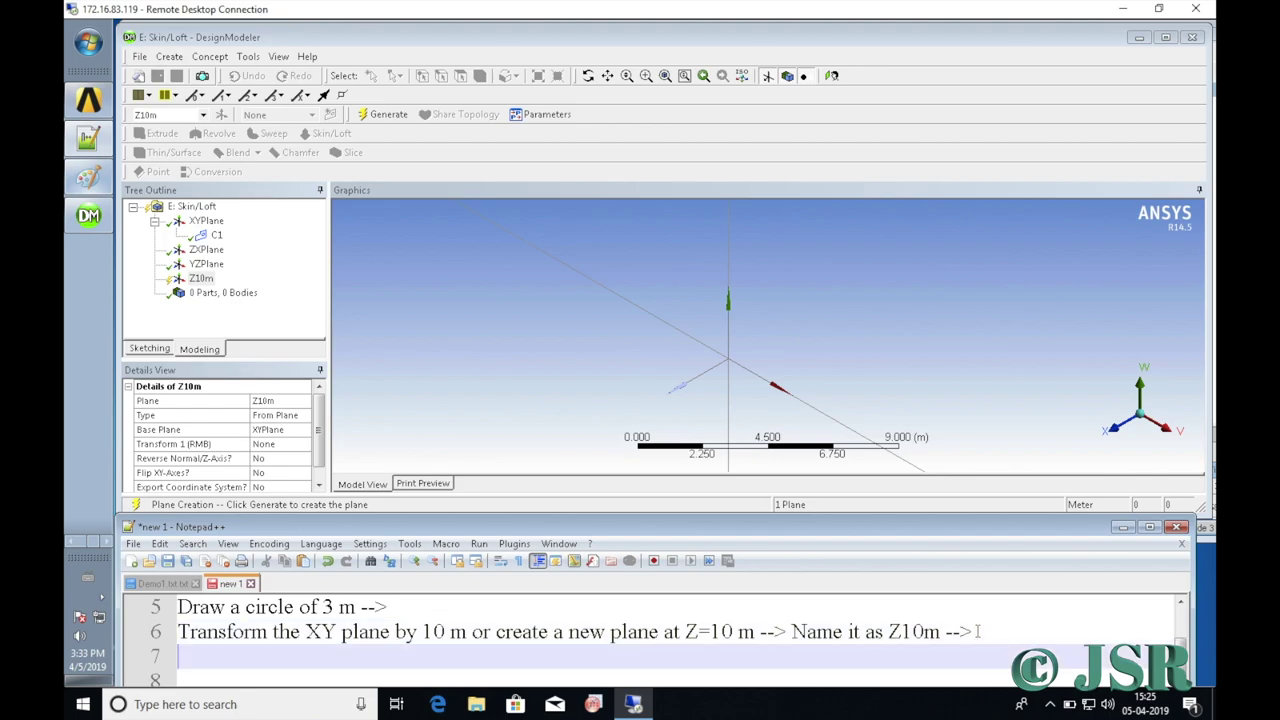
text(Select base )
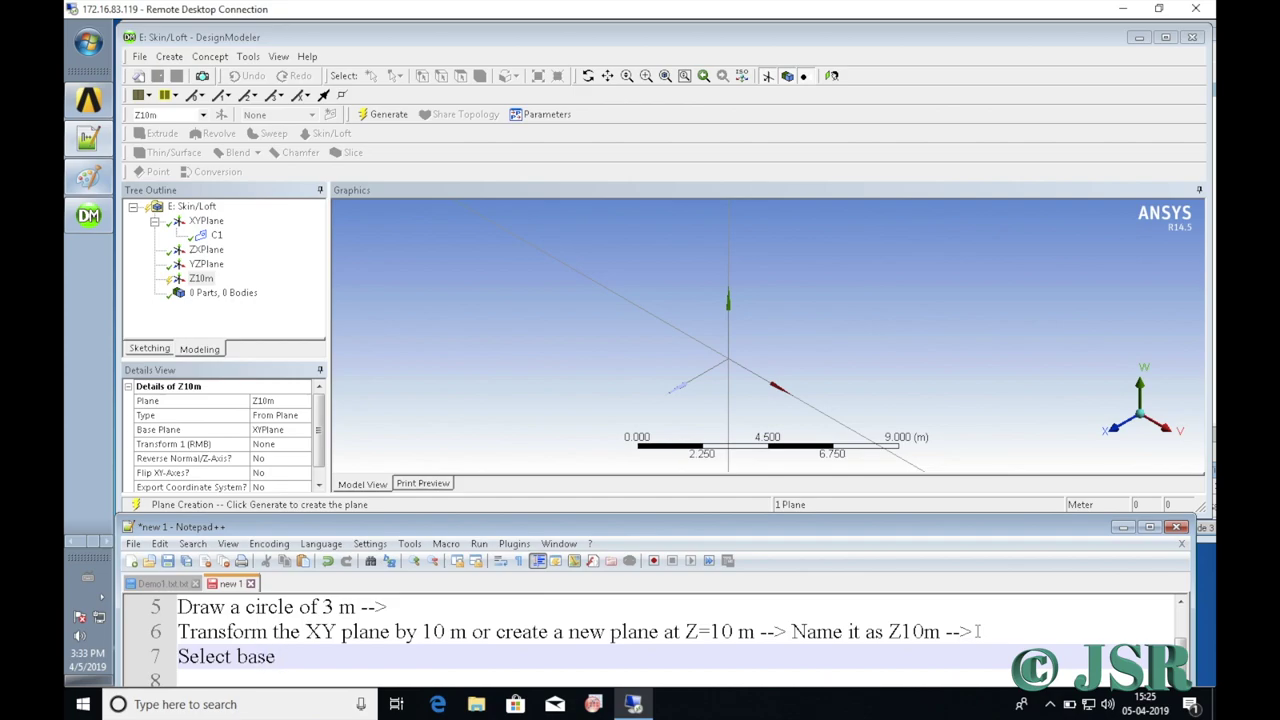
text(plane as "X)
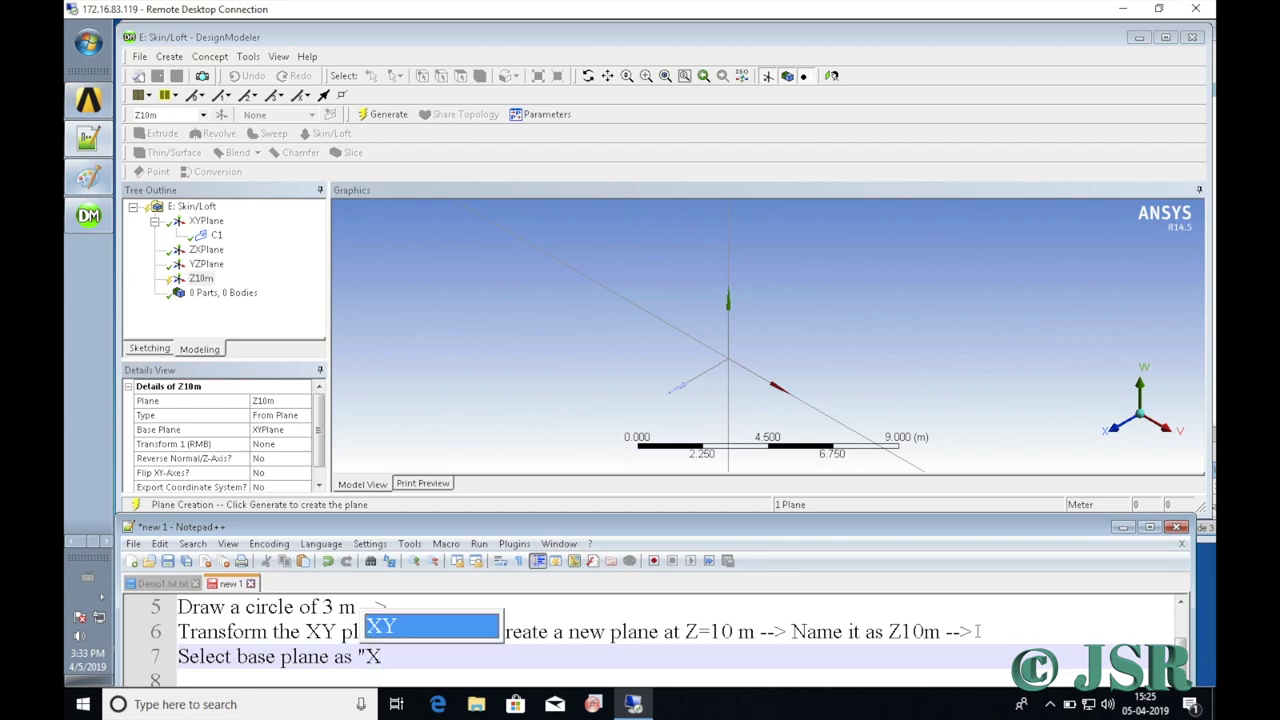
text(YPlm)
key(BackSpace)
text(ane" )
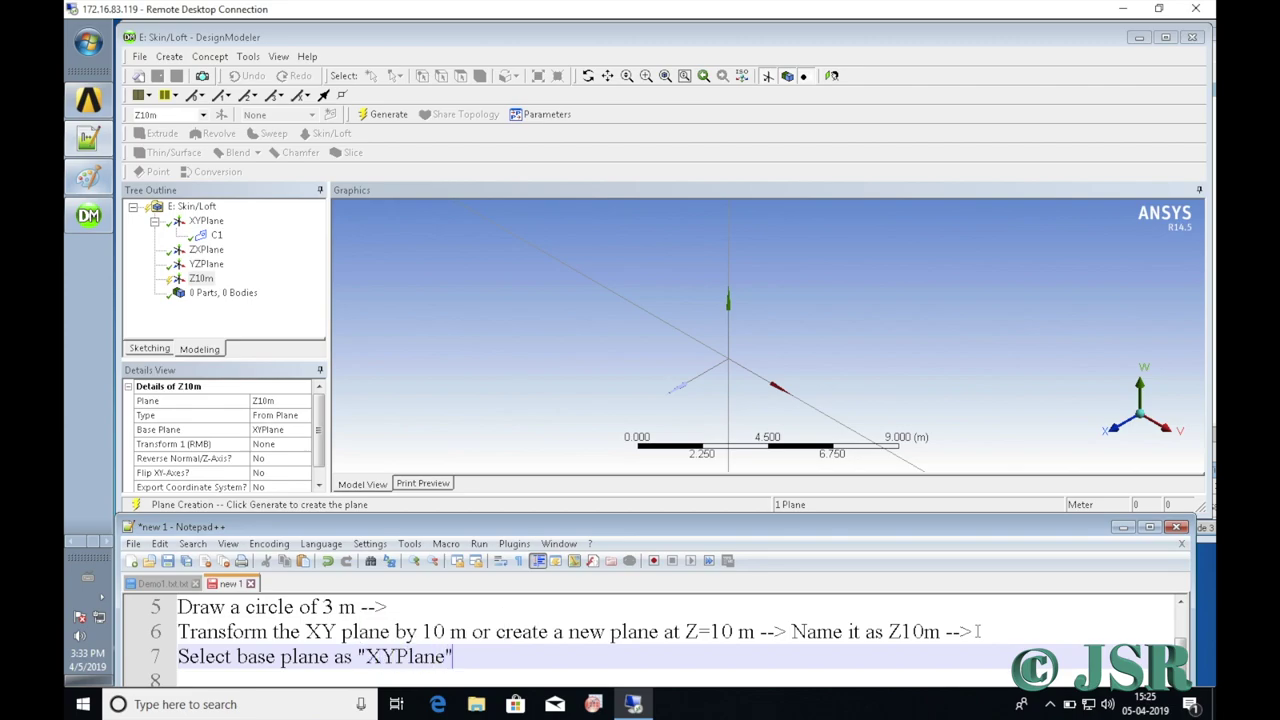
text(-->)
In DesignModeler, set Transform 1 of plane Z10m to Offset Z.
click(303, 446)
click(305, 445)
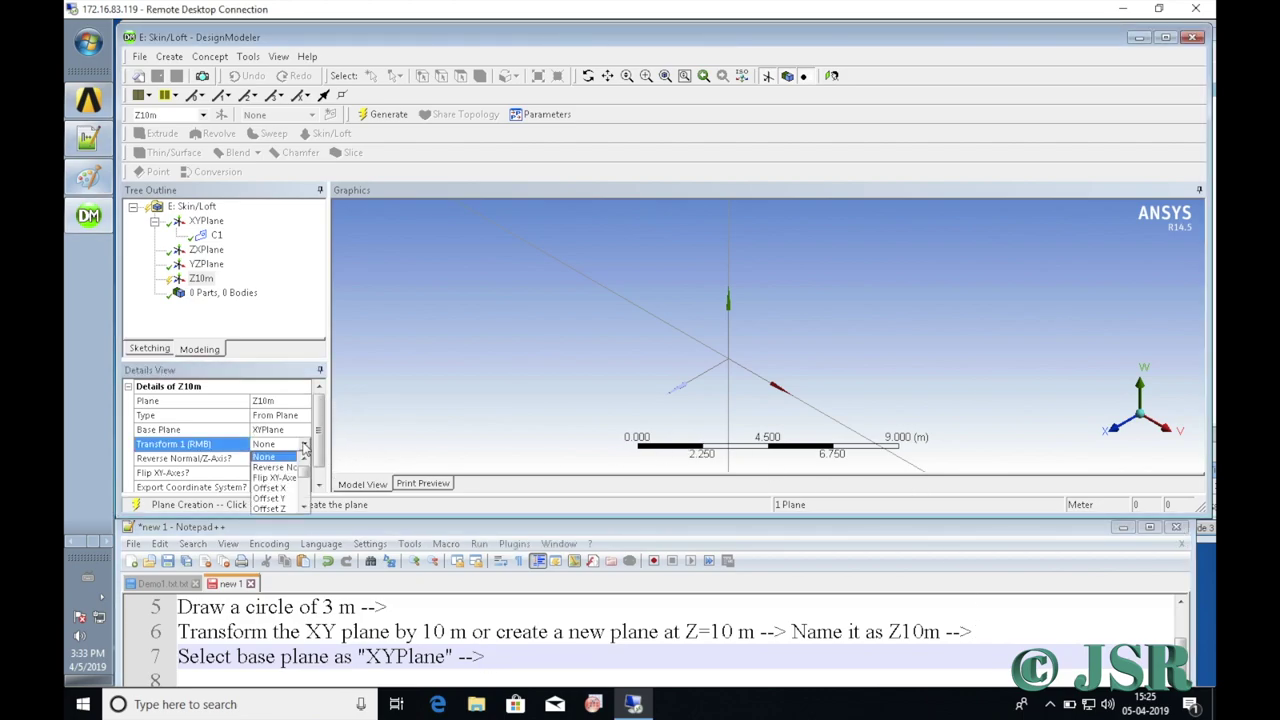
click(296, 508)
Continue line 7 of the Notepad++ notes with 'set the Transform1 type as "offset Z" --> Value as "10 m"'.
click(535, 653)
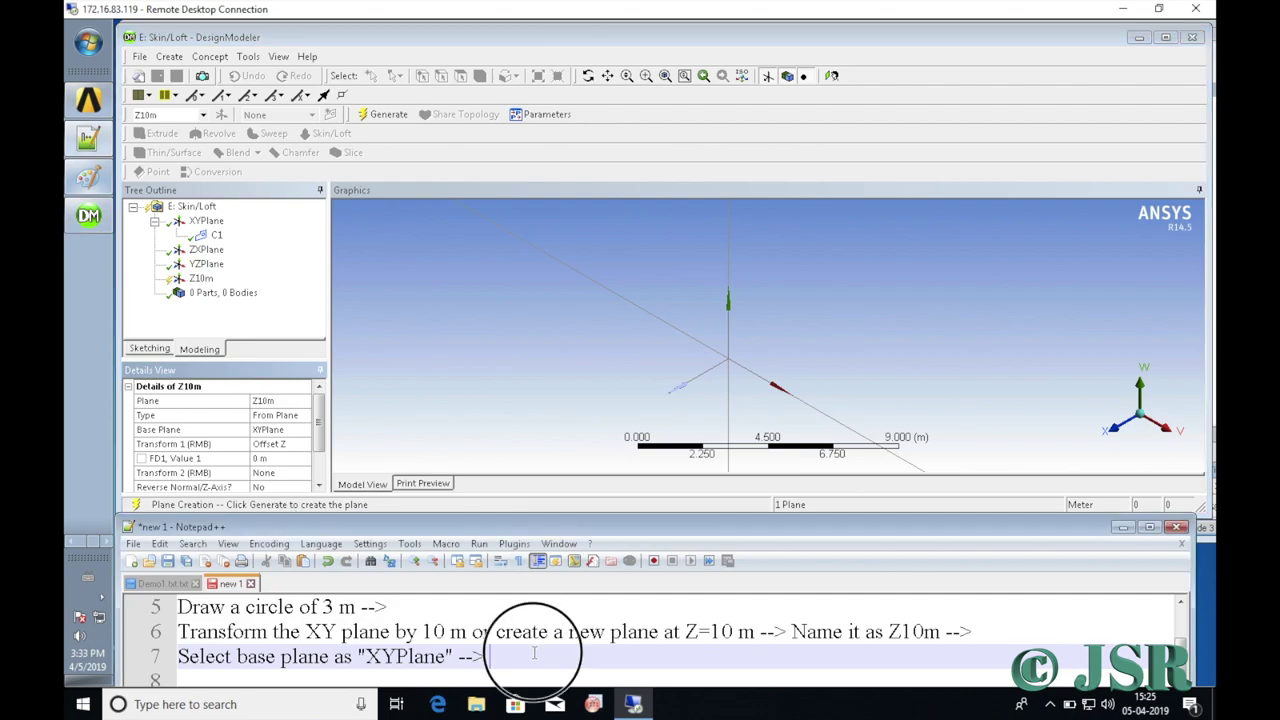
text(set the )
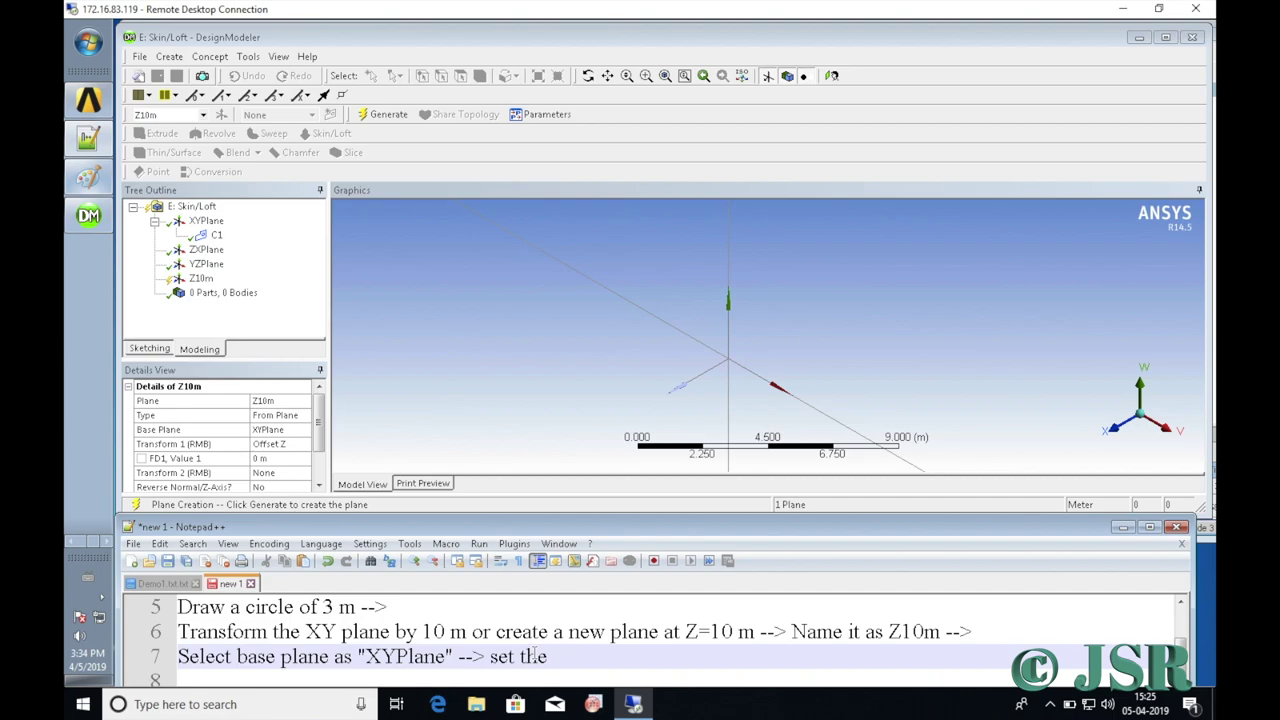
text(Transform1 typ)
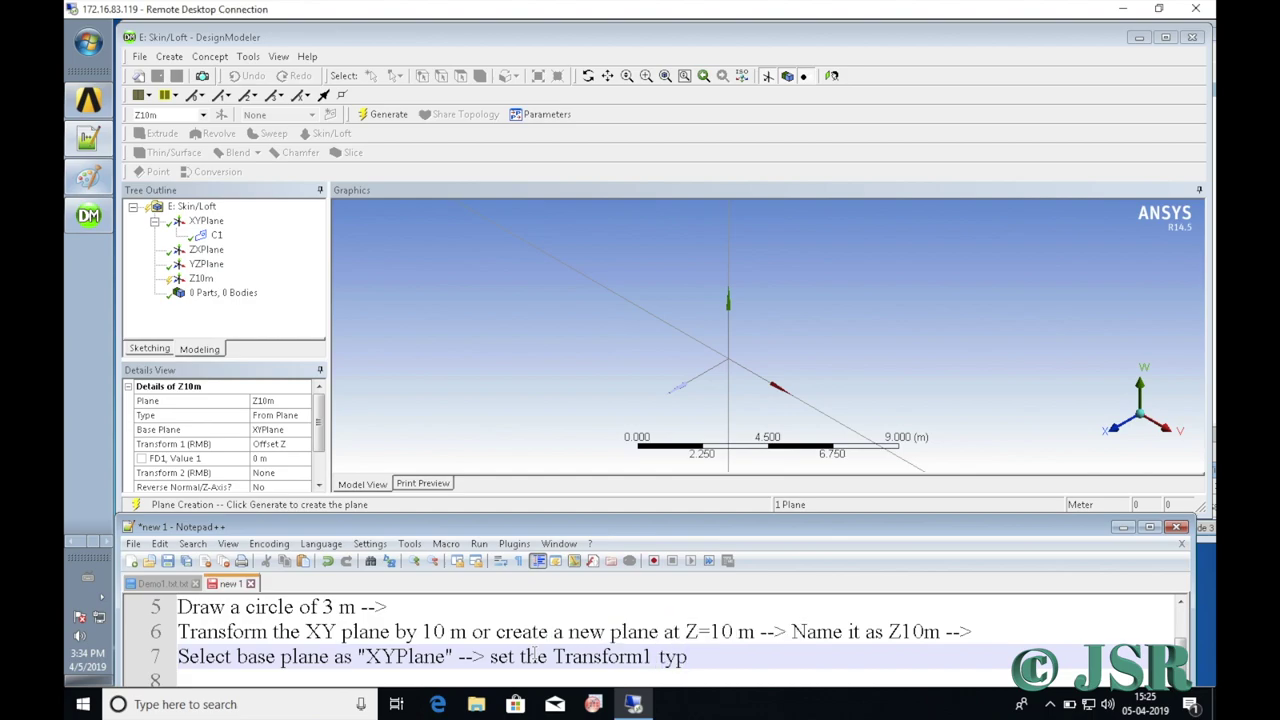
text(e as "offset Z")
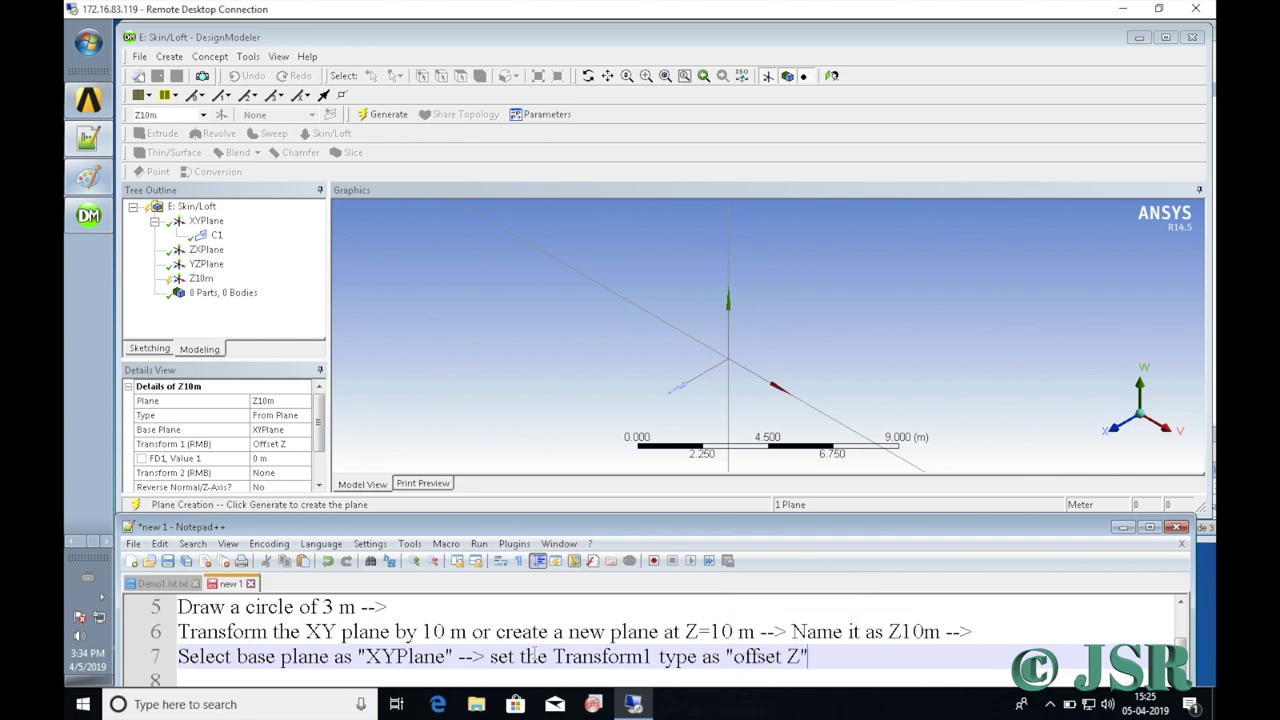
text( -->)
text( Valu)
text(e)
key(BackSpace)
text(ue as "10)
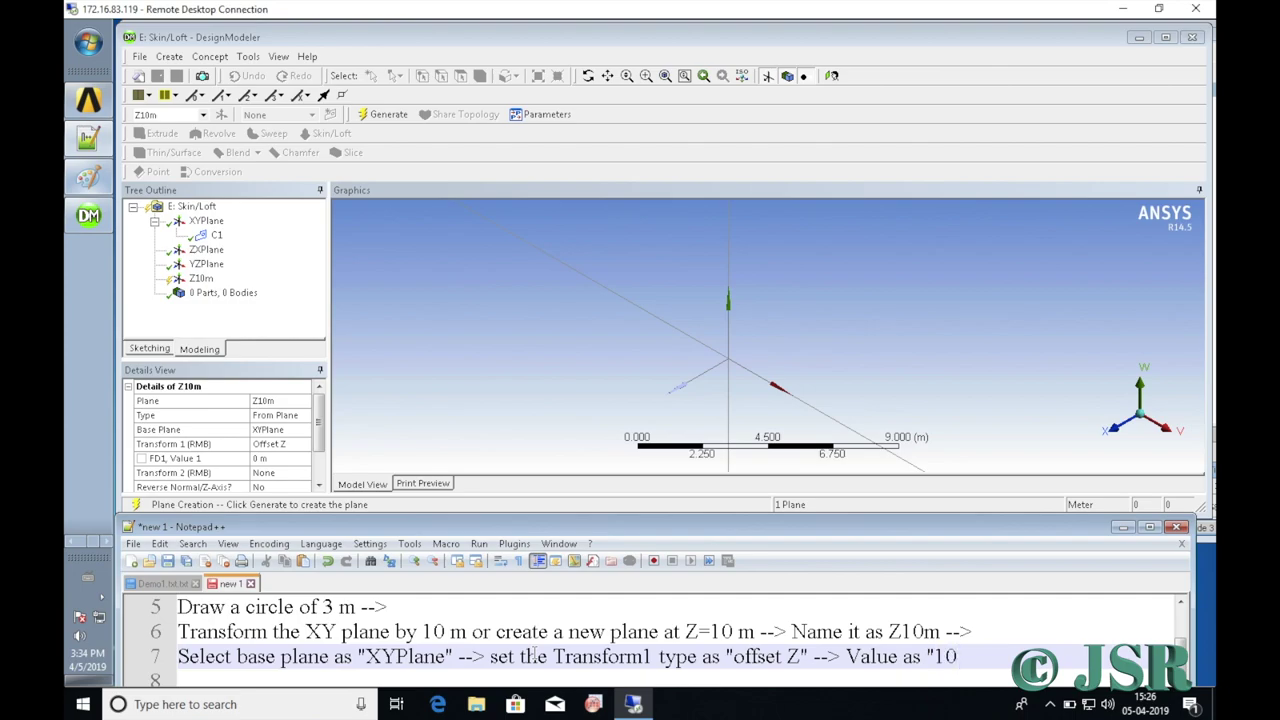
text( m")
key(Left)
key(Left)
triple_click(534, 656)
In DesignModeler, enter 10 as the Z offset value (FD1, Value 1) of plane Z10m.
click(272, 459)
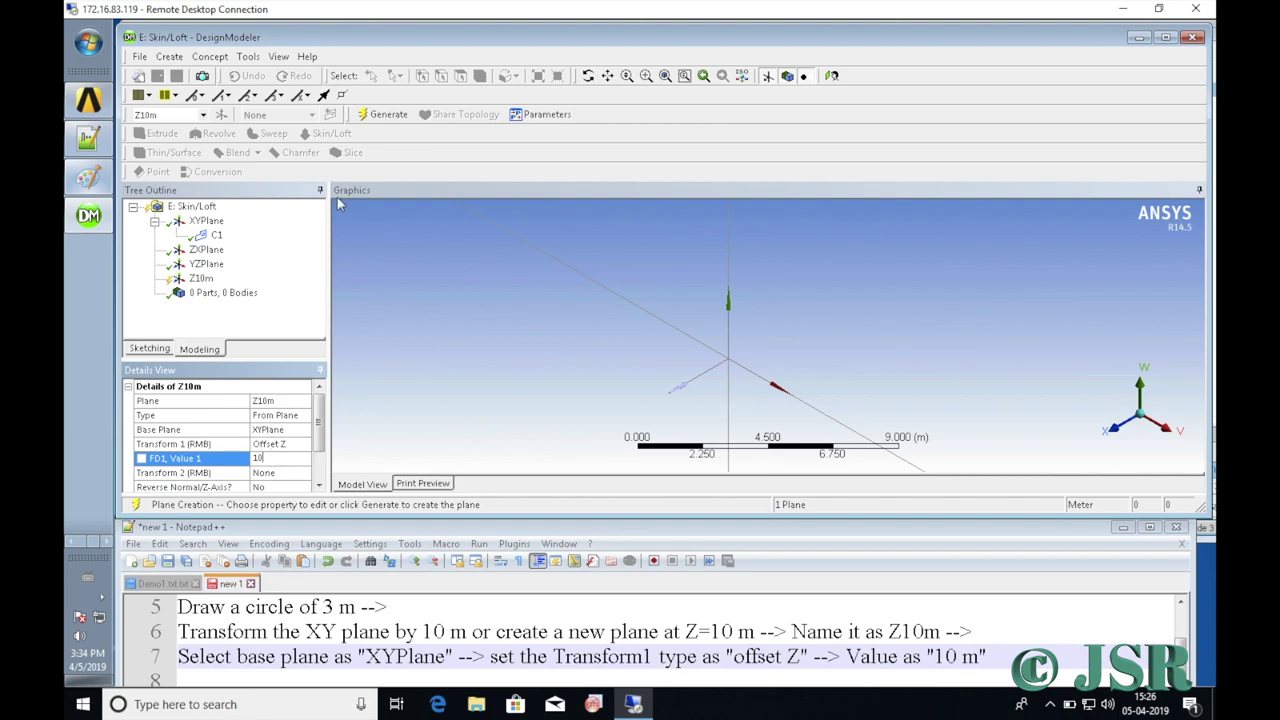
Append "--> Generate" to line 7 of the Notepad++ notes and generate plane Z10m in DesignModeler.
click(990, 656)
text(-->)
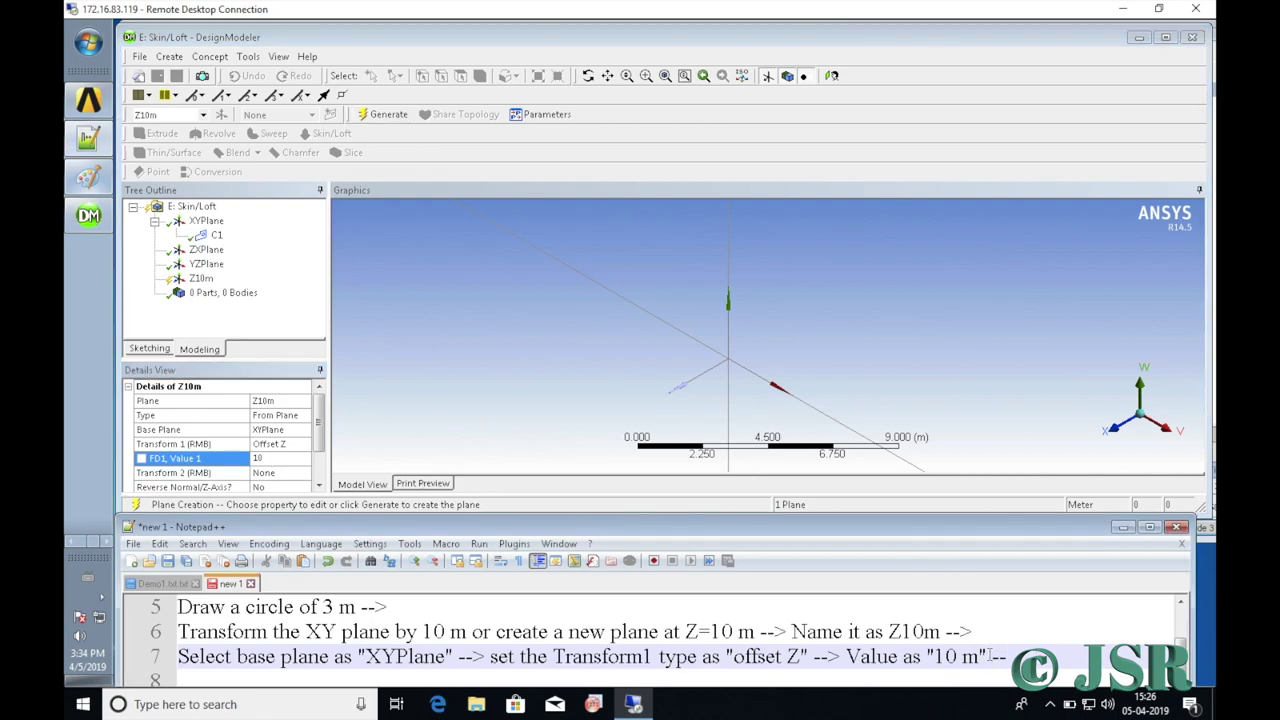
text( Genera)
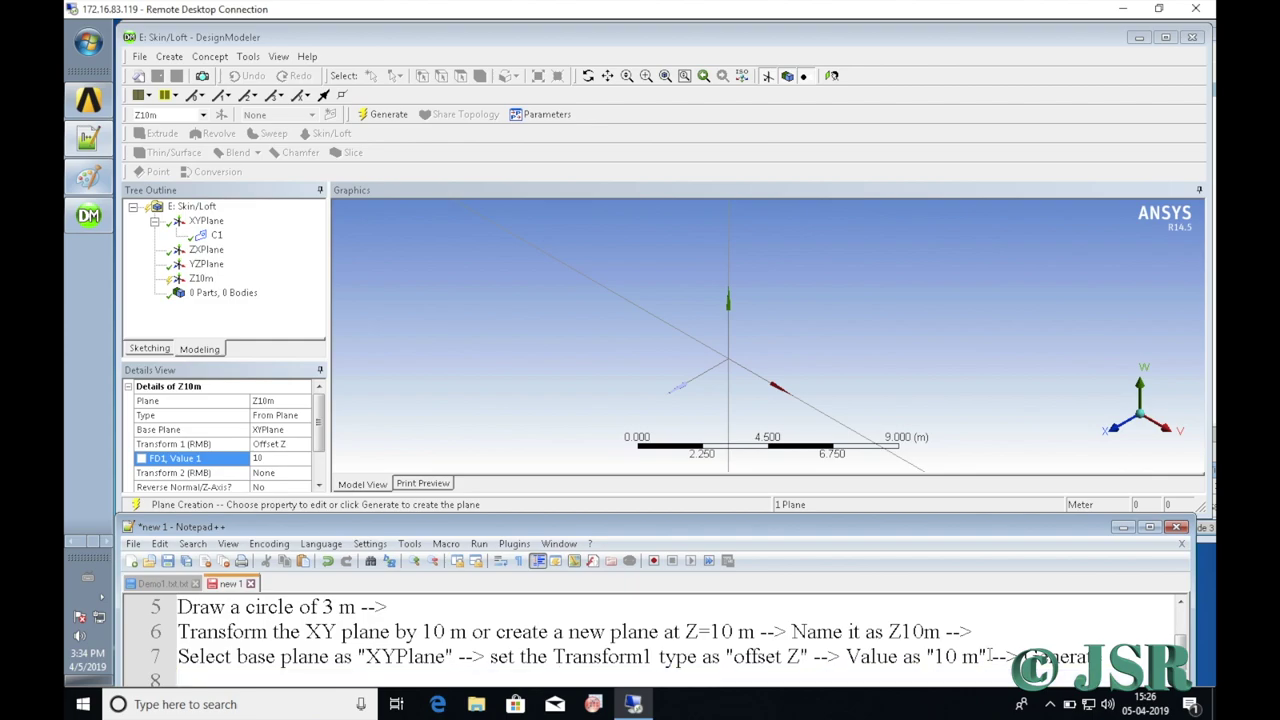
text(te)
key(Return)
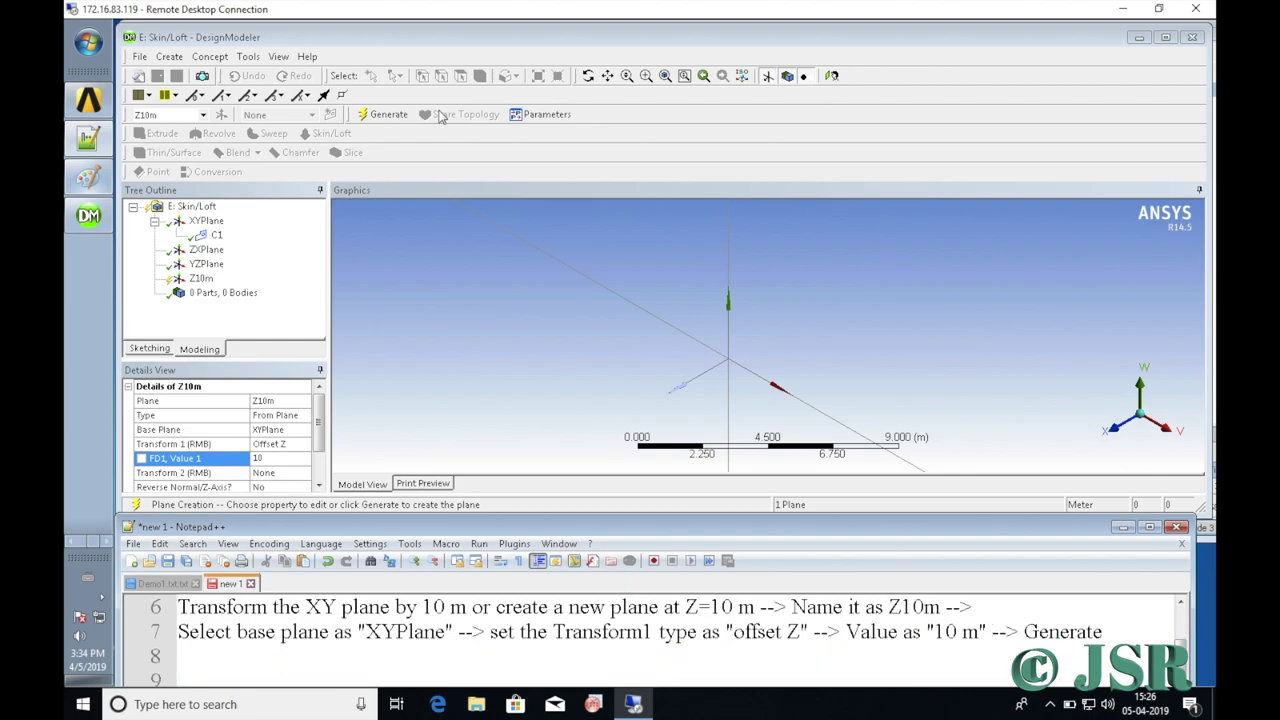
click(386, 114)
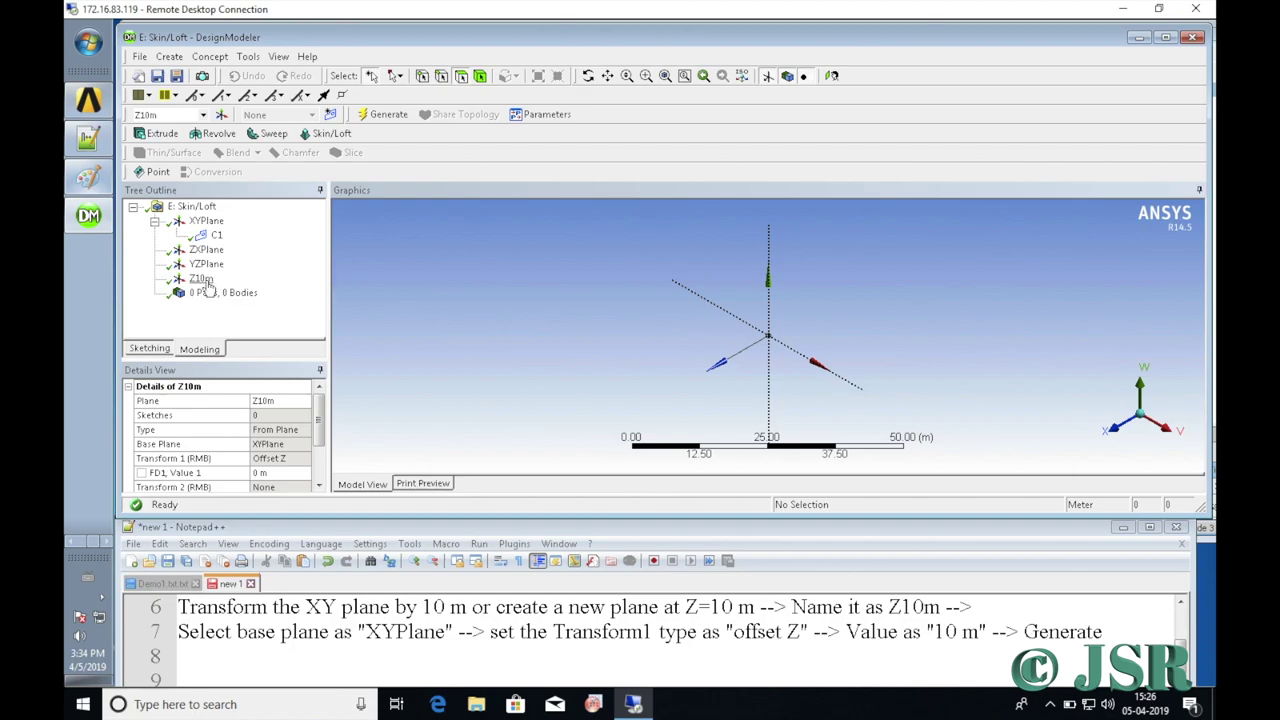
Write 'Under Z10m plane, draw new circle "C2" of diameter 8m' on line 8 of the Notepad++ notes.
click(193, 652)
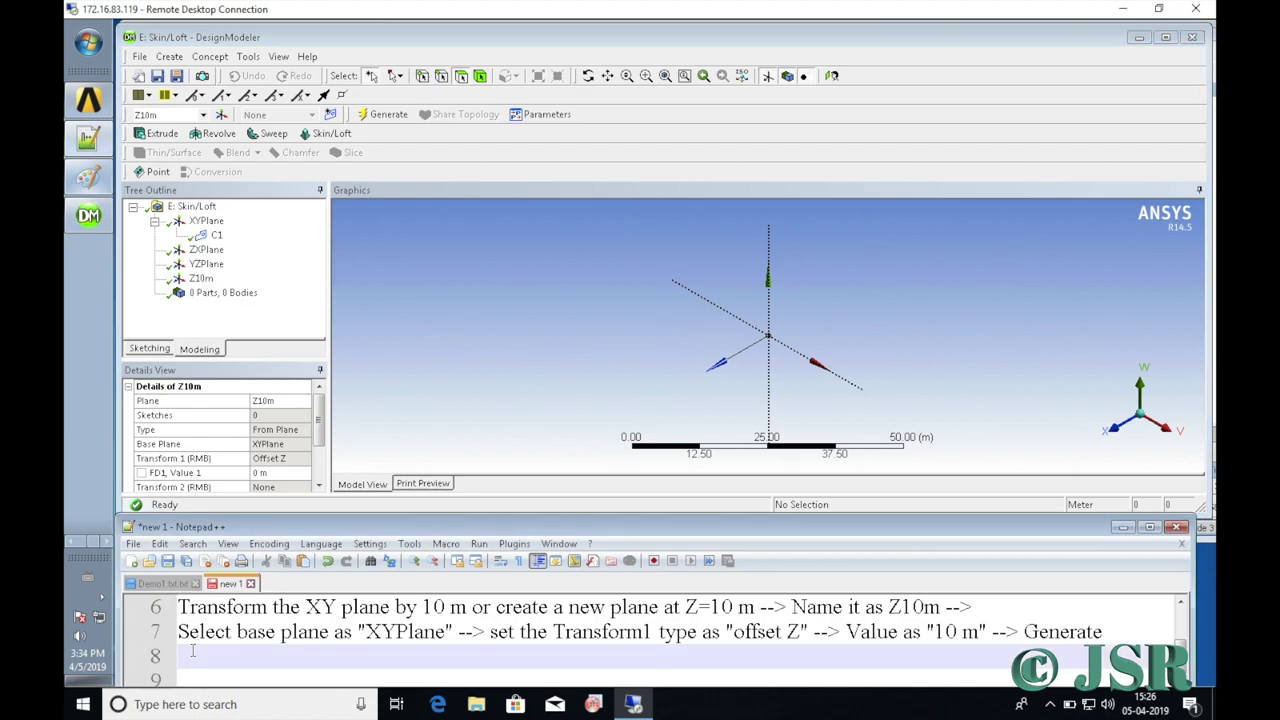
text(Under Z10)
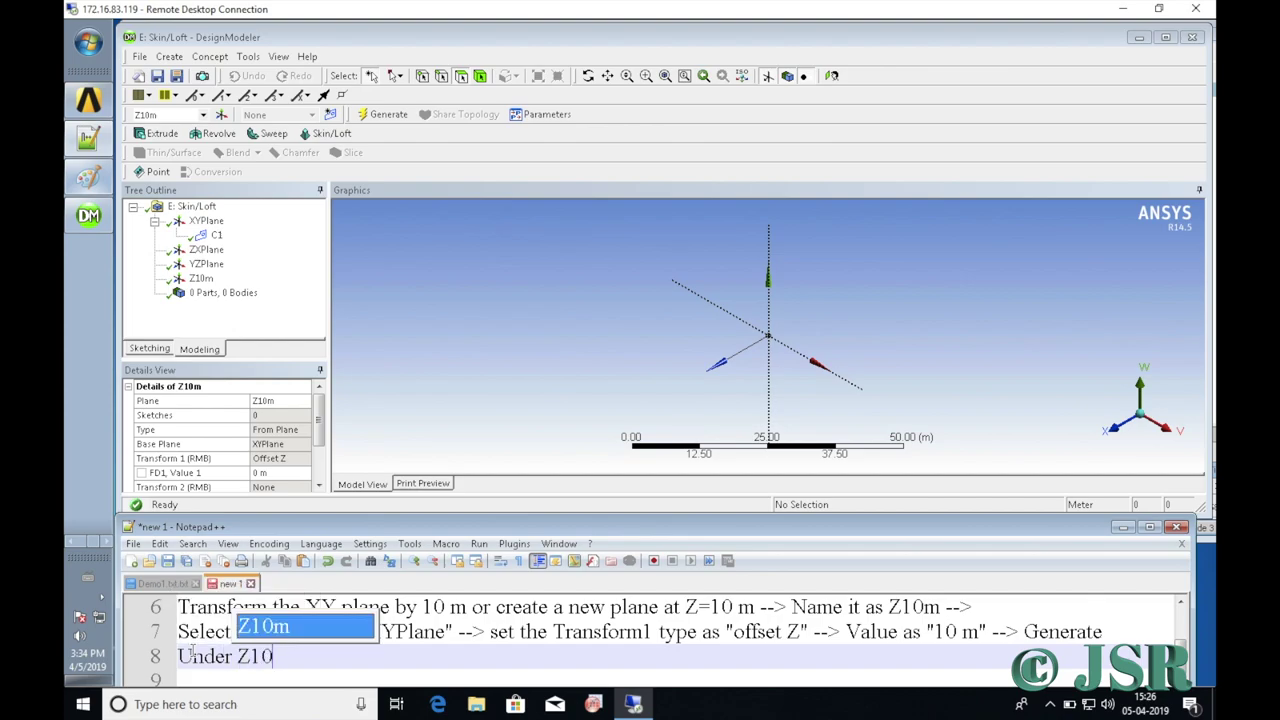
text(m plane)
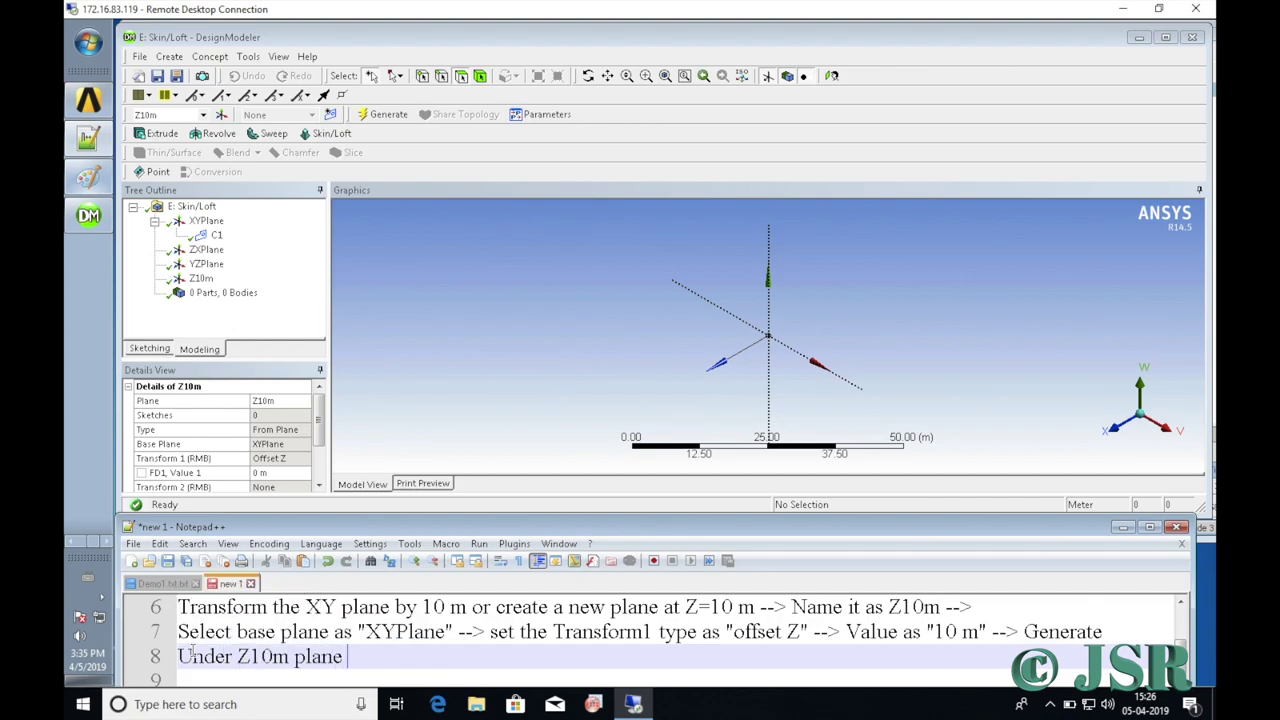
key(BackSpace)
text(, draw new circle "C2" )
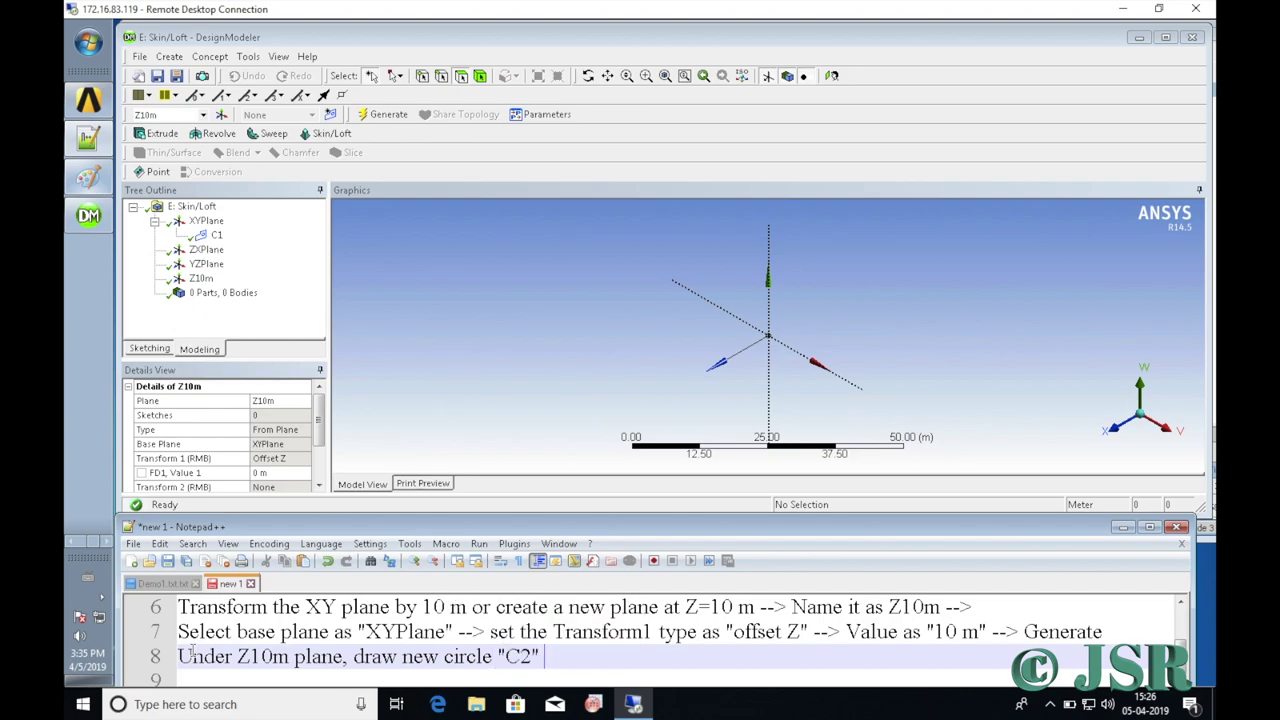
text(of d)
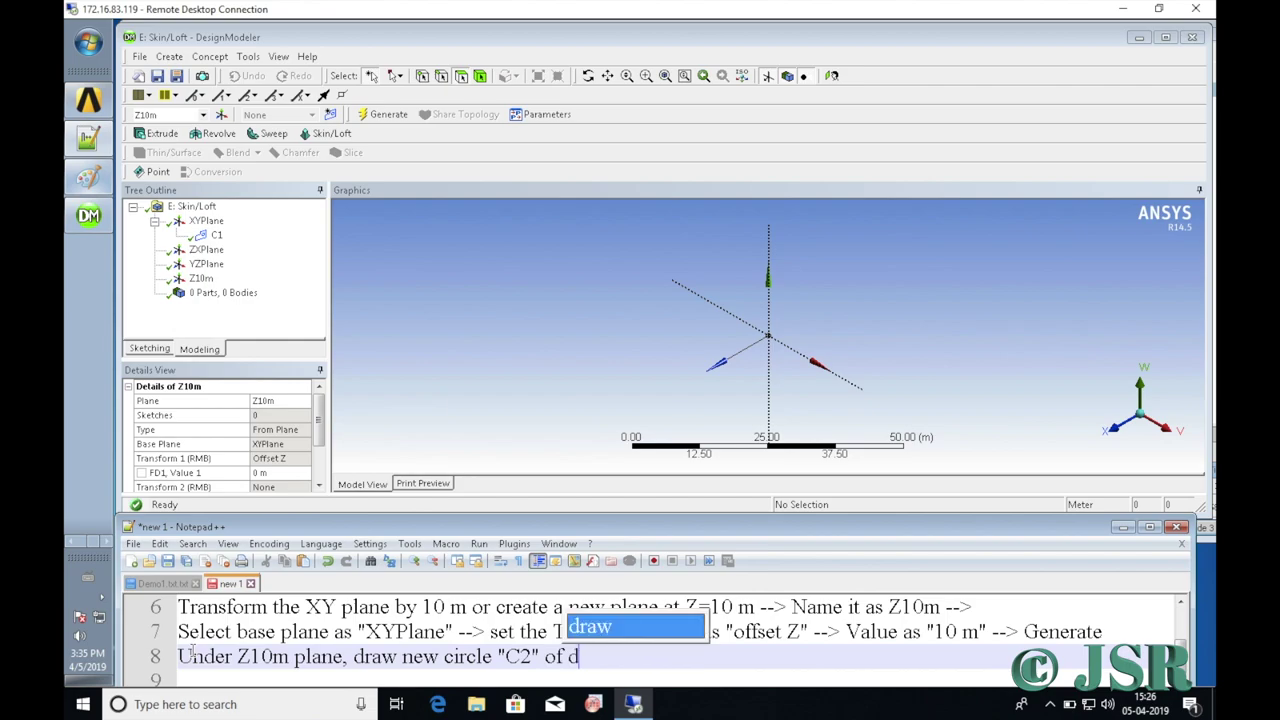
text(iameter)
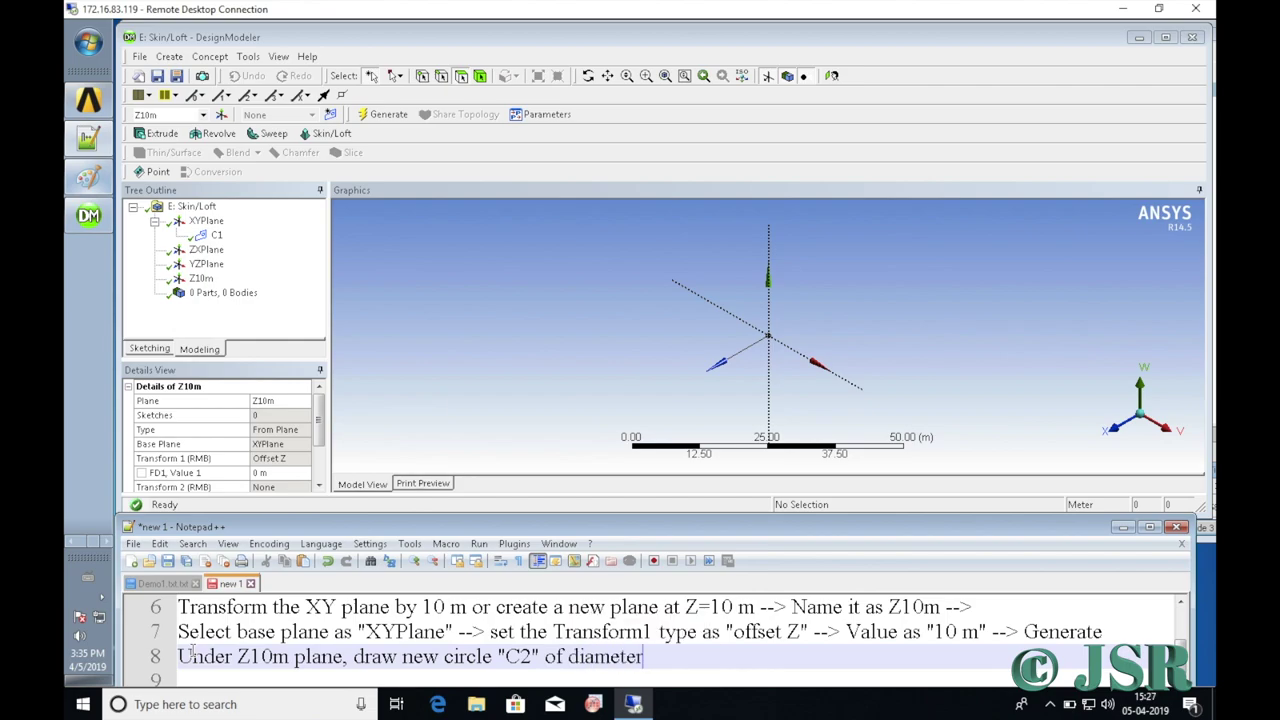
text( 8m)
In DesignModeler, create a new sketch on plane Z10m and rename it C2.
click(202, 278)
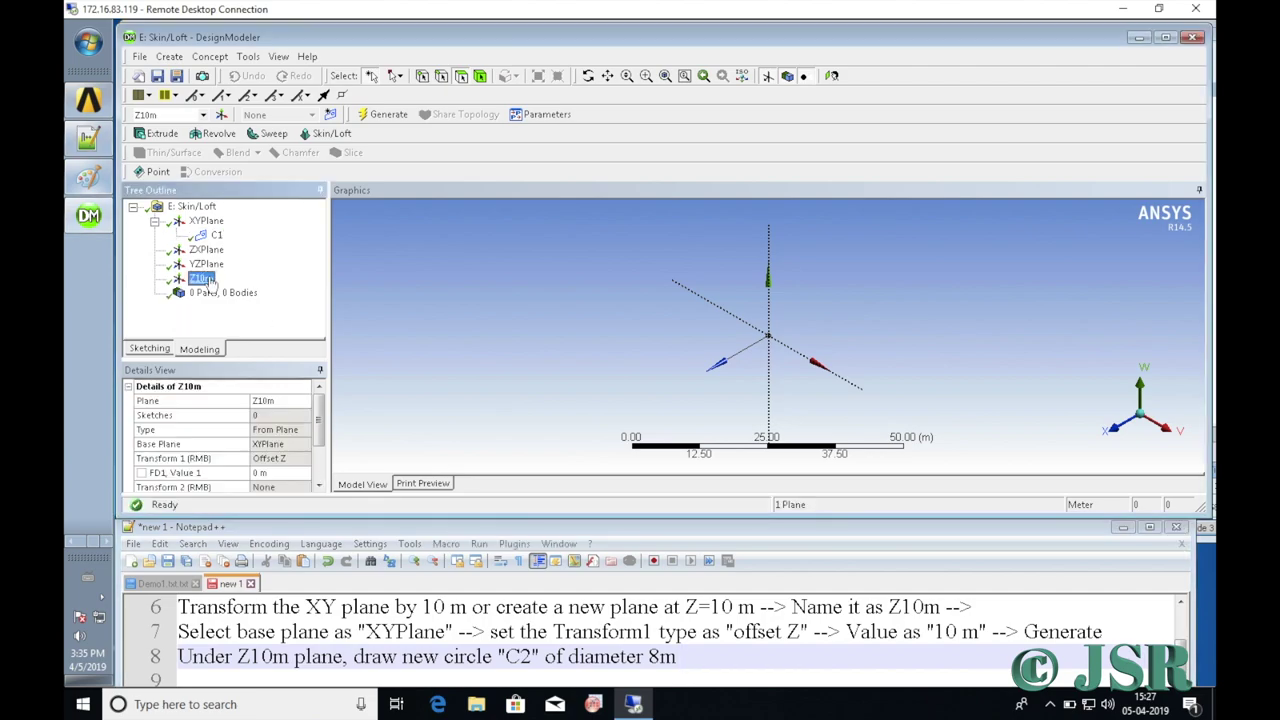
click(330, 114)
right_click(226, 293)
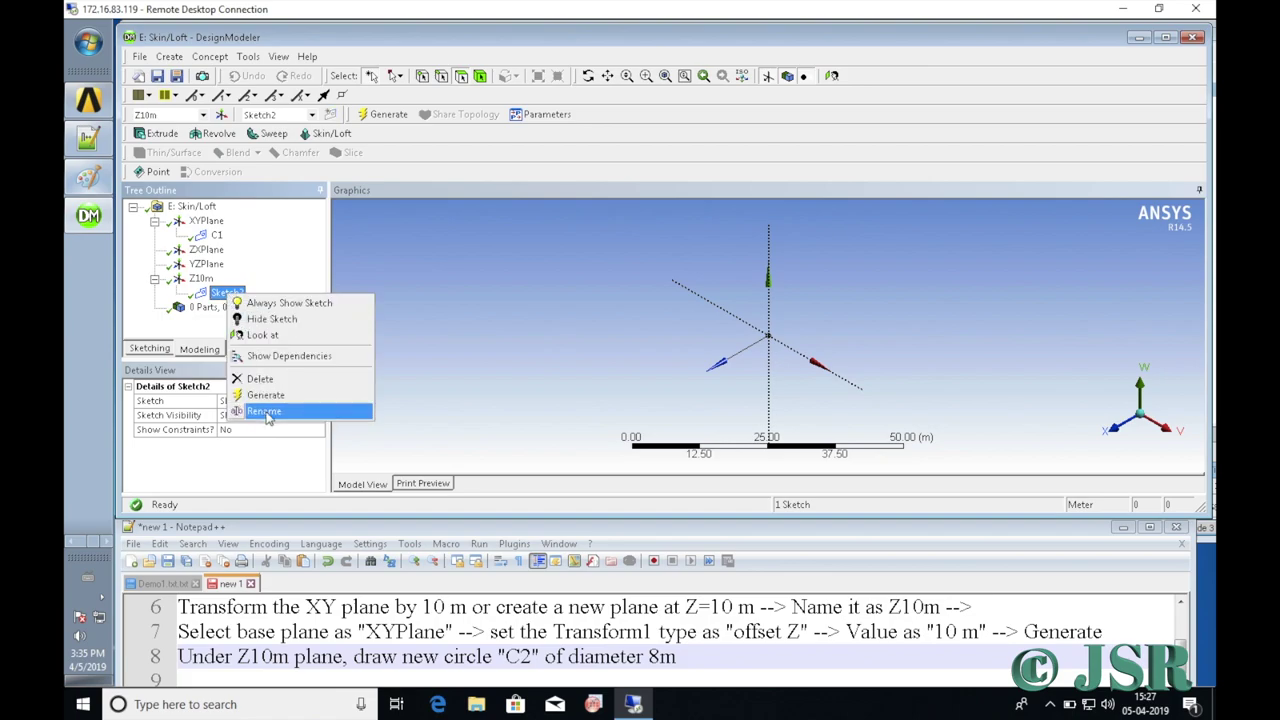
click(264, 411)
text(C2)
key(Return)
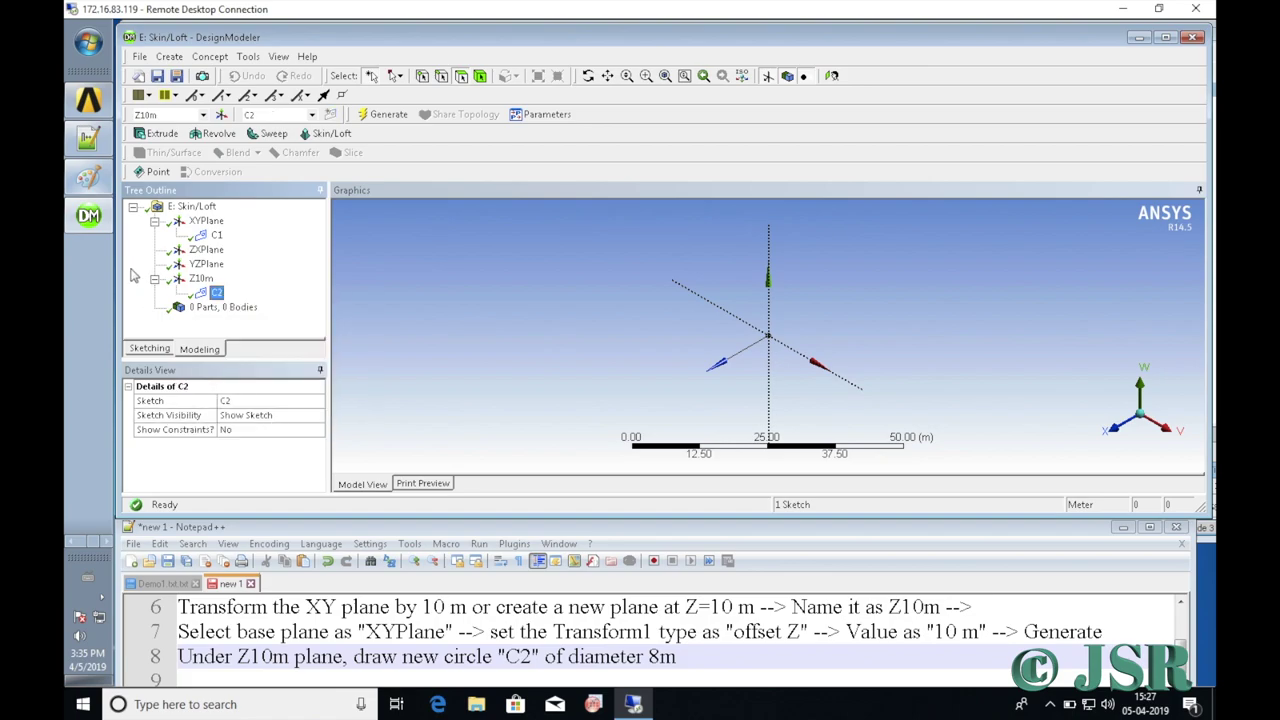
Sketch a circle about 10.9 m in diameter in sketch C2, centred on the origin of plane Z10m.
click(150, 350)
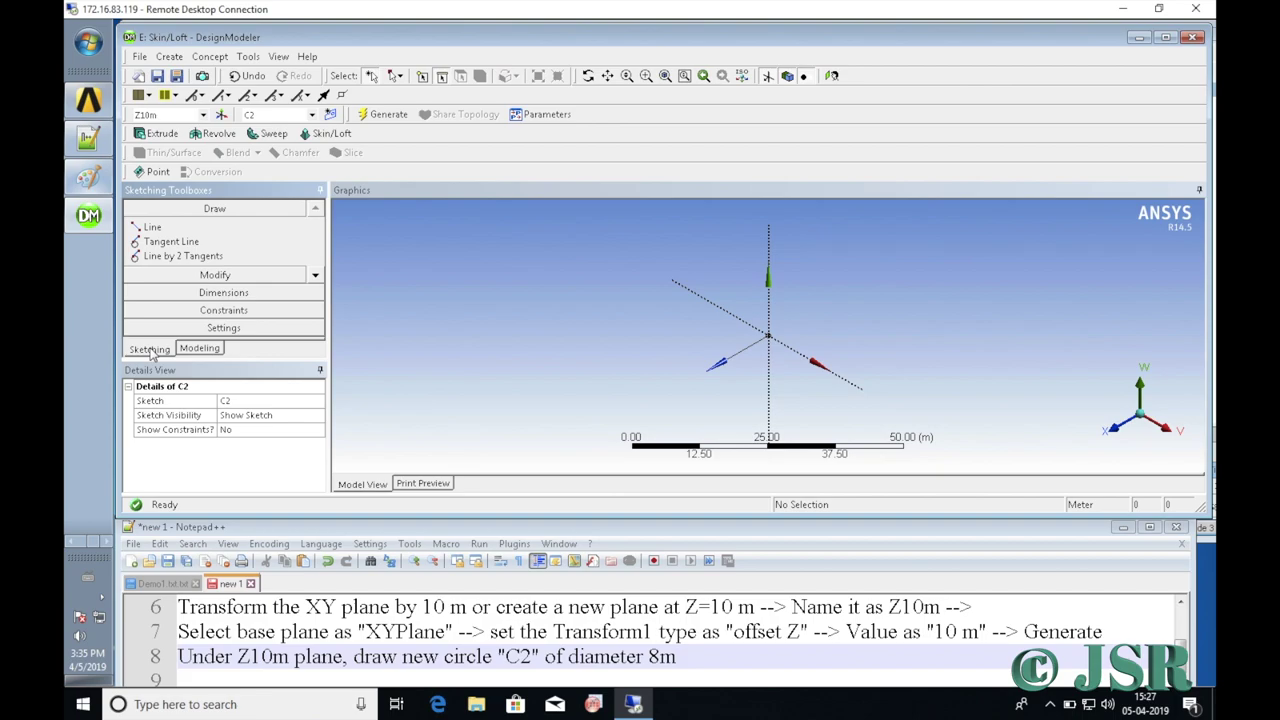
click(316, 276)
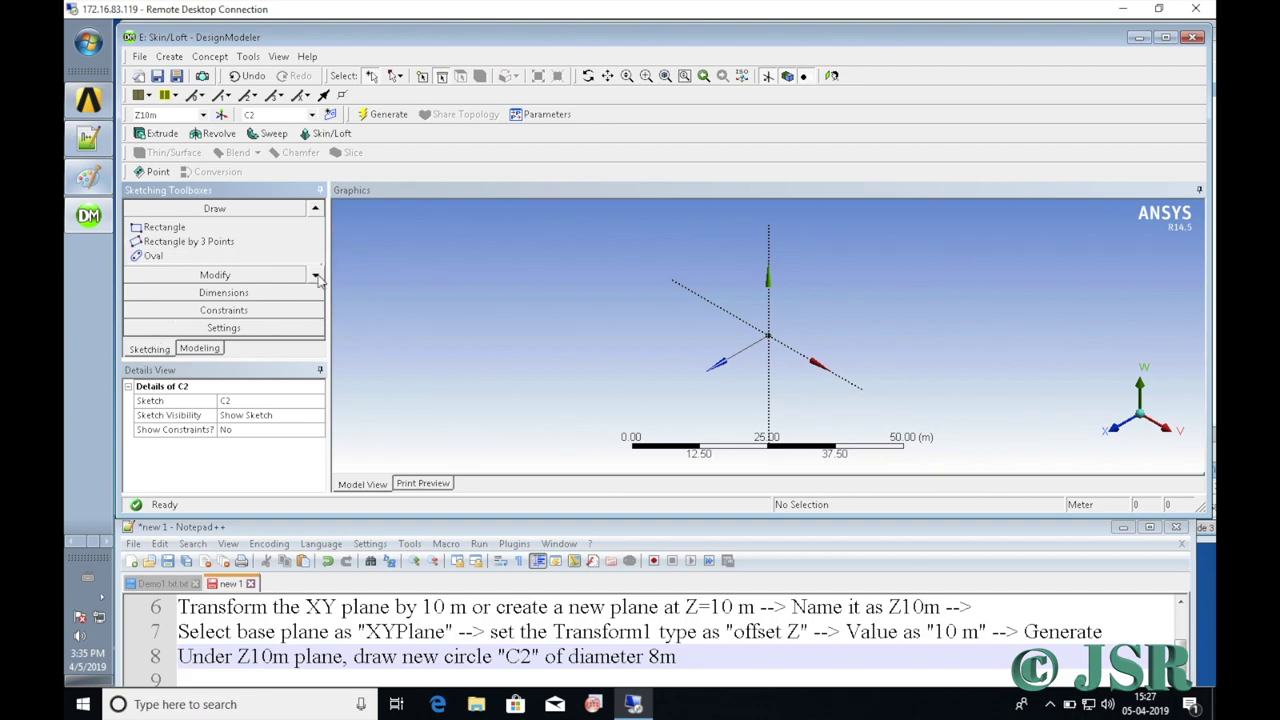
click(318, 278)
click(155, 256)
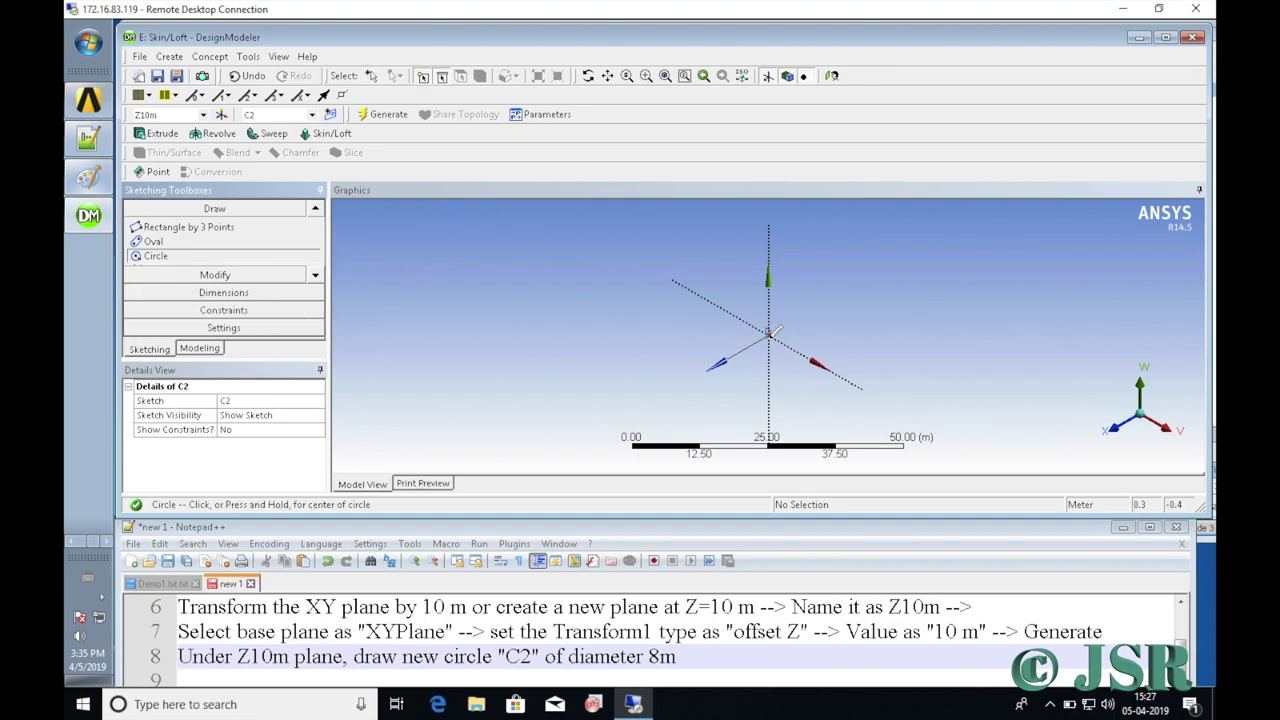
click(770, 331)
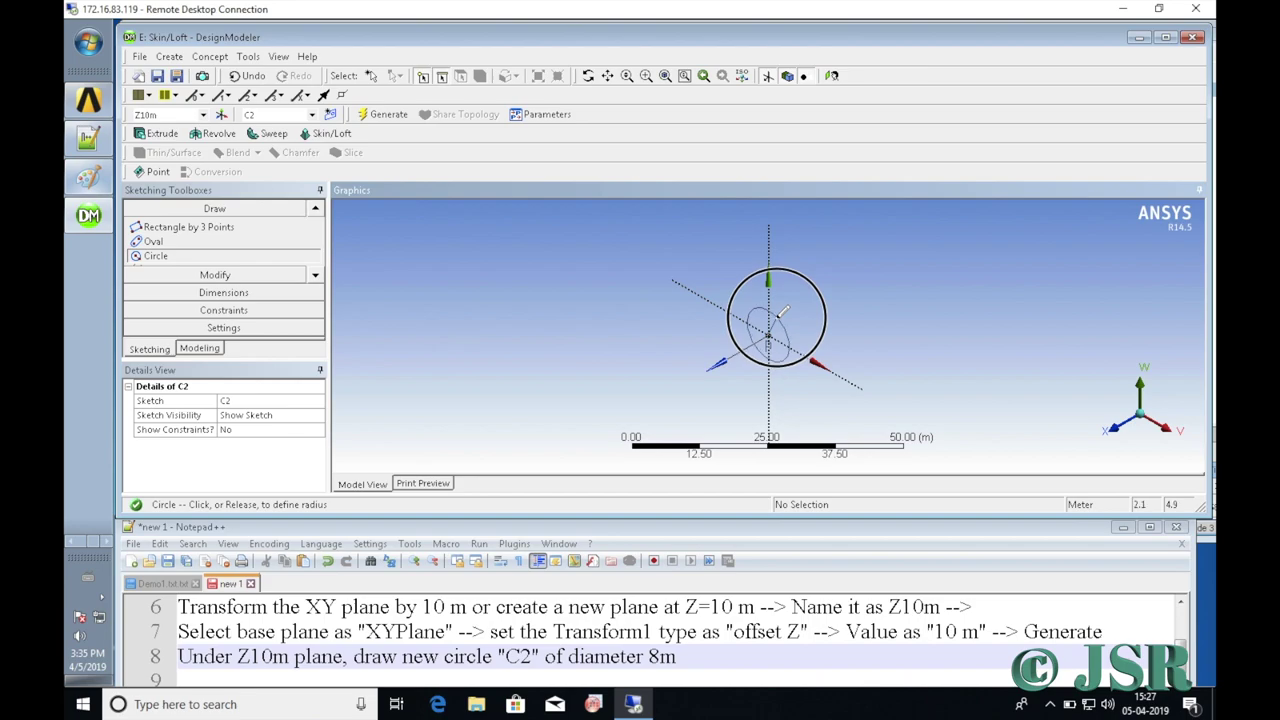
click(788, 345)
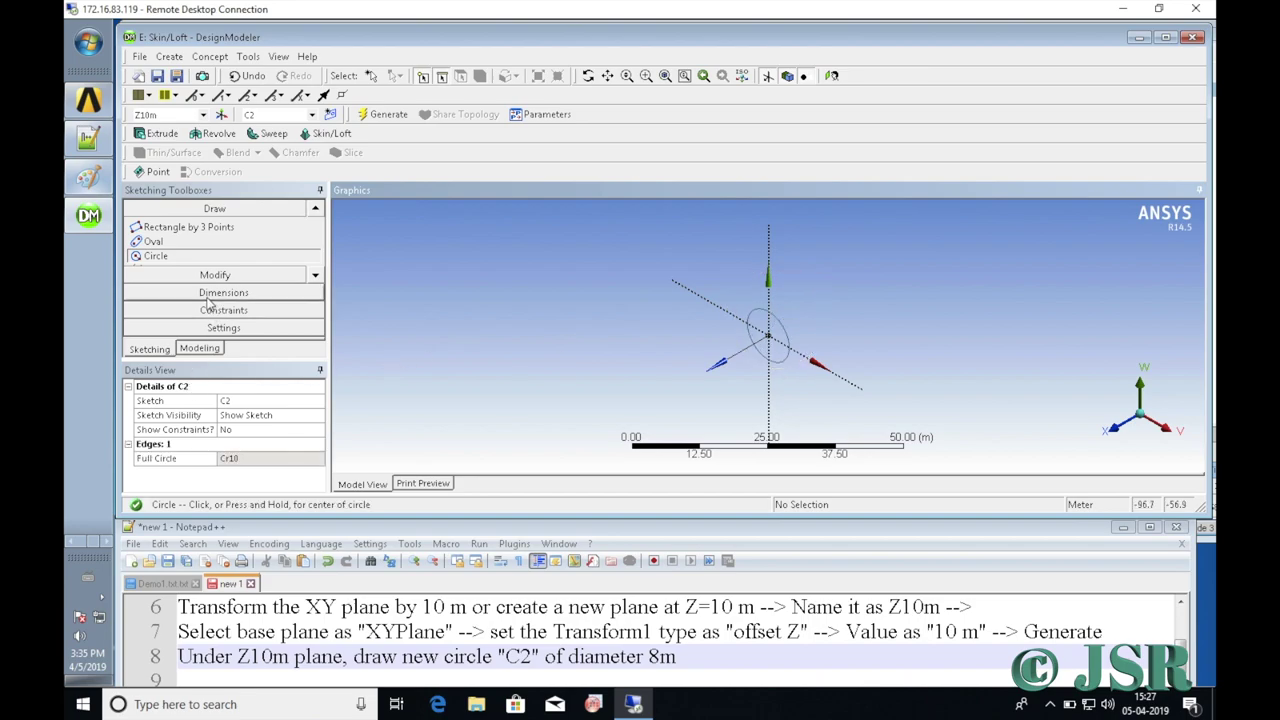
Add a diameter dimension to the circle in sketch C2.
click(218, 292)
click(315, 311)
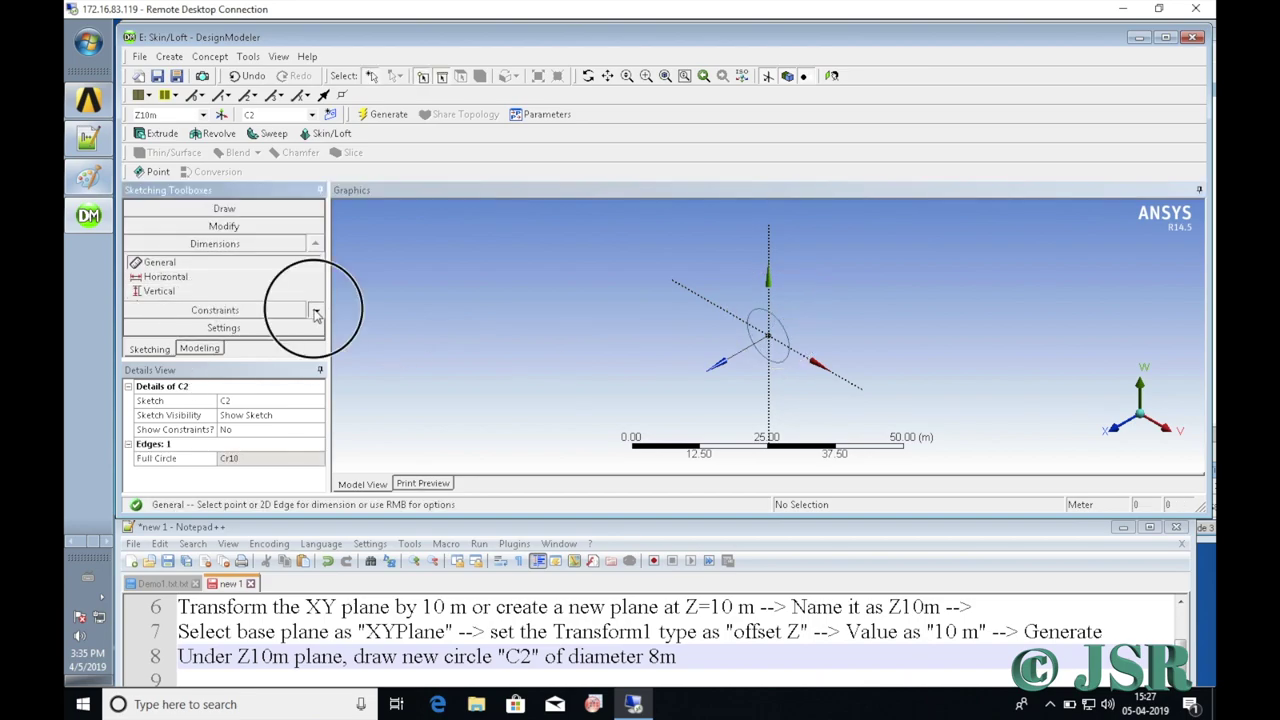
click(315, 313)
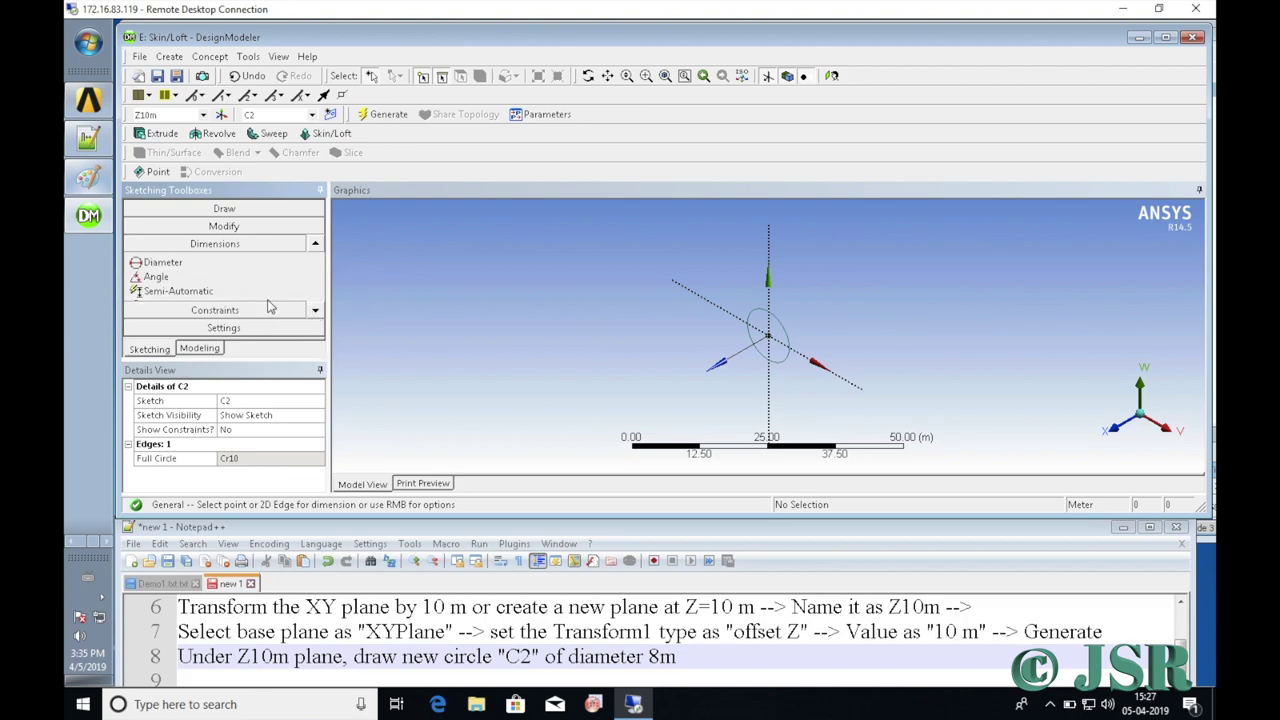
click(158, 262)
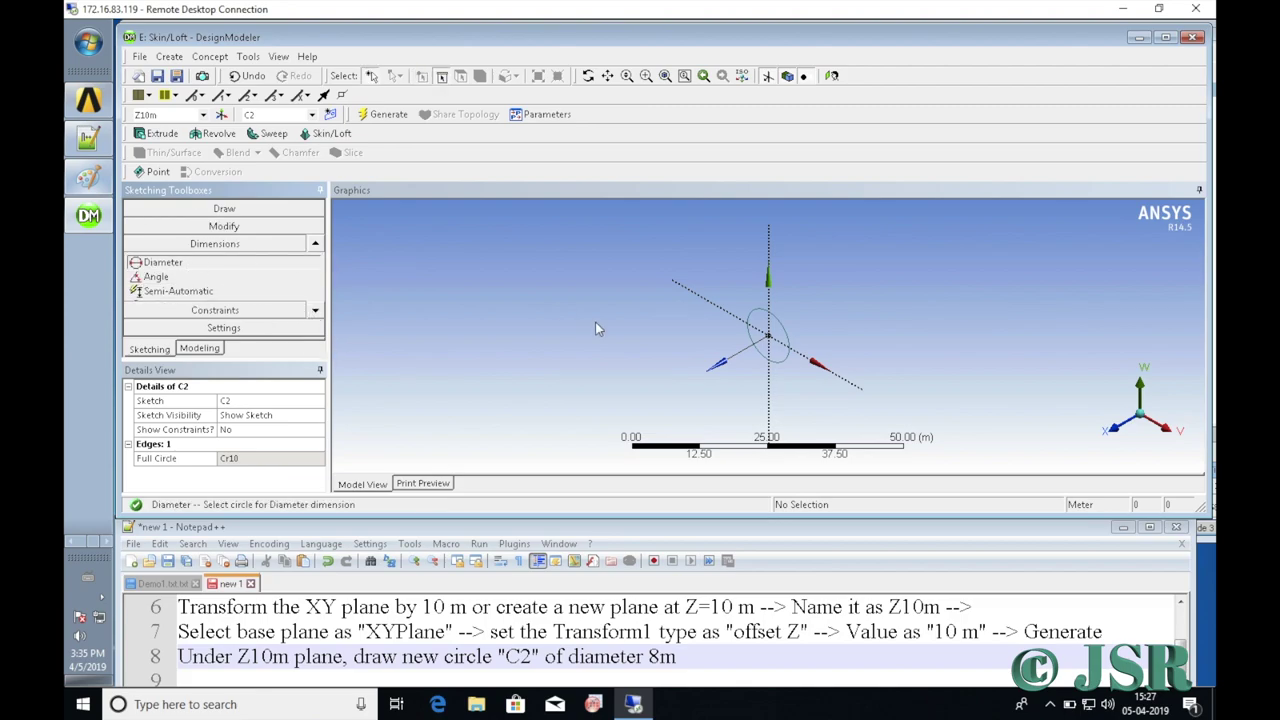
click(789, 336)
click(802, 340)
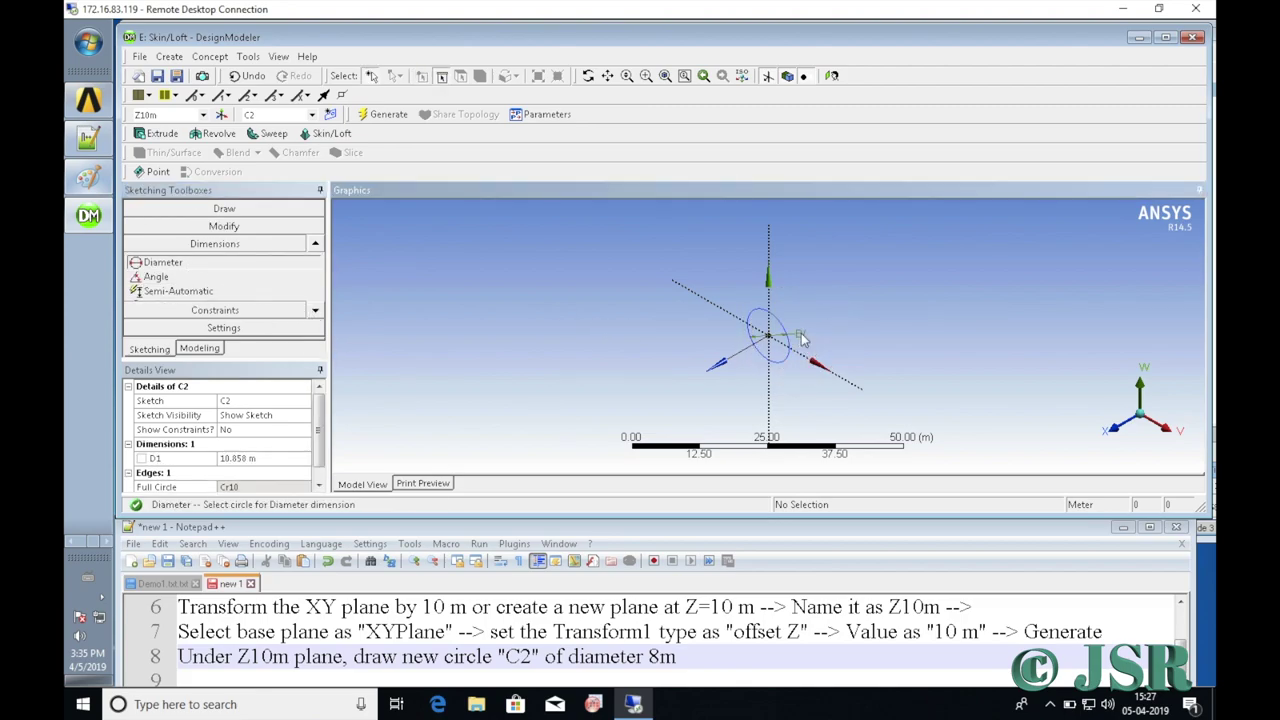
Set the diameter dimension D1 of the circle in sketch C2 to 10 m.
click(263, 458)
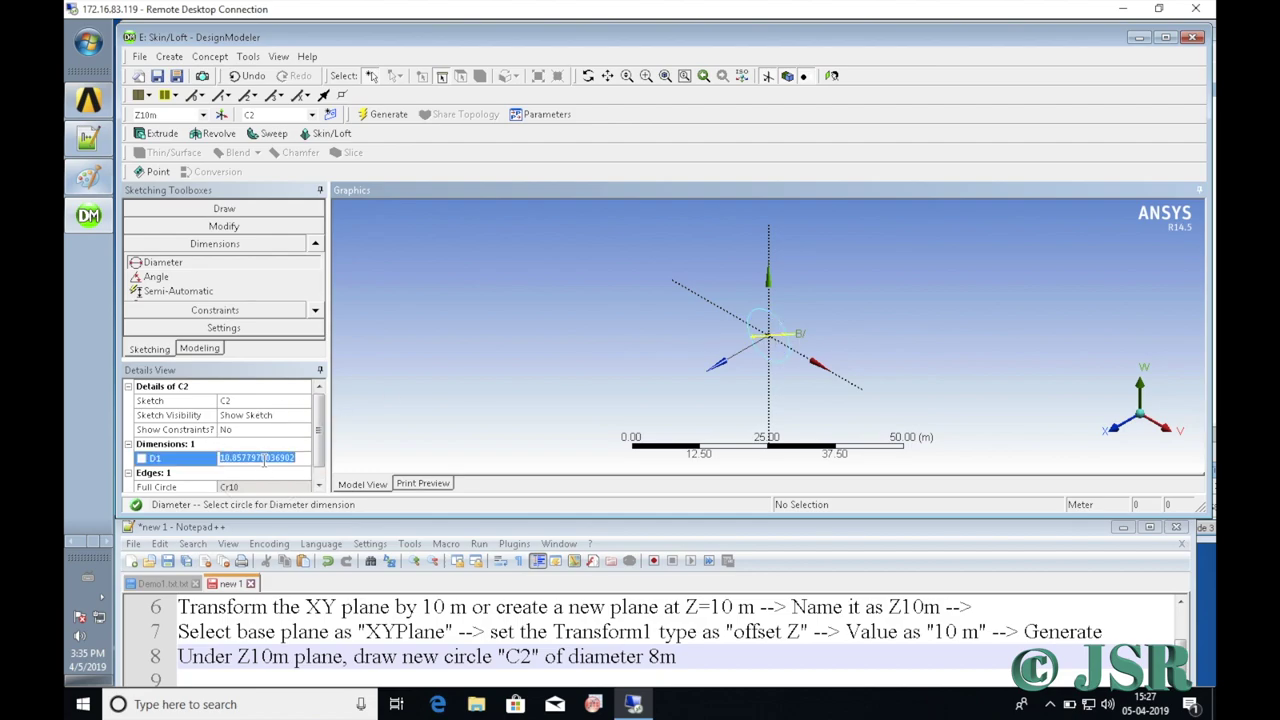
text(10)
key(Return)
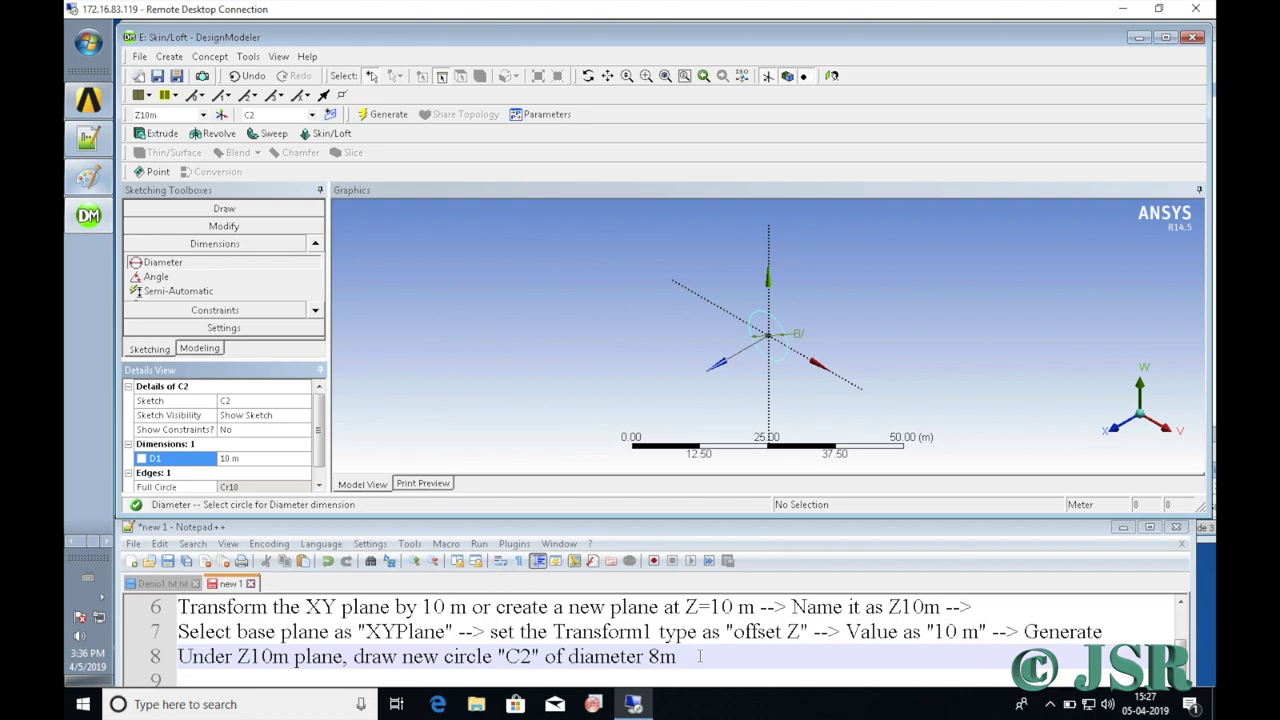
Set the diameter dimension D1 of the C2 circle to 8 m and return to modeling mode.
click(269, 456)
text(8)
key(Return)
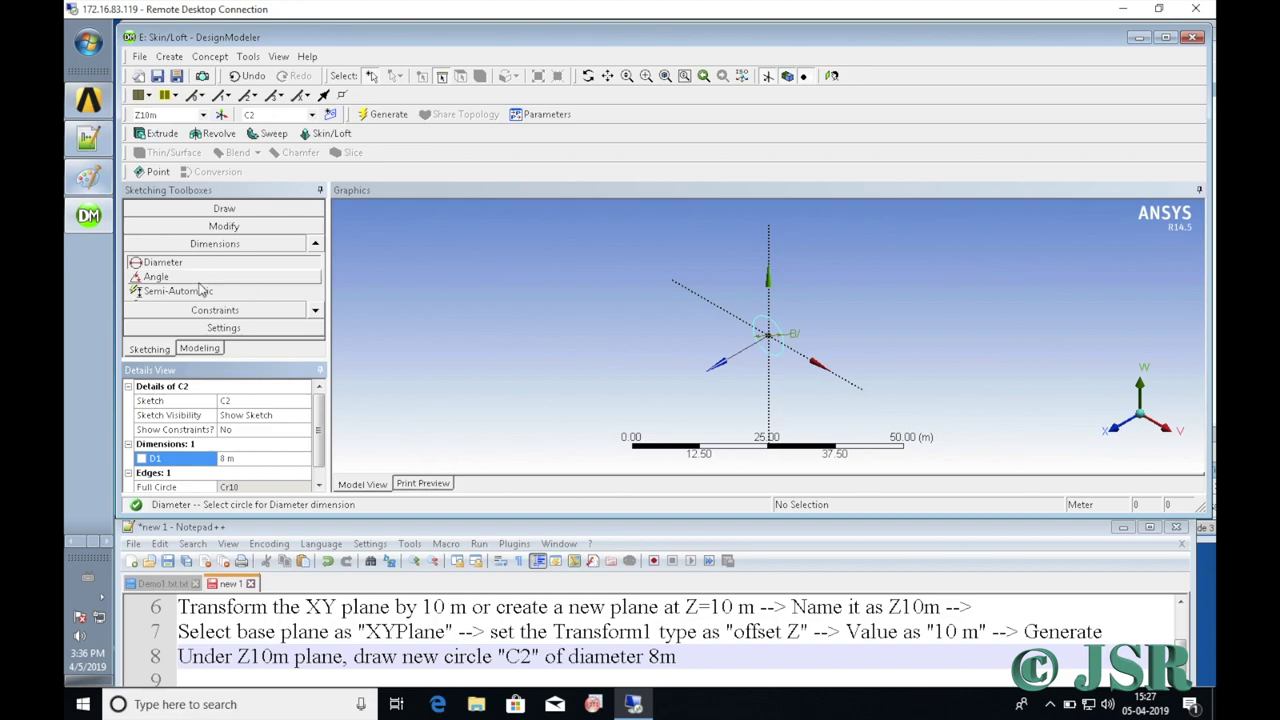
click(200, 350)
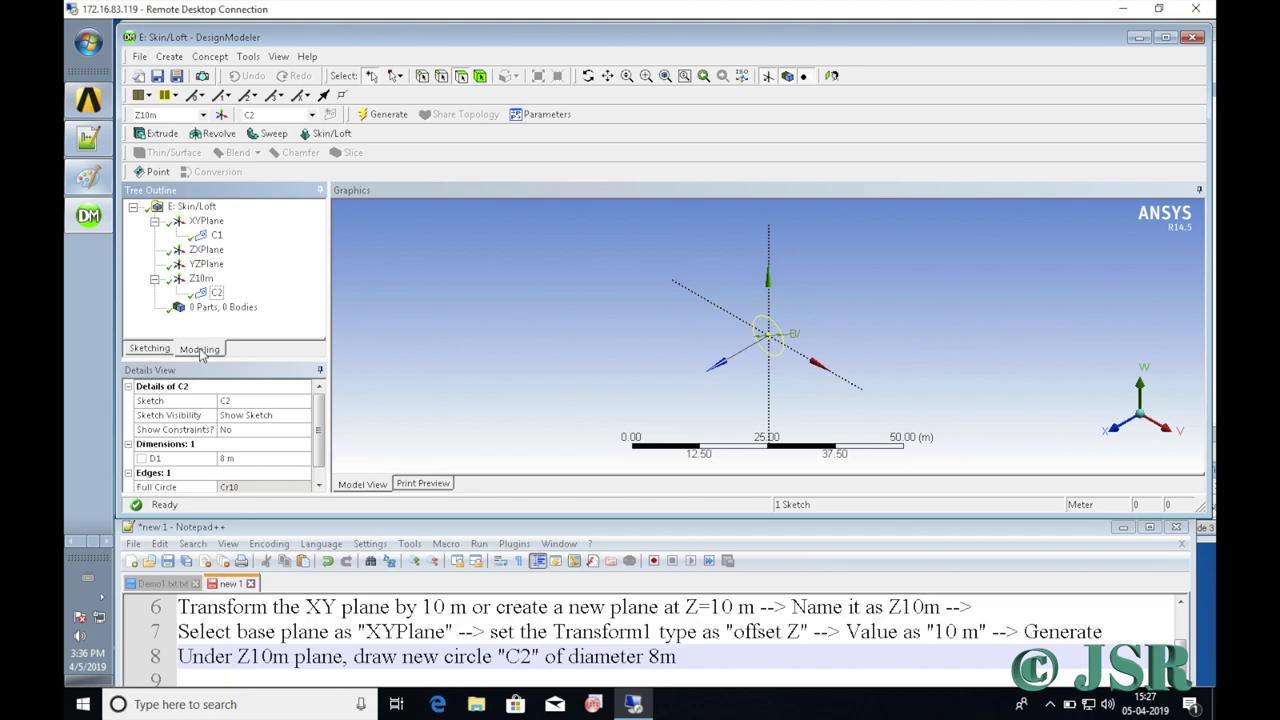
Complete line 10 of the Notepad++ notes to 'Now select "Skin/Loft" -->' and start a Skin/Loft feature in DesignModeler.
click(685, 651)
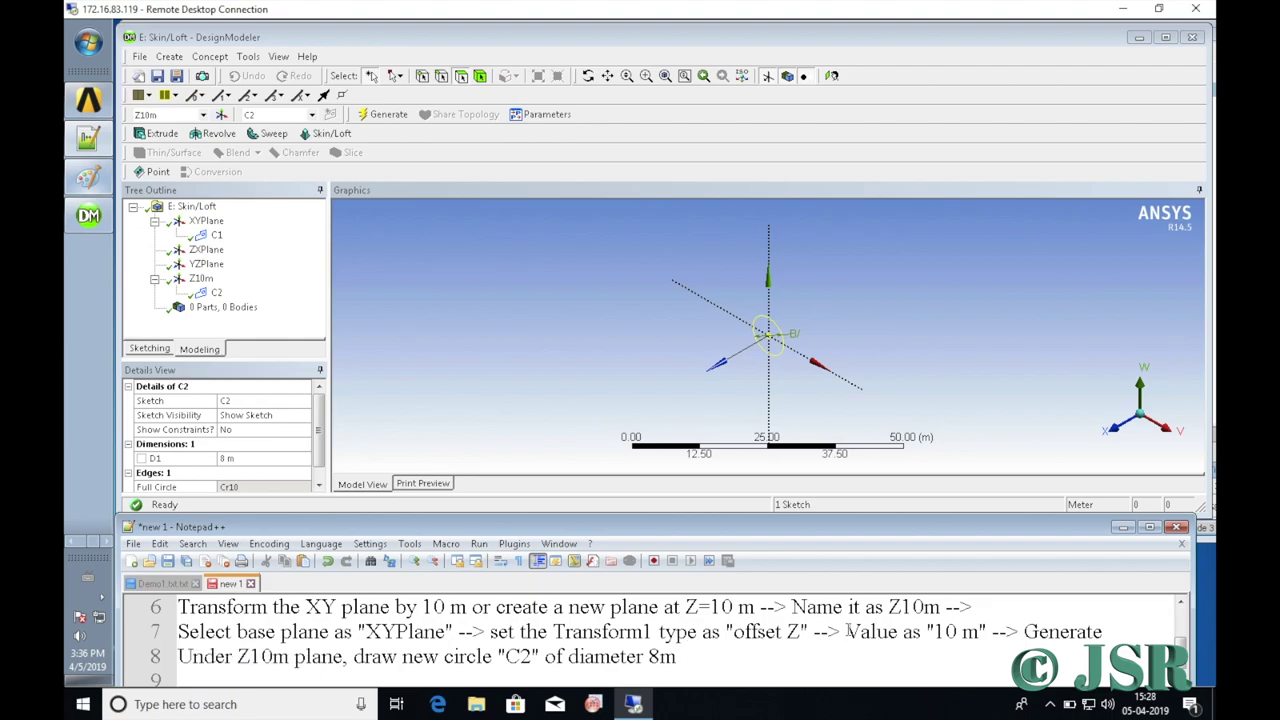
scroll(848, 632, down, 3)
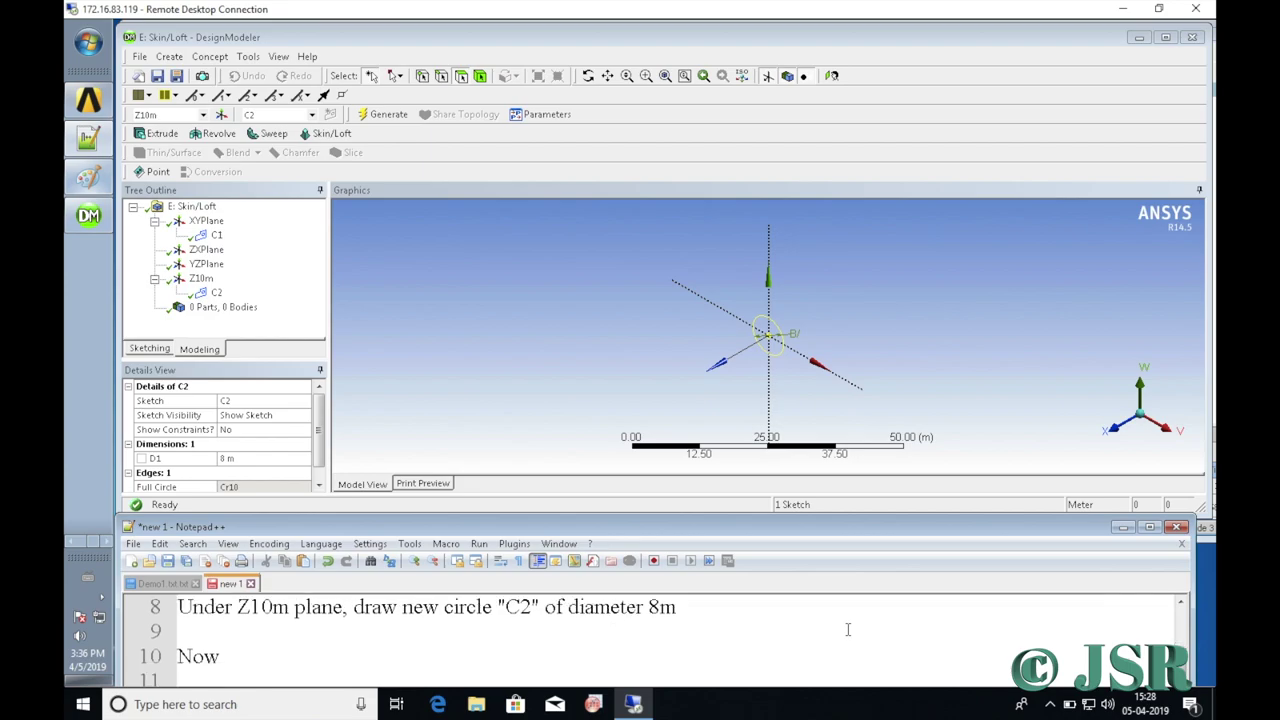
click(228, 630)
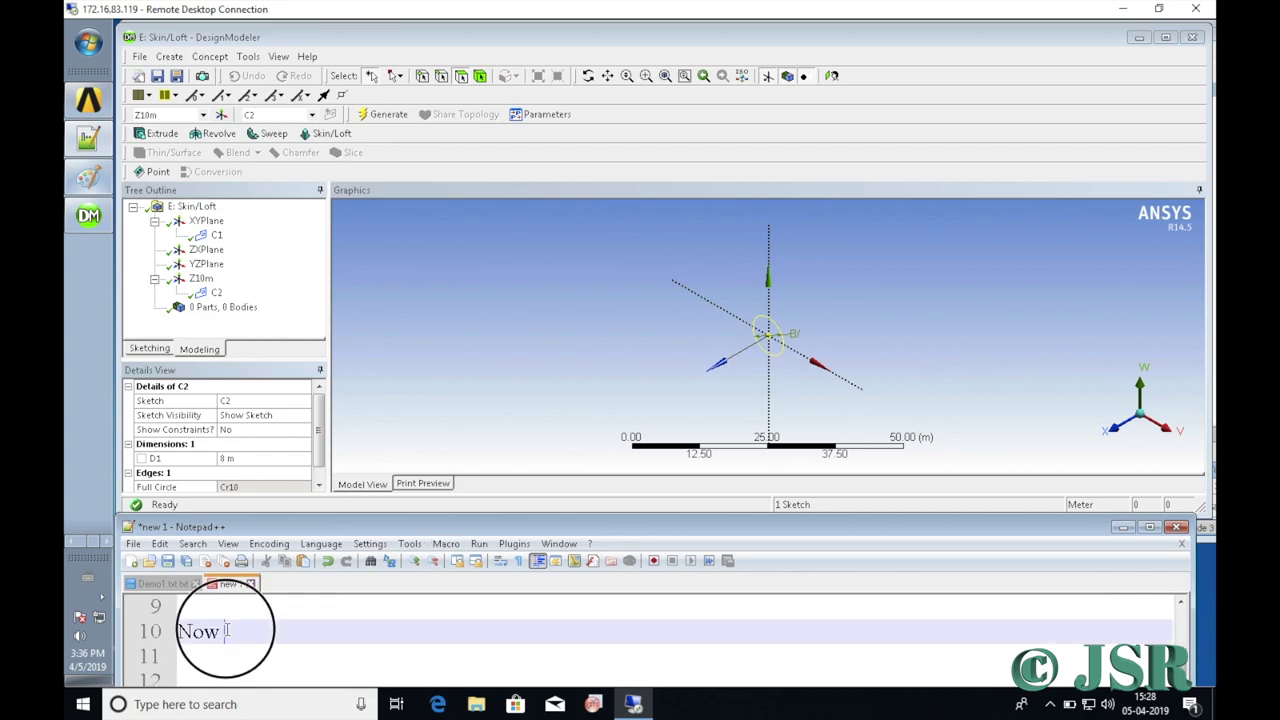
text(s)
key(Escape)
text(le)
key(BackSpace)
key(BackSpace)
text(elec)
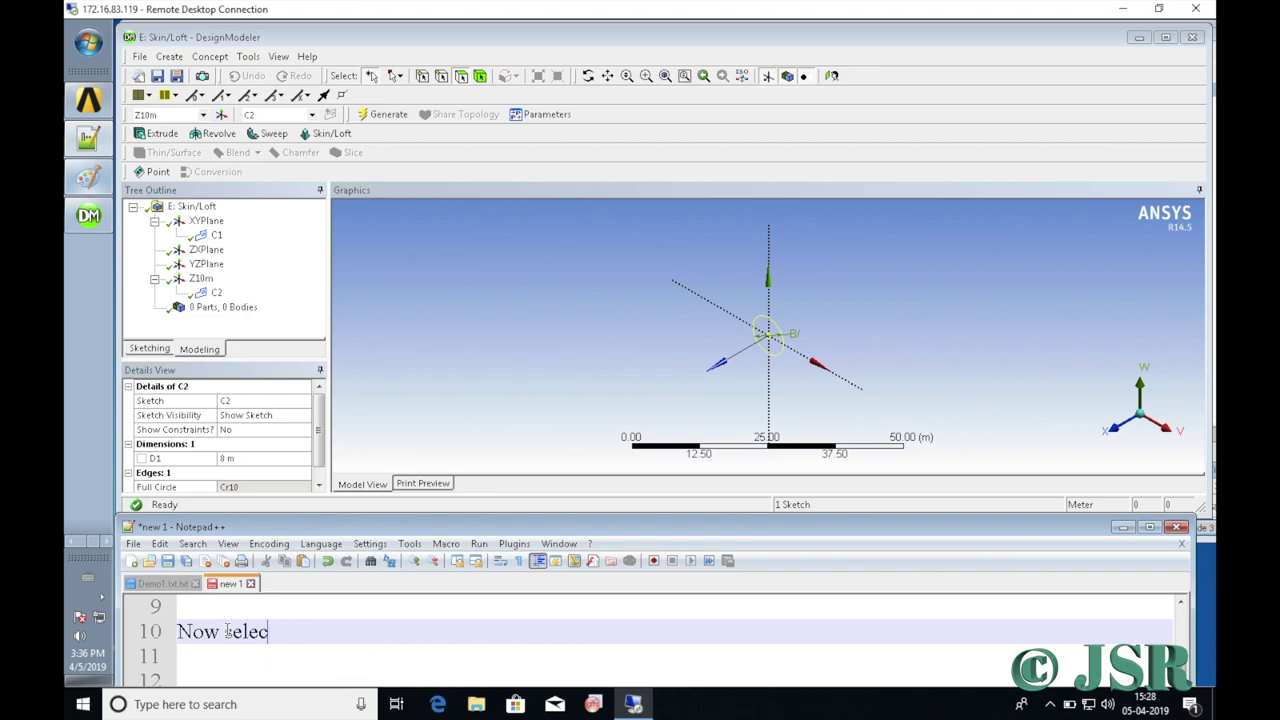
text(t "Skin/Loft)
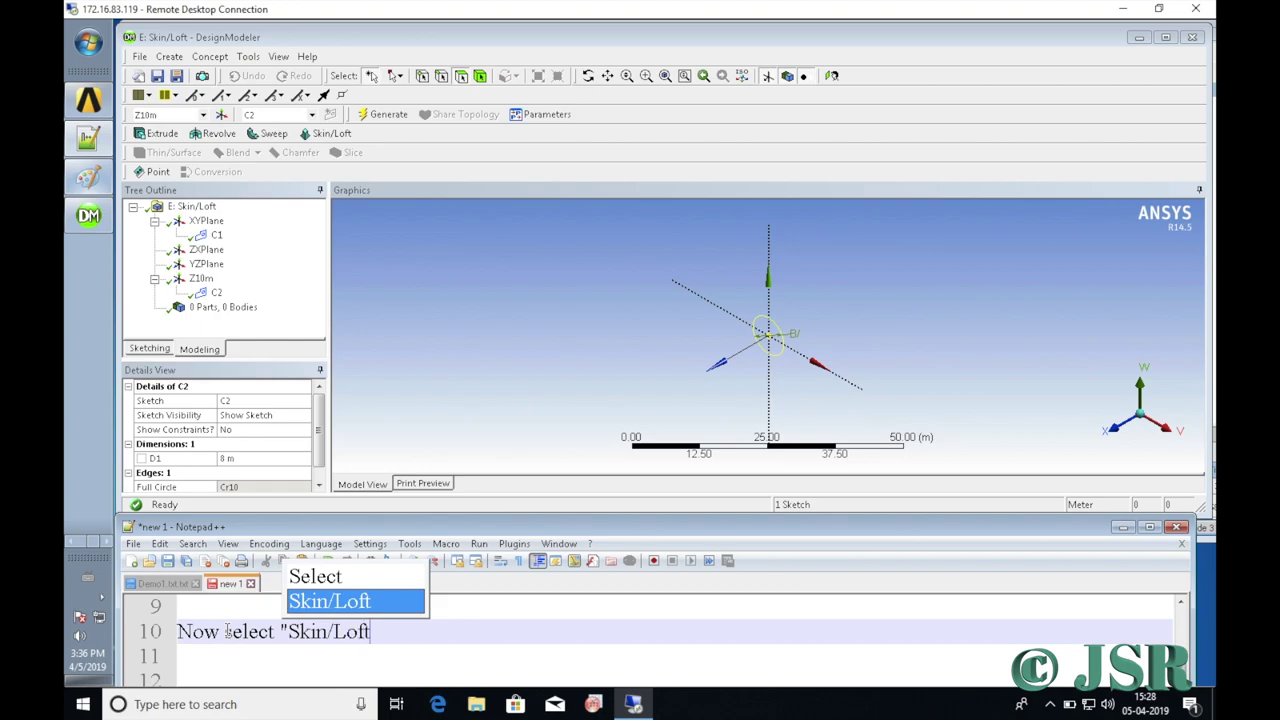
text(" -->)
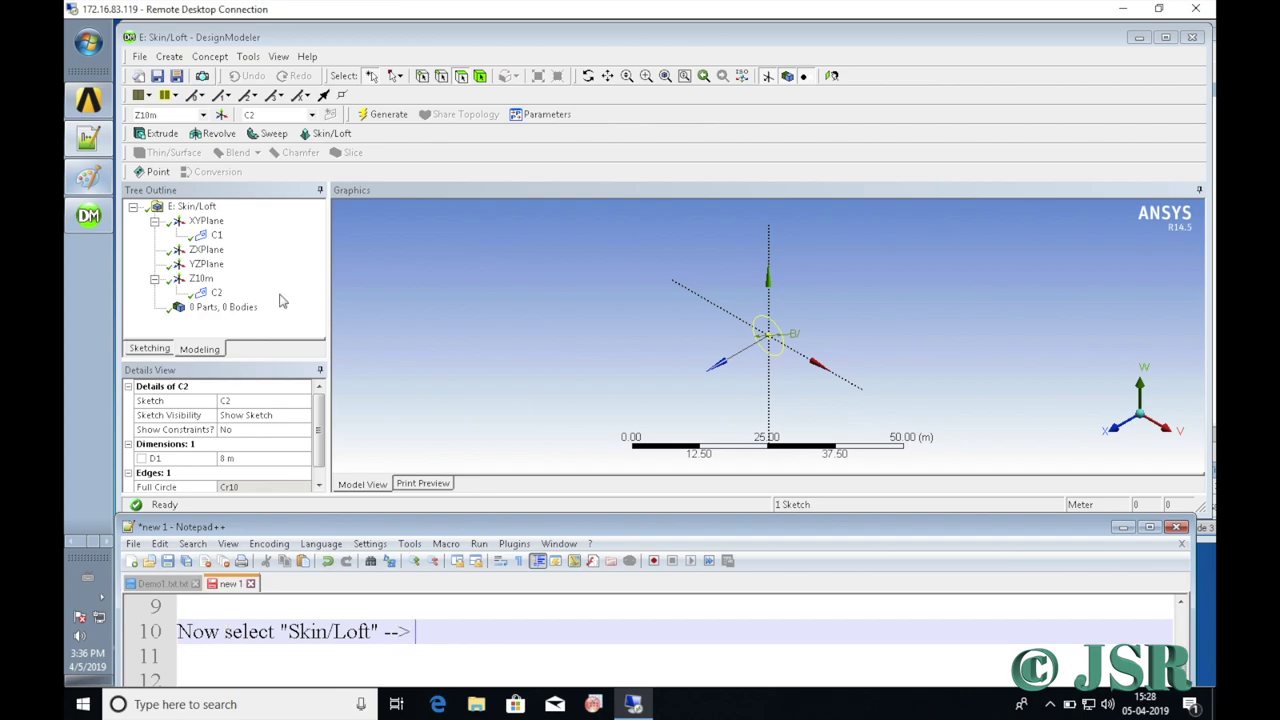
click(327, 135)
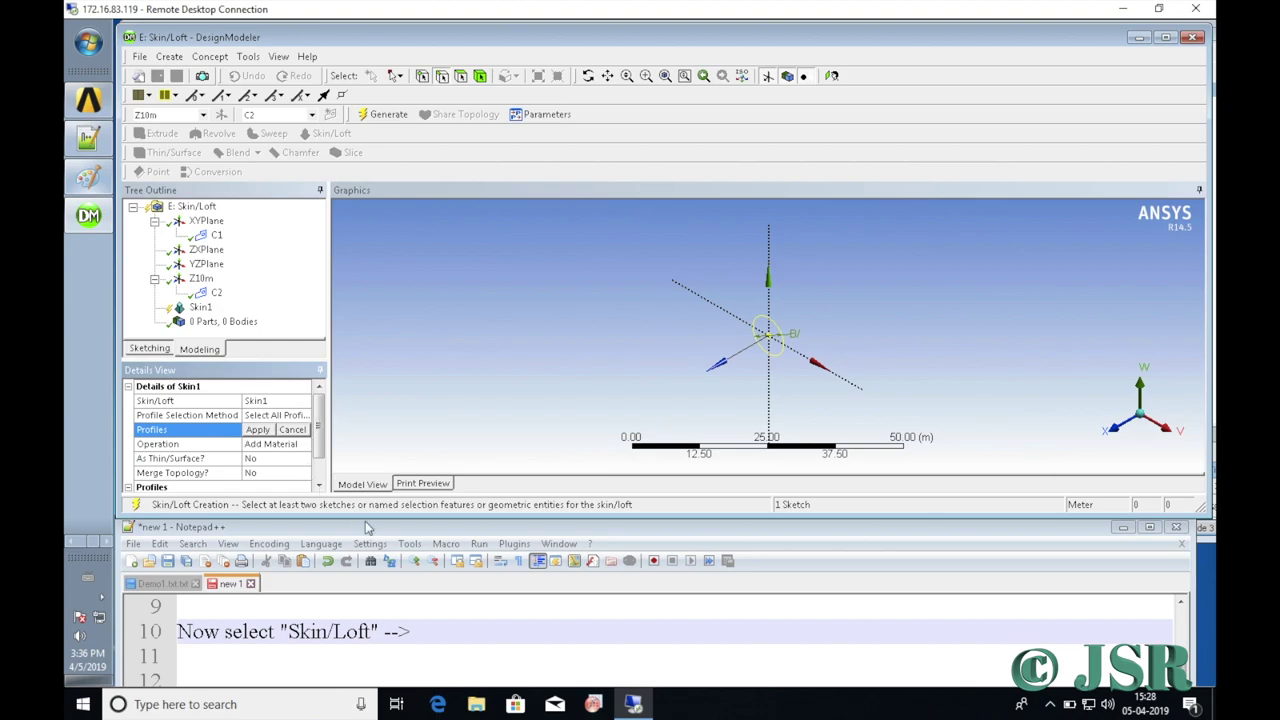
Continue line 10 of the Notepad++ notes with 'set the Profile Selection Method as "'.
click(441, 634)
text(s)
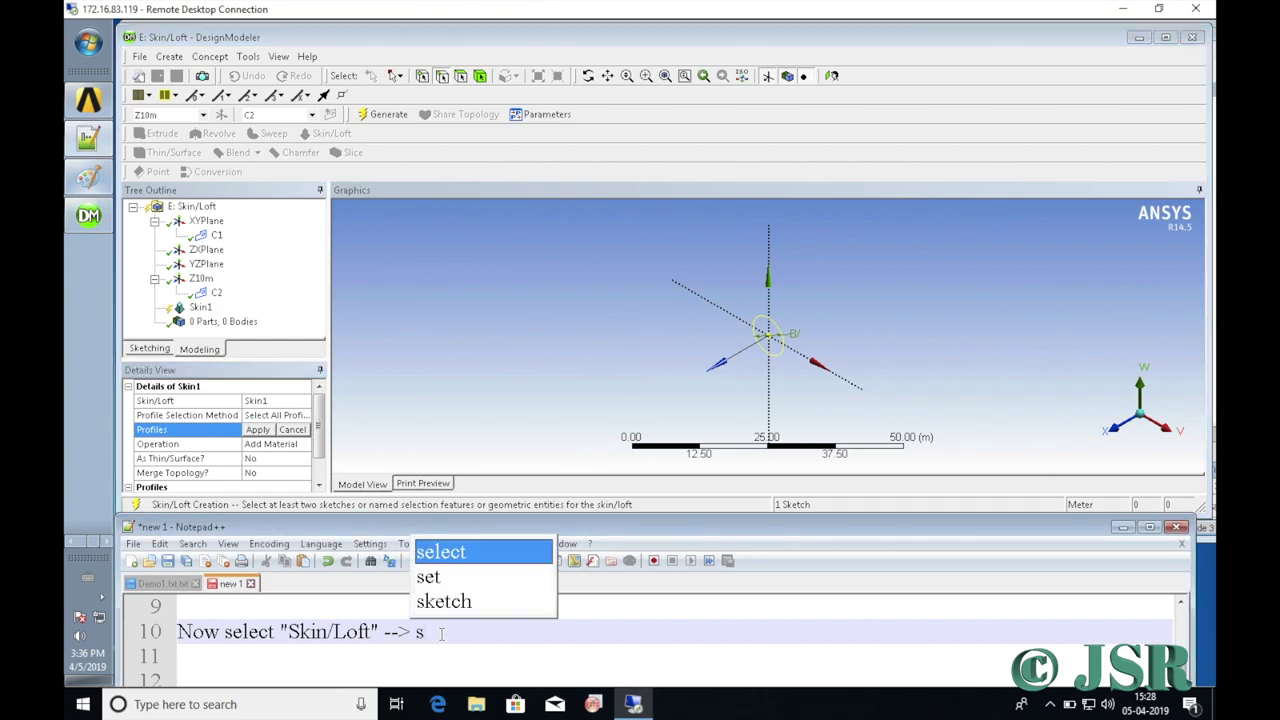
text(et the)
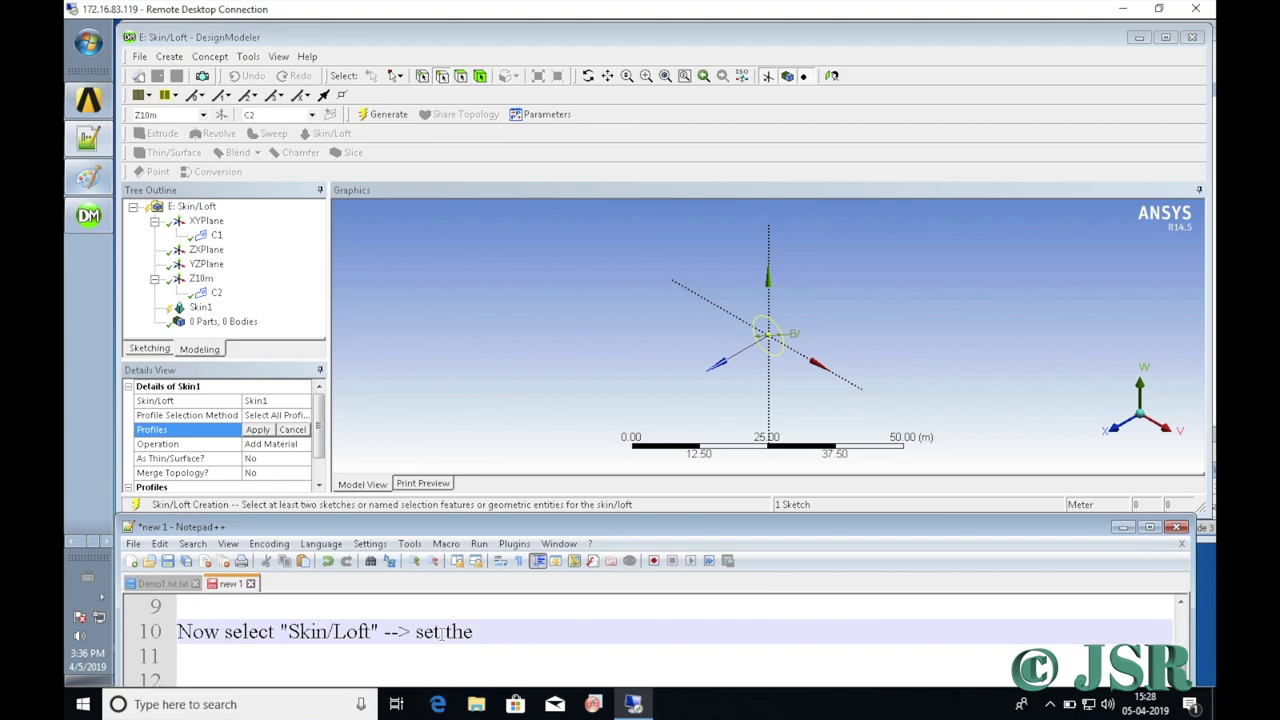
text(Profile Sele)
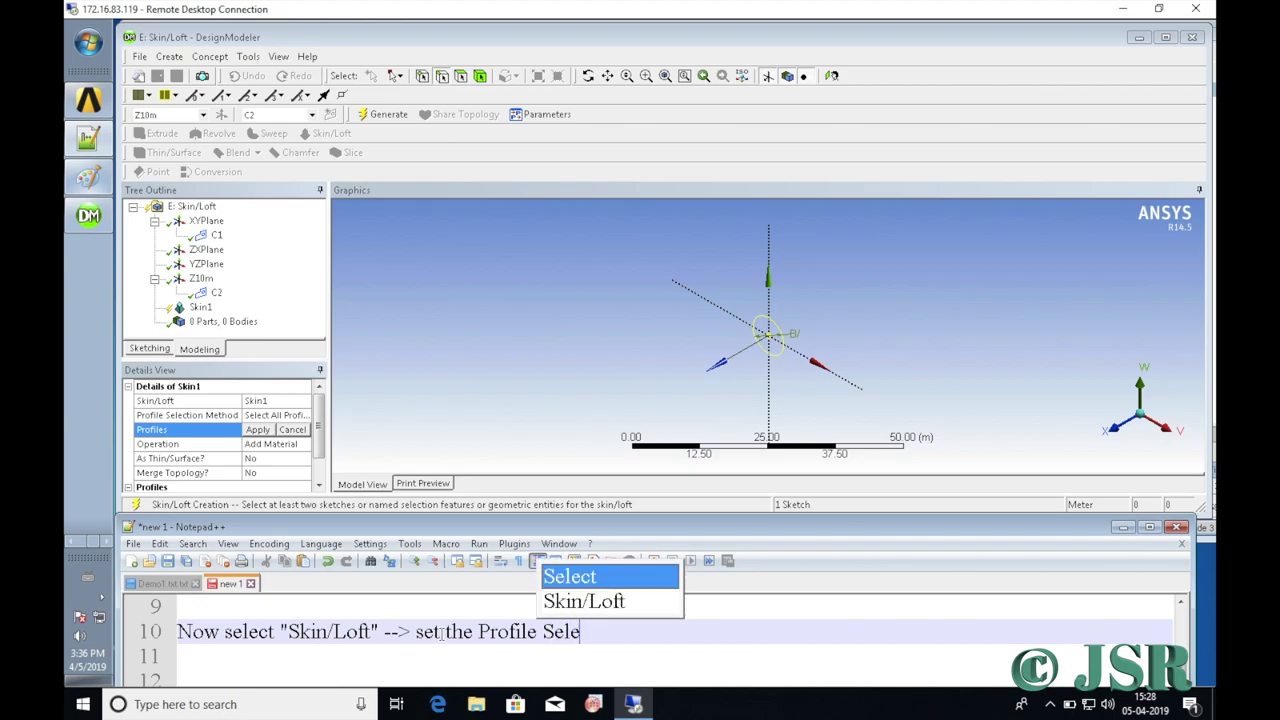
text(ction)
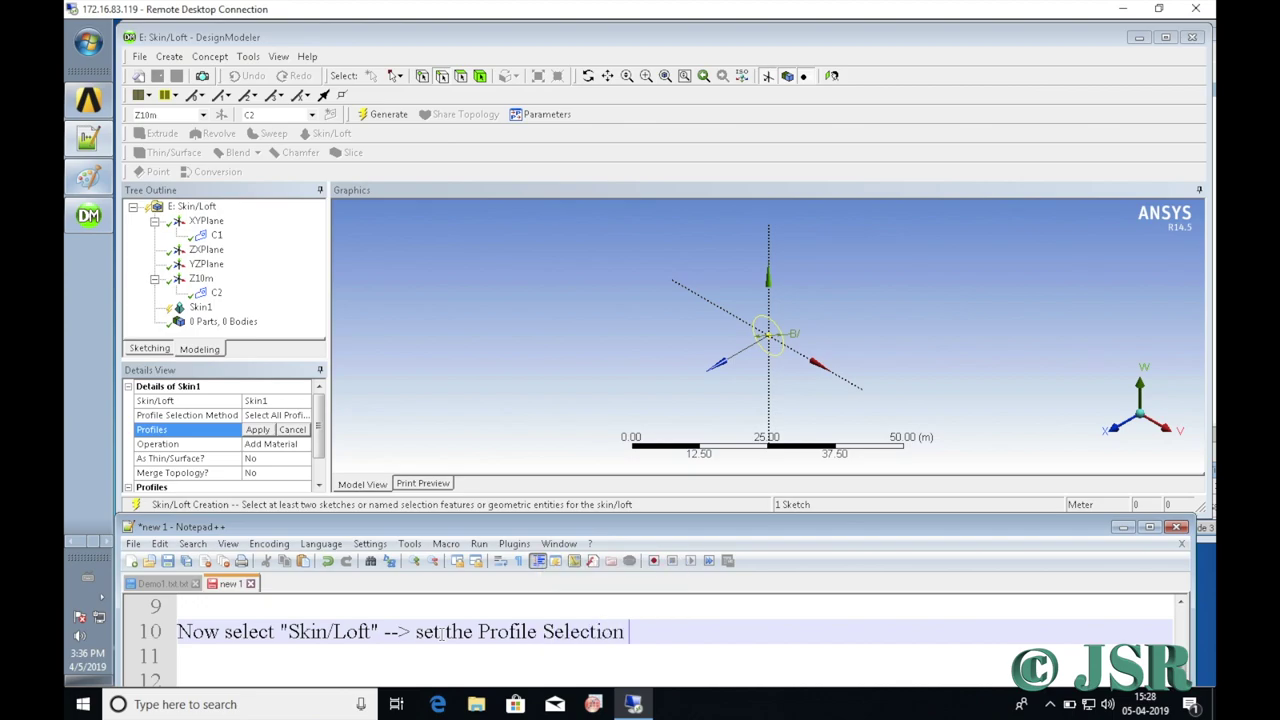
text( Method as)
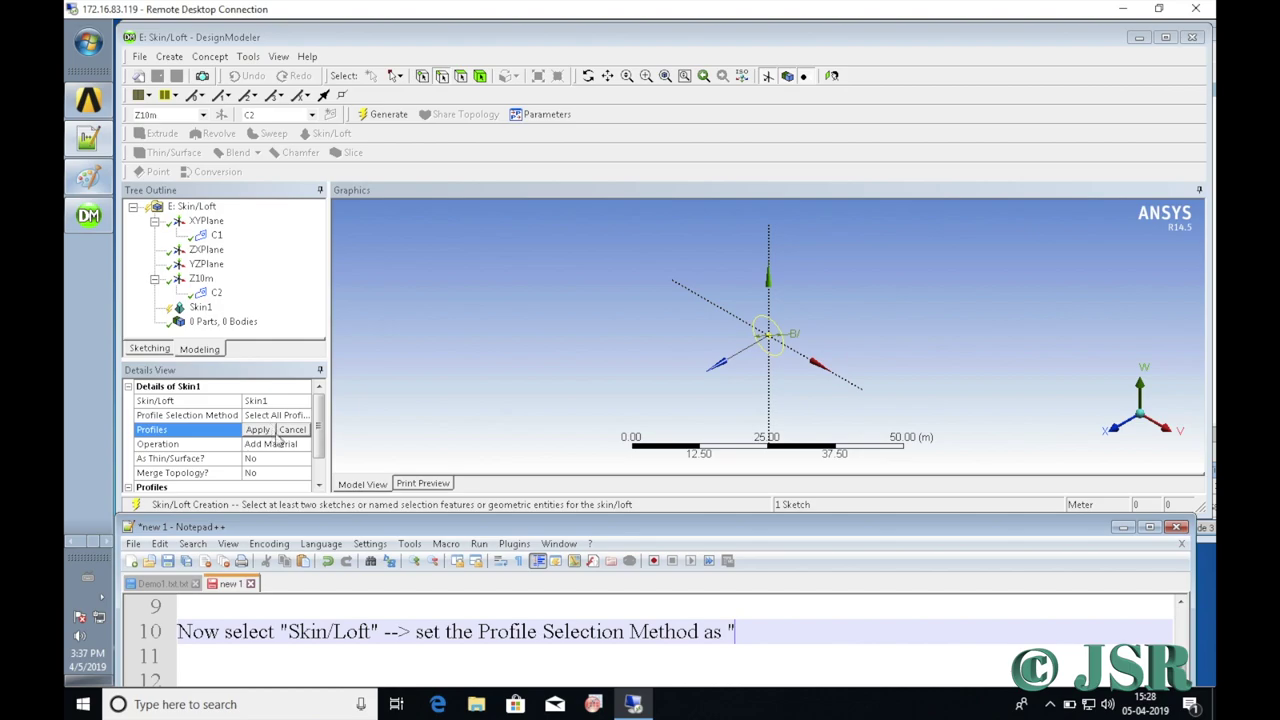
In DesignModeler, set the Skin/Loft feature's Profile Selection Method to Select Individual Profiles, then return to line 10 of the Notepad++ notes.
click(306, 424)
click(306, 415)
click(275, 443)
click(750, 632)
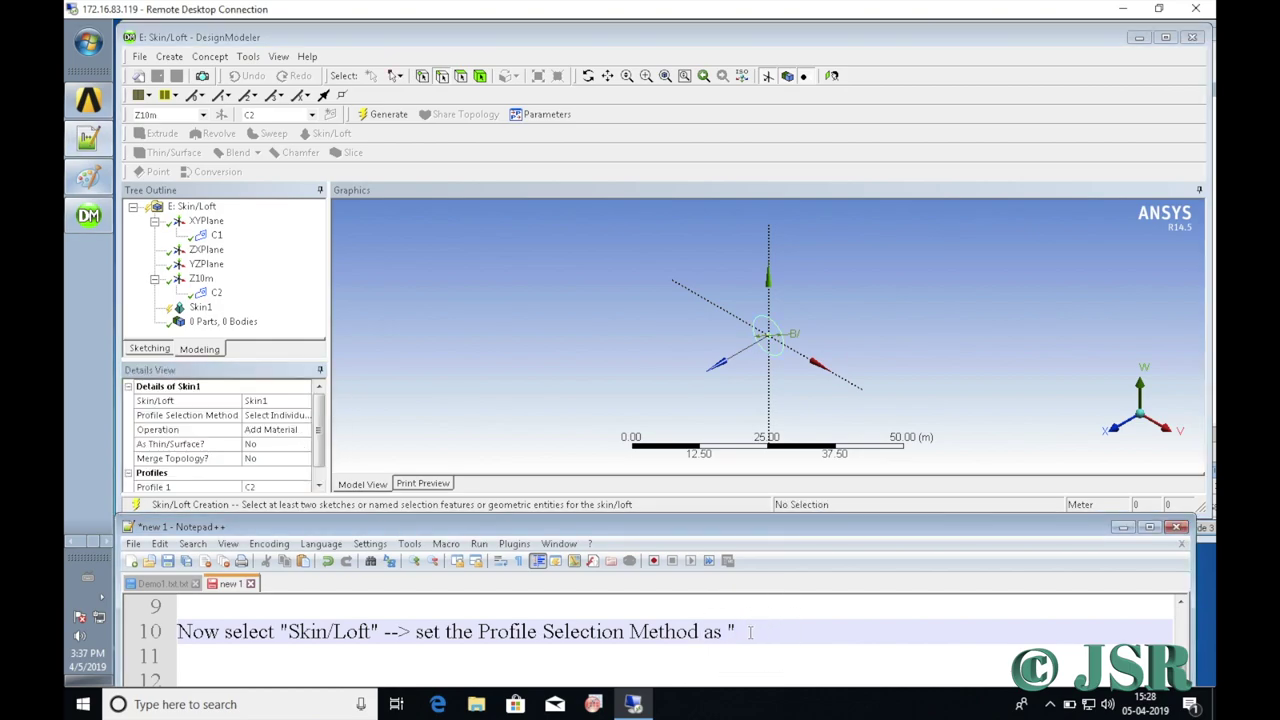
Continue line 10 of the Notepad++ notes with 'Select Individual" -->'.
text(Select)
key(Escape)
text(Indivi)
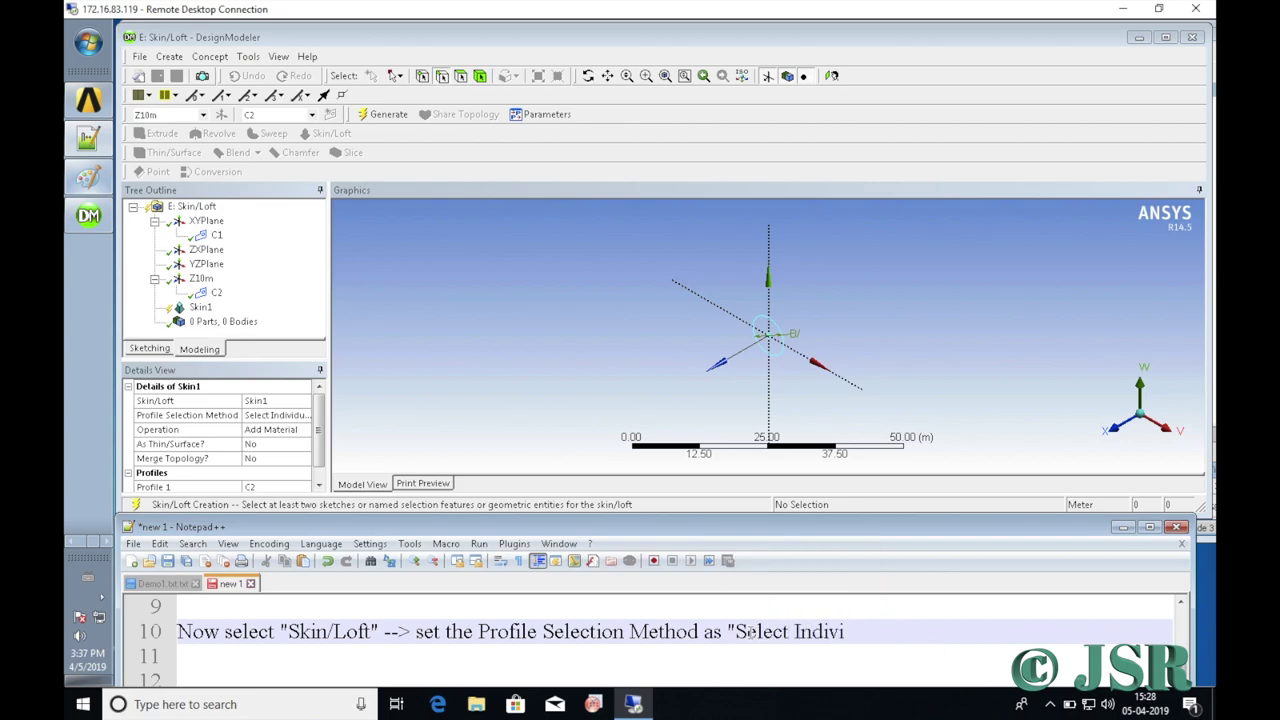
text(dual)
text(" -->)
Finish line 10 of the notes with 'Operation as "Add Material"' and begin line 11 with '-->'.
text(Operat)
text(ion )
text(as ")
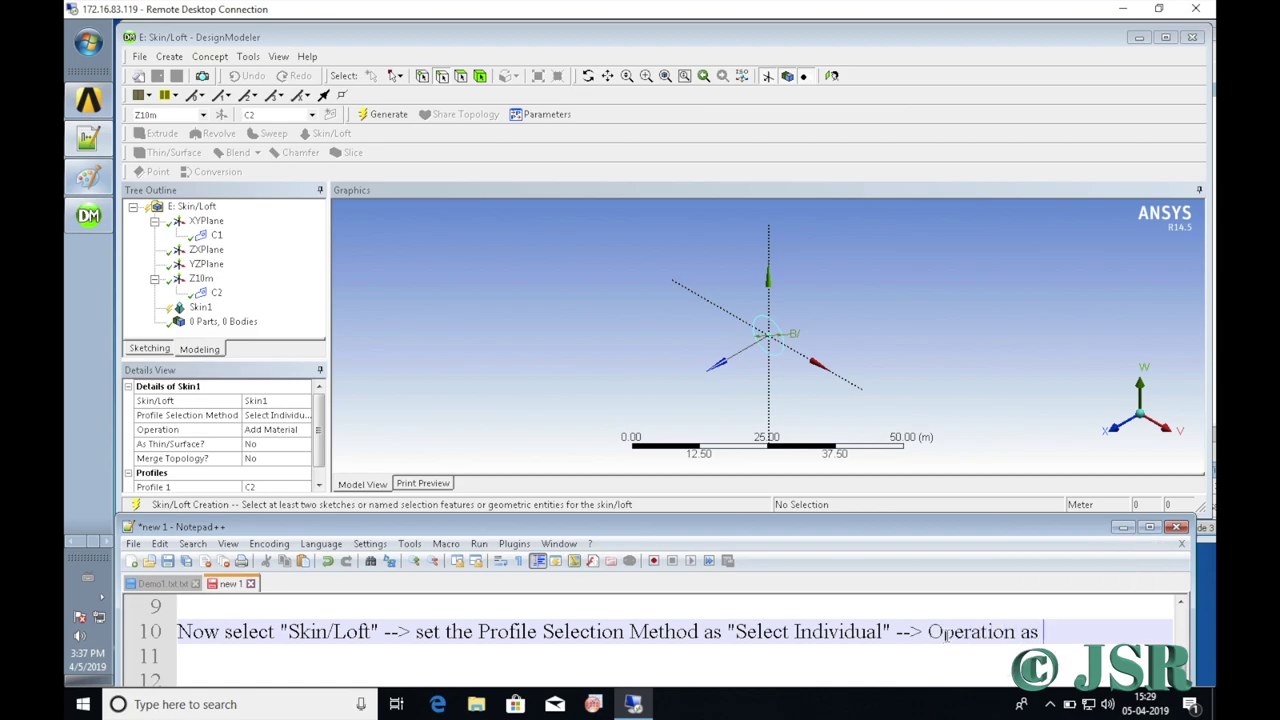
text(Add Material")
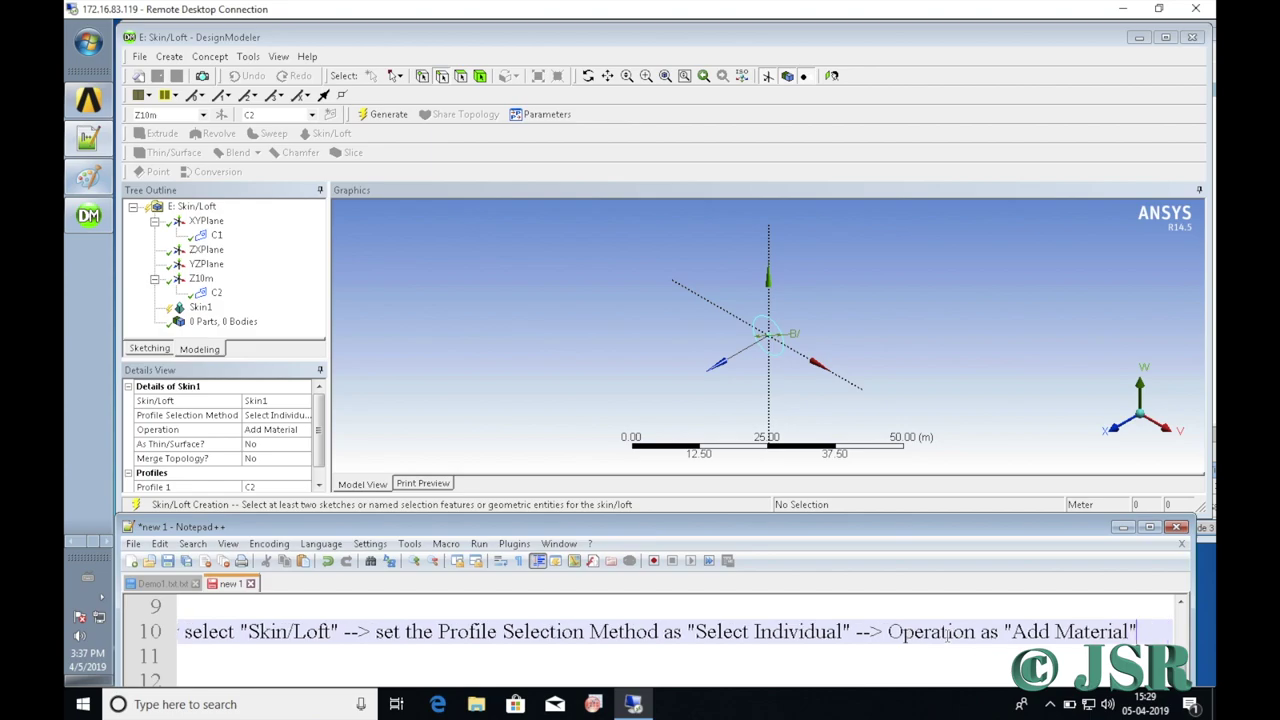
key(Return)
text(-->)
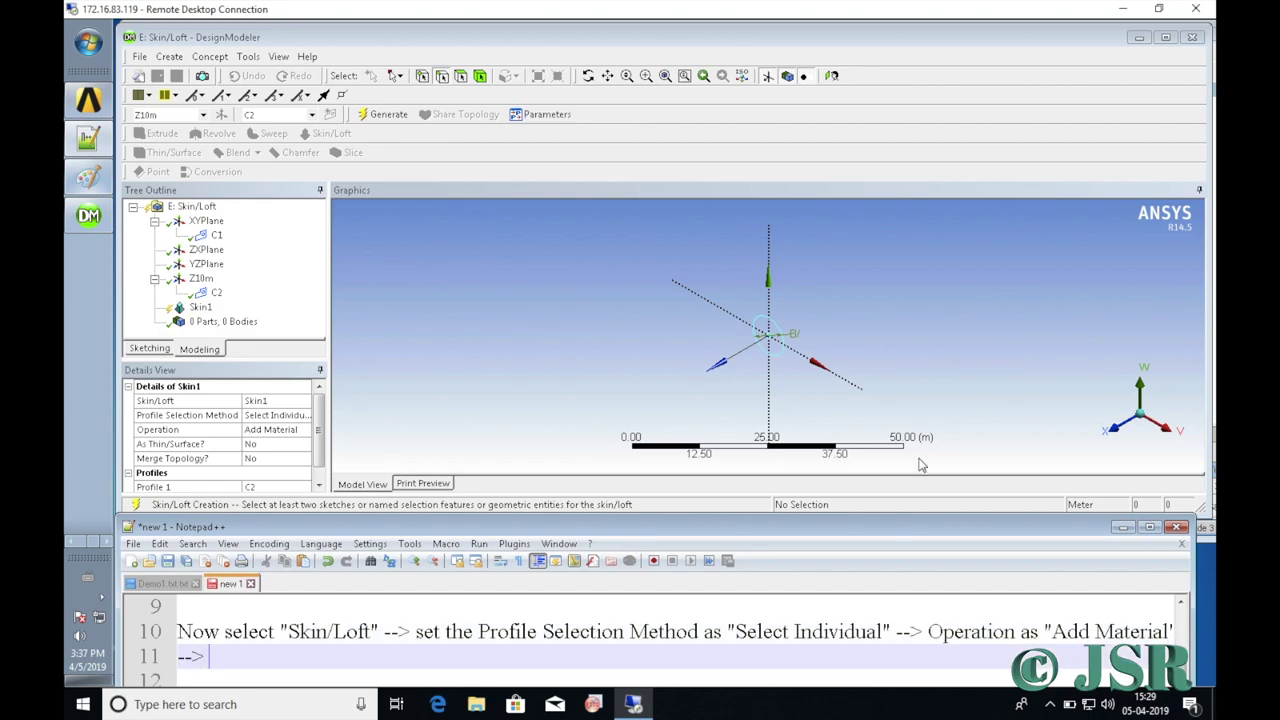
In DesignModeler, choose Select Individual Profiles again for the Skin/Loft feature and set Profile 1 to sketch C1.
click(320, 487)
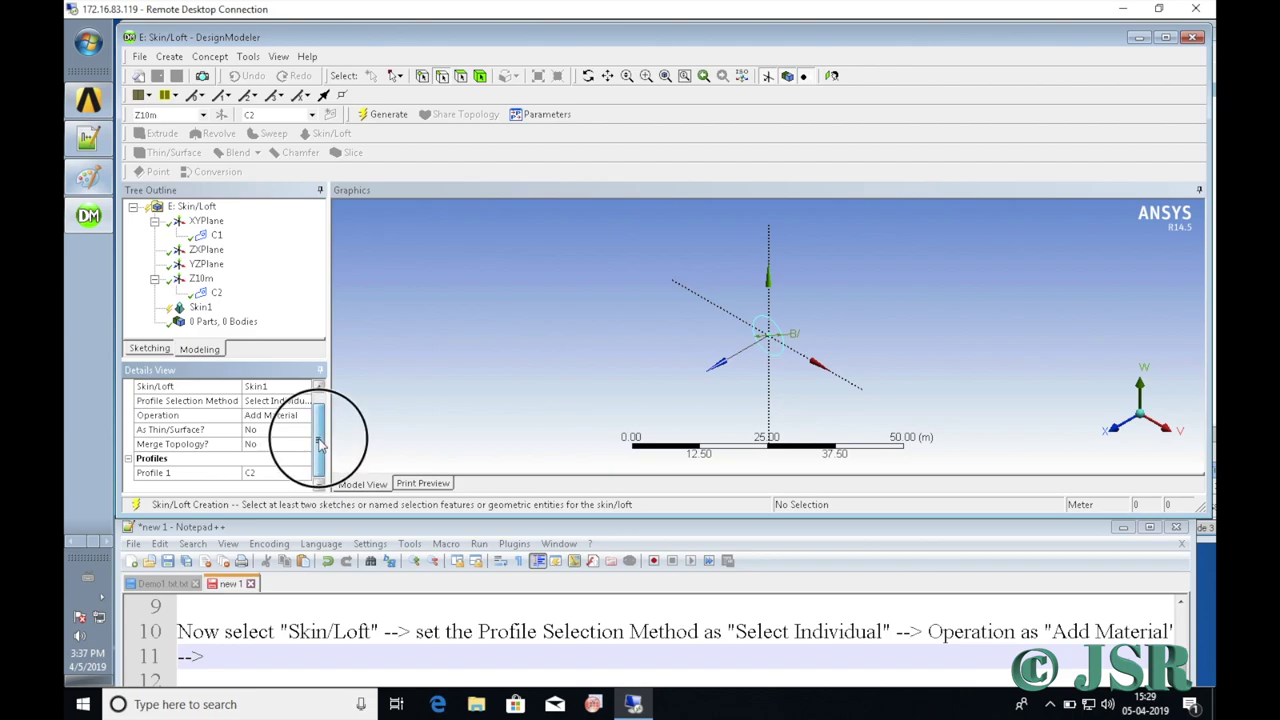
scroll(320, 448, up, 1)
click(309, 418)
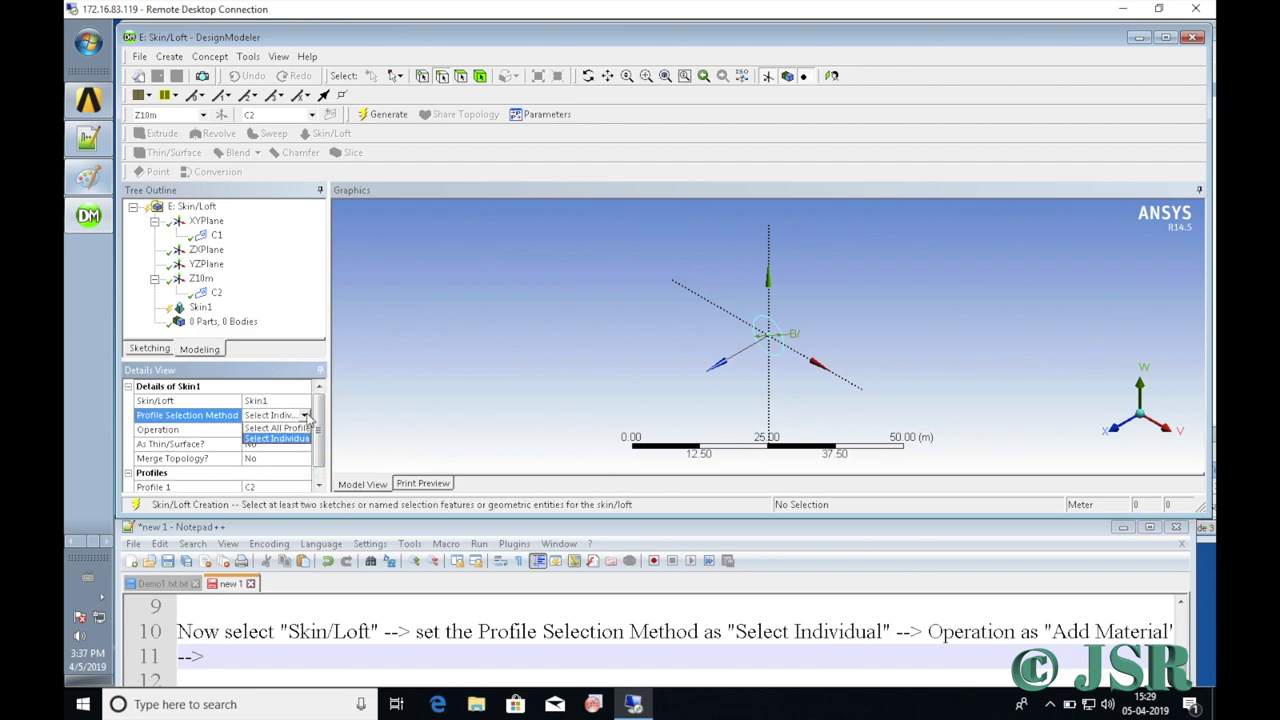
click(305, 416)
click(300, 439)
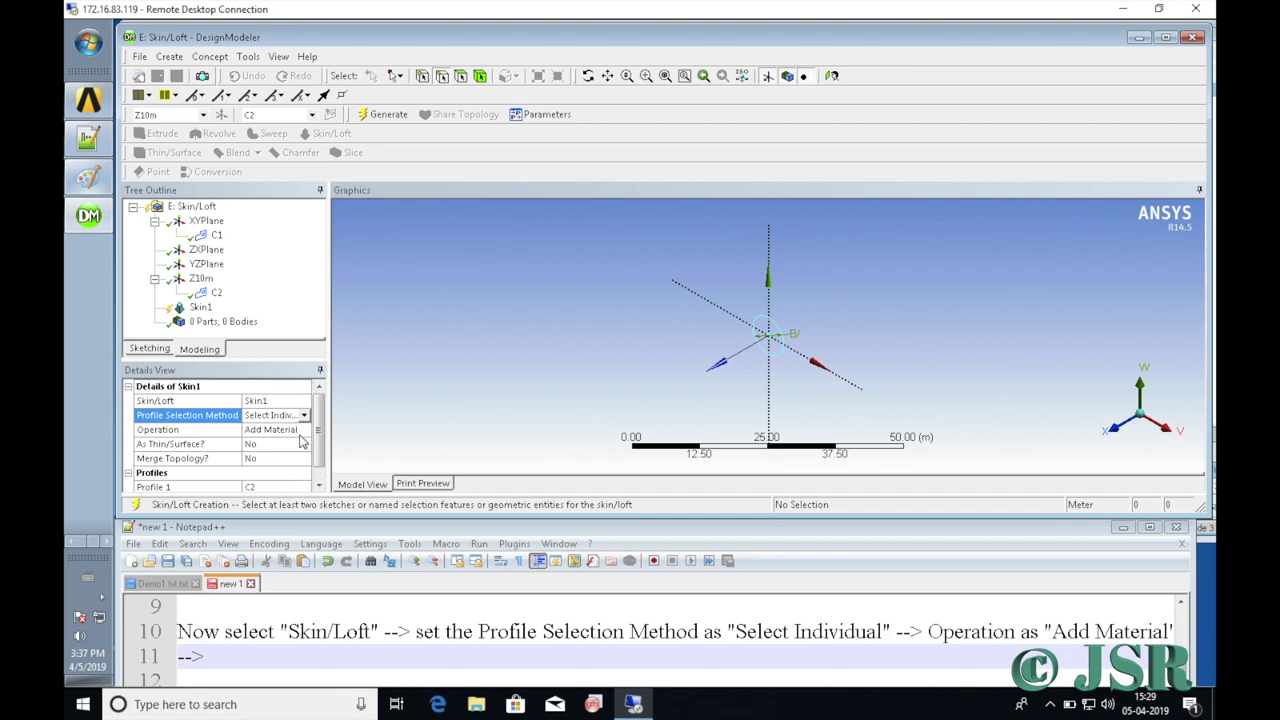
click(320, 481)
click(268, 471)
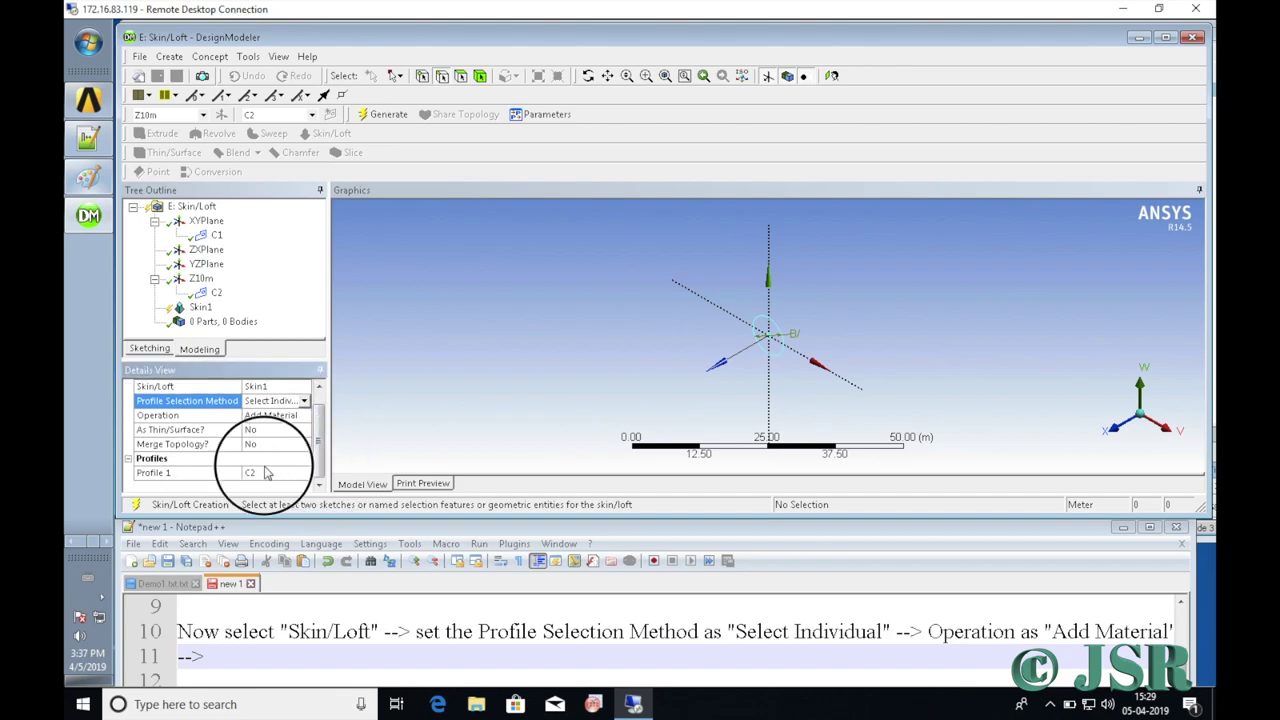
click(216, 234)
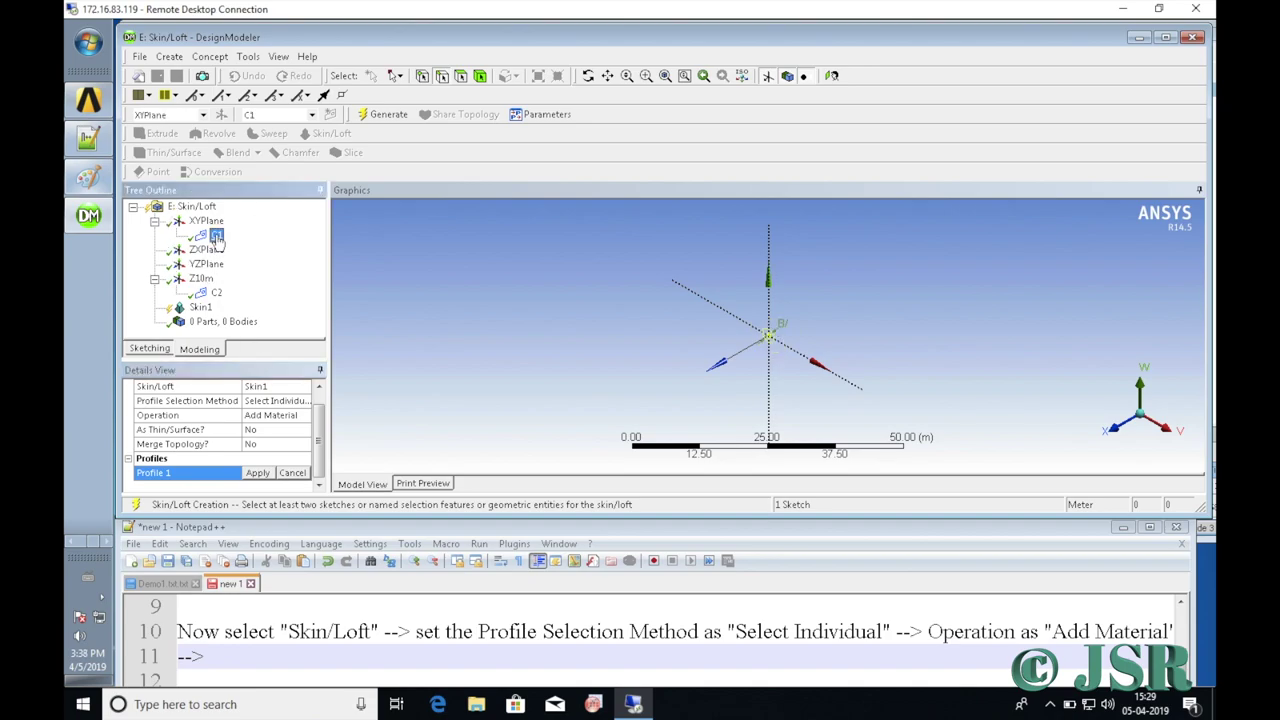
click(256, 473)
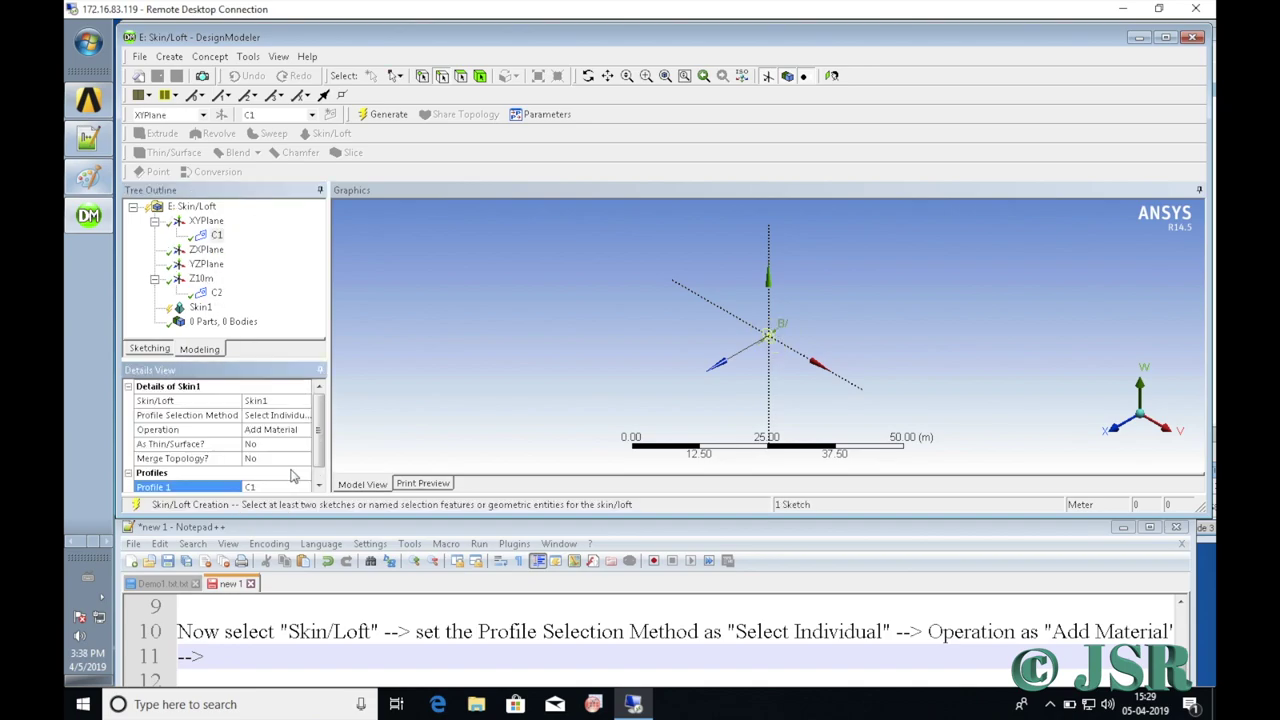
click(318, 487)
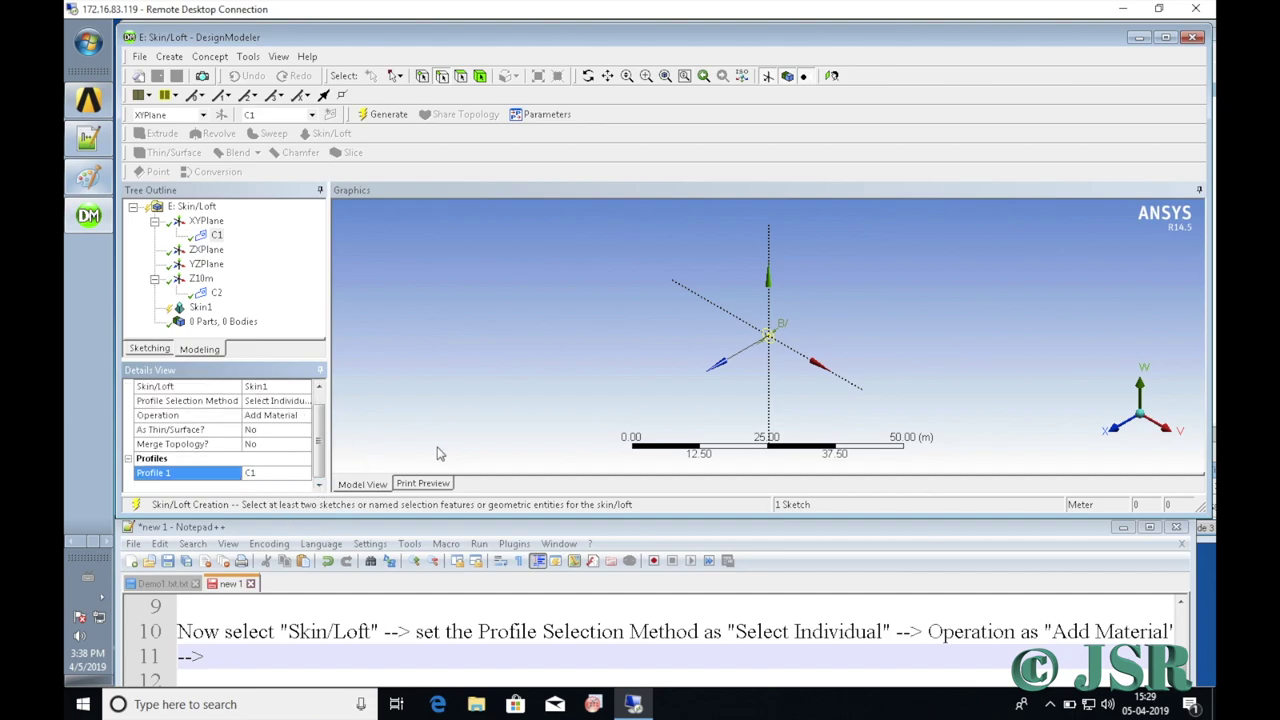
Try to add sketch C2 as a second profile of the Skin/Loft feature.
click(217, 293)
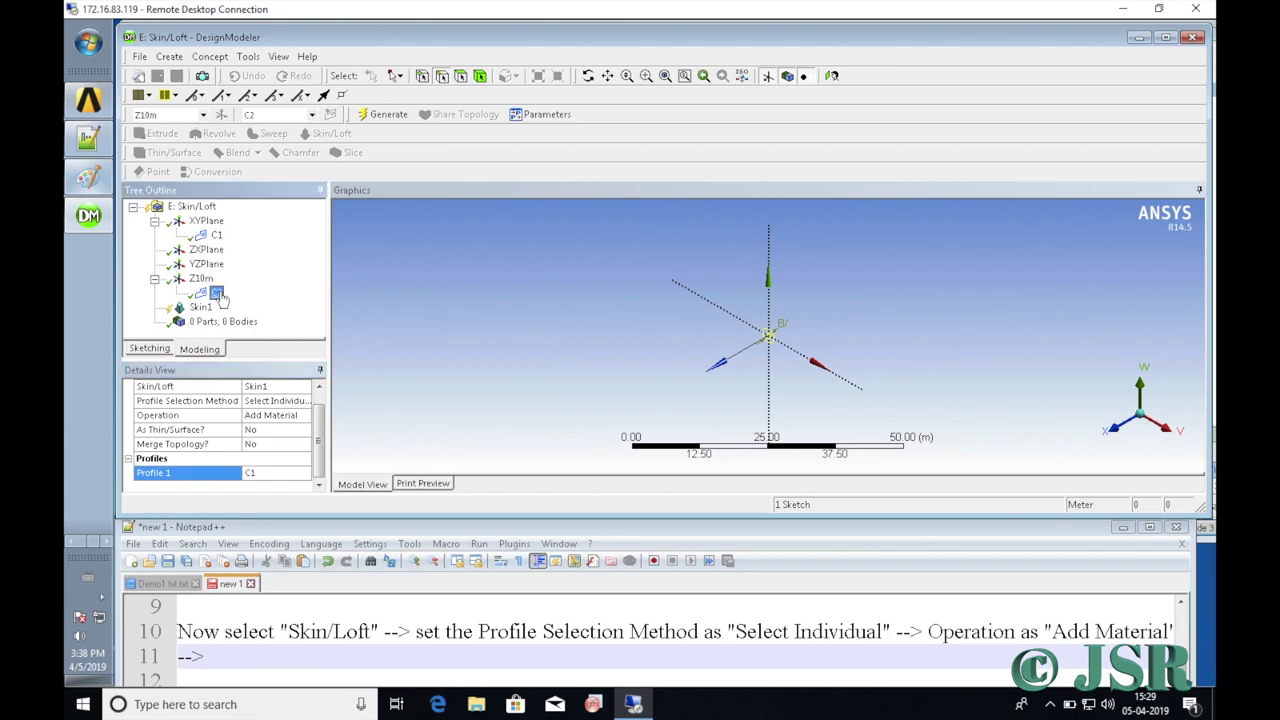
click(320, 485)
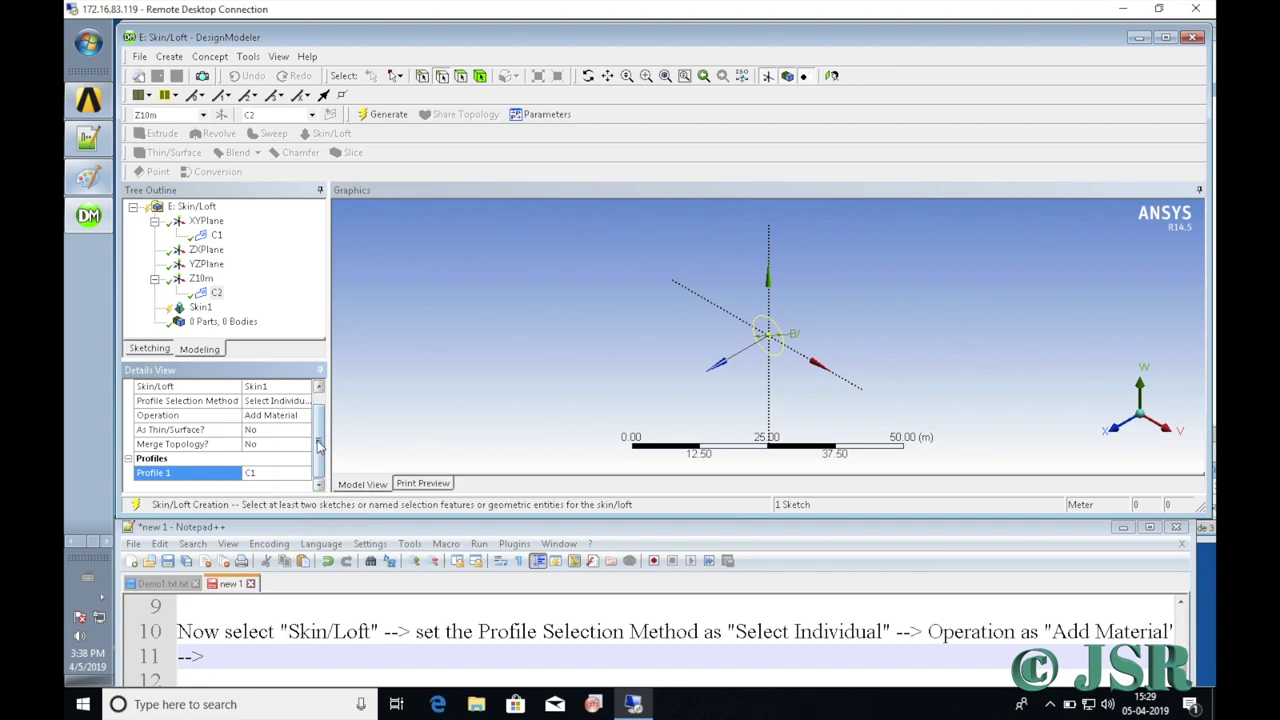
click(216, 295)
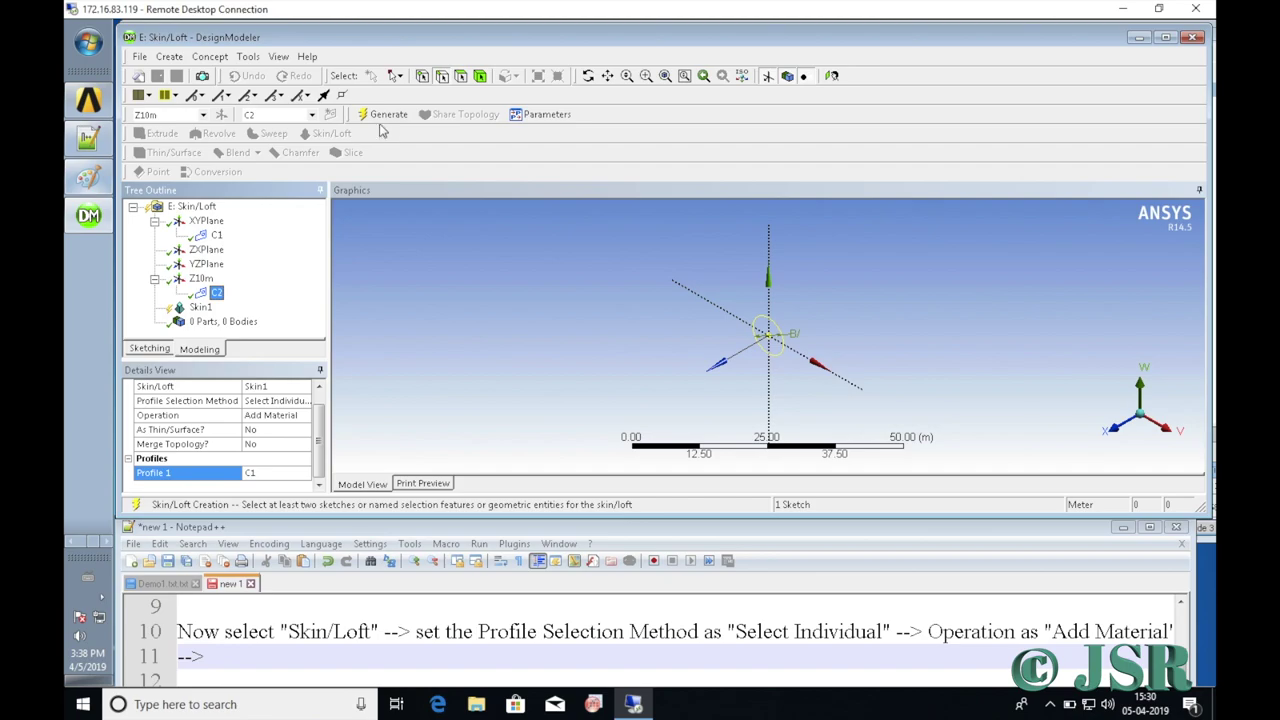
Switch the Profile Selection Method to Select All Profiles and apply sketches C1 and C2 together as the Skin/Loft profiles.
click(306, 400)
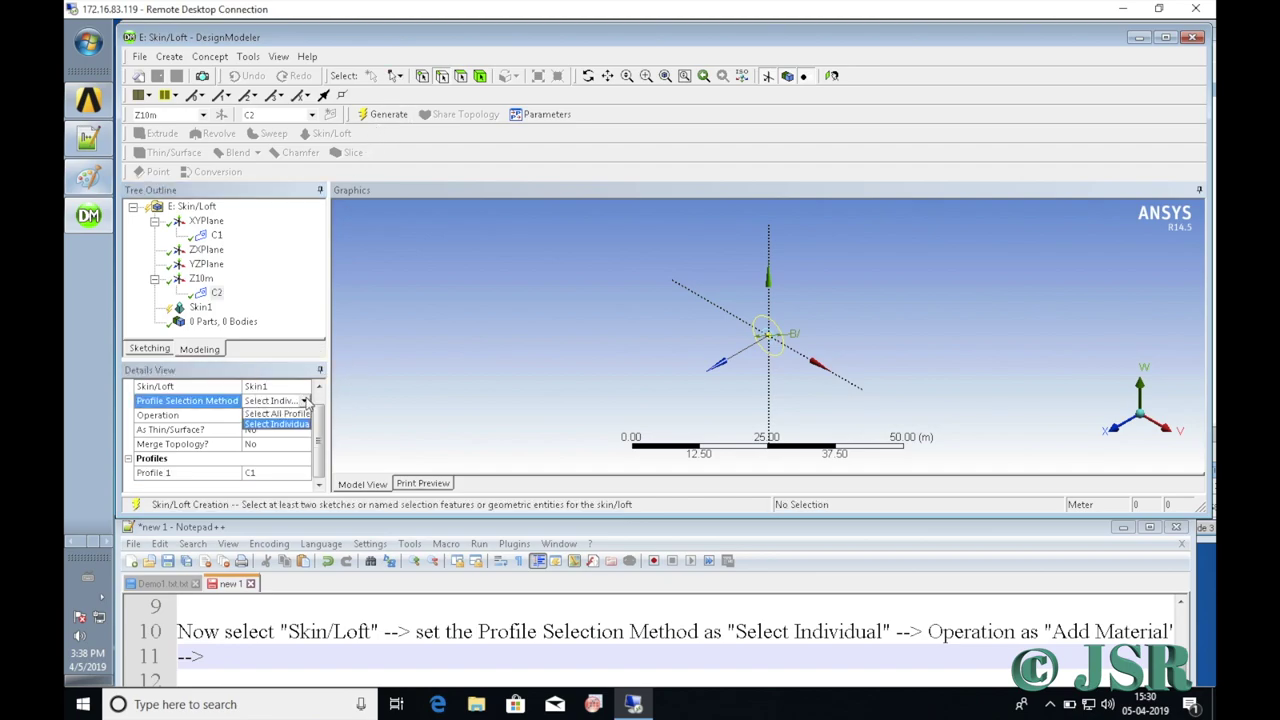
click(297, 418)
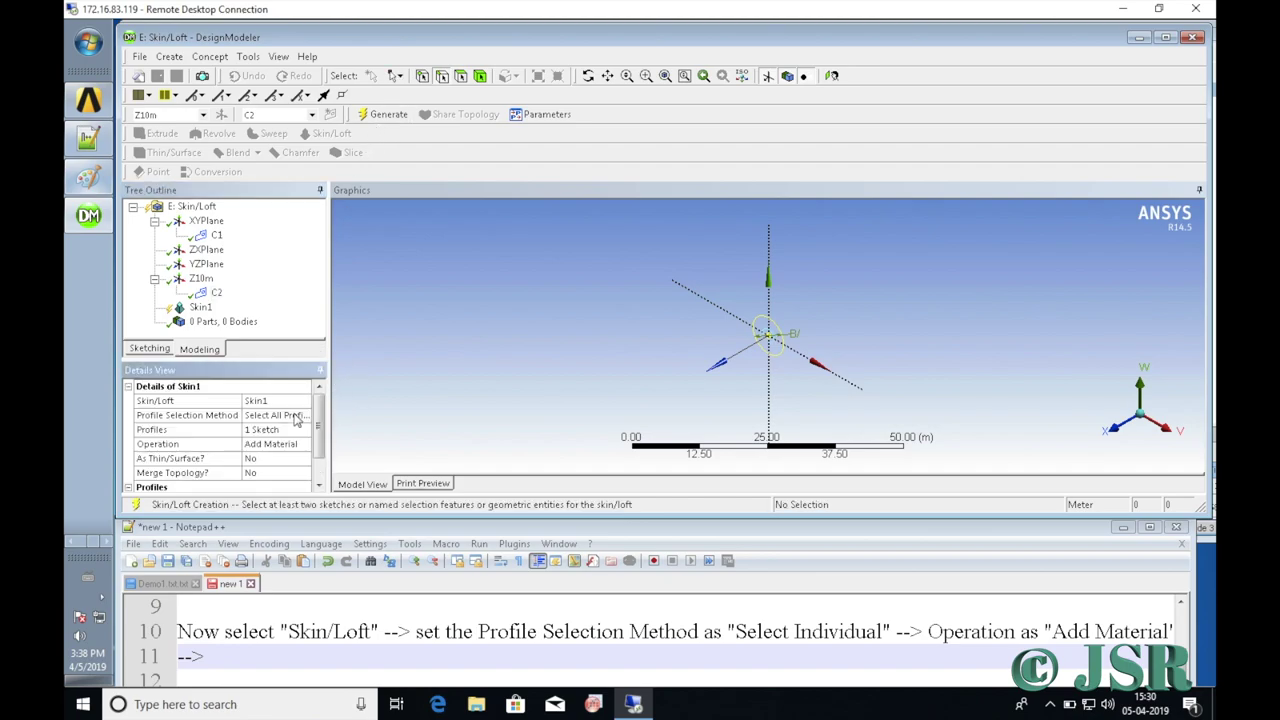
click(316, 474)
drag(319, 457, 319, 428)
click(307, 446)
click(305, 444)
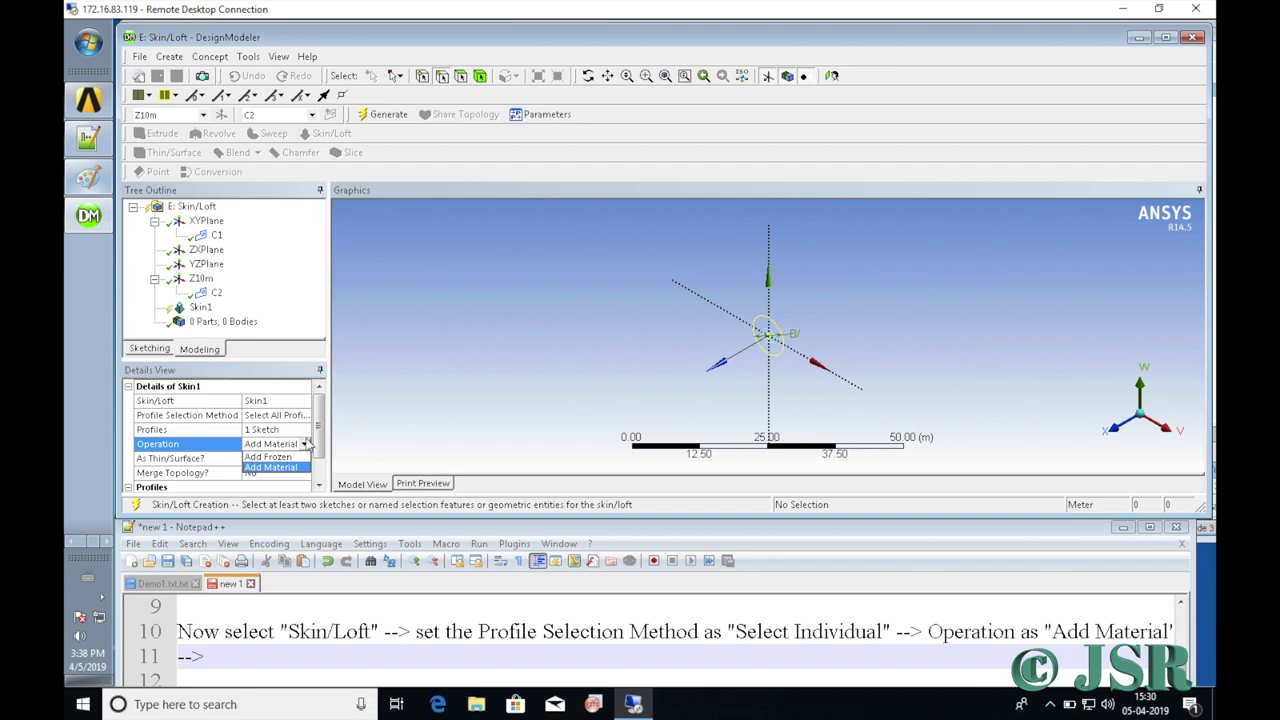
click(308, 430)
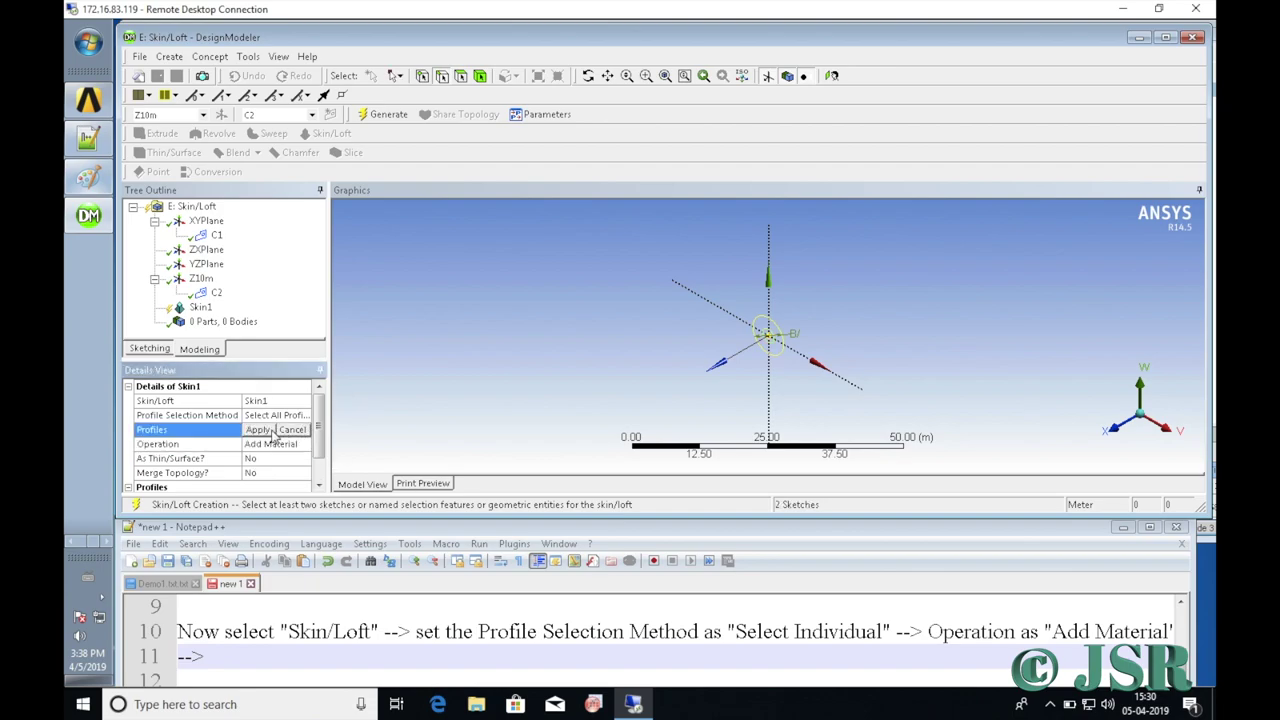
click(272, 432)
click(320, 471)
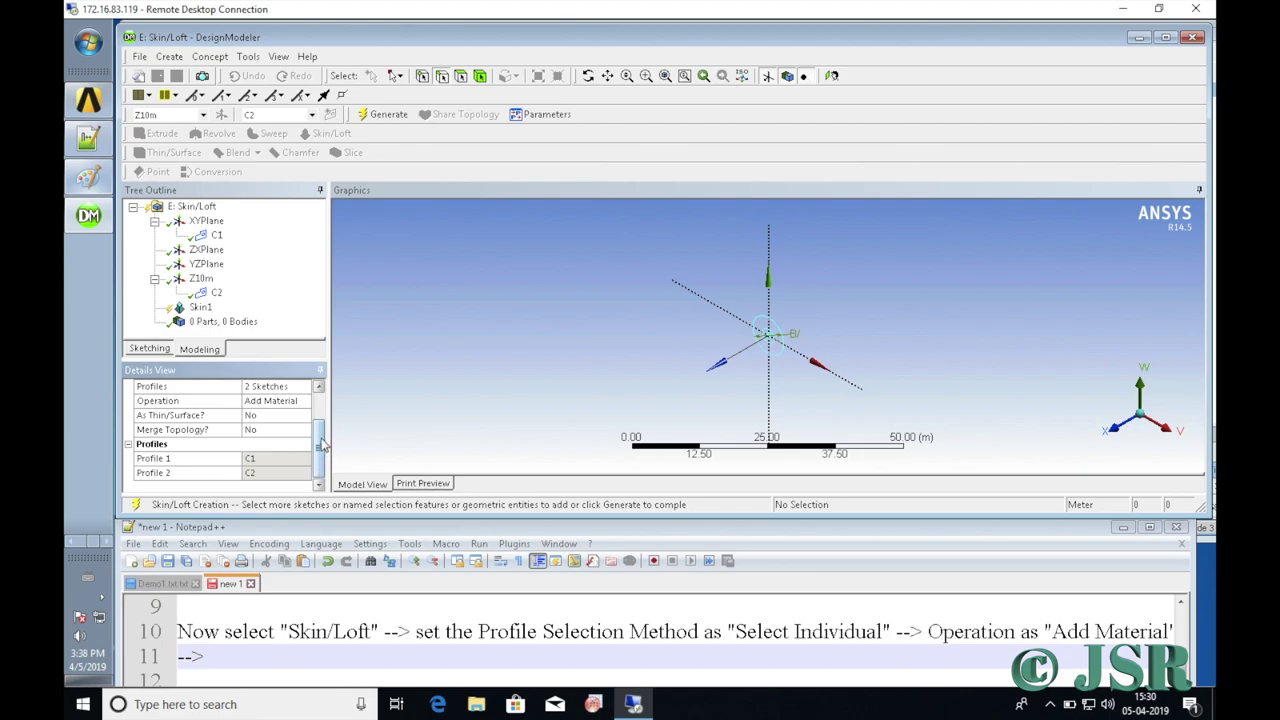
Set the Skin/Loft feature's Profile Selection Method back to Select Individual Profiles, keeping both profiles.
drag(322, 446, 321, 428)
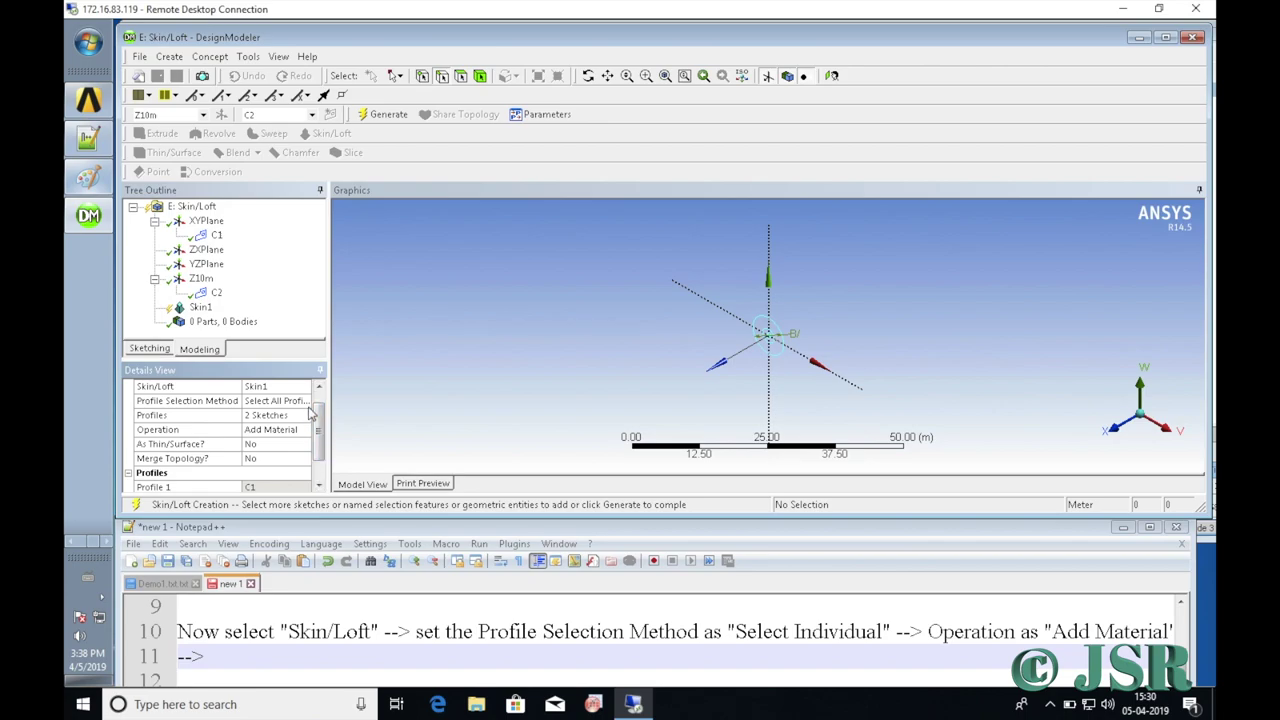
click(307, 403)
click(305, 401)
click(296, 429)
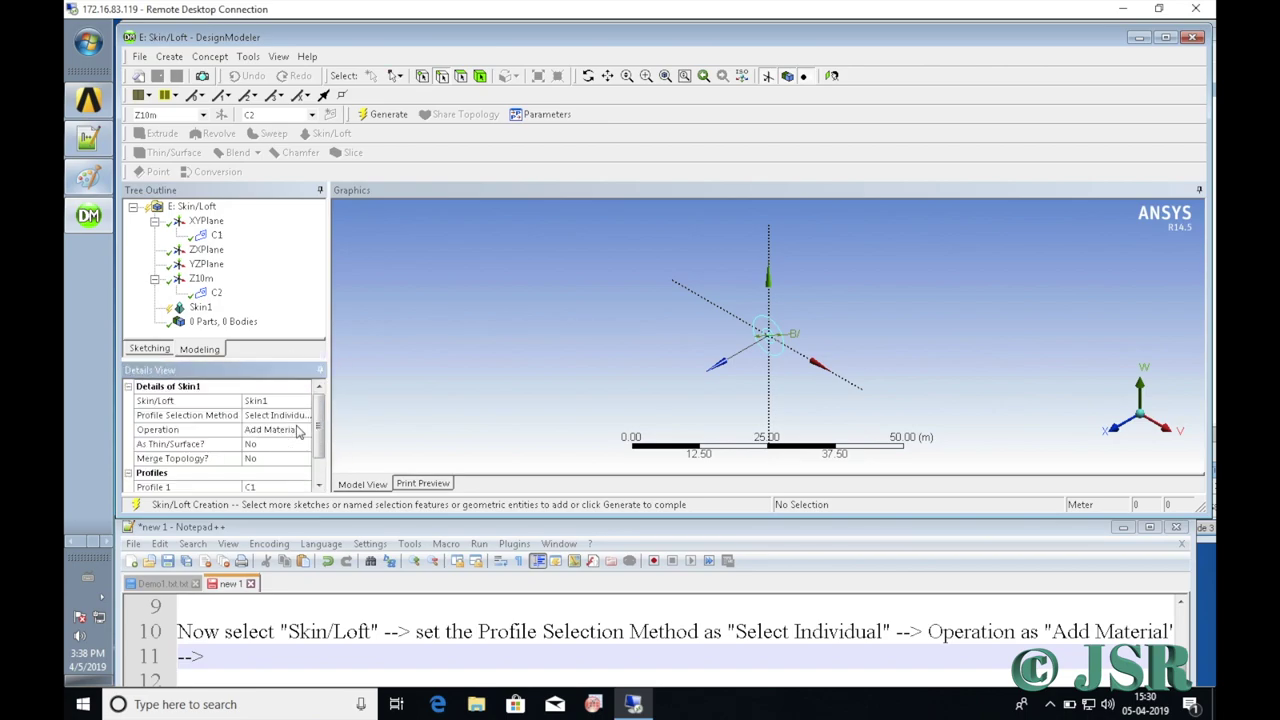
drag(322, 452, 322, 478)
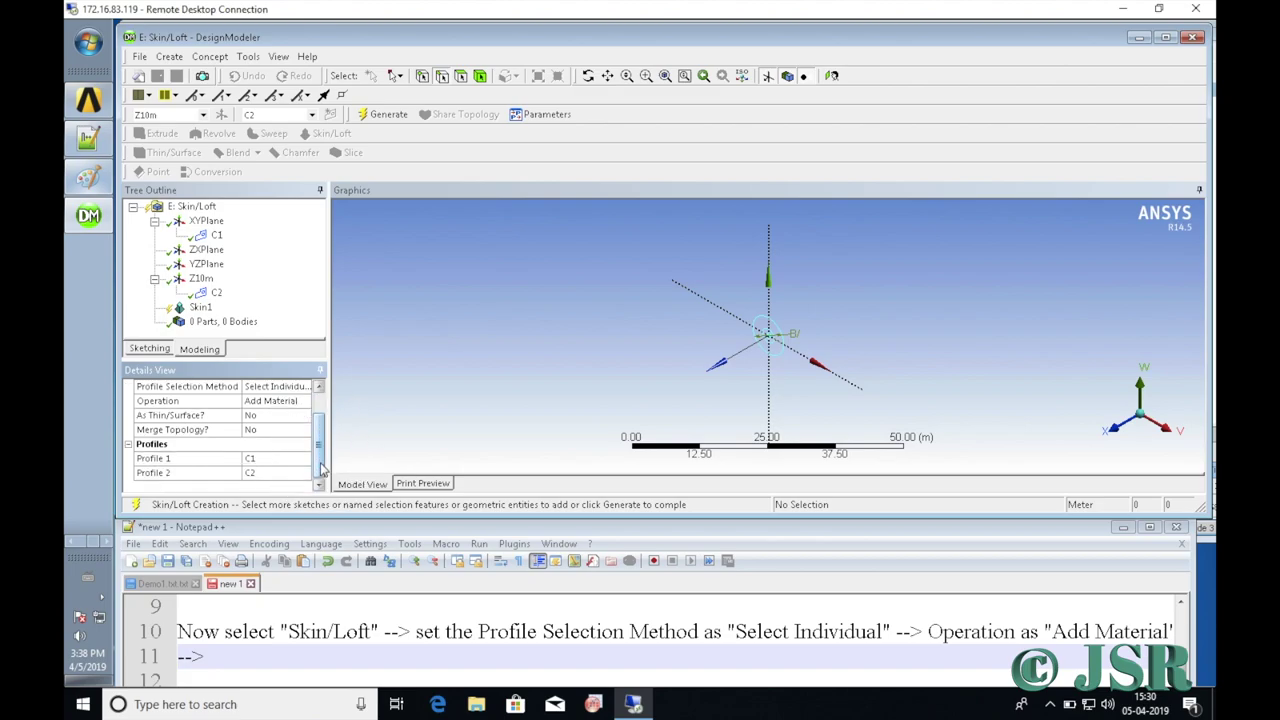
click(309, 648)
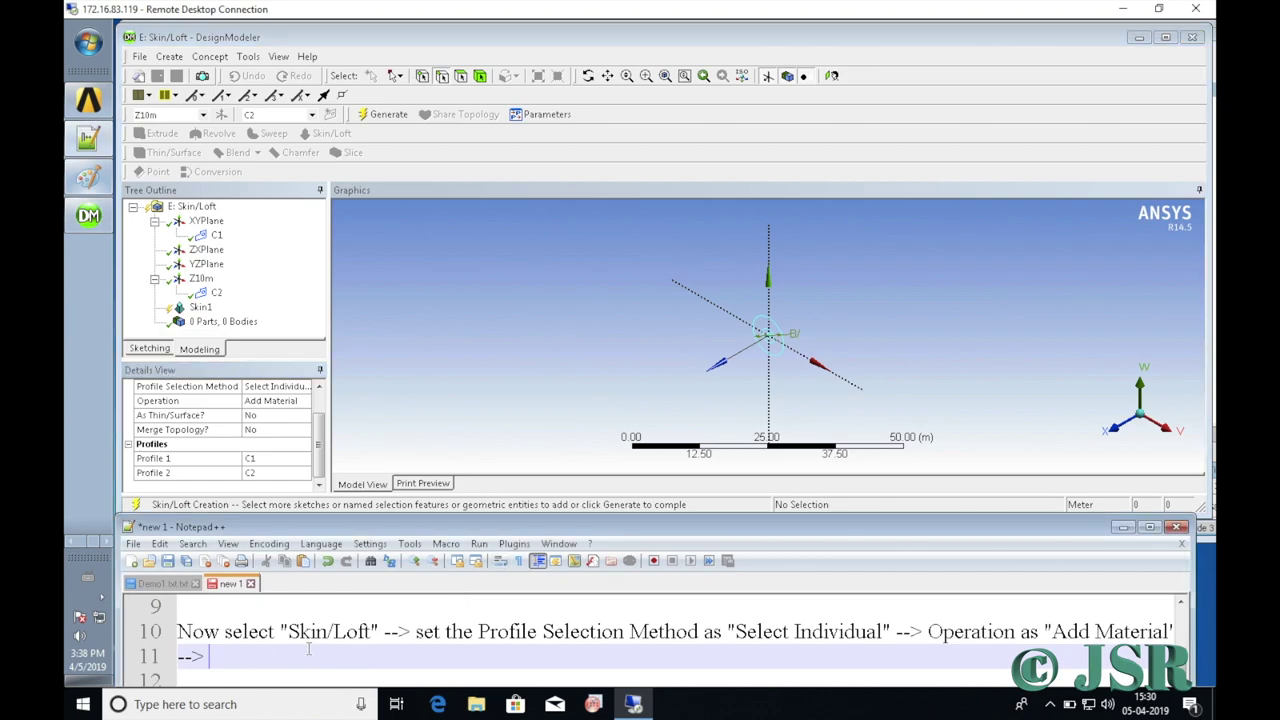
Assign sketch C1 to Profile 1 and sketch C2 to Profile 2 of the Skin/Loft feature.
click(216, 236)
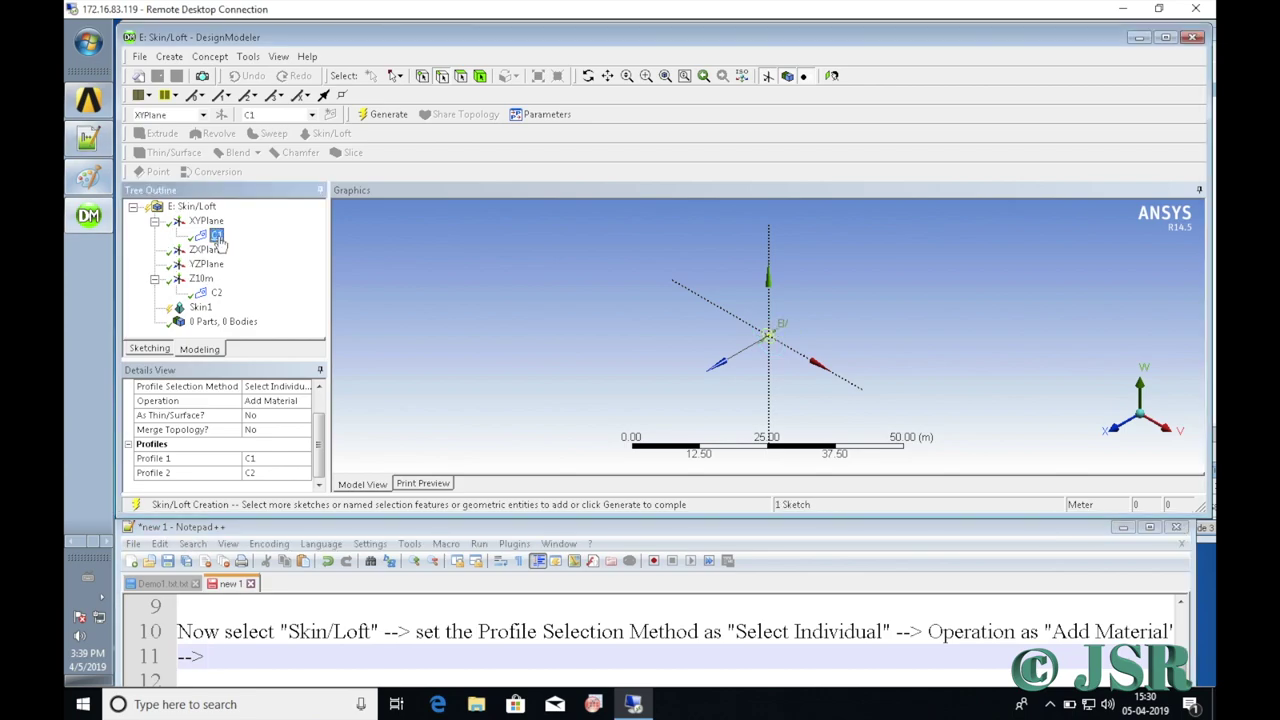
click(256, 462)
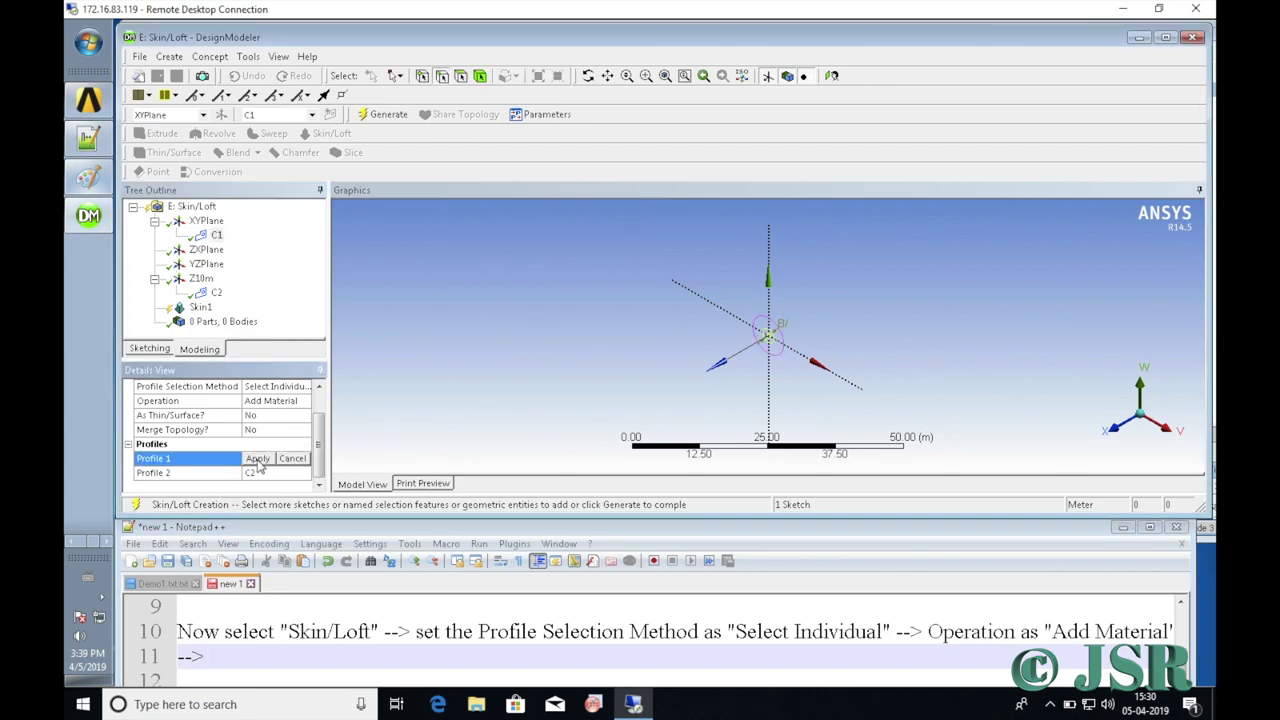
click(320, 485)
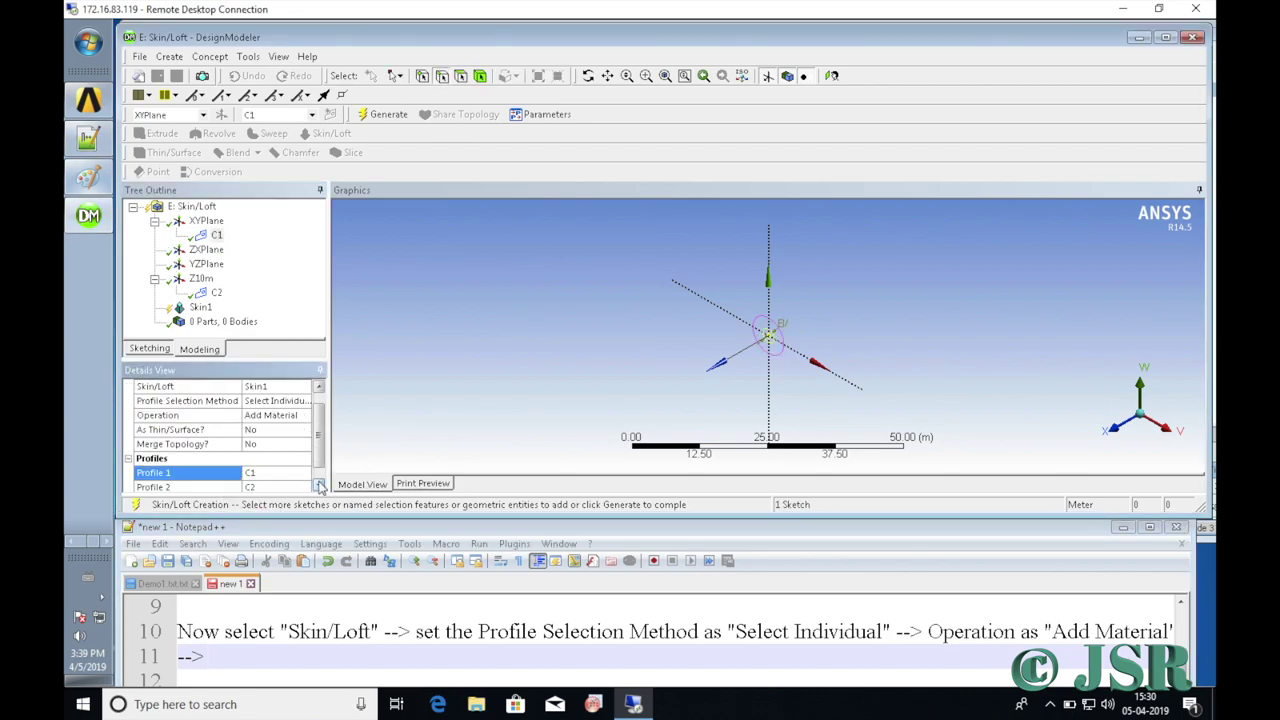
click(217, 296)
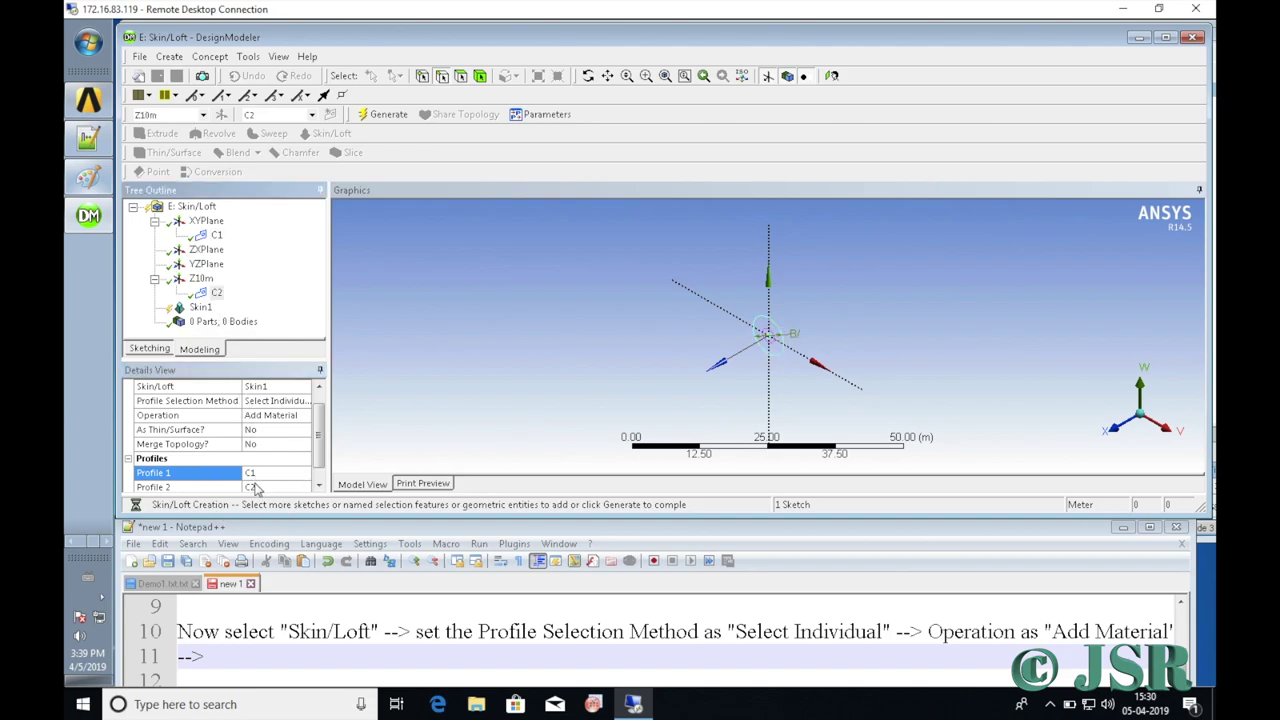
click(256, 487)
click(321, 486)
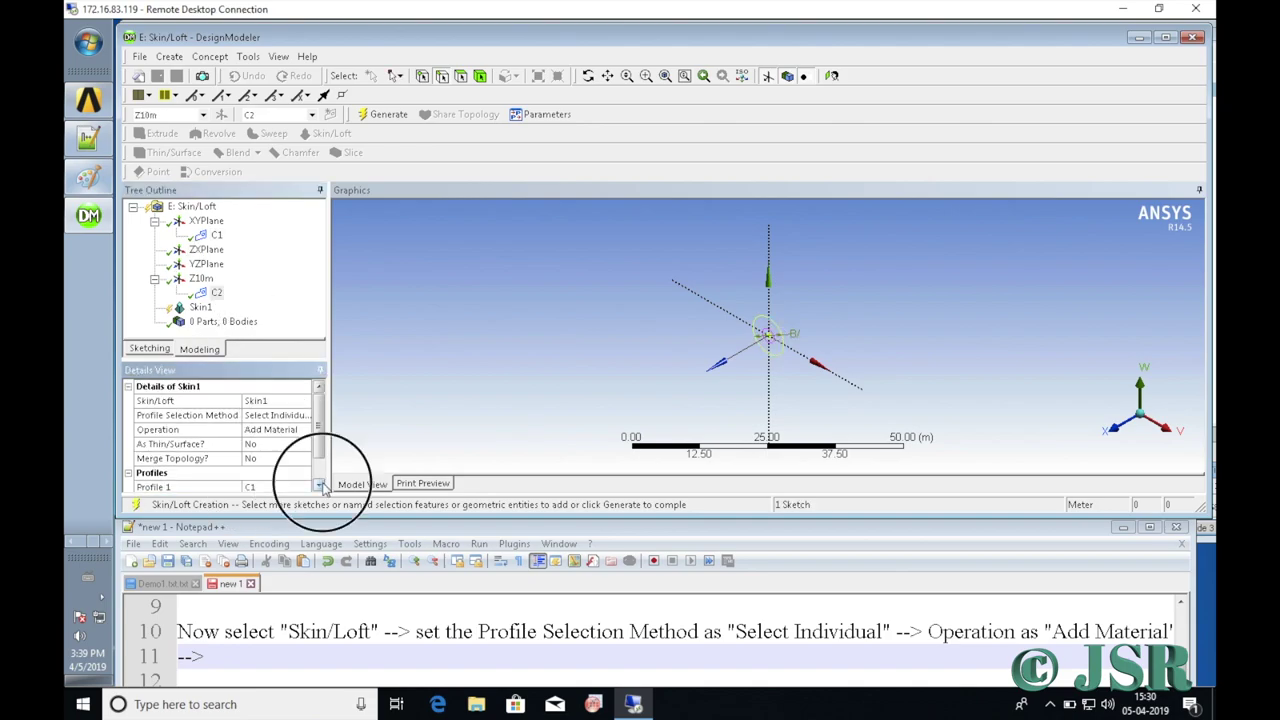
click(321, 486)
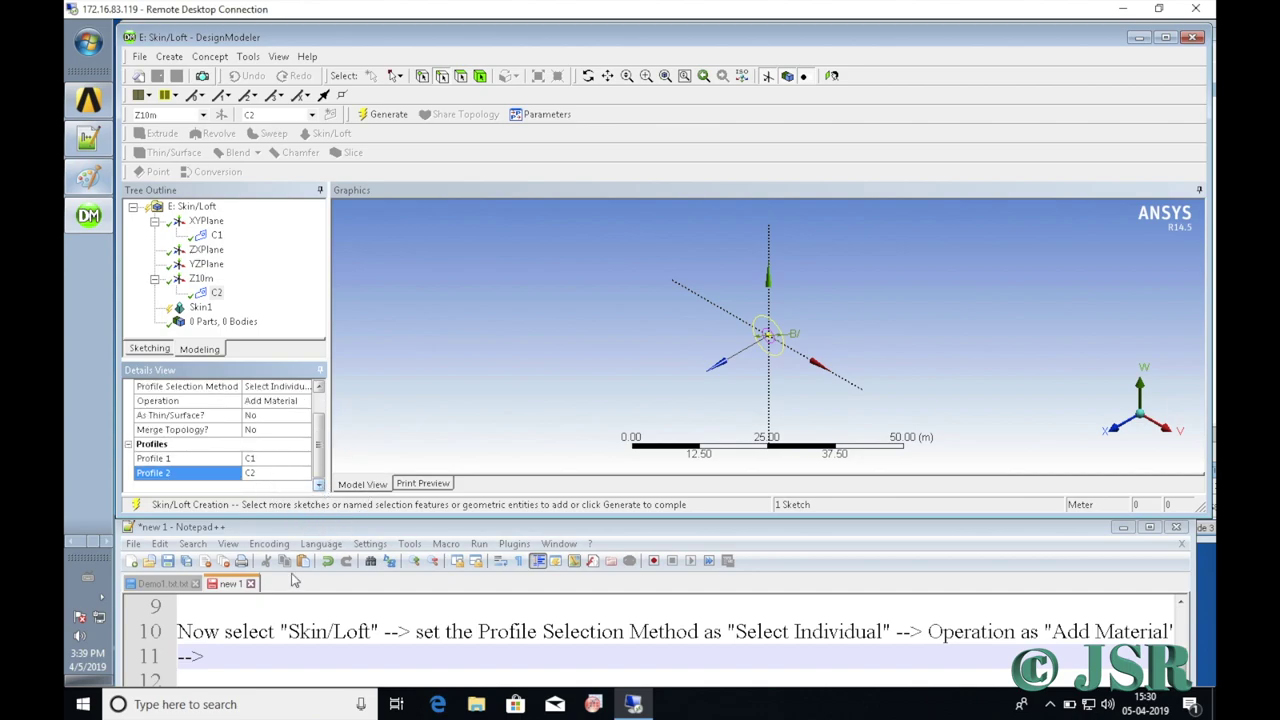
Continue line 11 of the notes with: set Profile 1 as "C1" and Profile 2 as "C2".
click(250, 656)
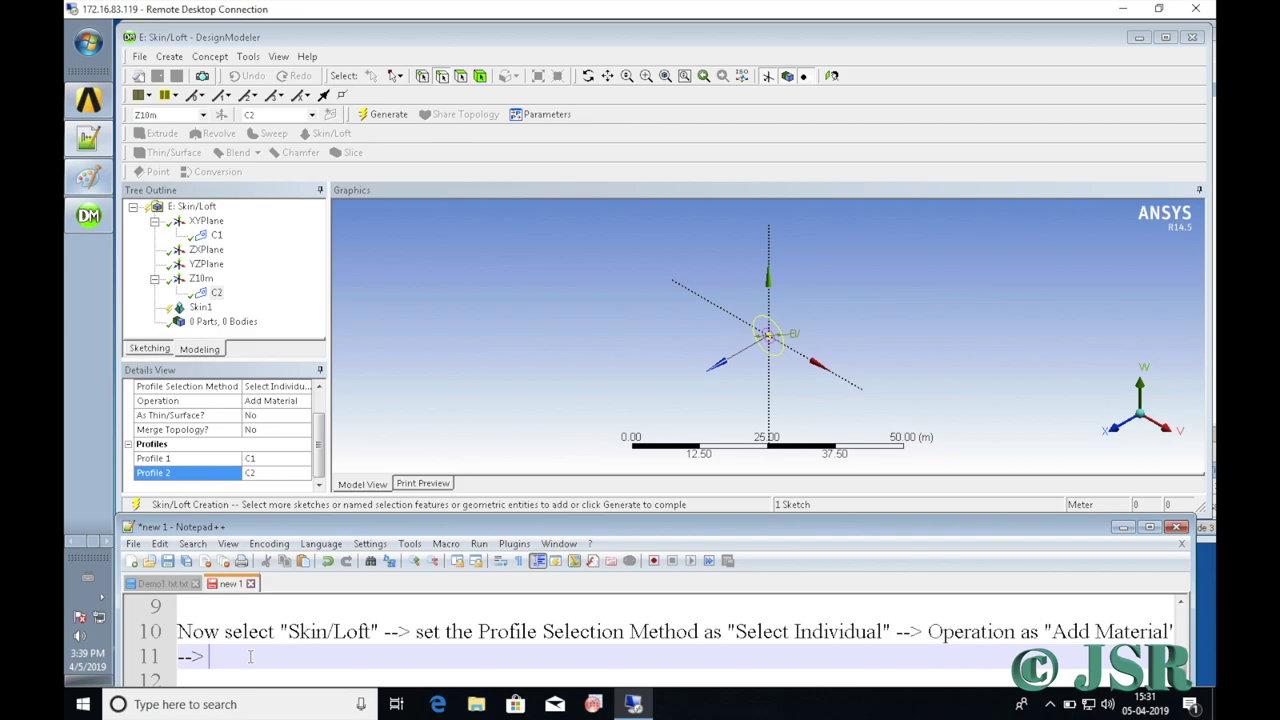
text(set Pr)
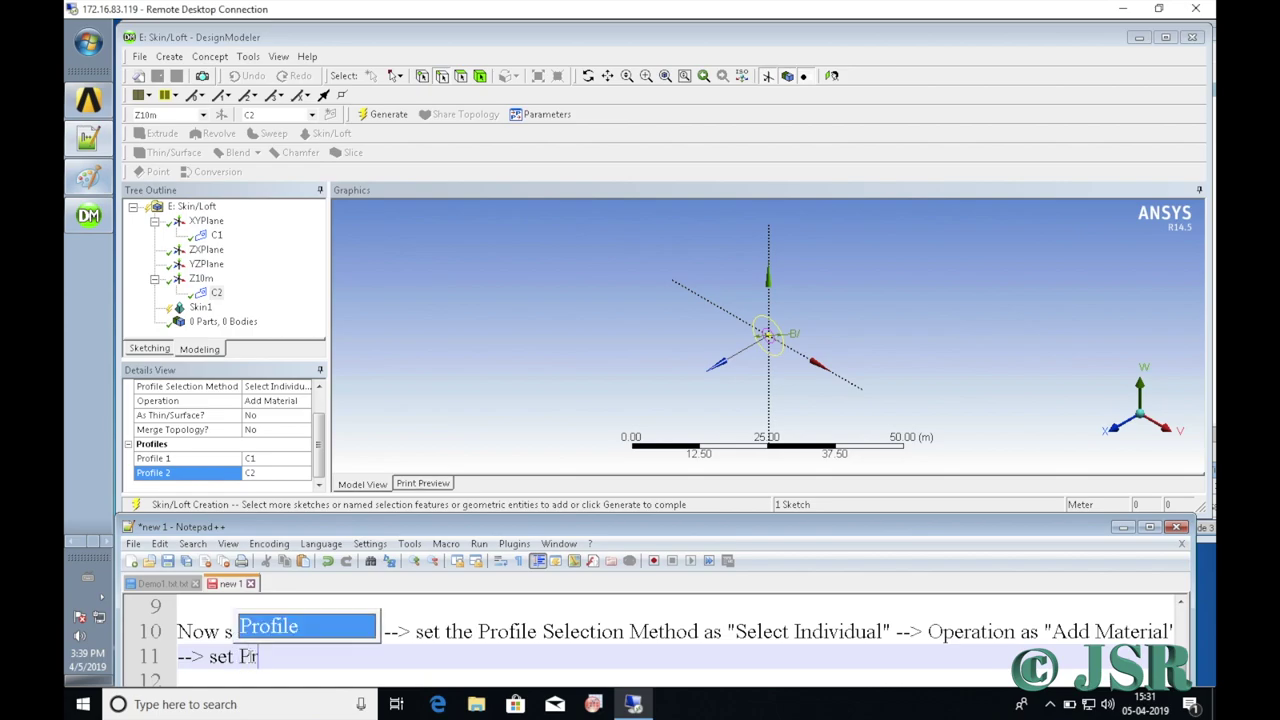
text(ofile 1 as )
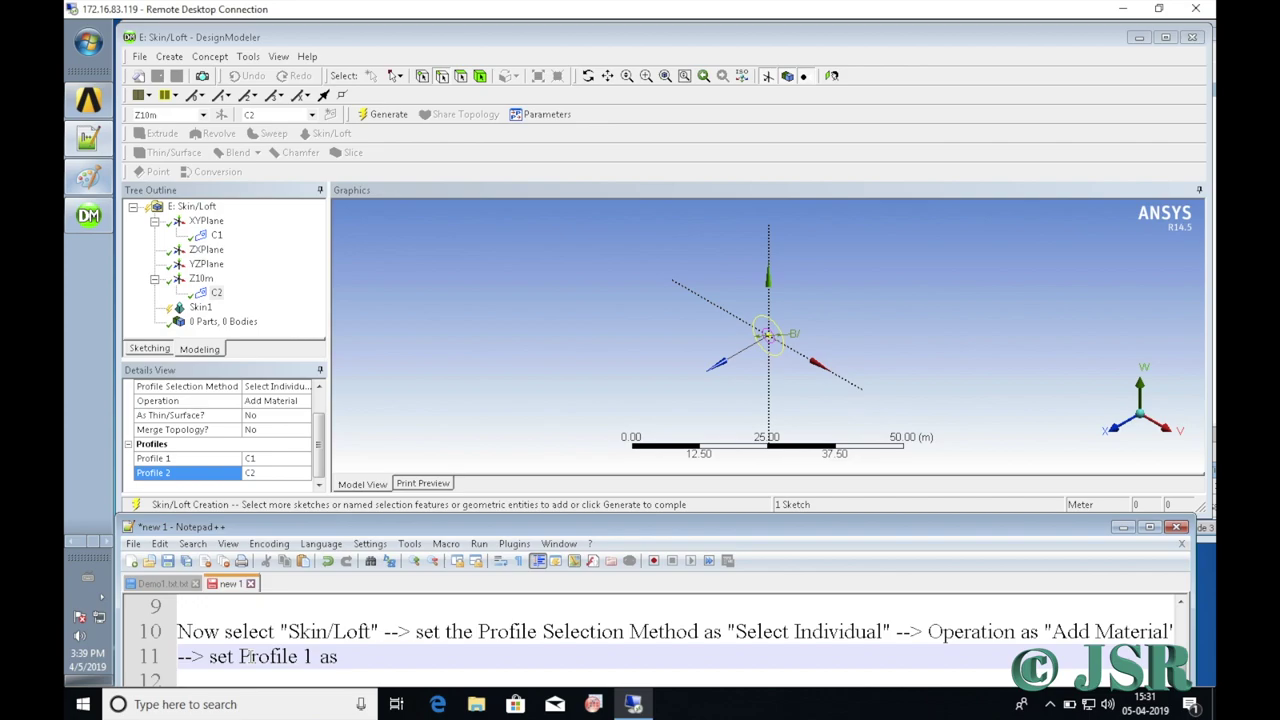
text("C1)
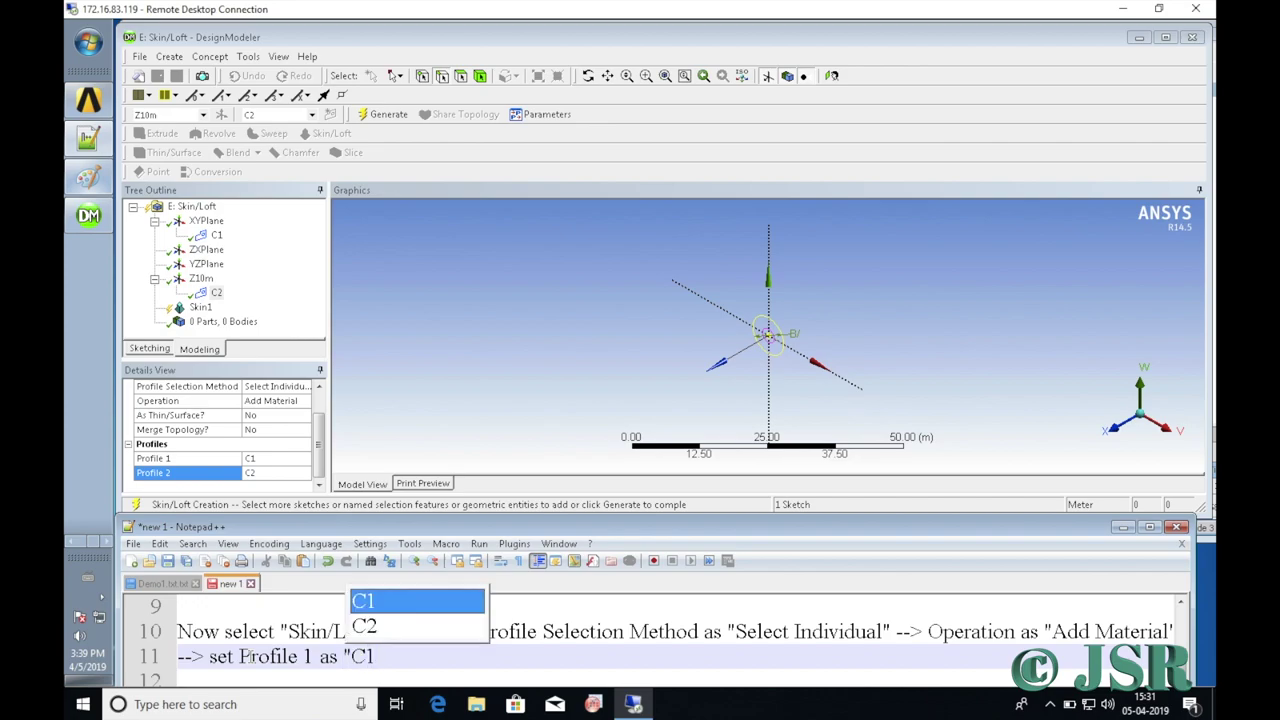
text(" and)
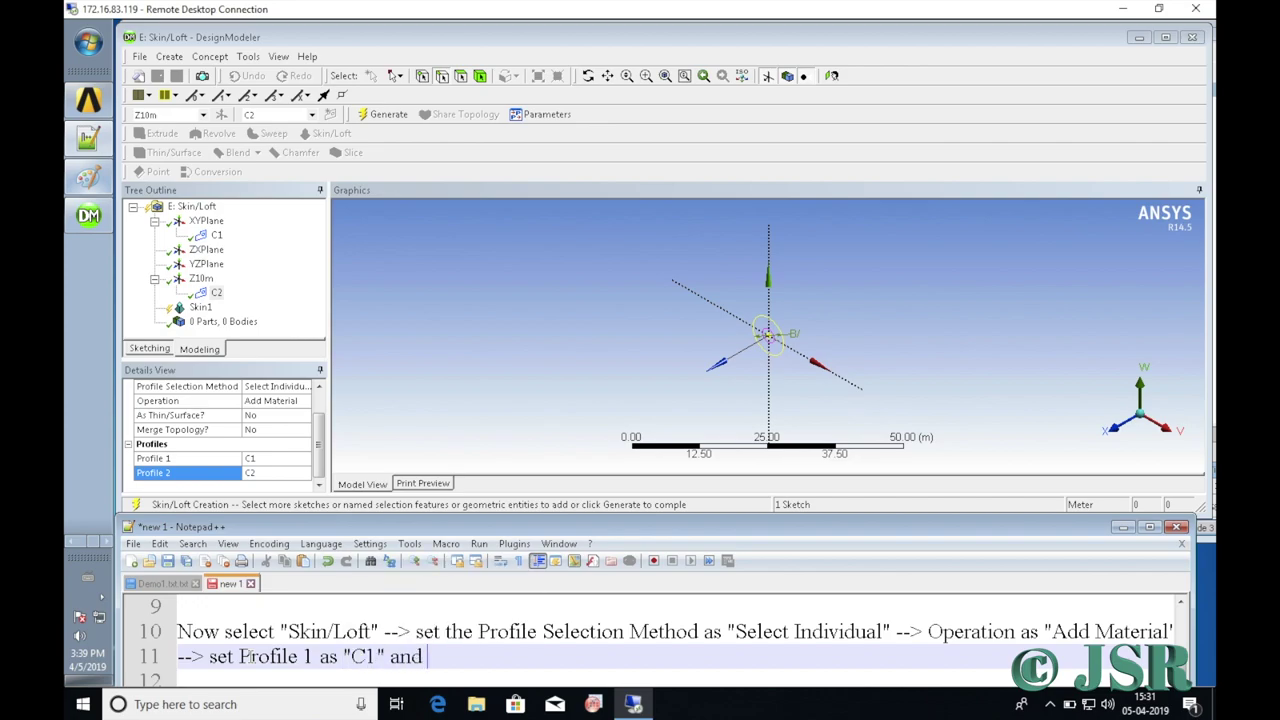
text( pr)
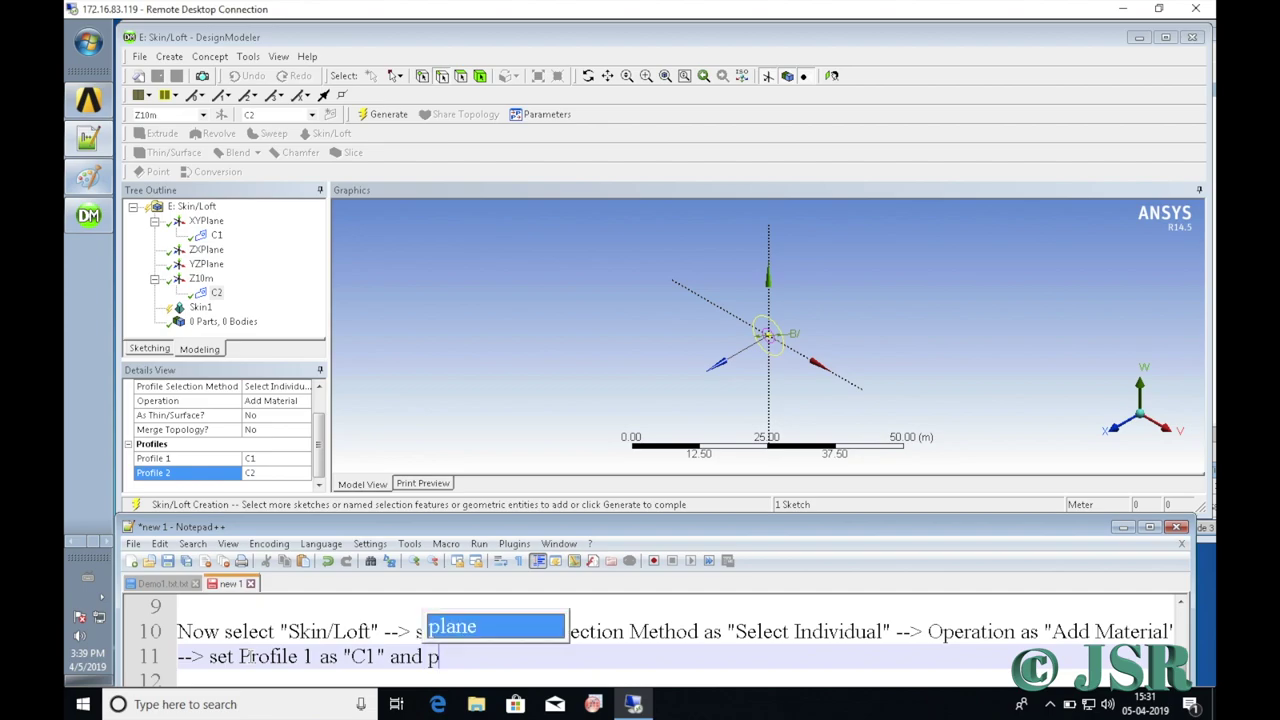
key(BackSpace)
key(BackSpace)
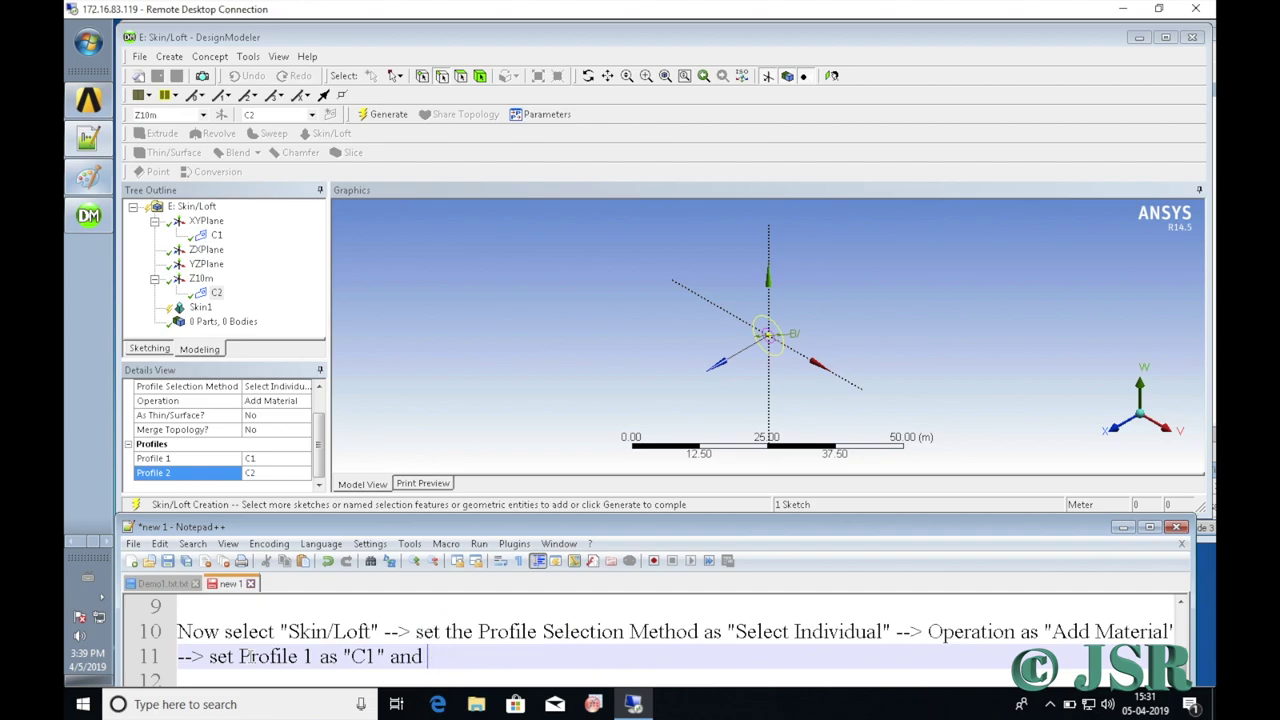
text(Profile 2 as)
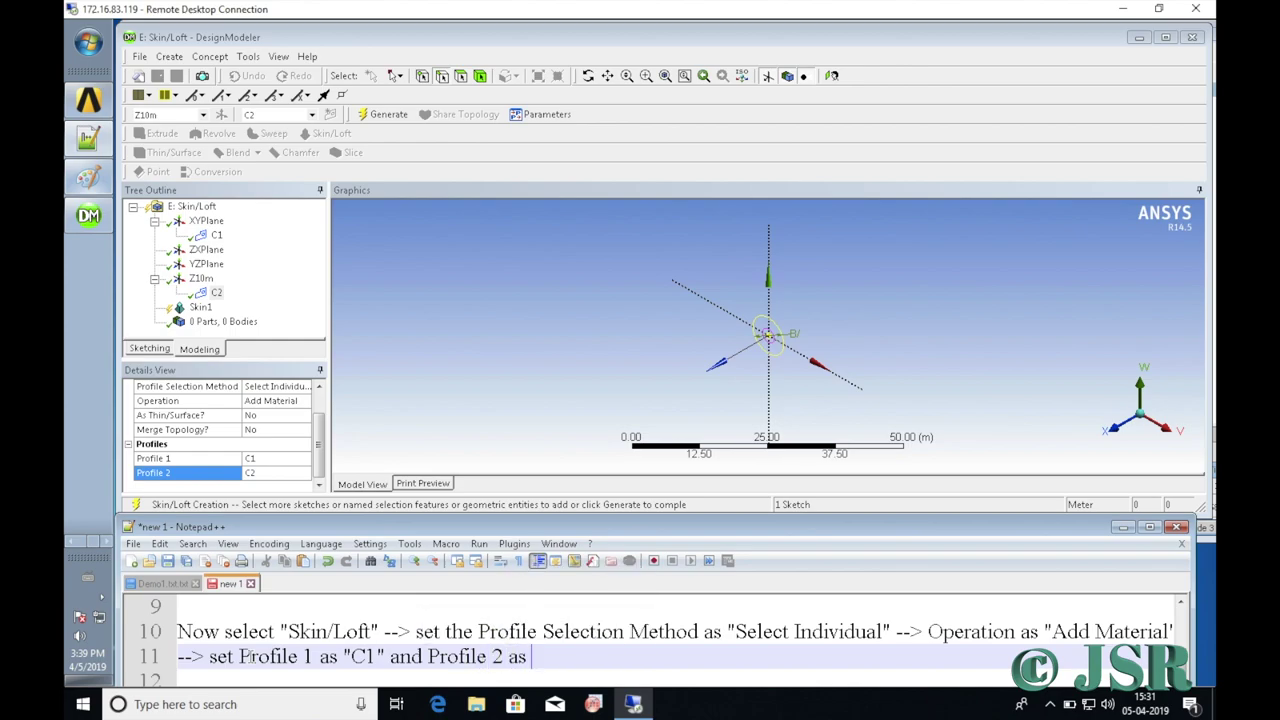
text( "C)
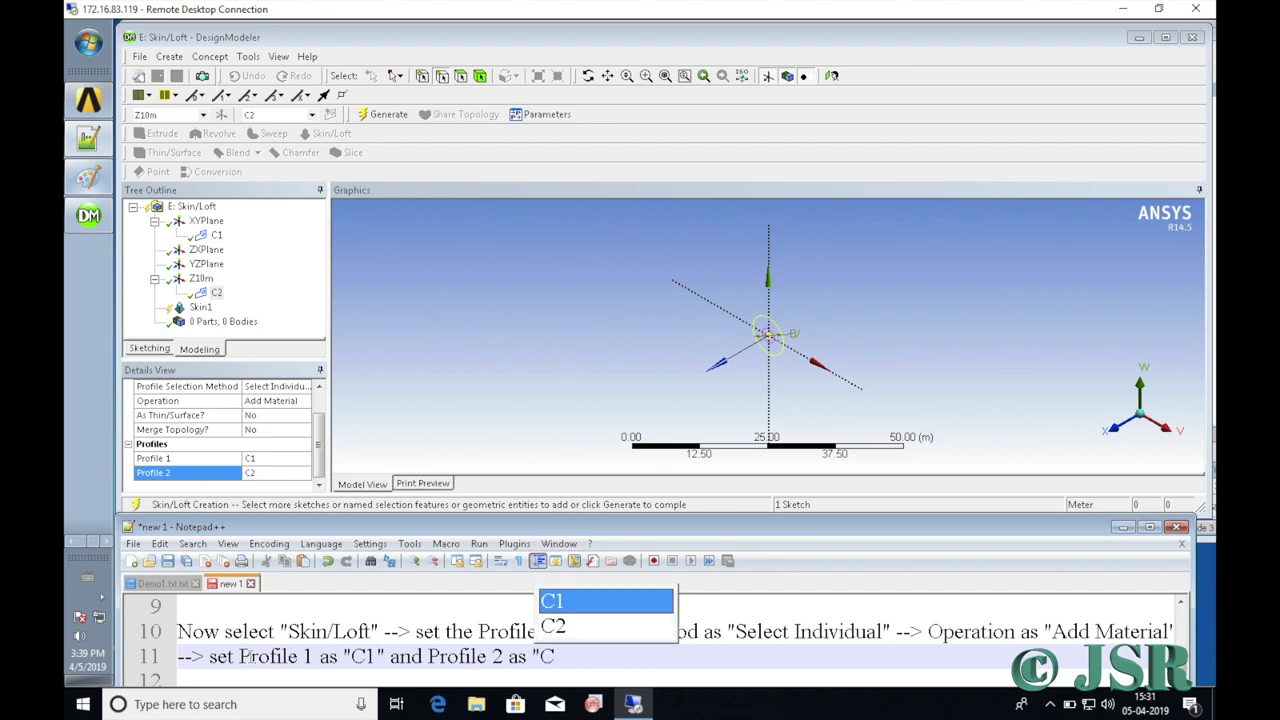
text(2")
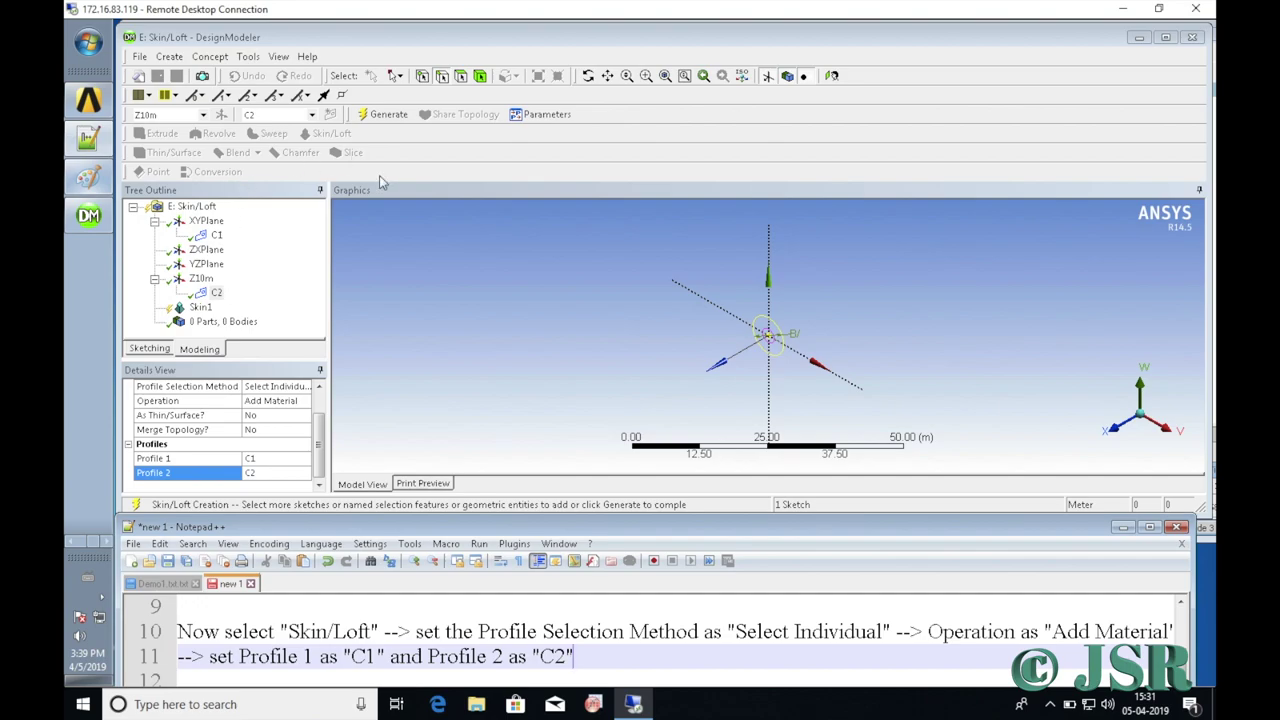
Finish the Skin/Loft instruction in the notes with "--> Generate" and add blank lines below it.
text(--)
text(>)
text( Ge)
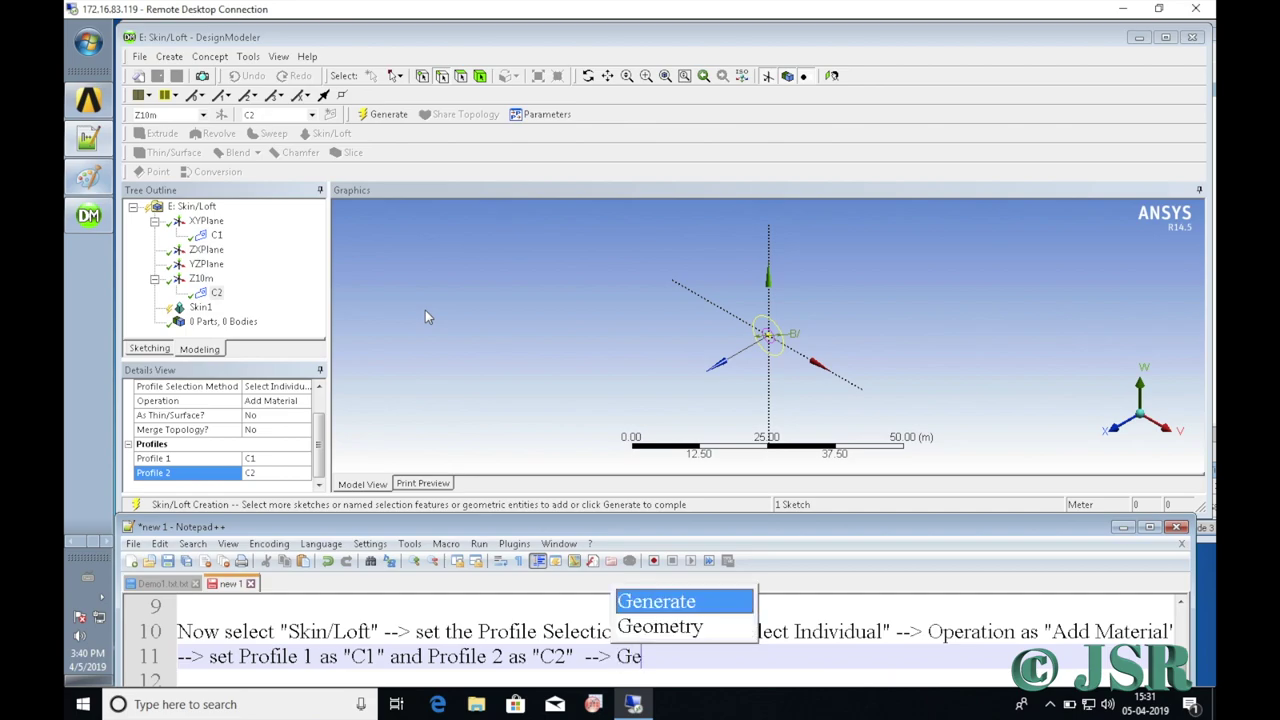
text(nerate)
key(Return)
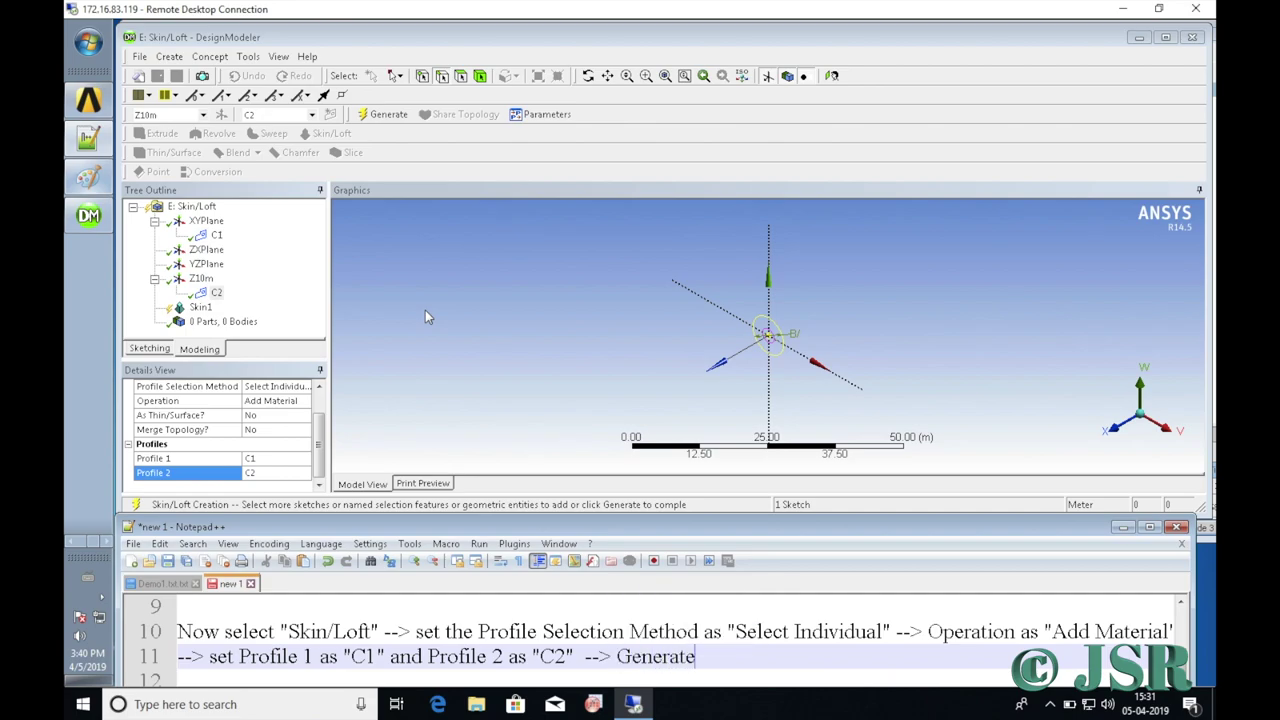
key(Return)
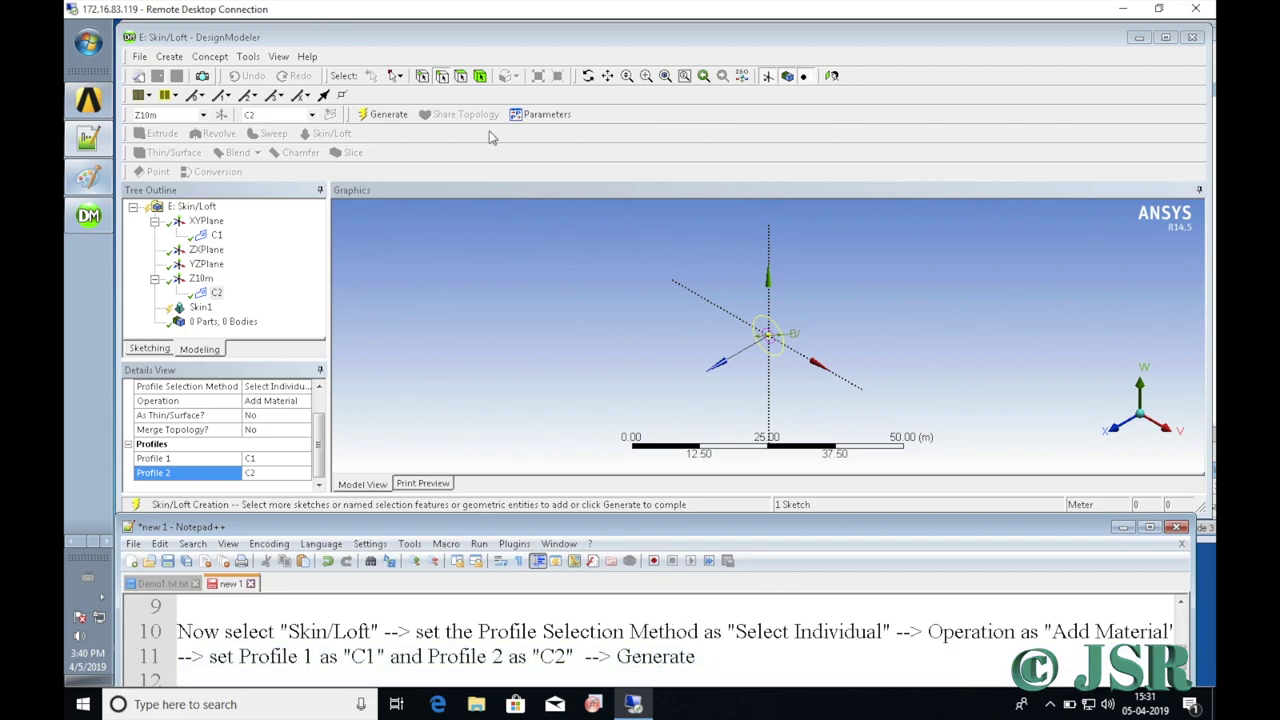
key(Return)
key(Return)
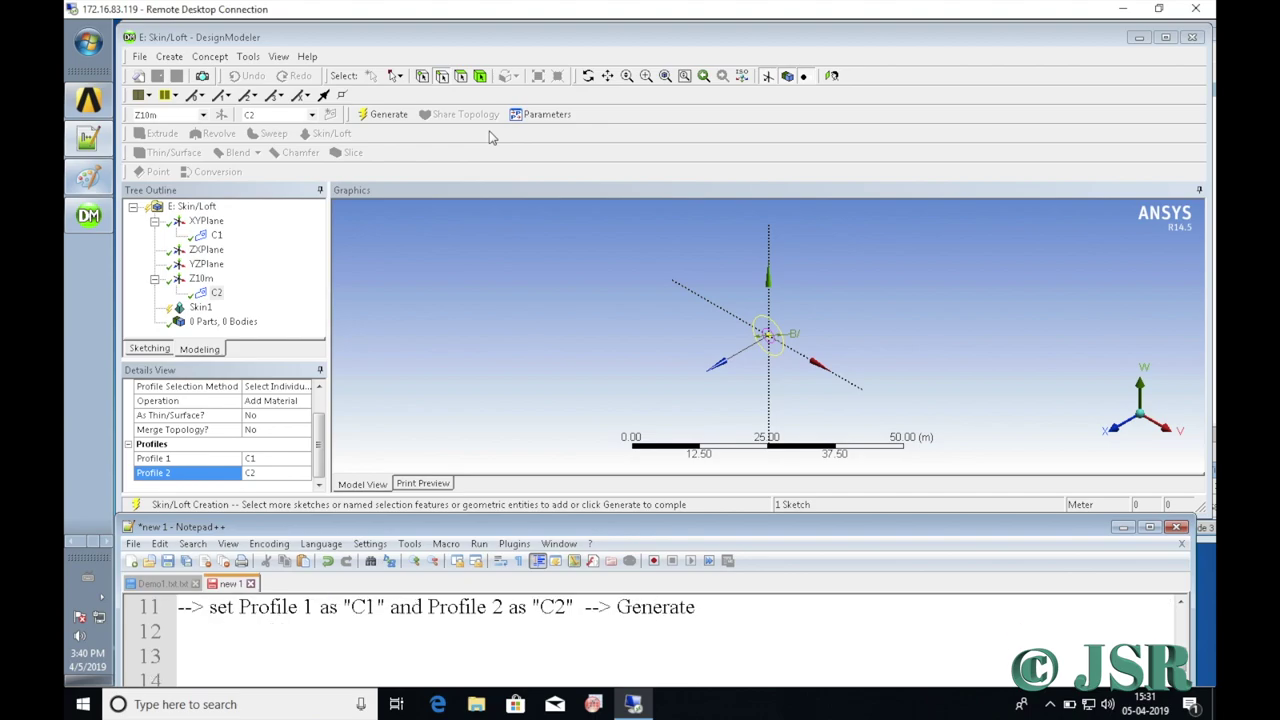
Try to generate the Skin/Loft feature from profiles C1 and C2, and check its details.
click(386, 115)
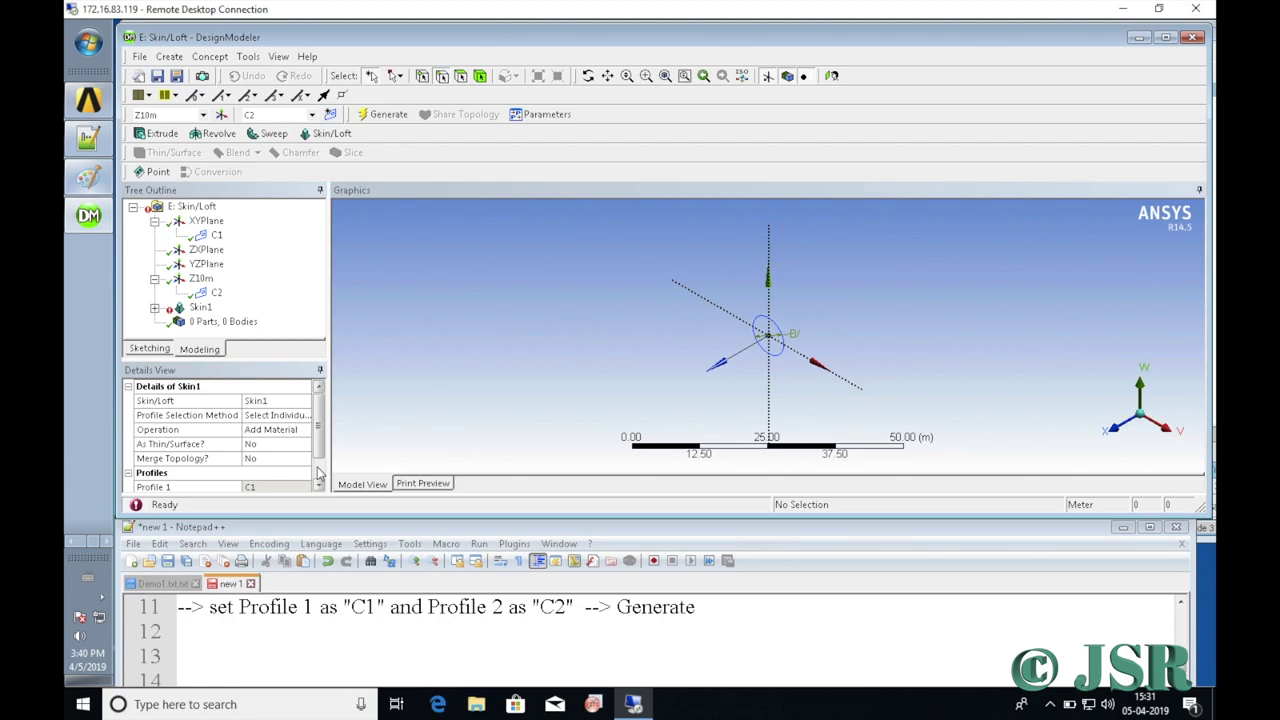
click(319, 474)
click(320, 450)
mouse_move(320, 450)
mouse_down()
mouse_move(320, 409)
mouse_move(316, 458)
mouse_move(320, 425)
mouse_up()
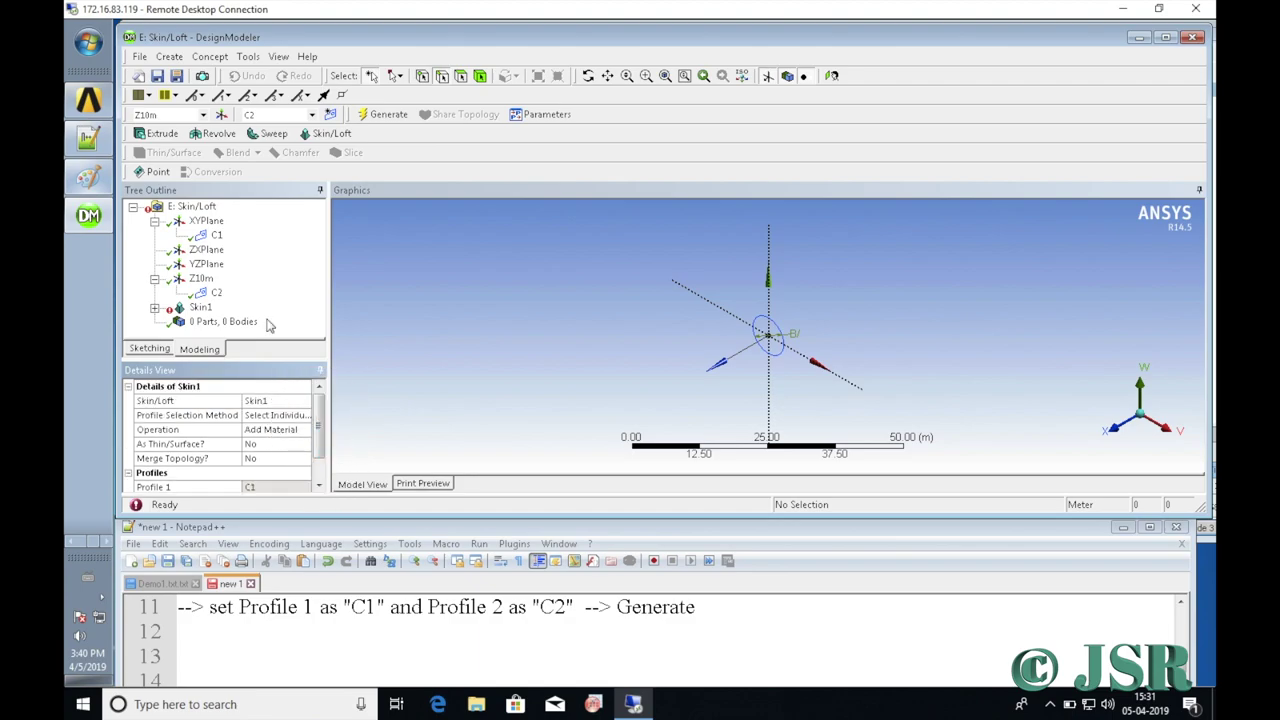
Delete the Skin1 feature from the model tree.
click(203, 308)
right_click(210, 311)
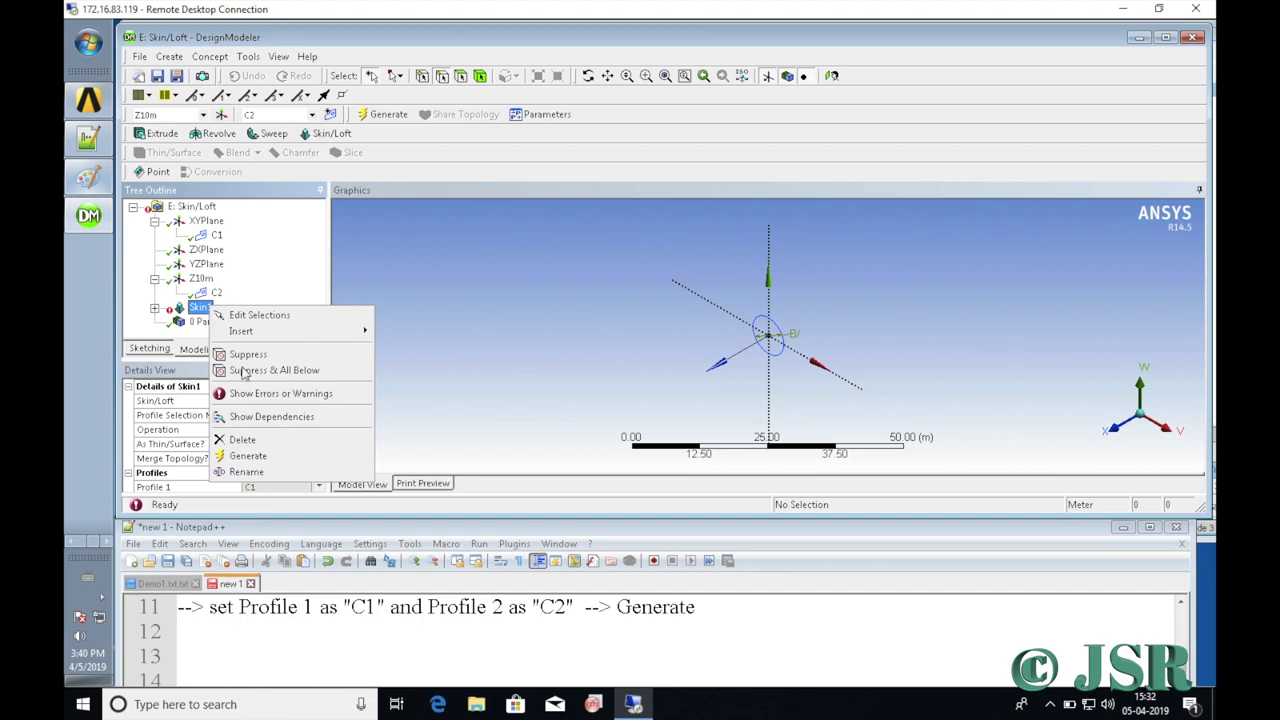
click(245, 440)
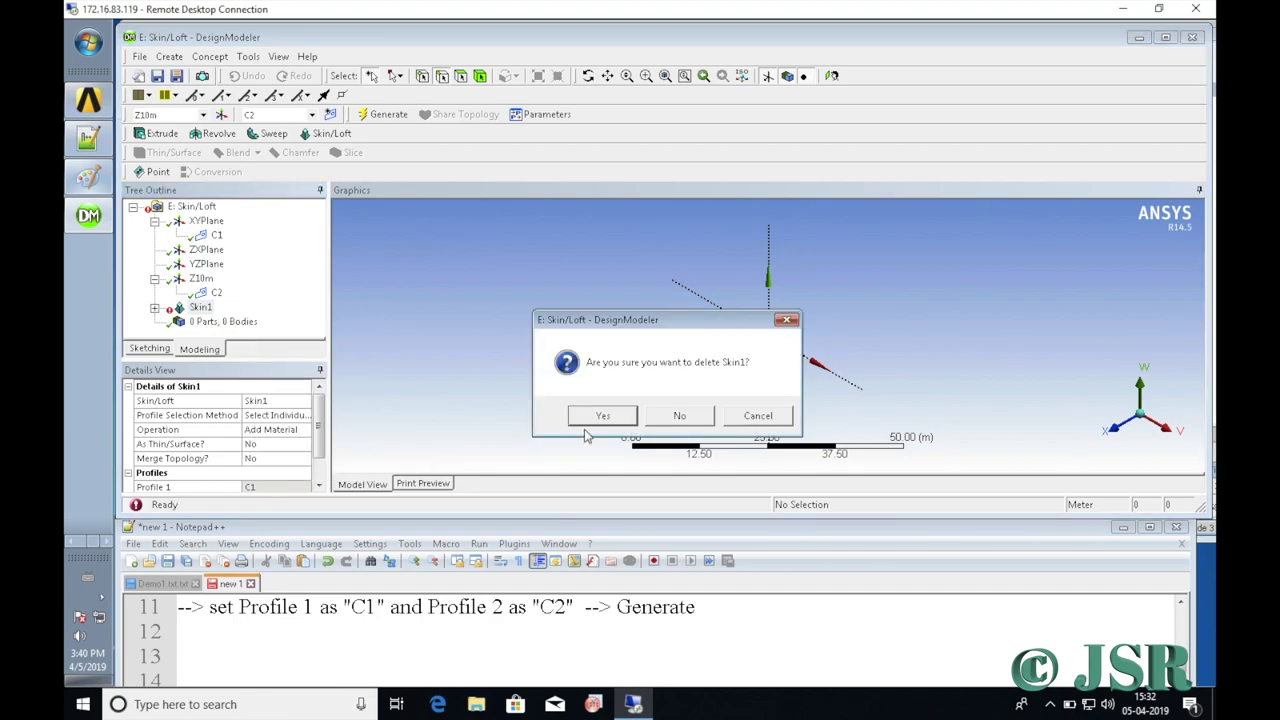
click(585, 420)
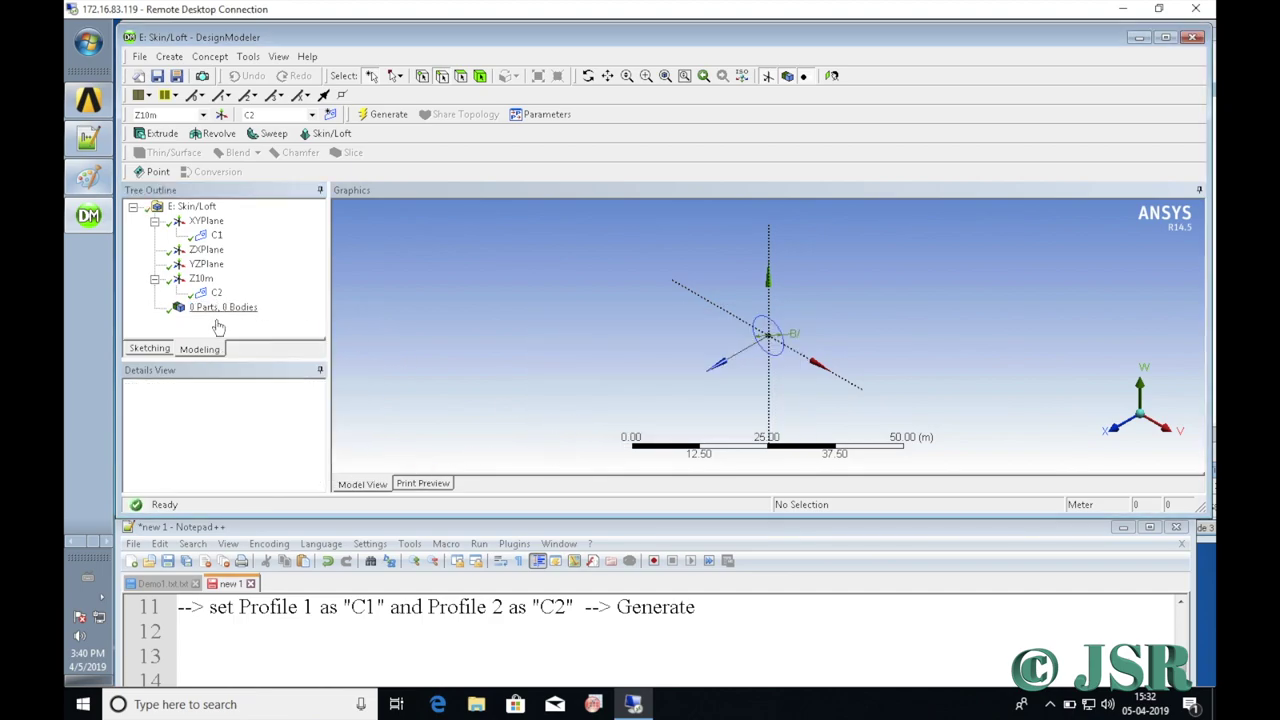
click(331, 133)
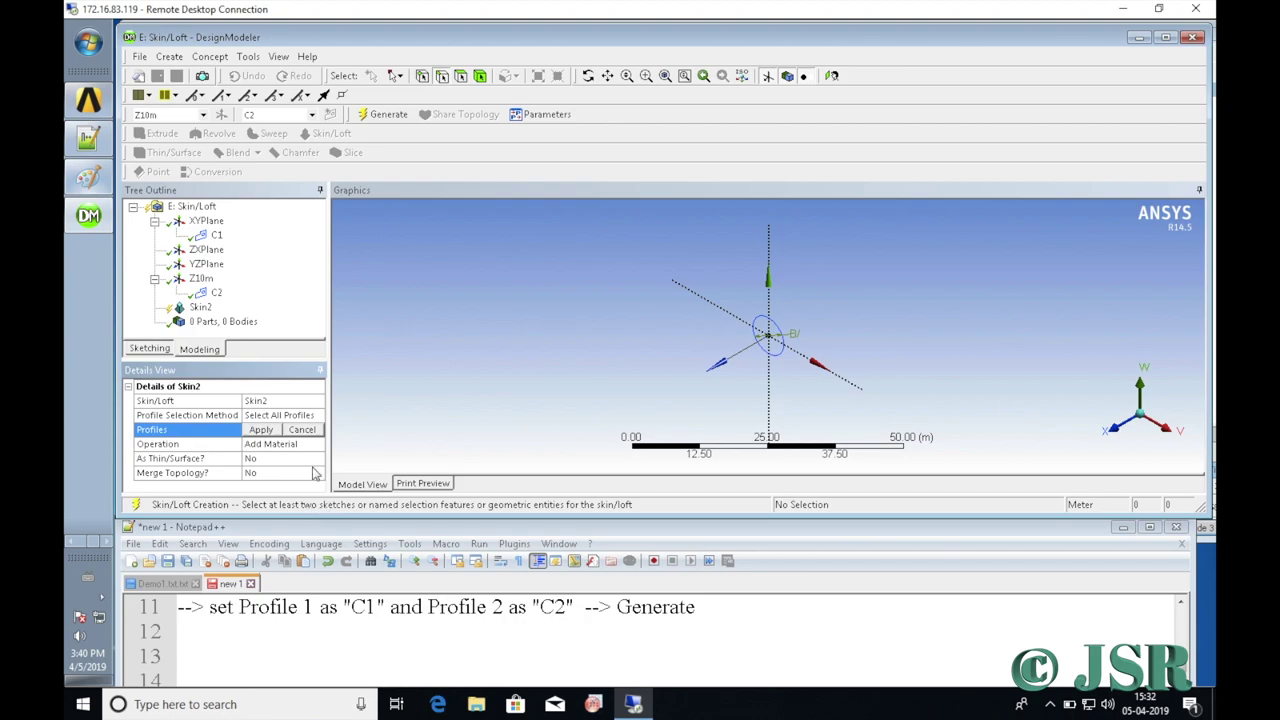
click(217, 237)
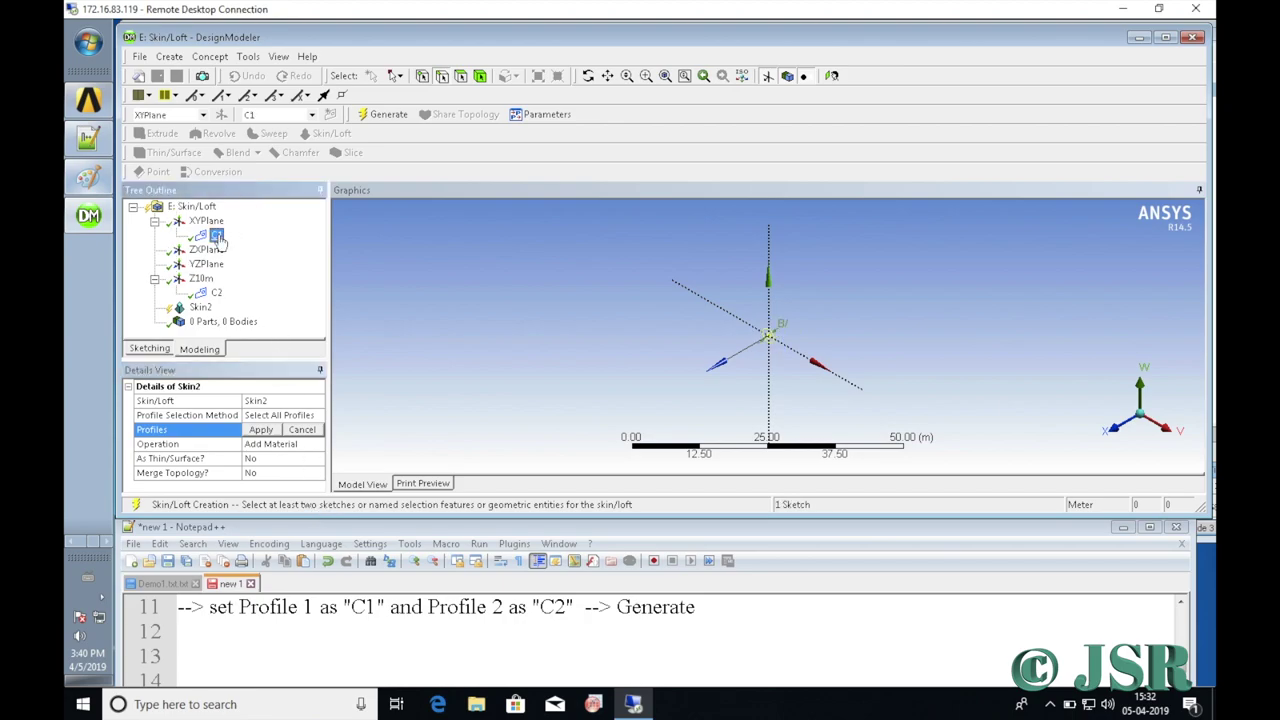
ctrl+click(217, 294)
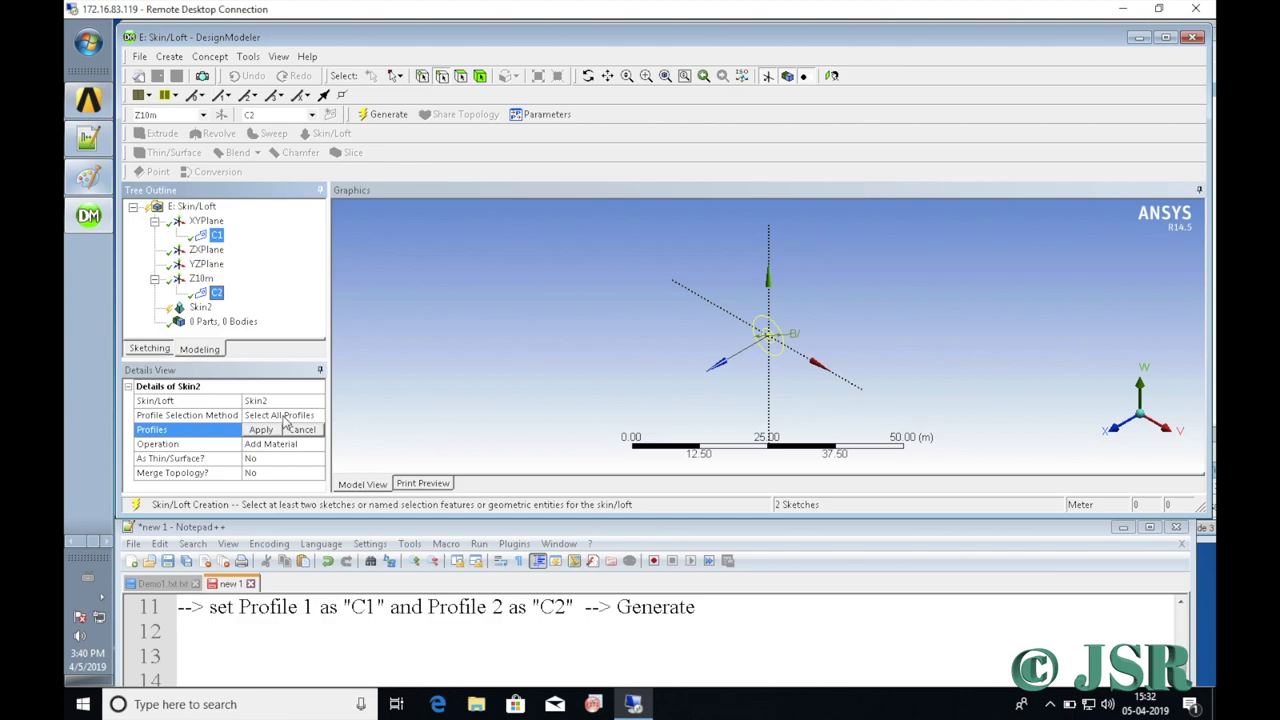
click(589, 76)
drag(763, 345, 804, 334)
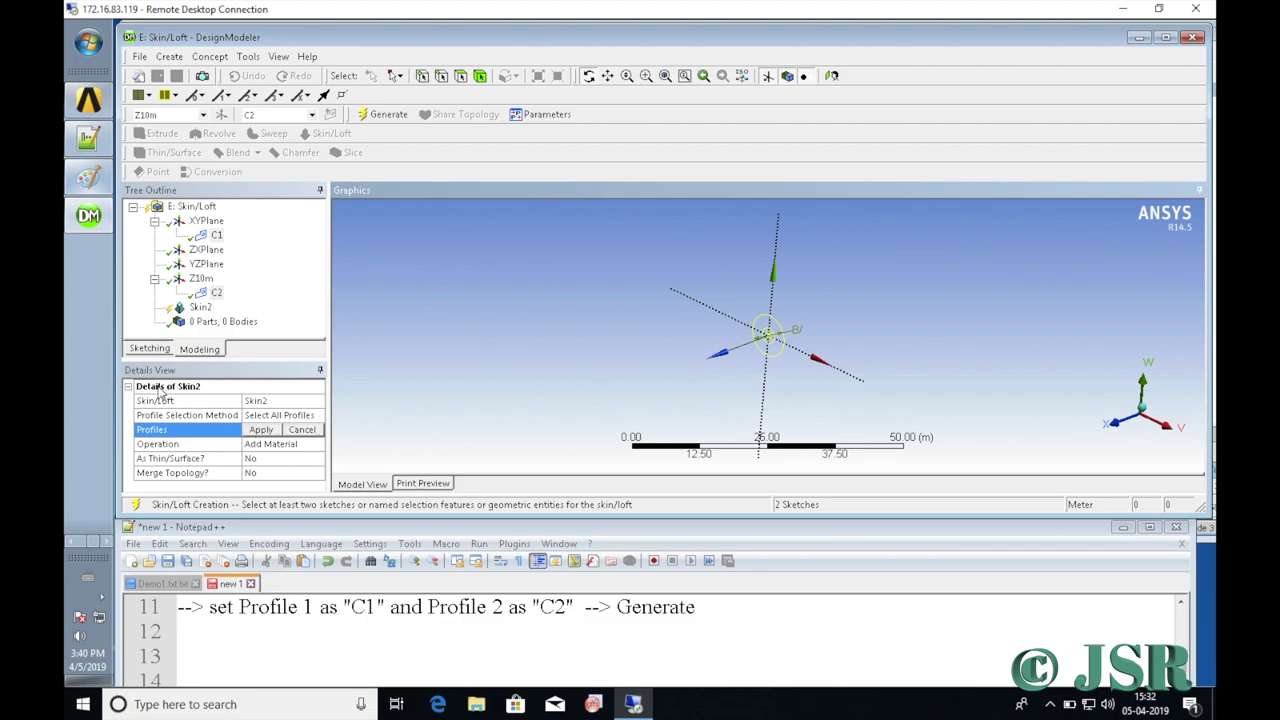
click(214, 297)
right_click(215, 299)
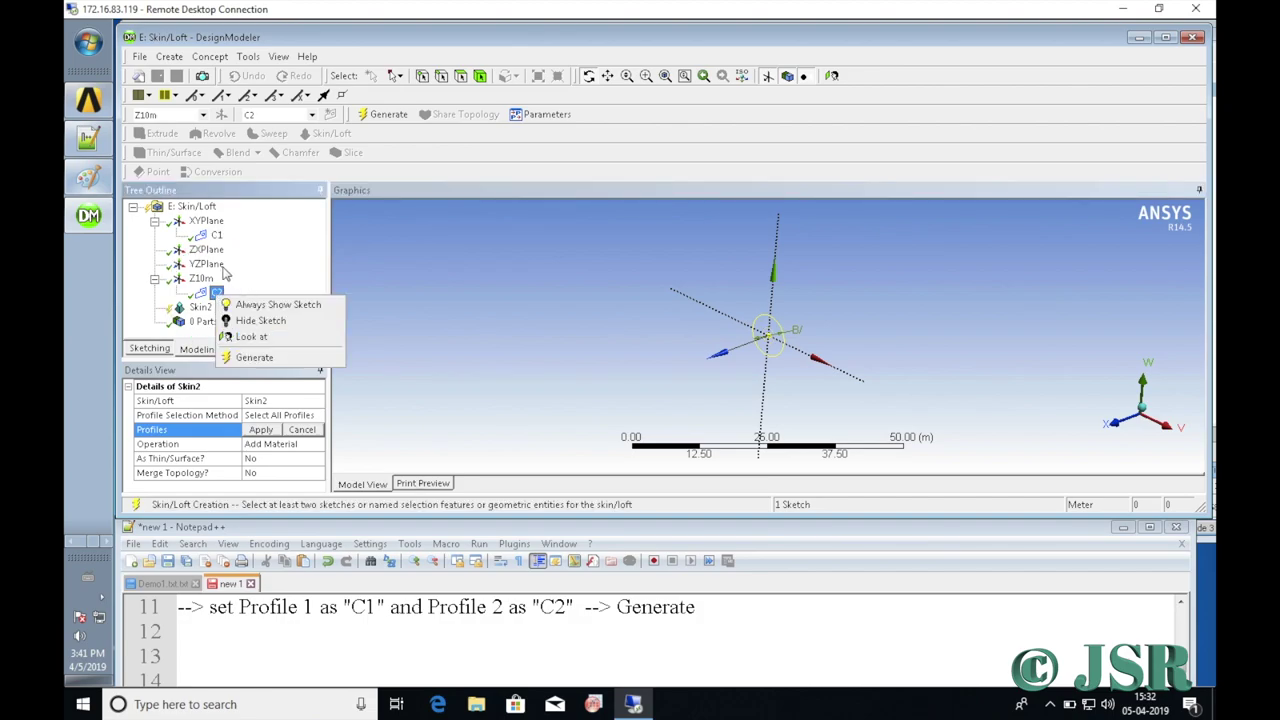
key(Escape)
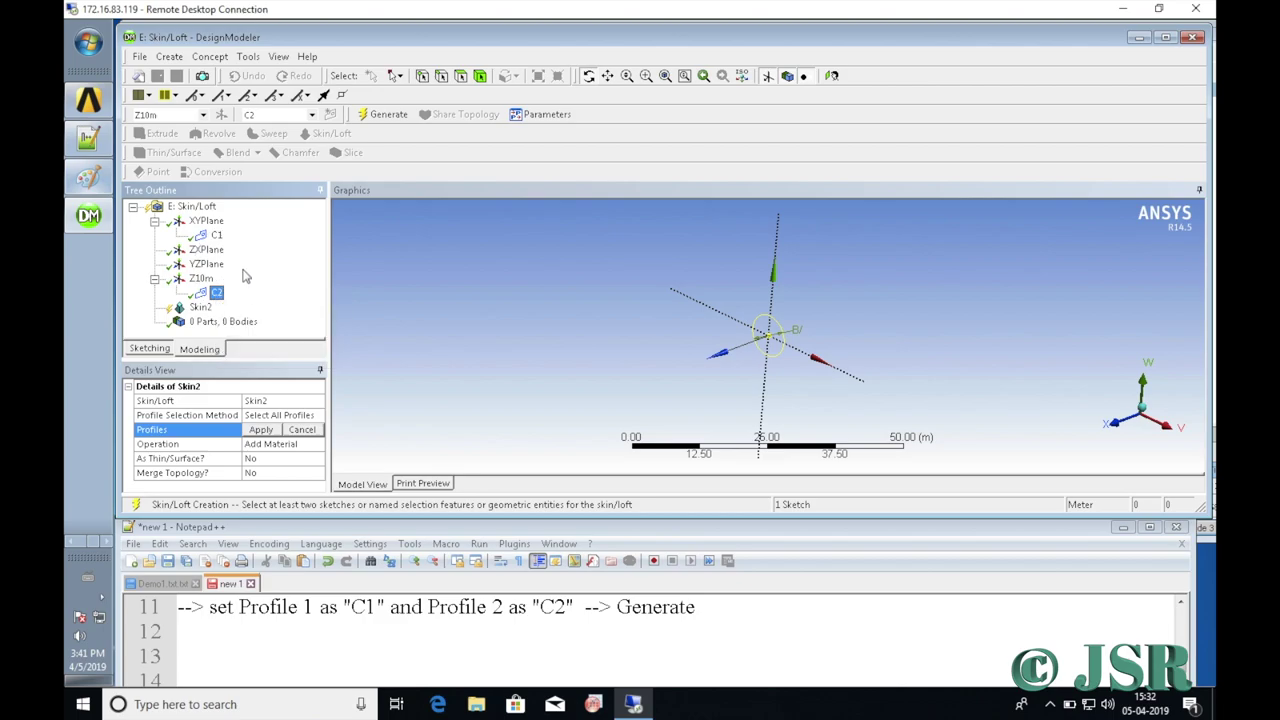
click(207, 281)
right_click(208, 287)
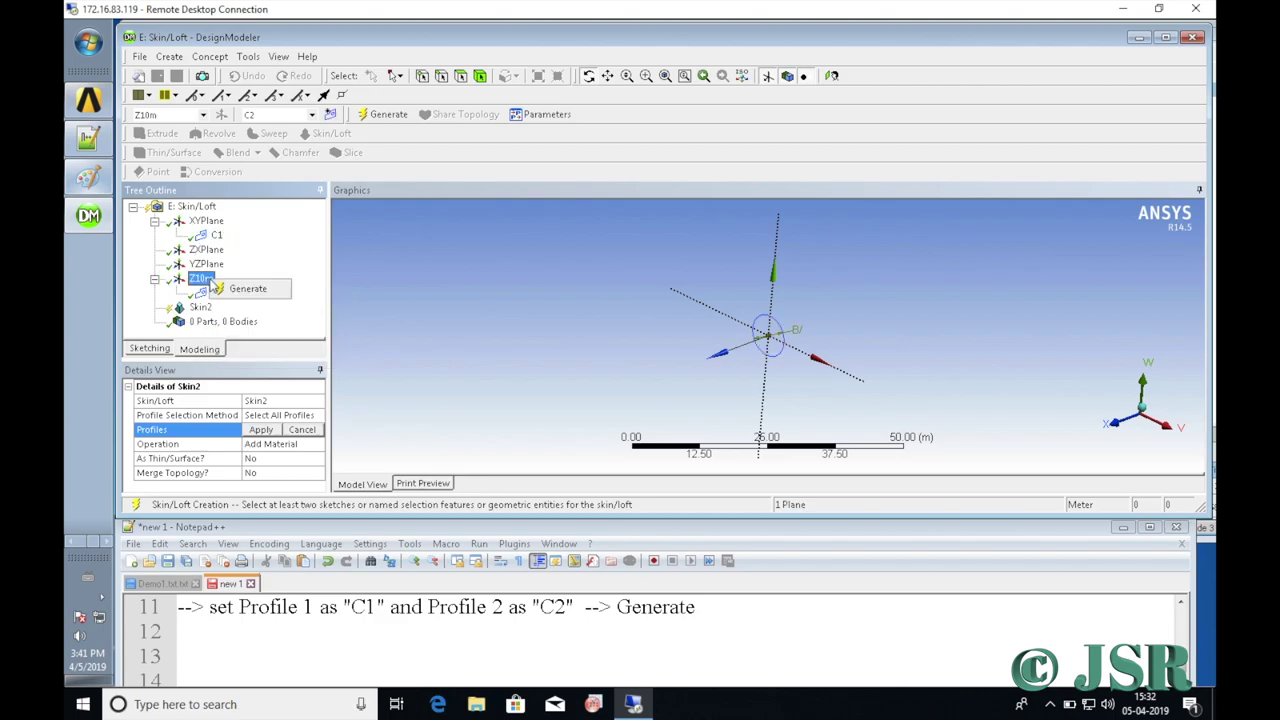
key(Escape)
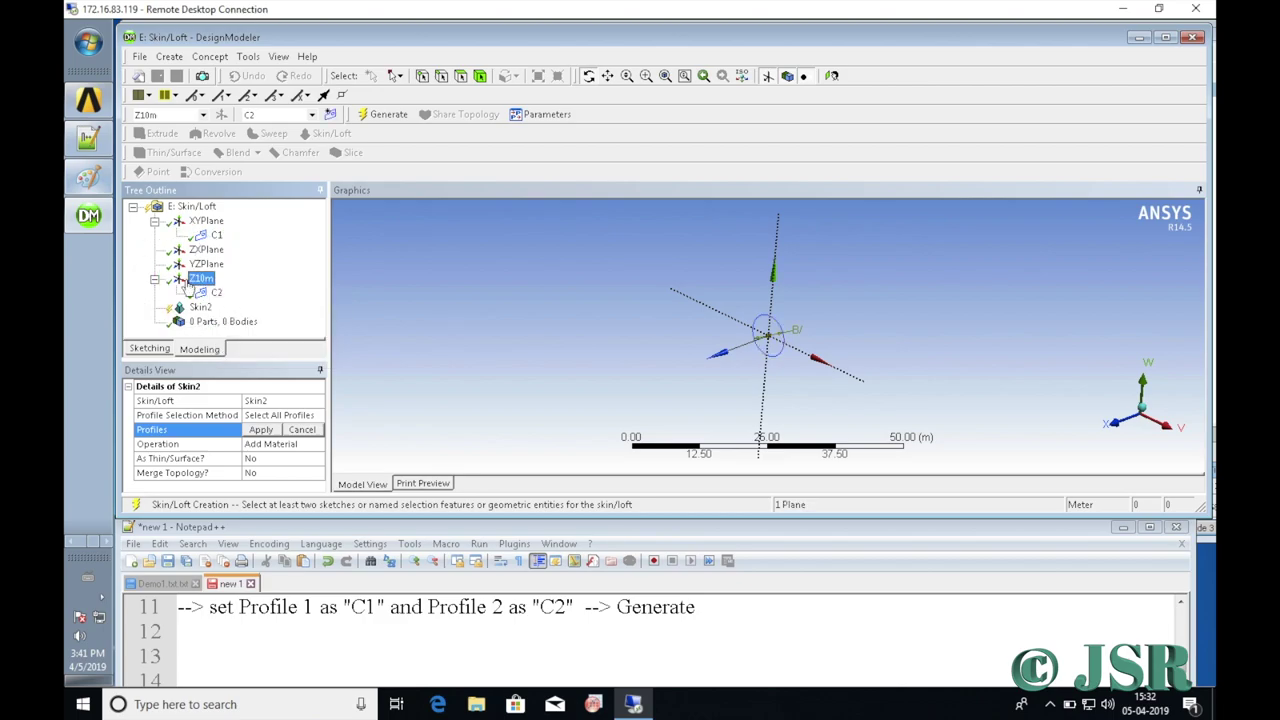
click(208, 309)
right_click(211, 310)
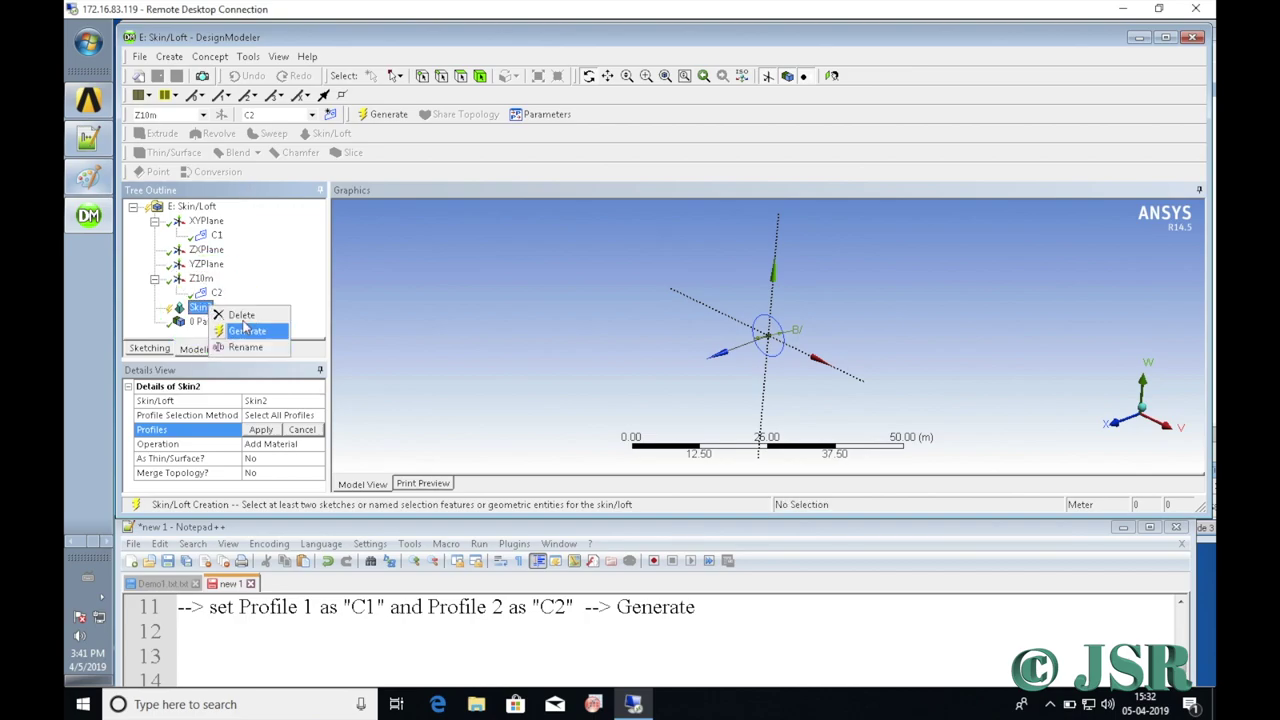
click(241, 315)
click(619, 418)
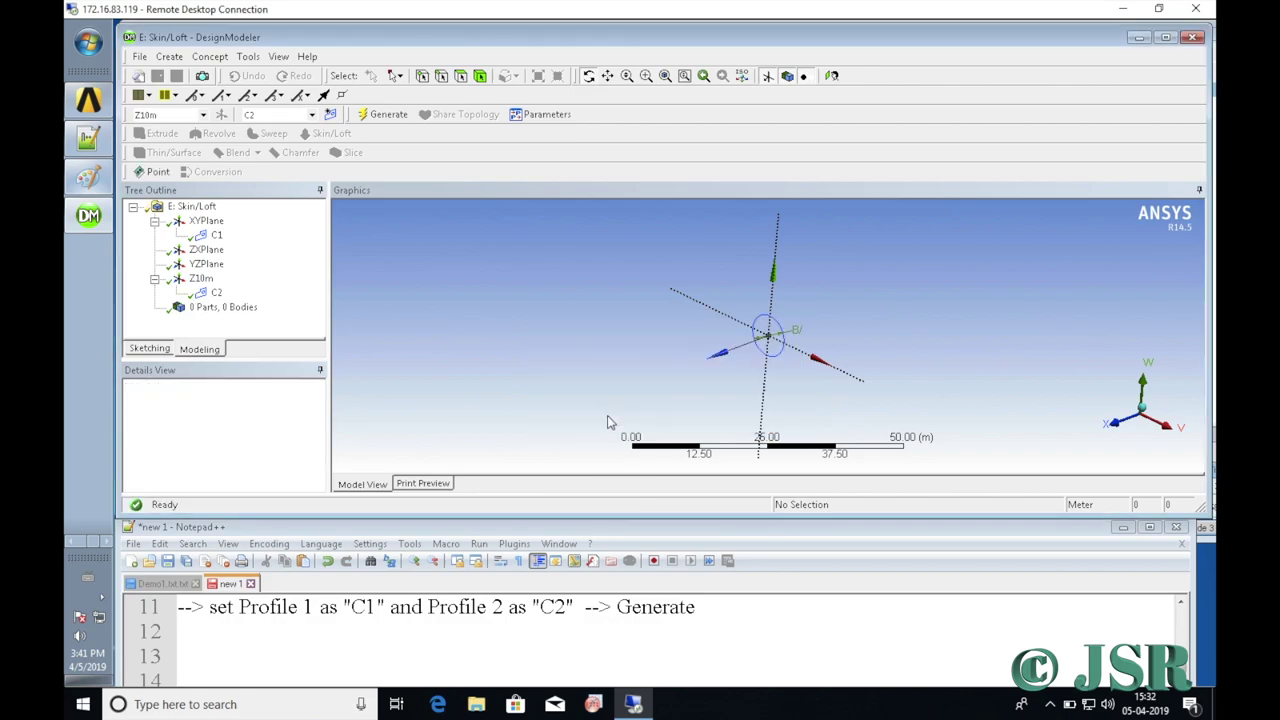
Set the Offset Z value of plane Z10m to 10 m and regenerate the model.
click(202, 282)
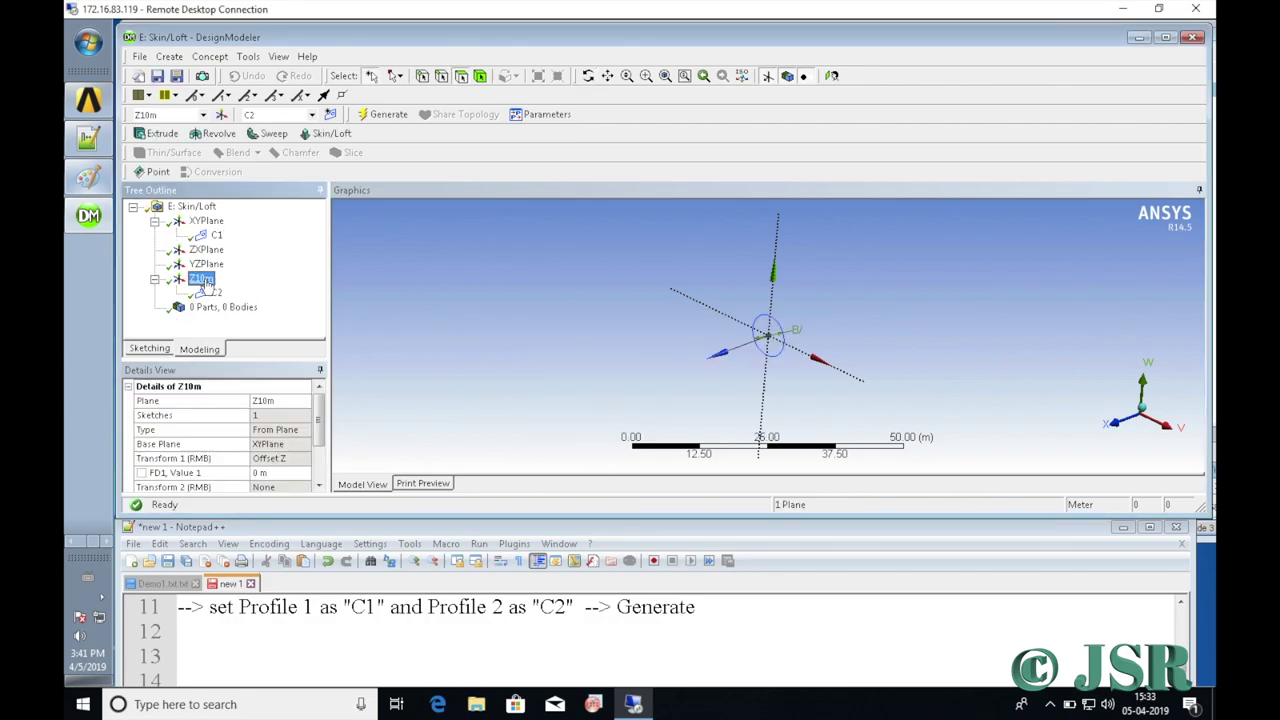
click(282, 472)
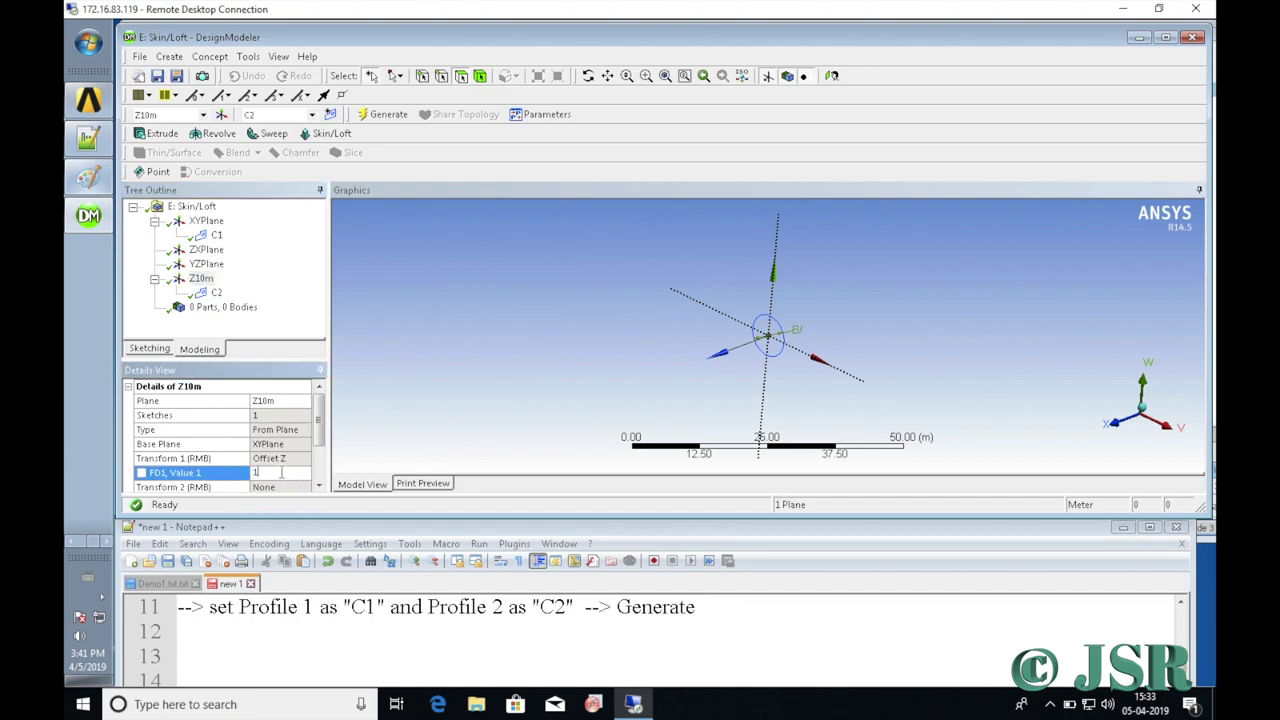
text(10)
key(Return)
click(372, 118)
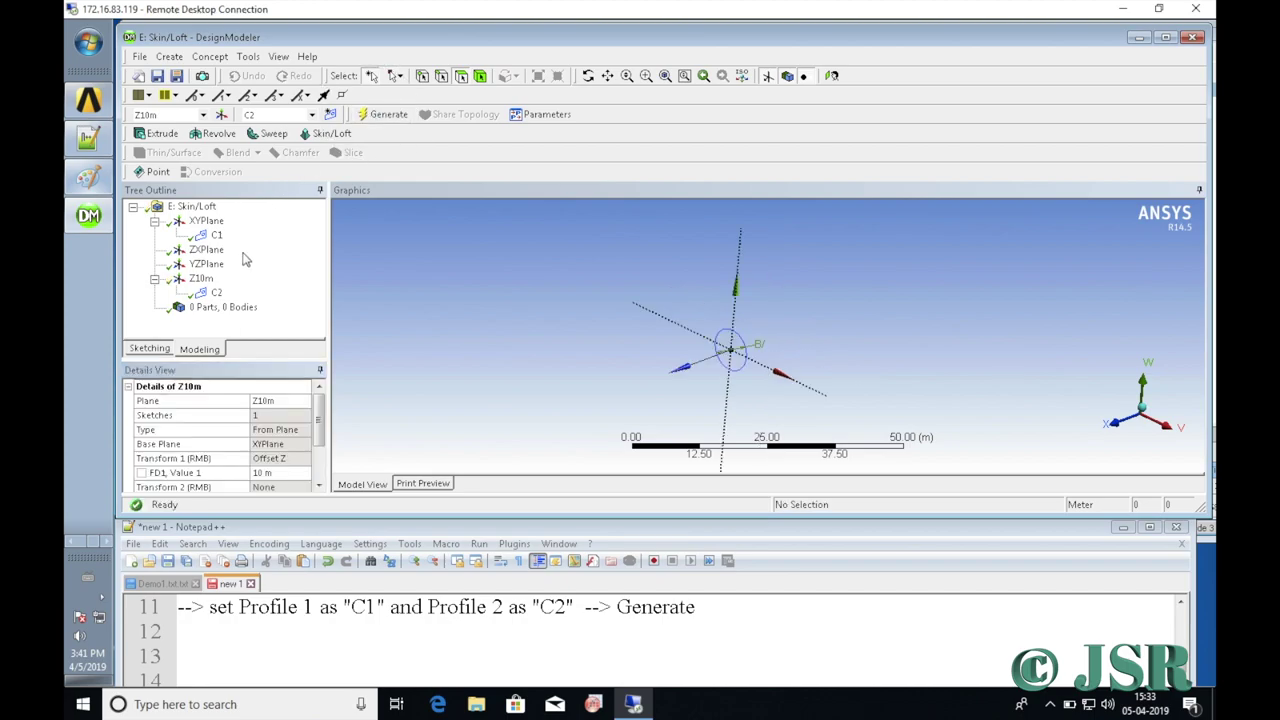
Create a Skin/Loft feature with sketches C1 and C2 as its profiles, check the profile order, and generate it.
click(216, 235)
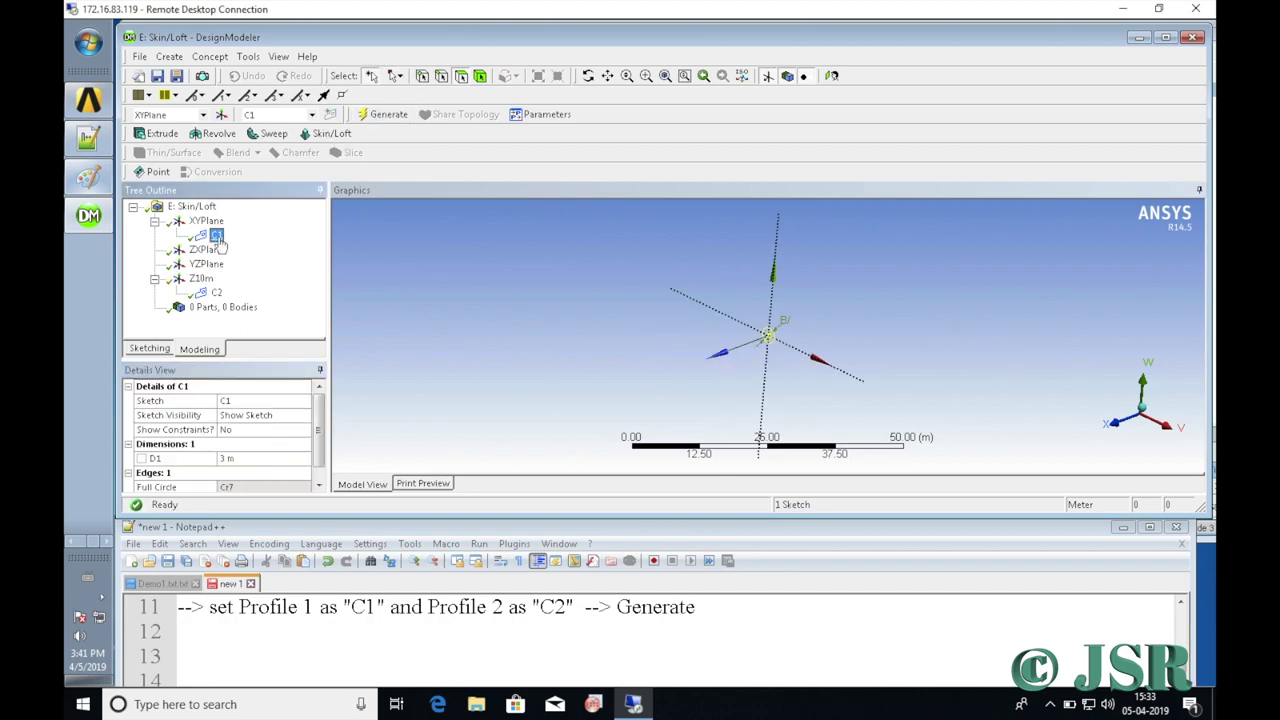
ctrl+click(217, 293)
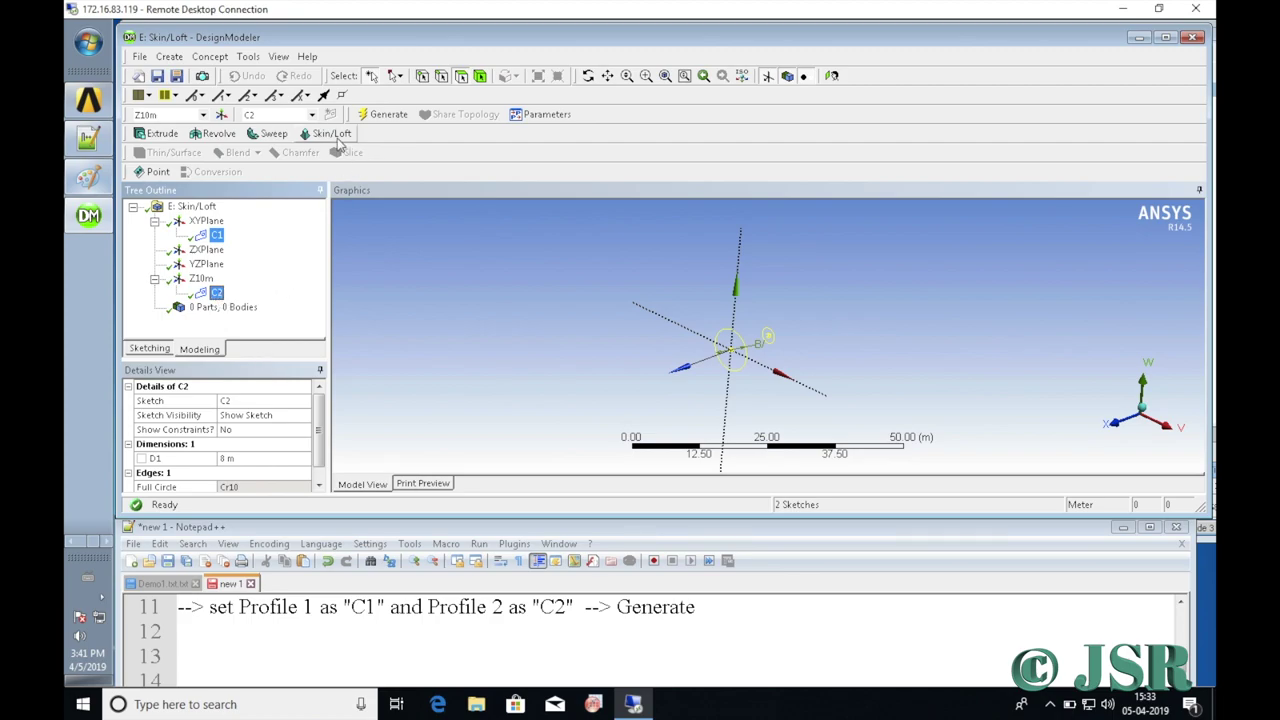
click(405, 270)
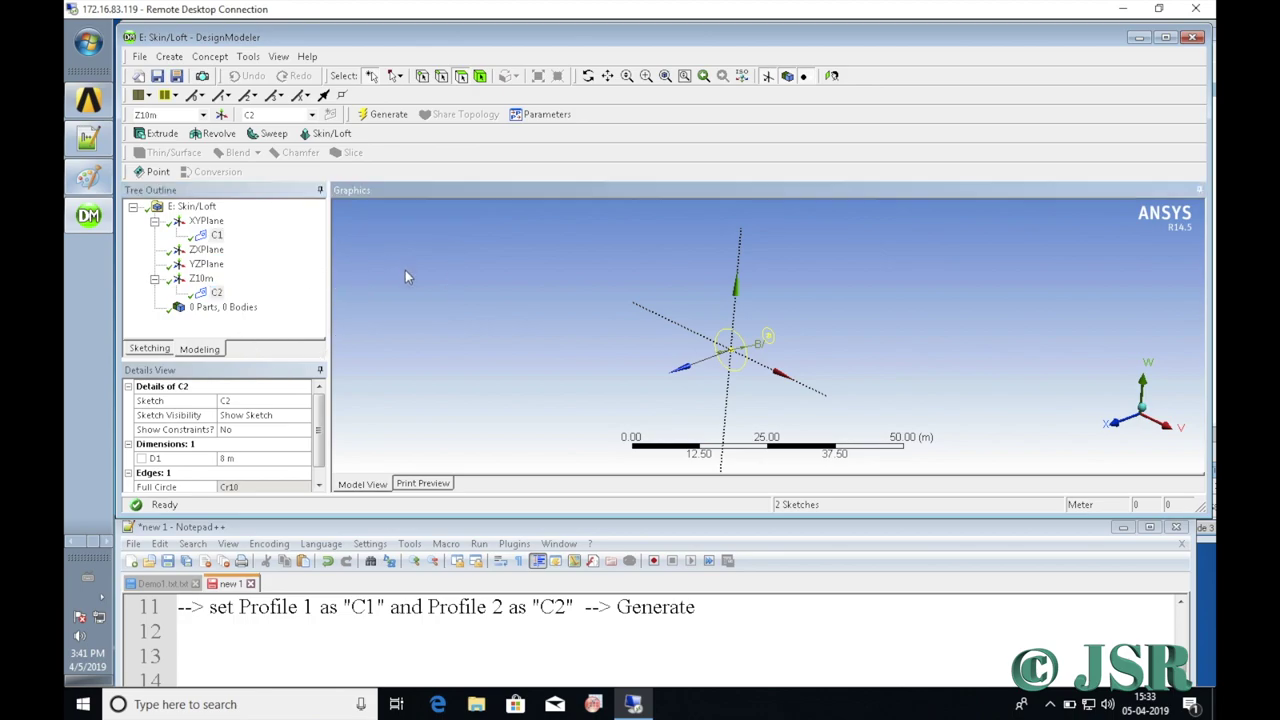
click(338, 138)
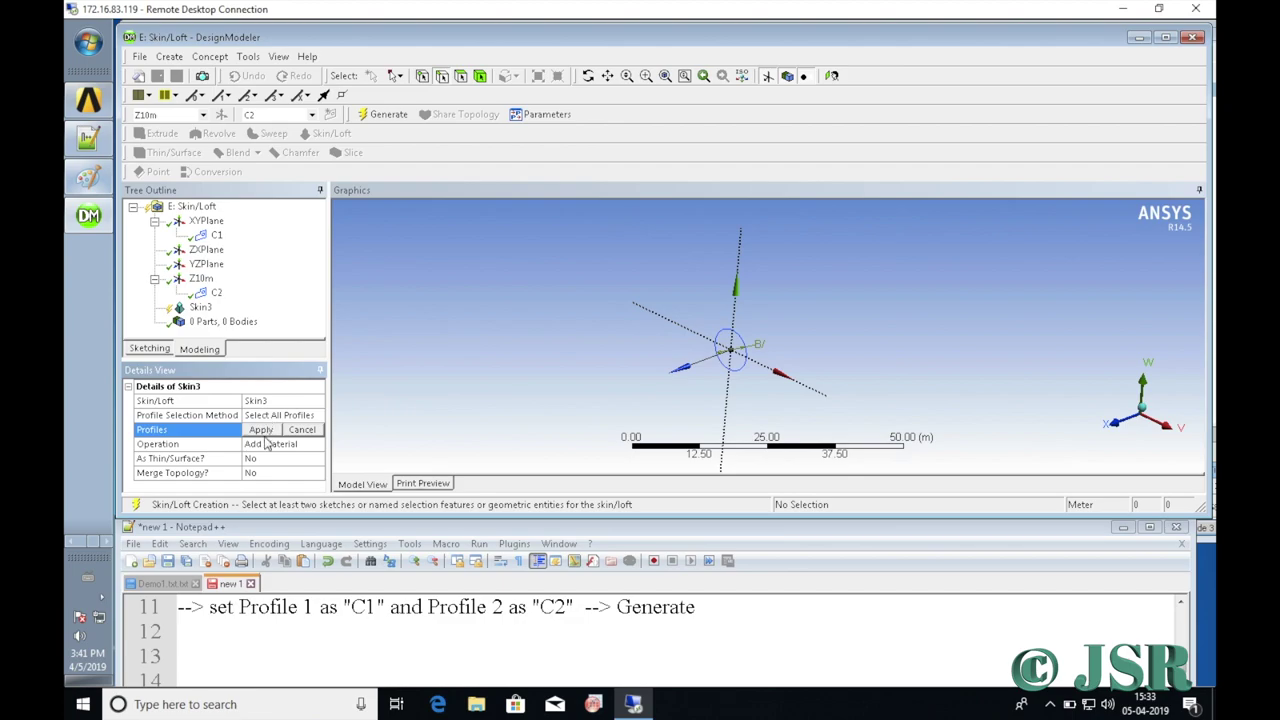
click(219, 237)
ctrl+click(218, 293)
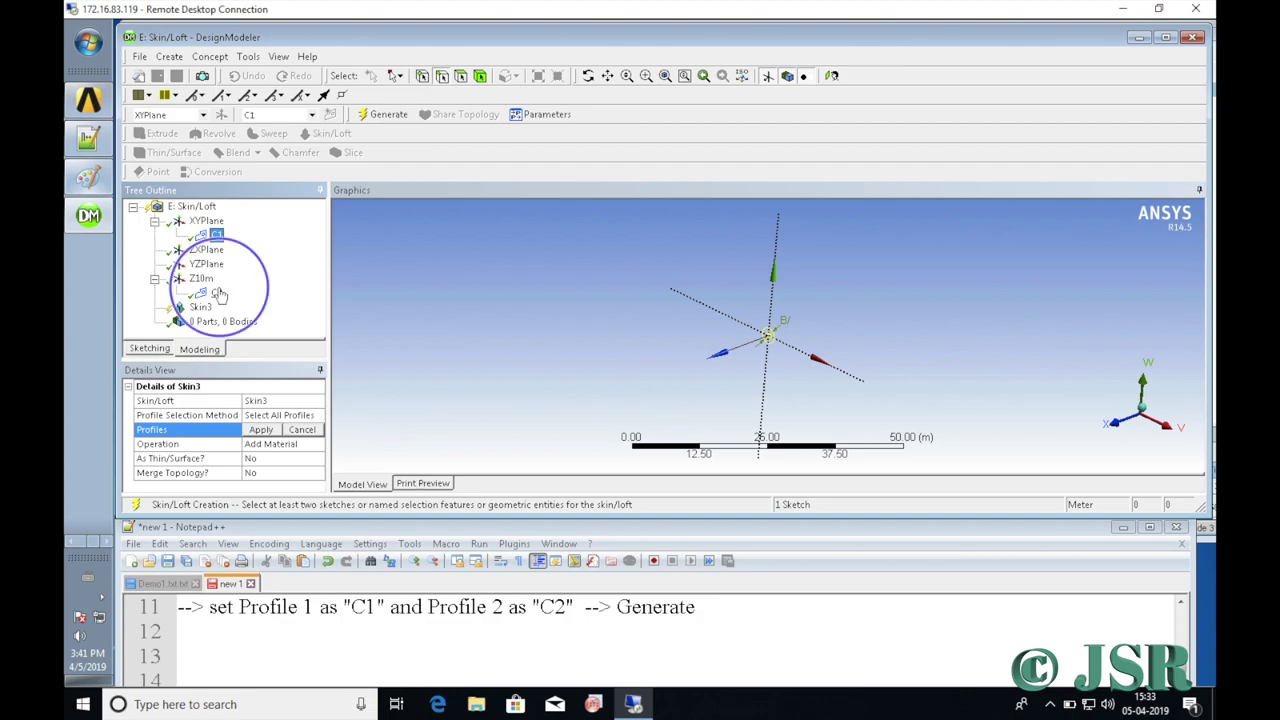
click(262, 430)
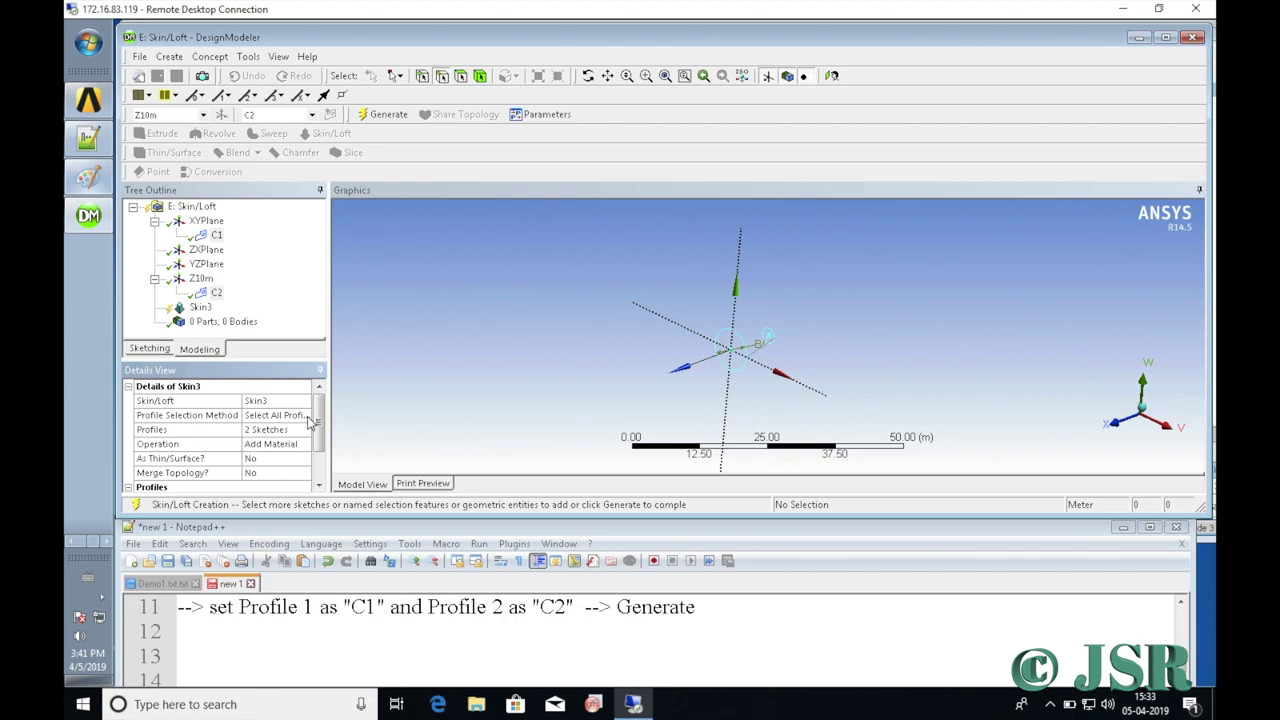
scroll(316, 476, down, 3)
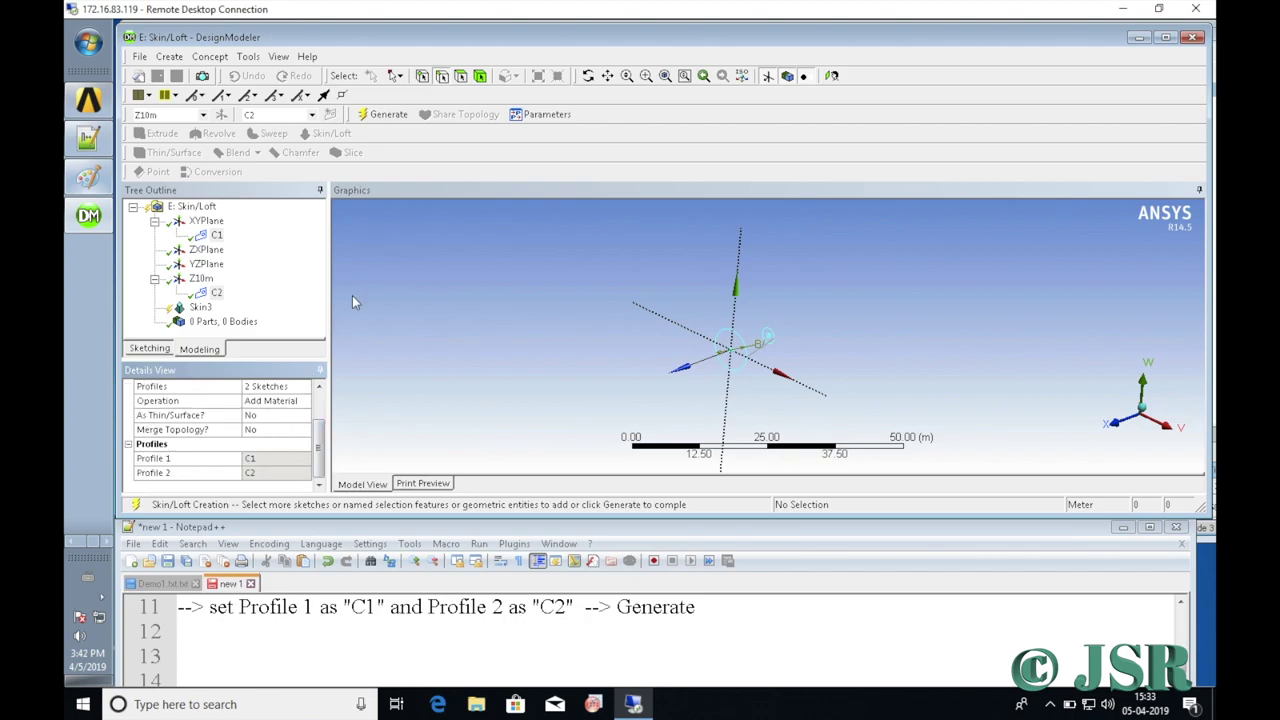
click(380, 115)
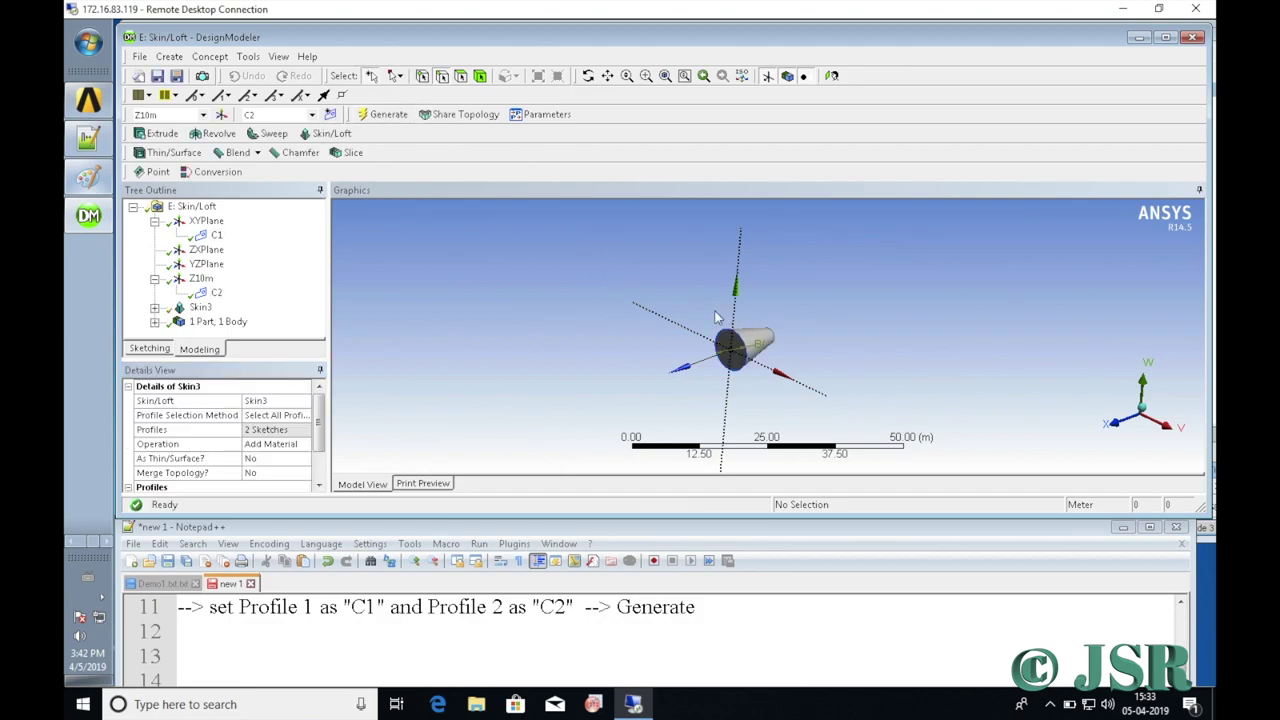
Examine the lofted body up close, from the side and facing its circular end.
click(646, 76)
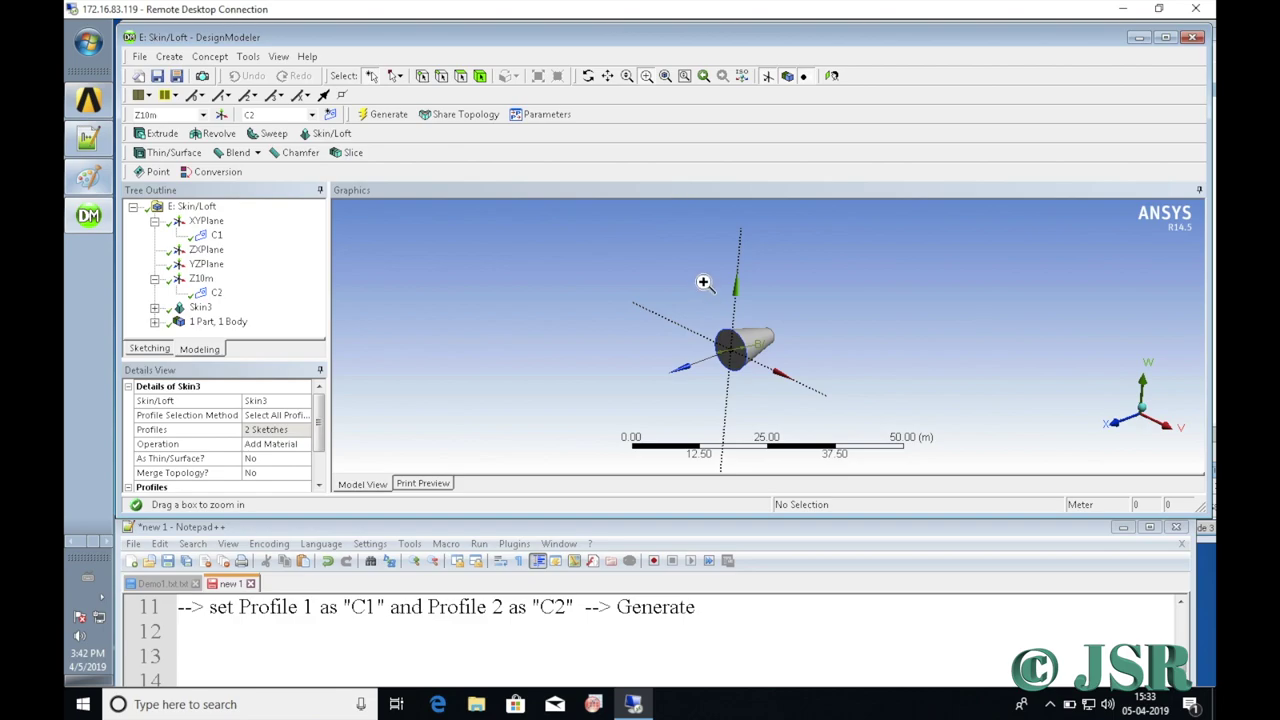
drag(690, 290, 826, 394)
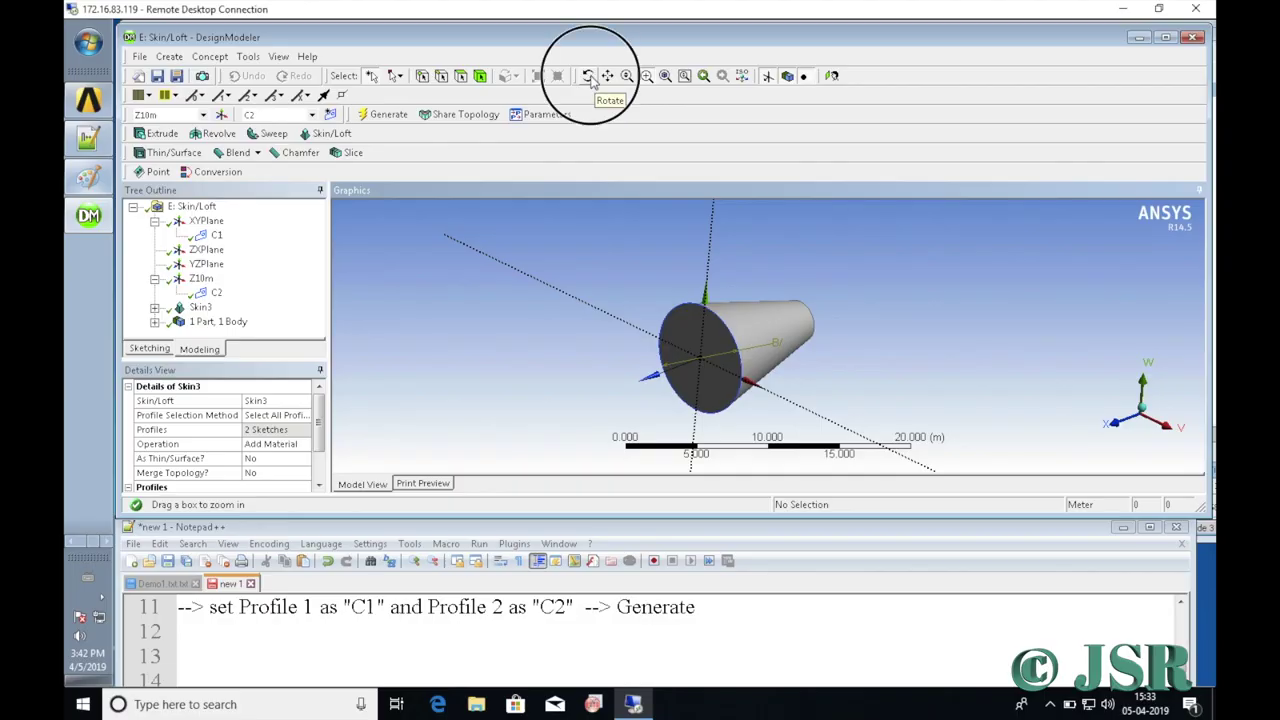
click(1150, 400)
click(1145, 395)
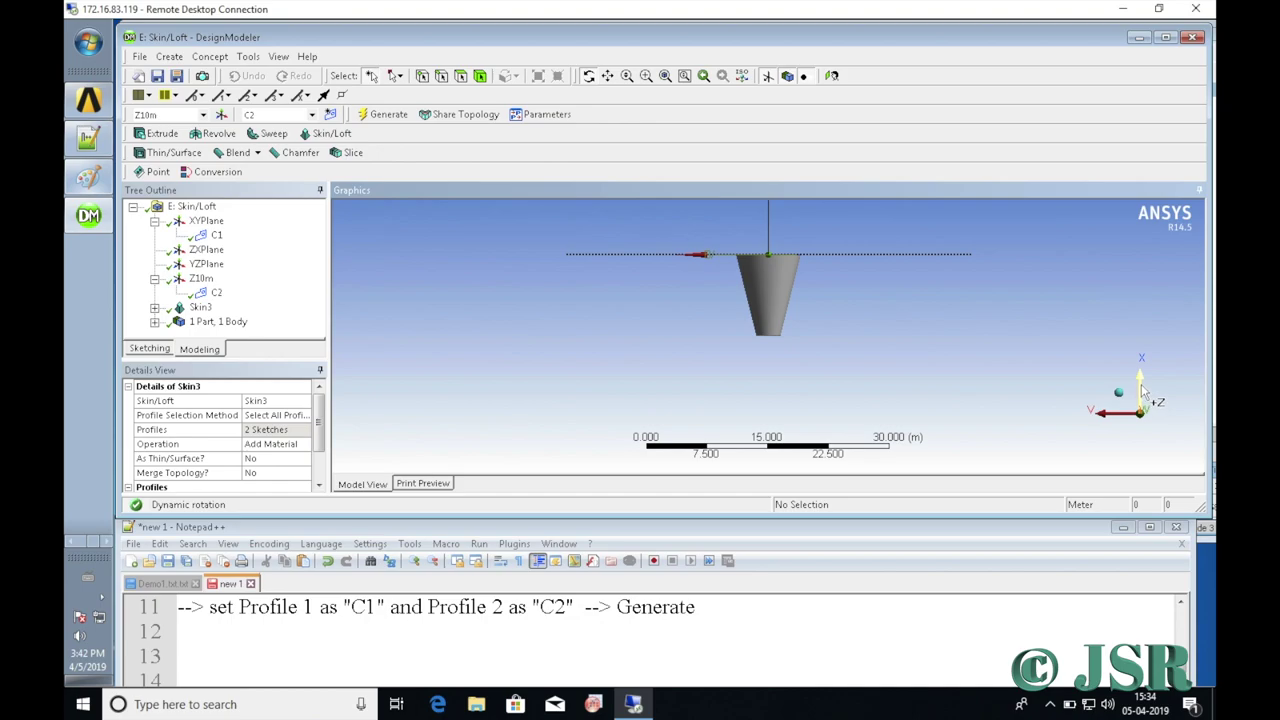
click(1141, 385)
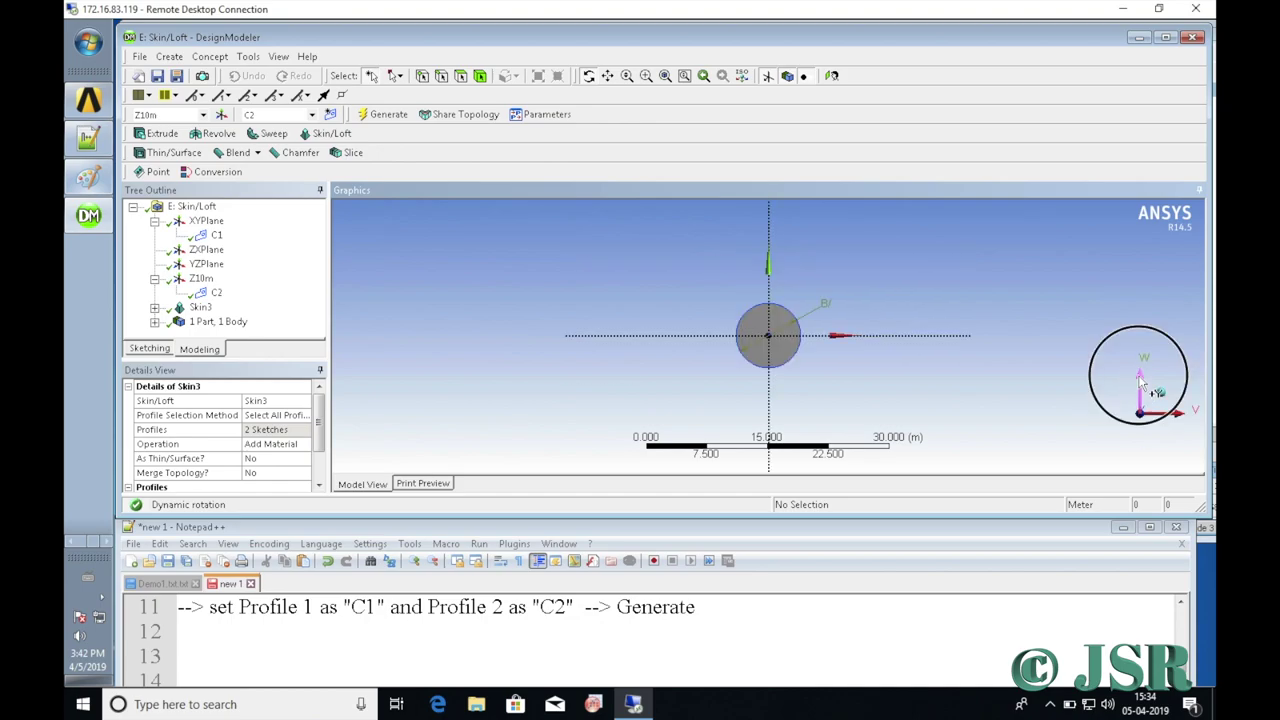
click(1141, 382)
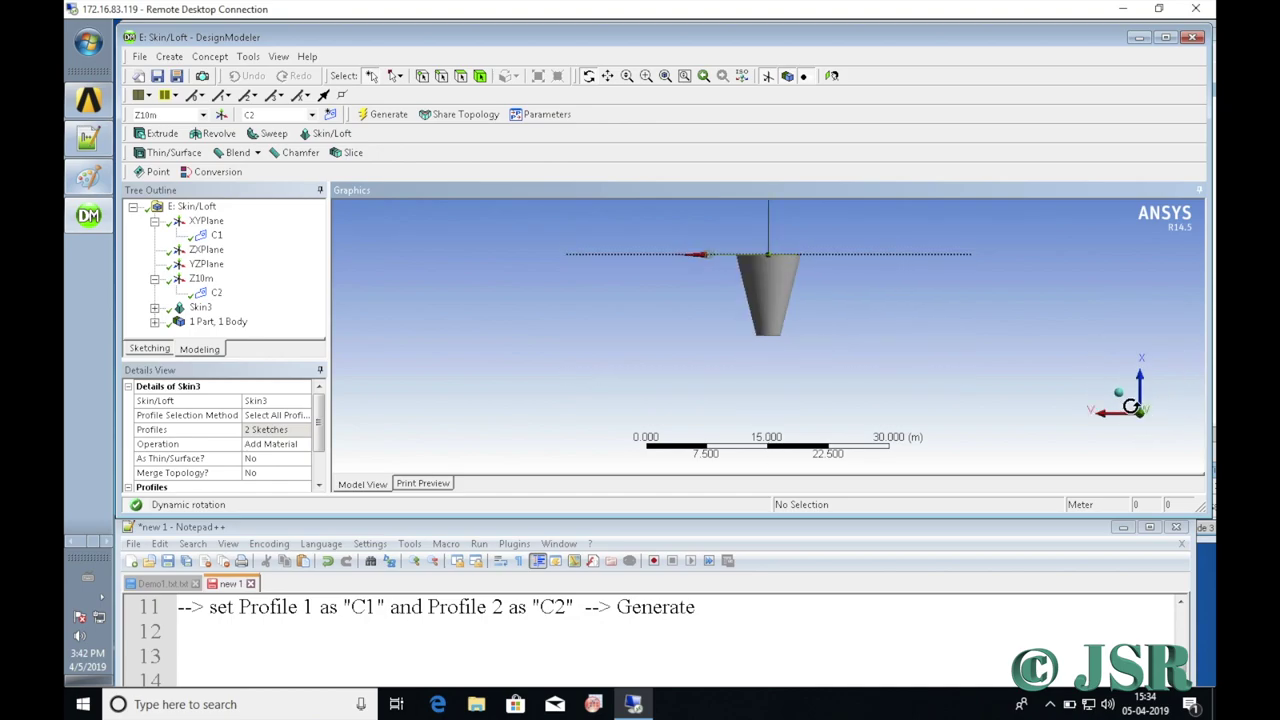
Make XYPlane the active plane and examine the lofted body along the X and Y axes and in isometric view.
click(206, 221)
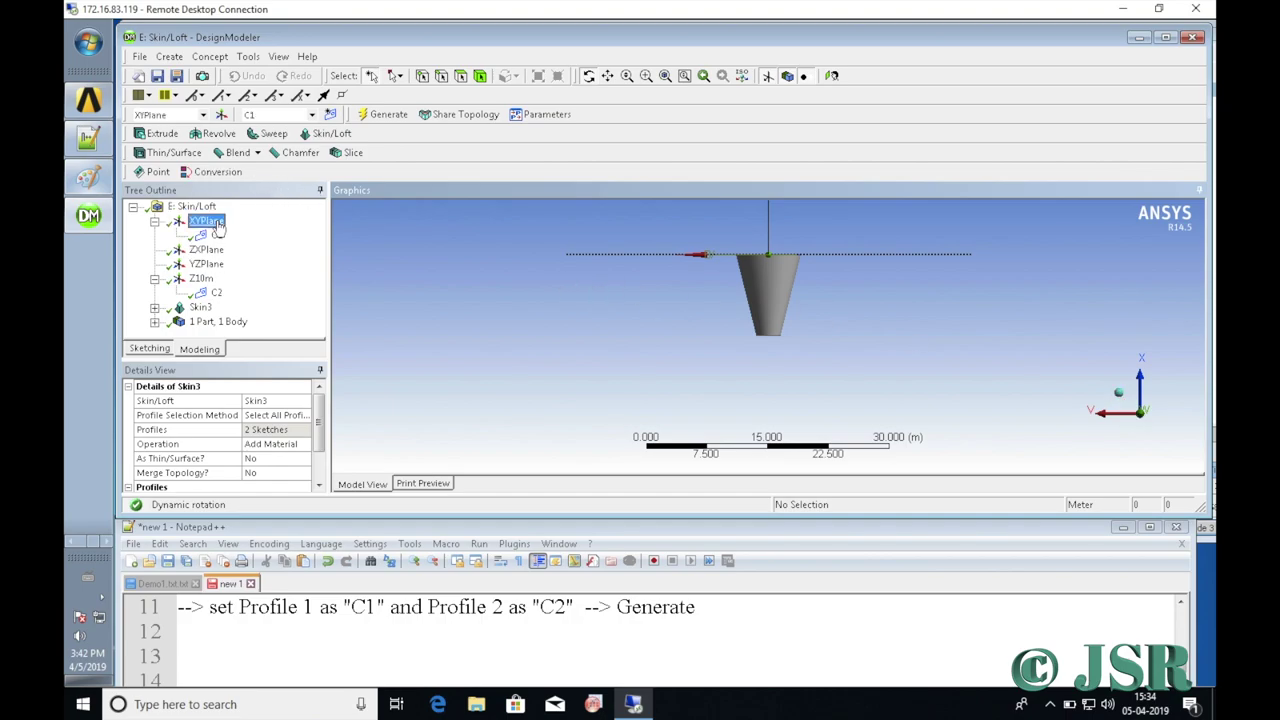
click(1121, 398)
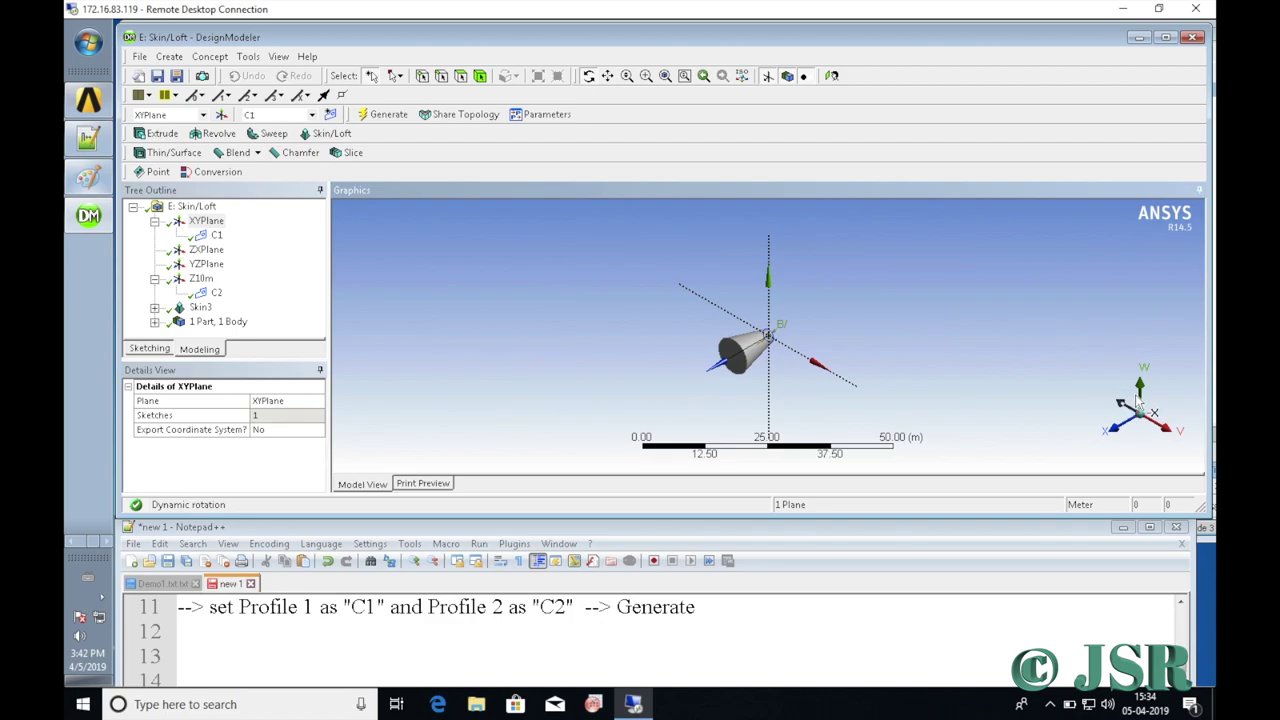
click(1141, 385)
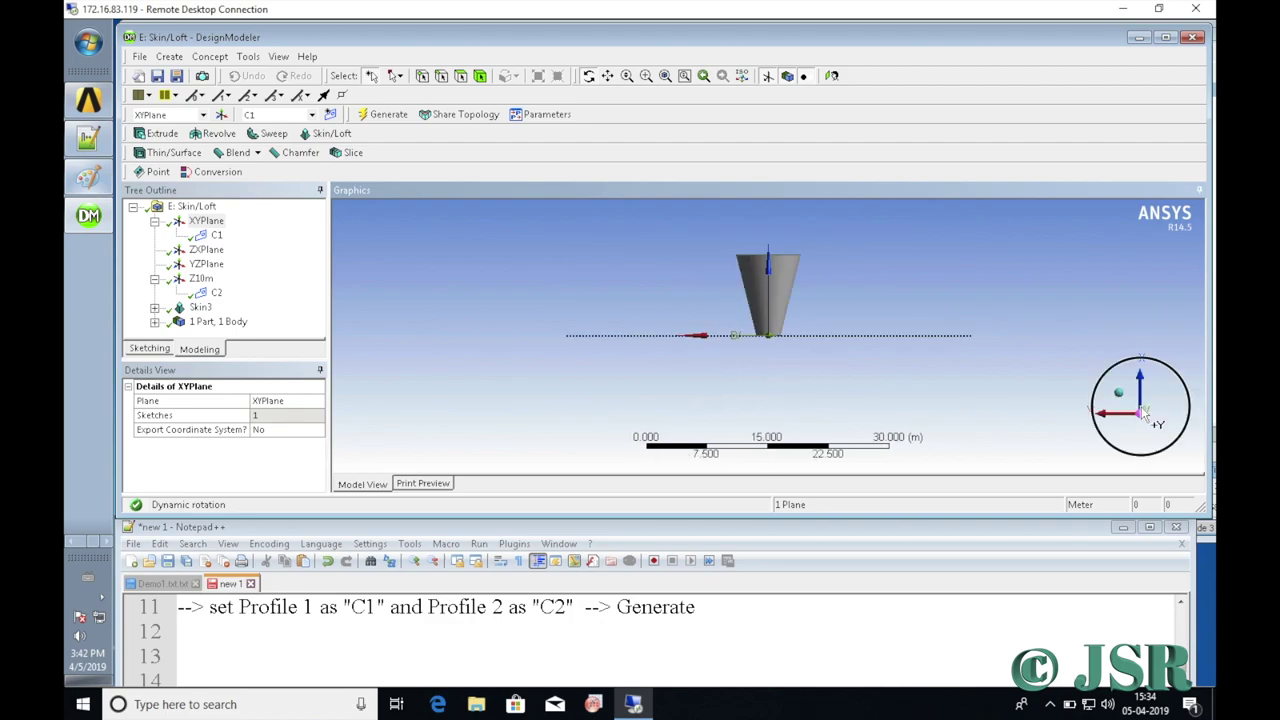
click(1105, 421)
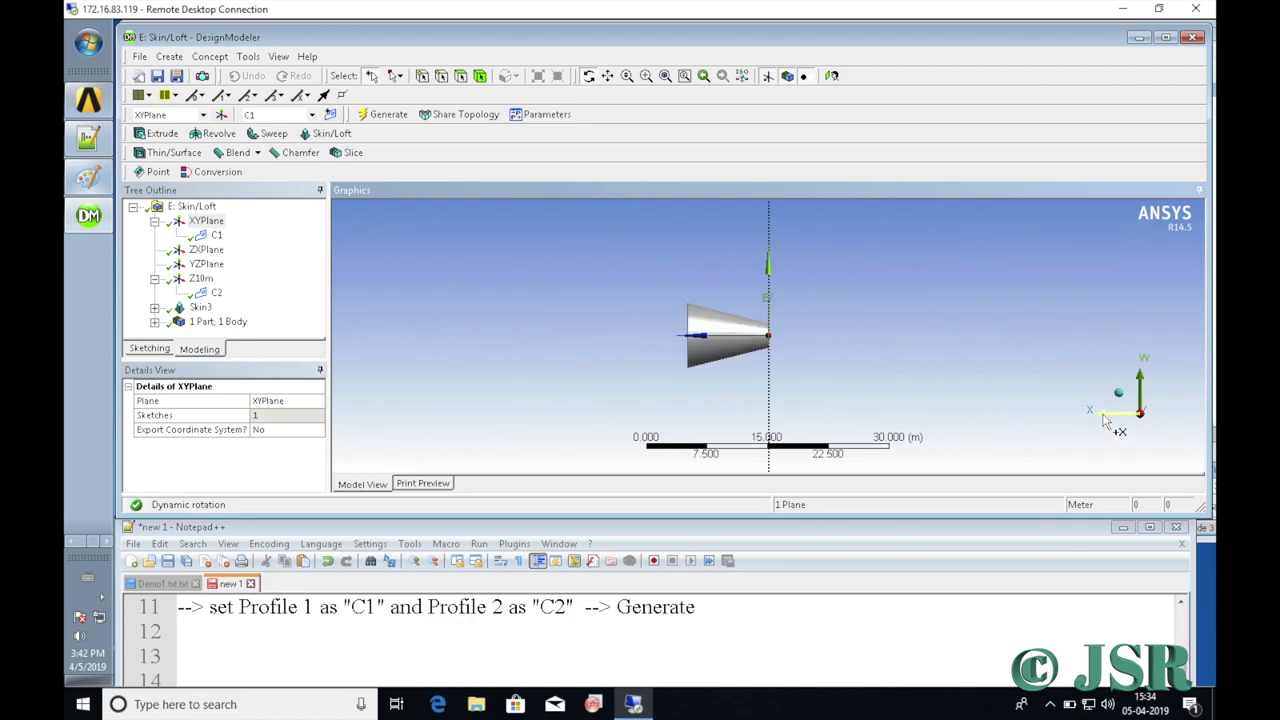
click(1122, 399)
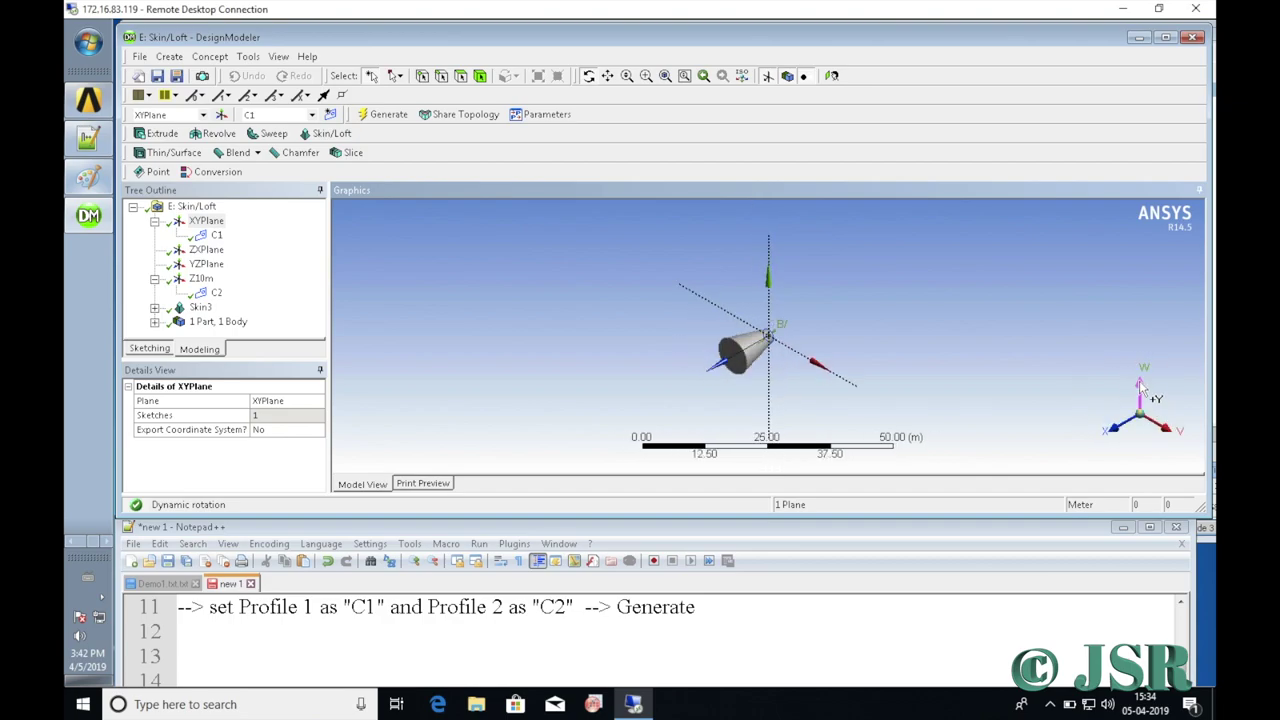
click(1150, 400)
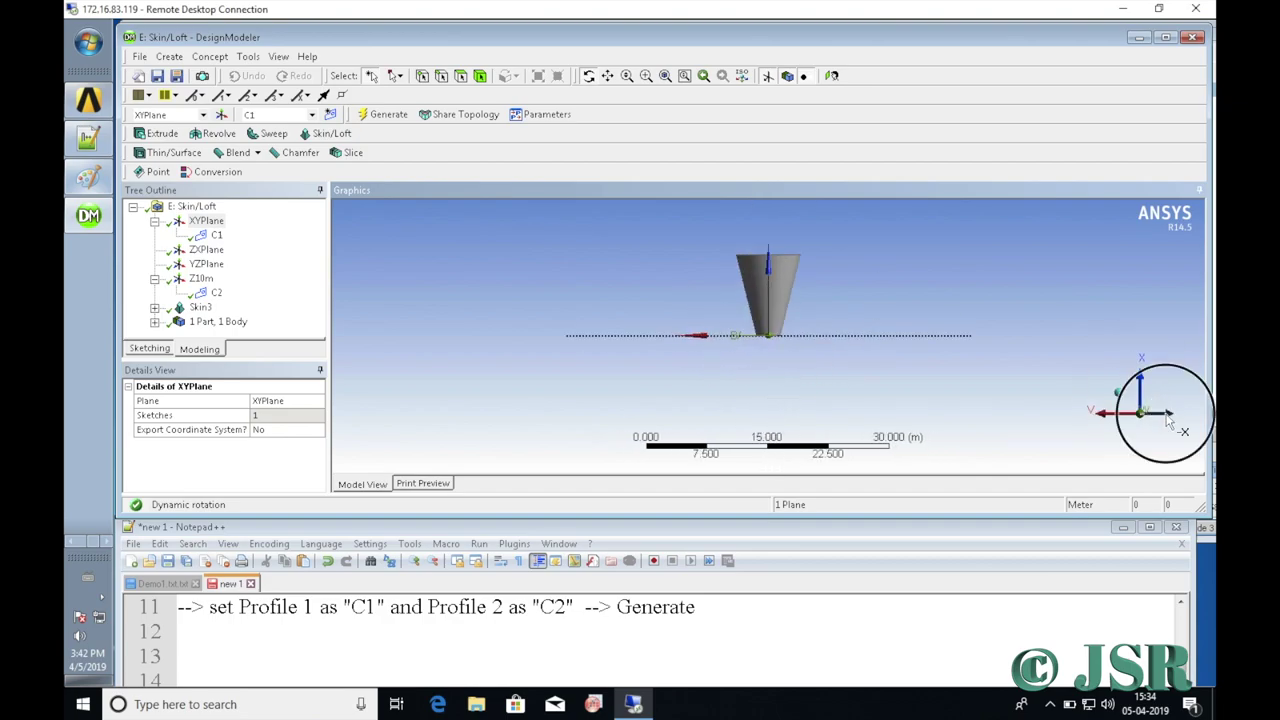
click(1166, 420)
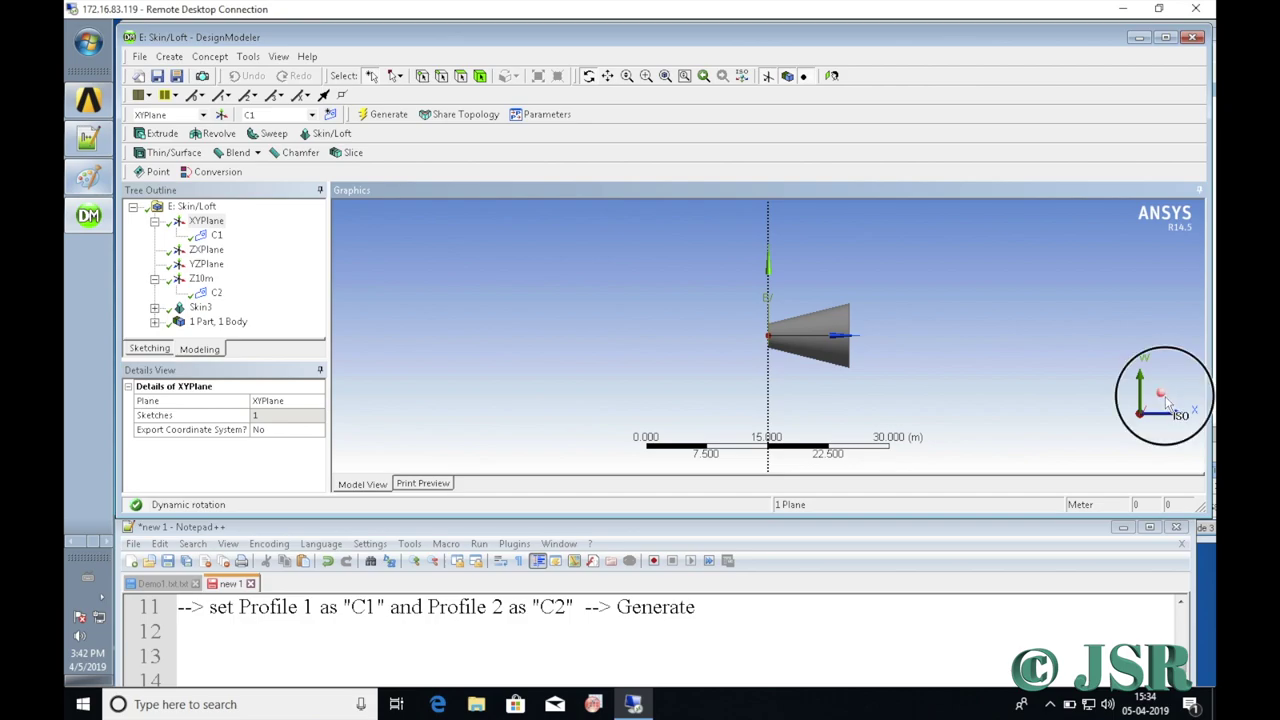
click(1161, 393)
Look at the XYPlane face-on to compare the two circles, and inspect the loft's tapered side from the C1 end.
right_click(950, 275)
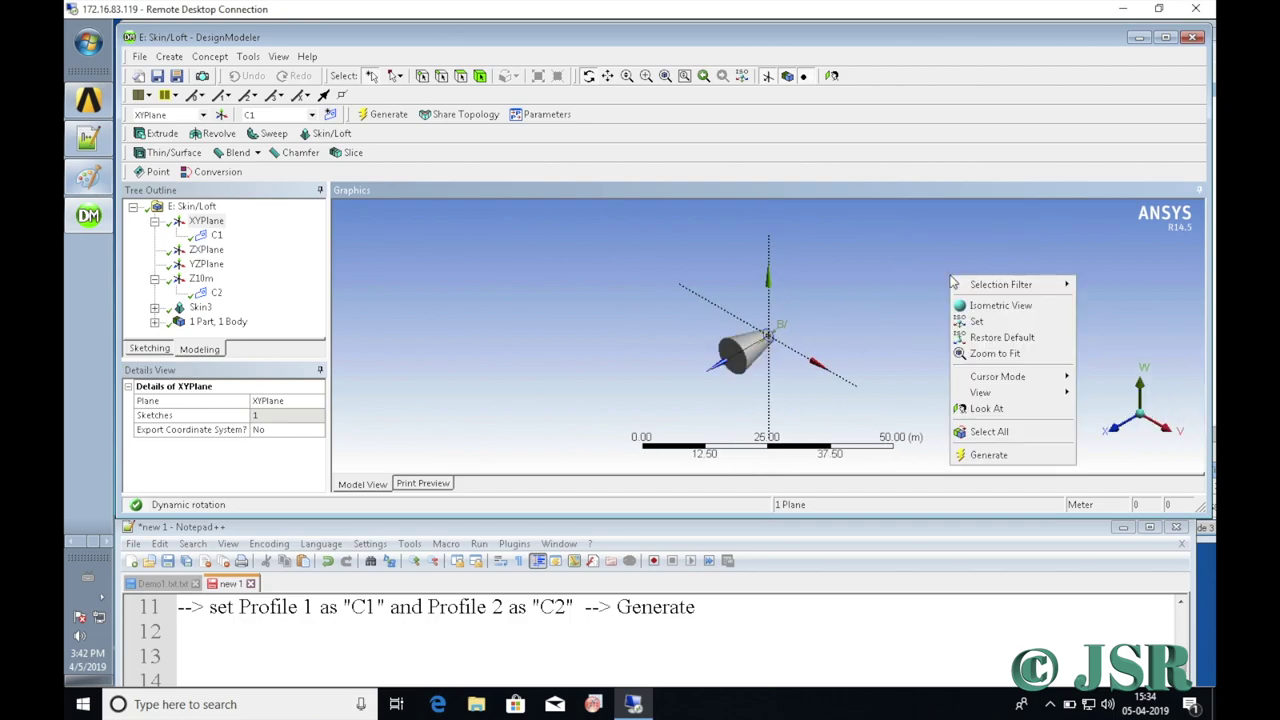
click(988, 409)
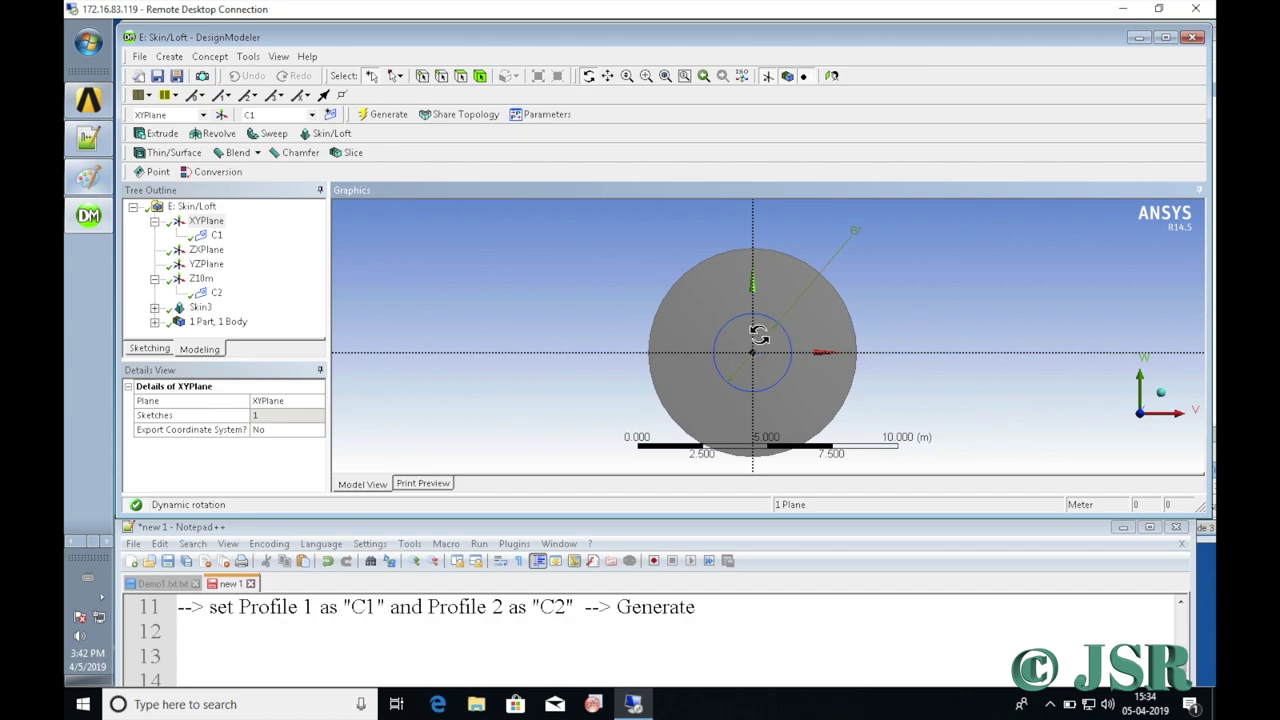
drag(720, 266, 719, 265)
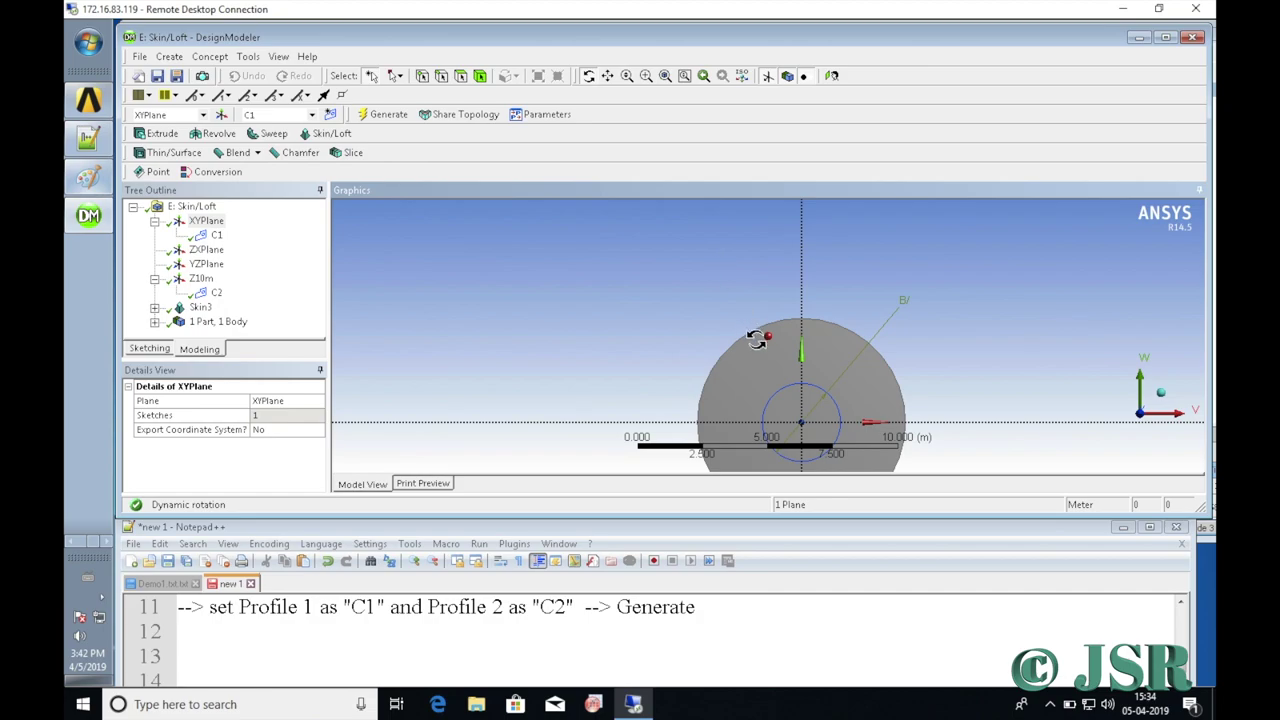
mouse_move(764, 354)
mouse_down()
mouse_move(770, 377)
mouse_move(768, 362)
mouse_up()
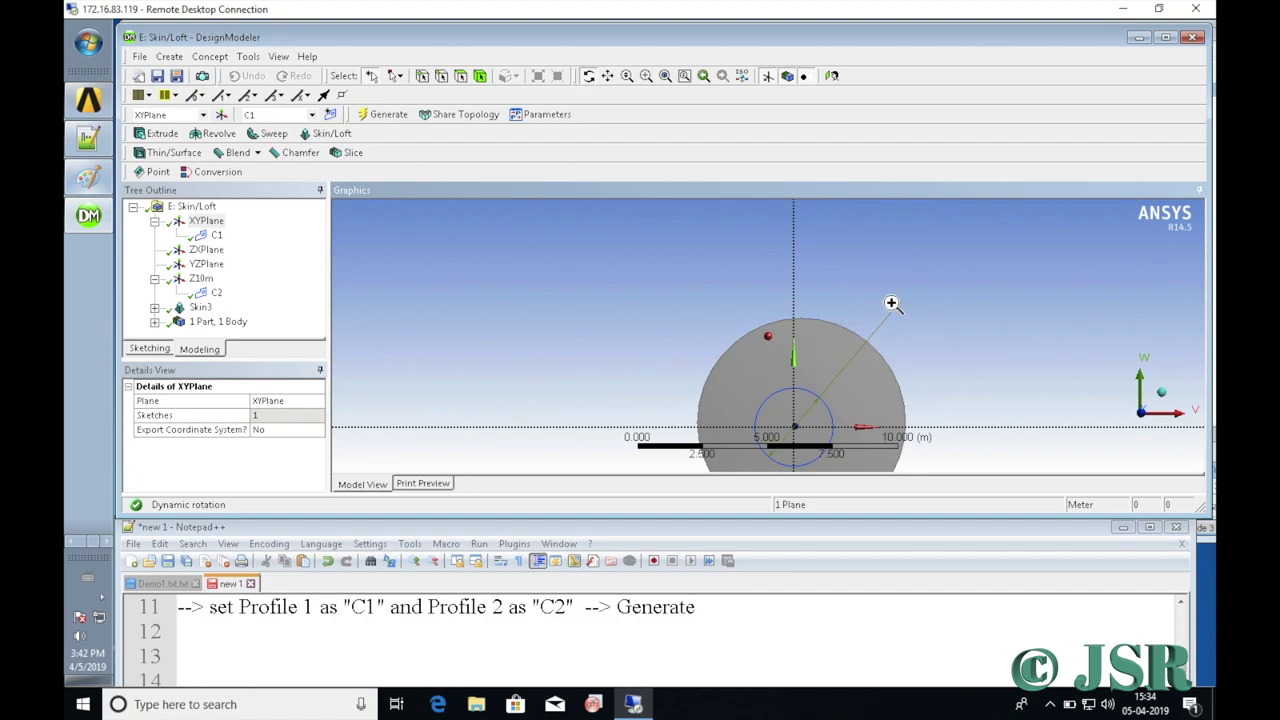
right_click(893, 308)
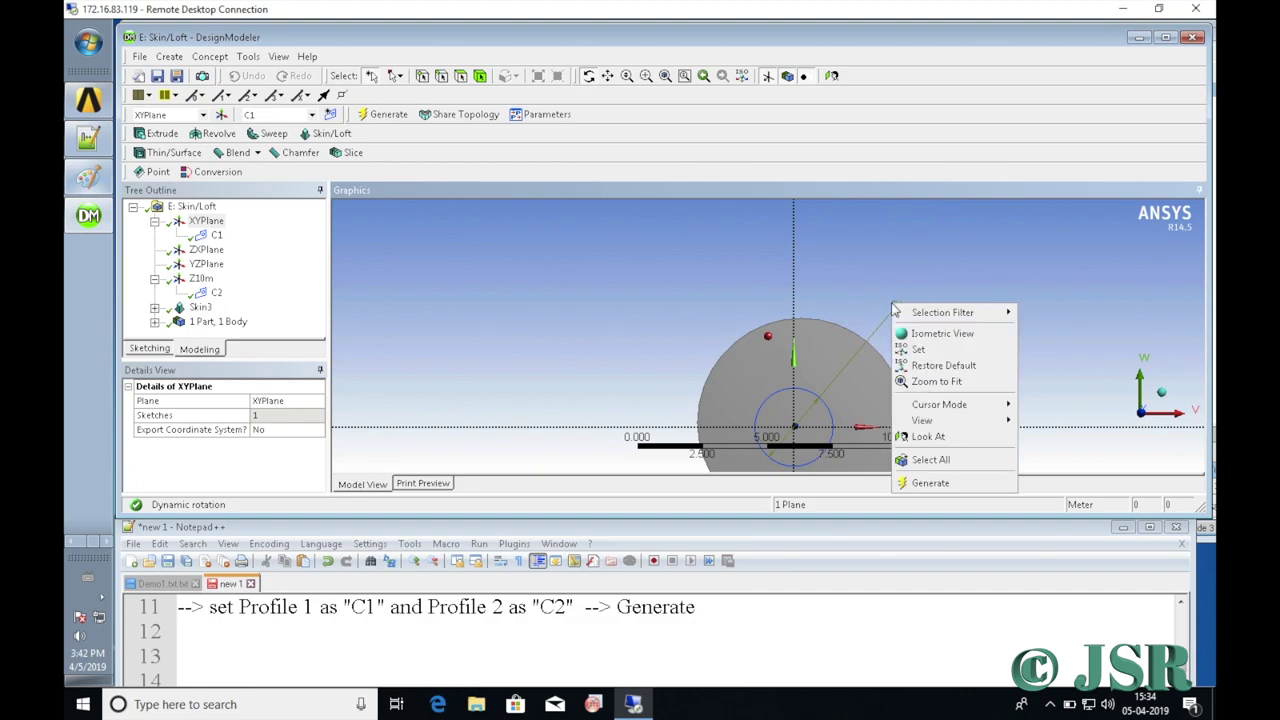
click(930, 436)
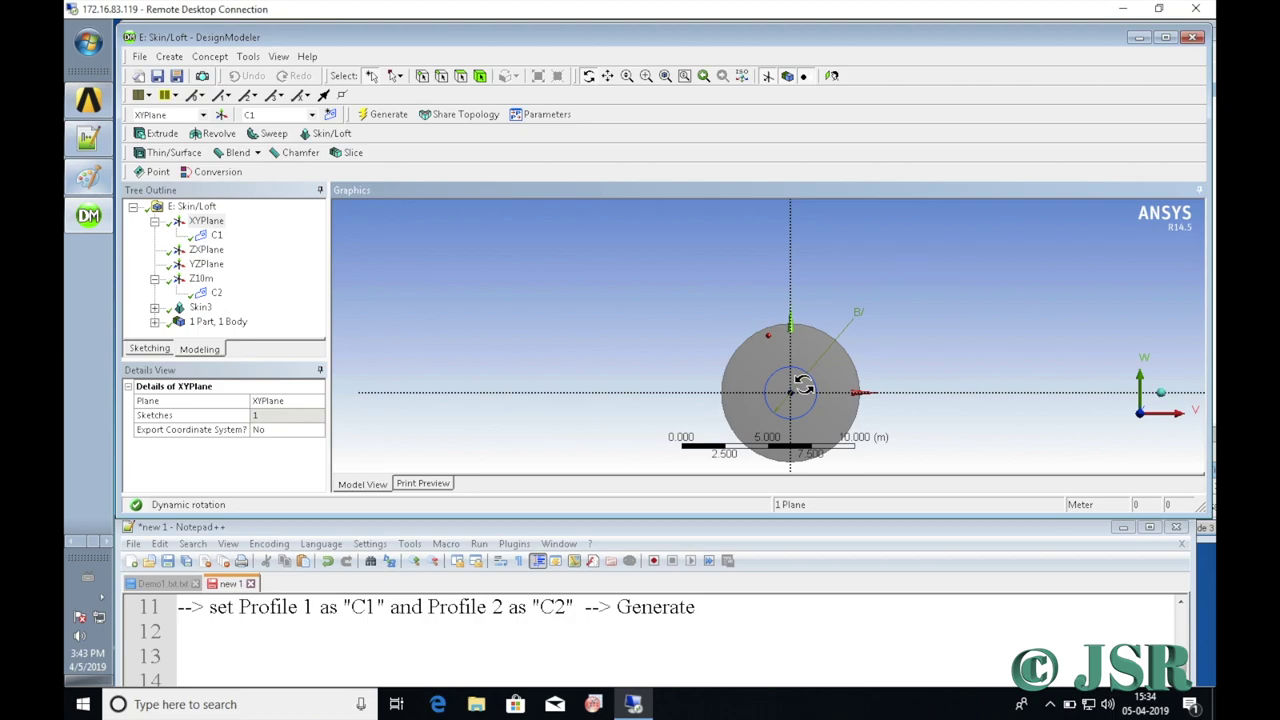
drag(803, 385, 1045, 337)
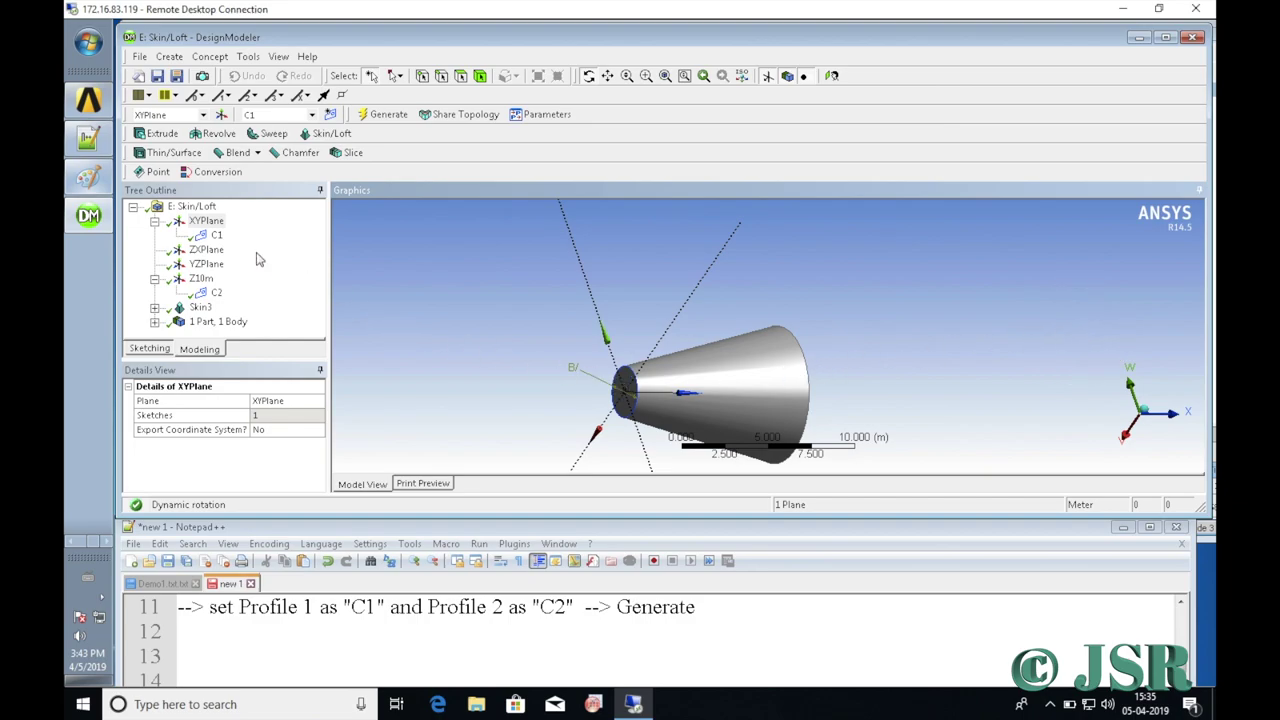
Select sketch C1 and examine the lofted cone standing upright with its small C1 end facing up.
click(216, 236)
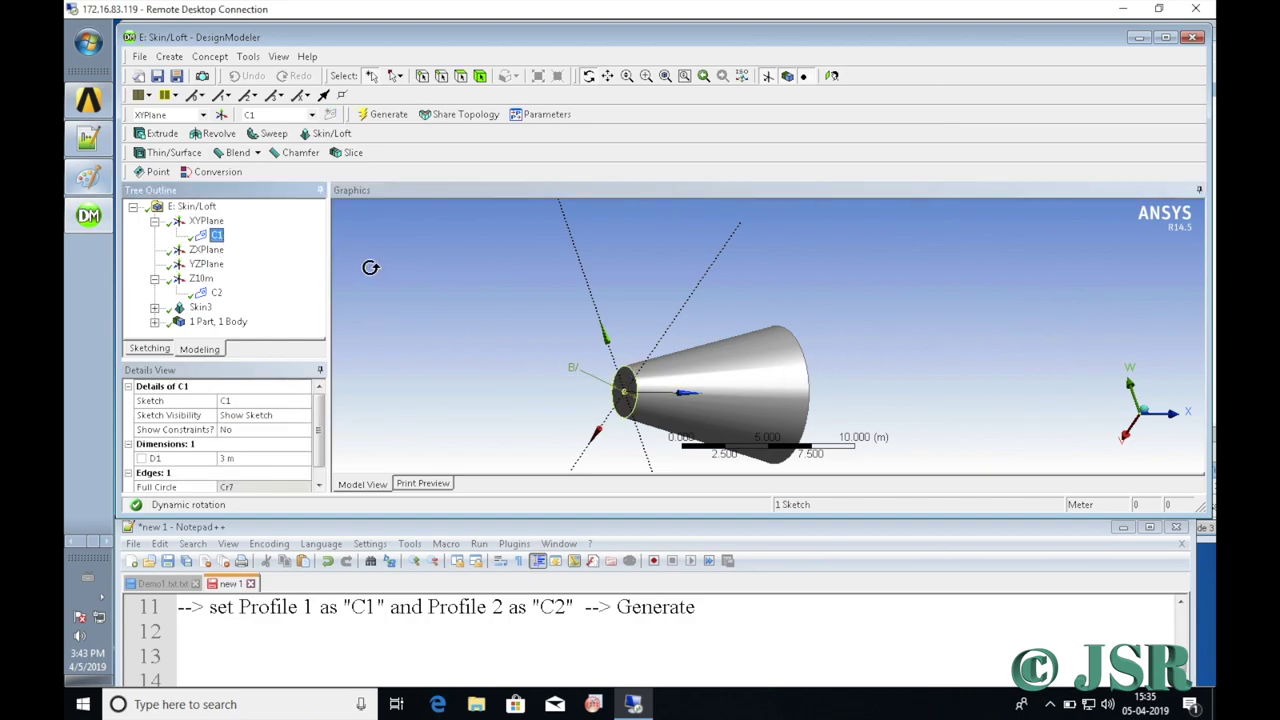
drag(724, 390, 919, 295)
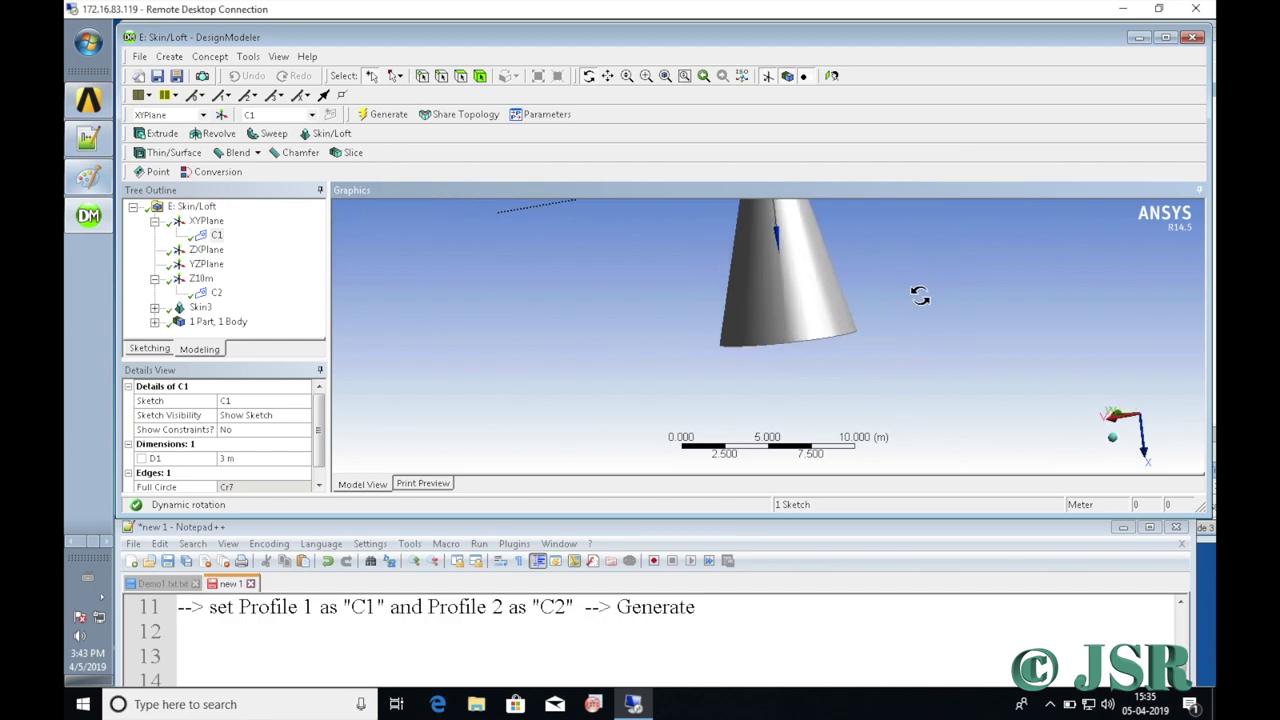
click(607, 75)
drag(791, 249, 874, 332)
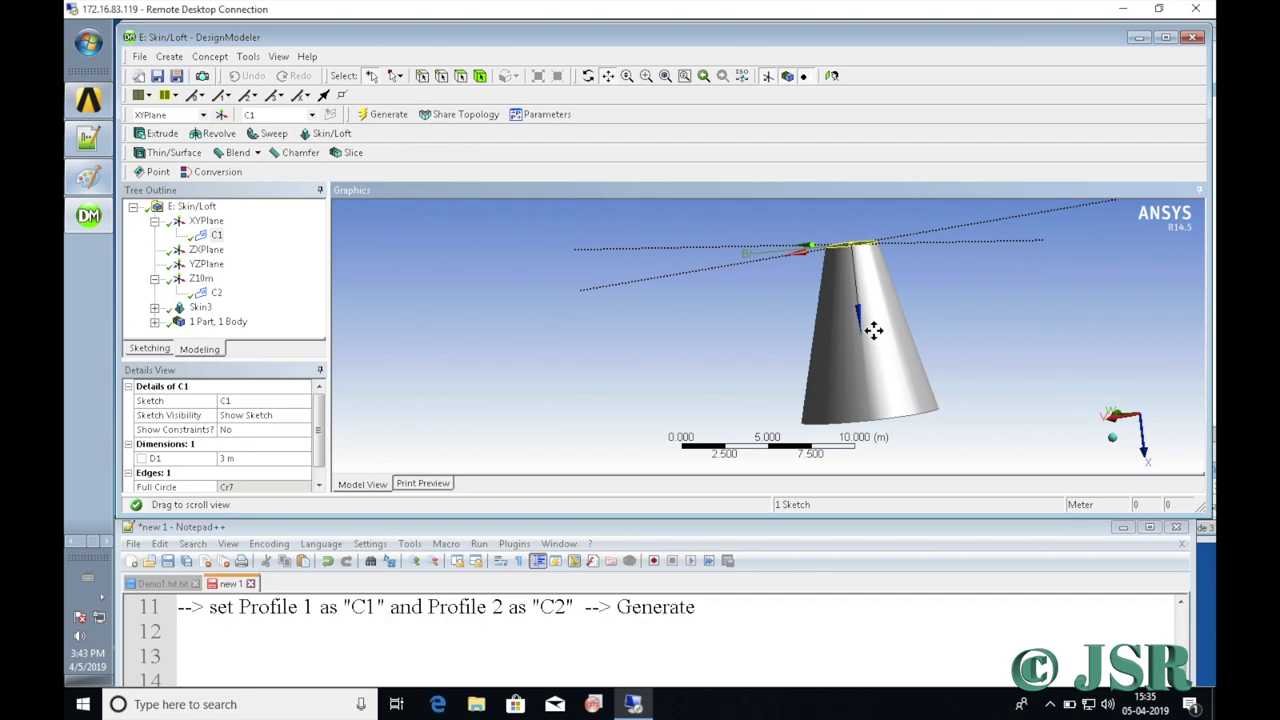
click(588, 77)
mouse_move(836, 256)
mouse_down()
mouse_move(849, 270)
mouse_move(906, 251)
mouse_move(1029, 246)
mouse_up()
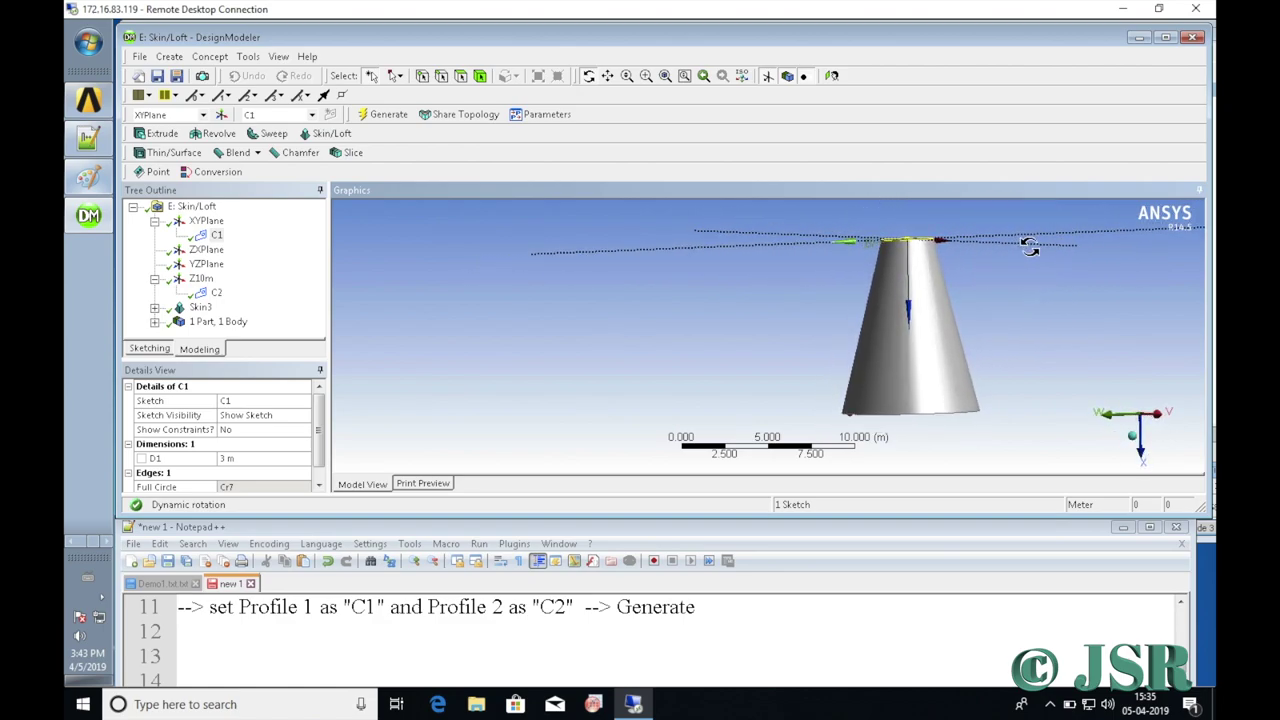
click(607, 77)
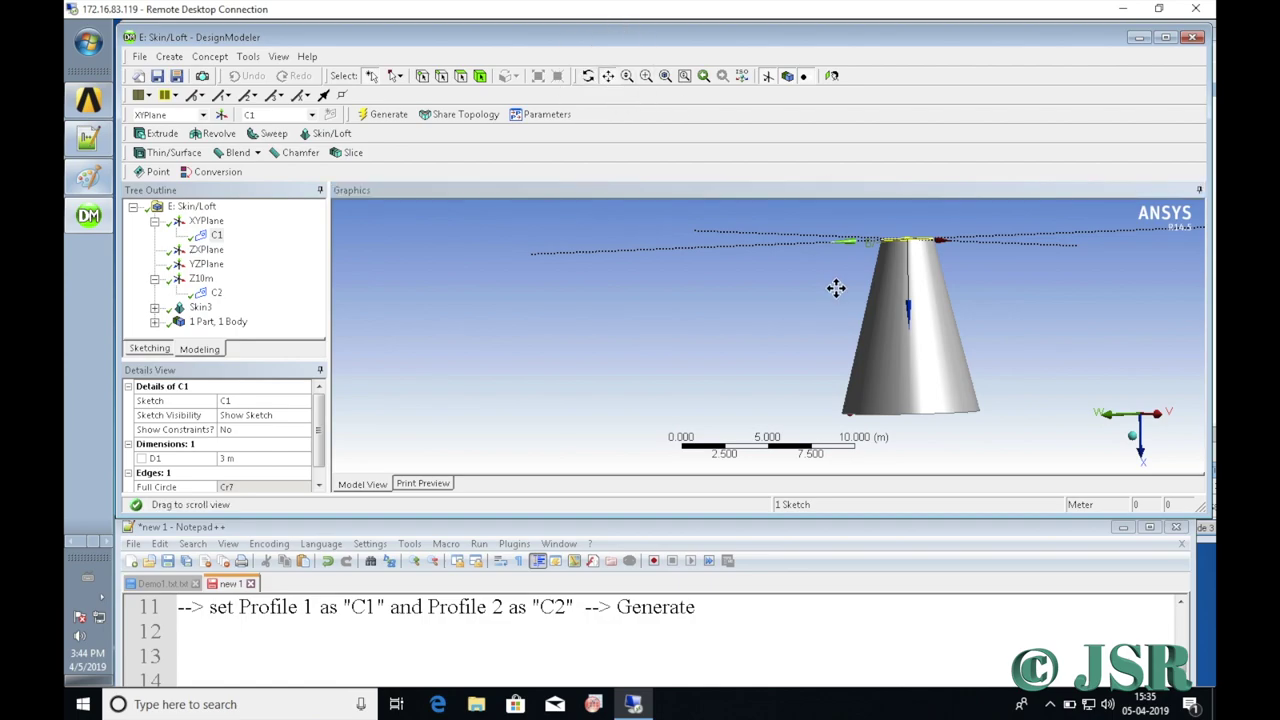
drag(903, 306, 723, 346)
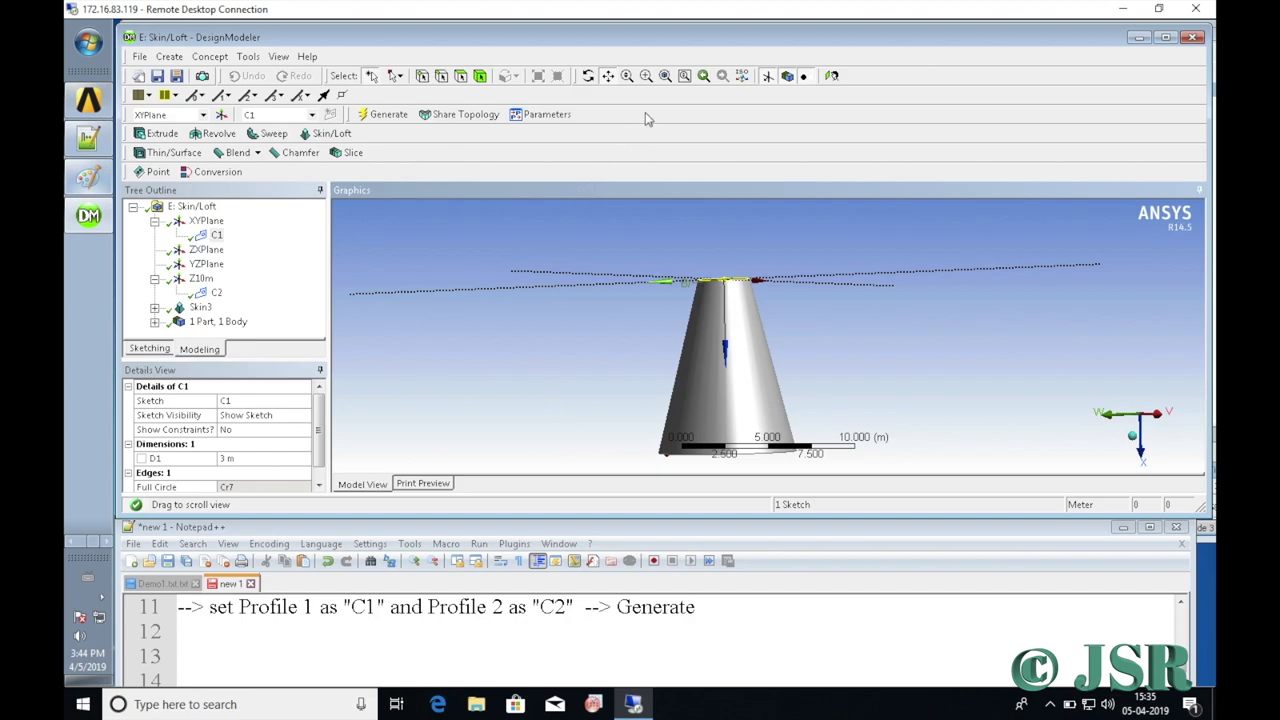
click(666, 78)
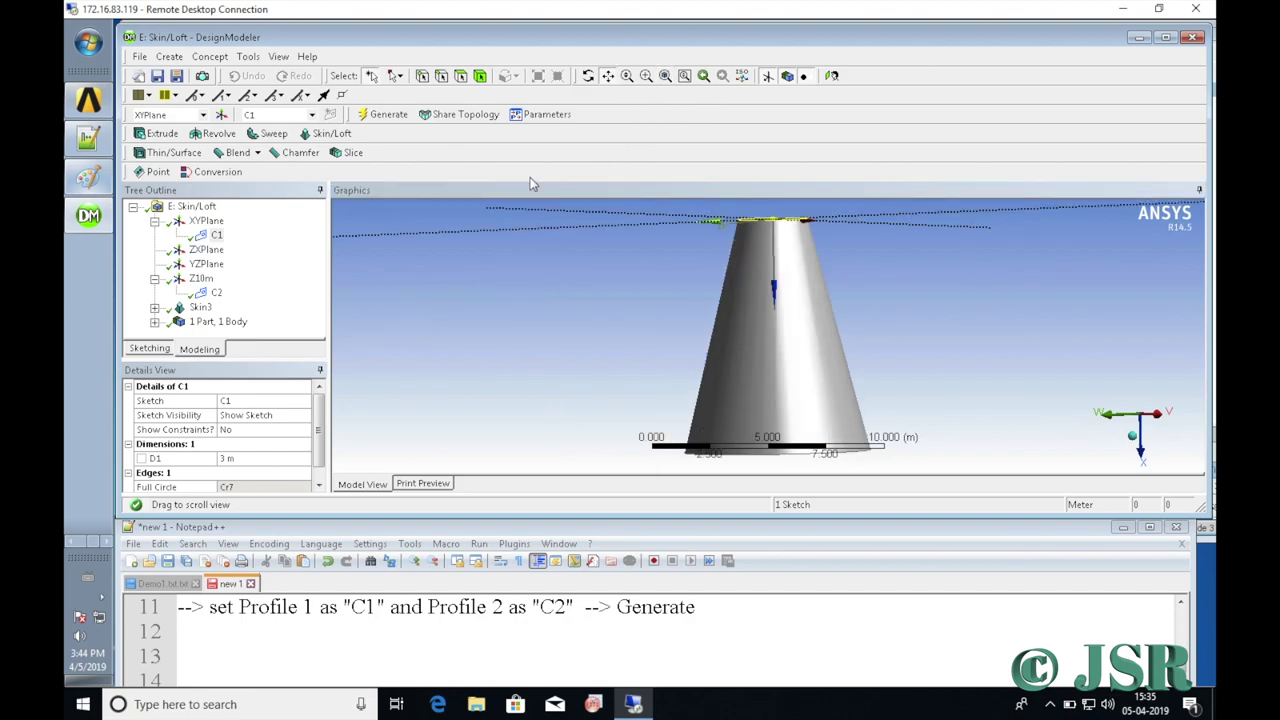
drag(795, 270, 798, 446)
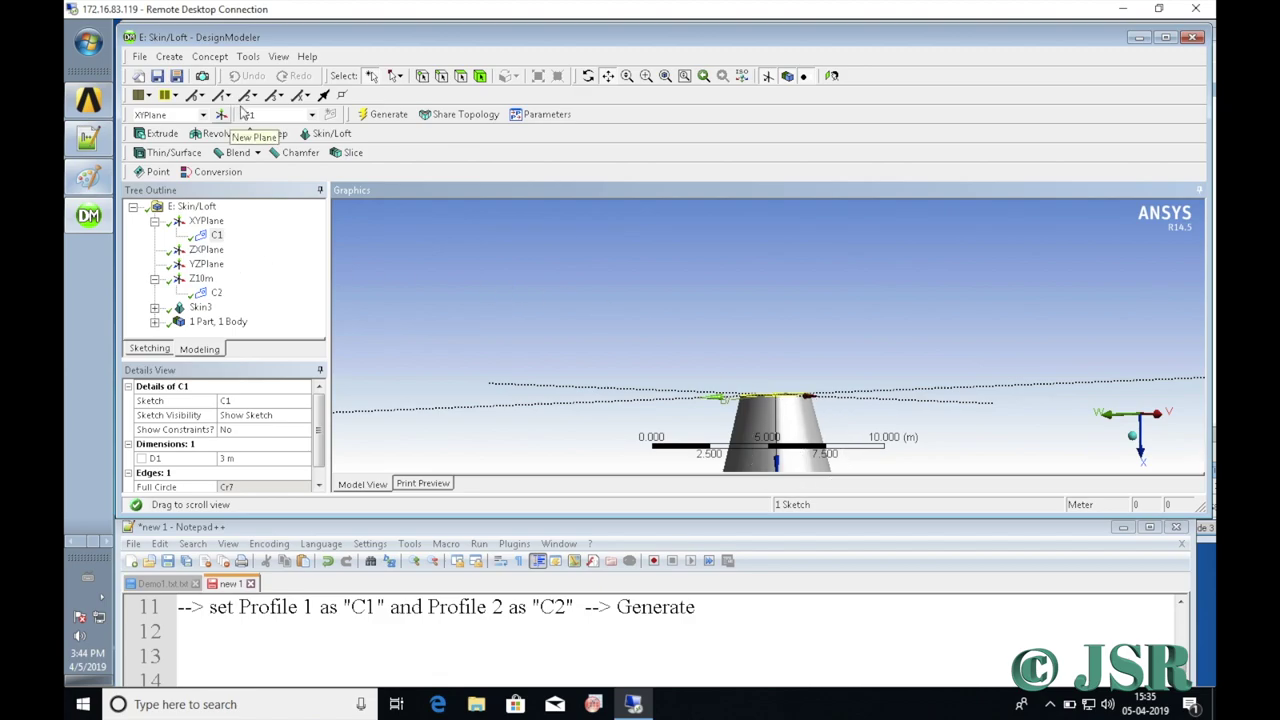
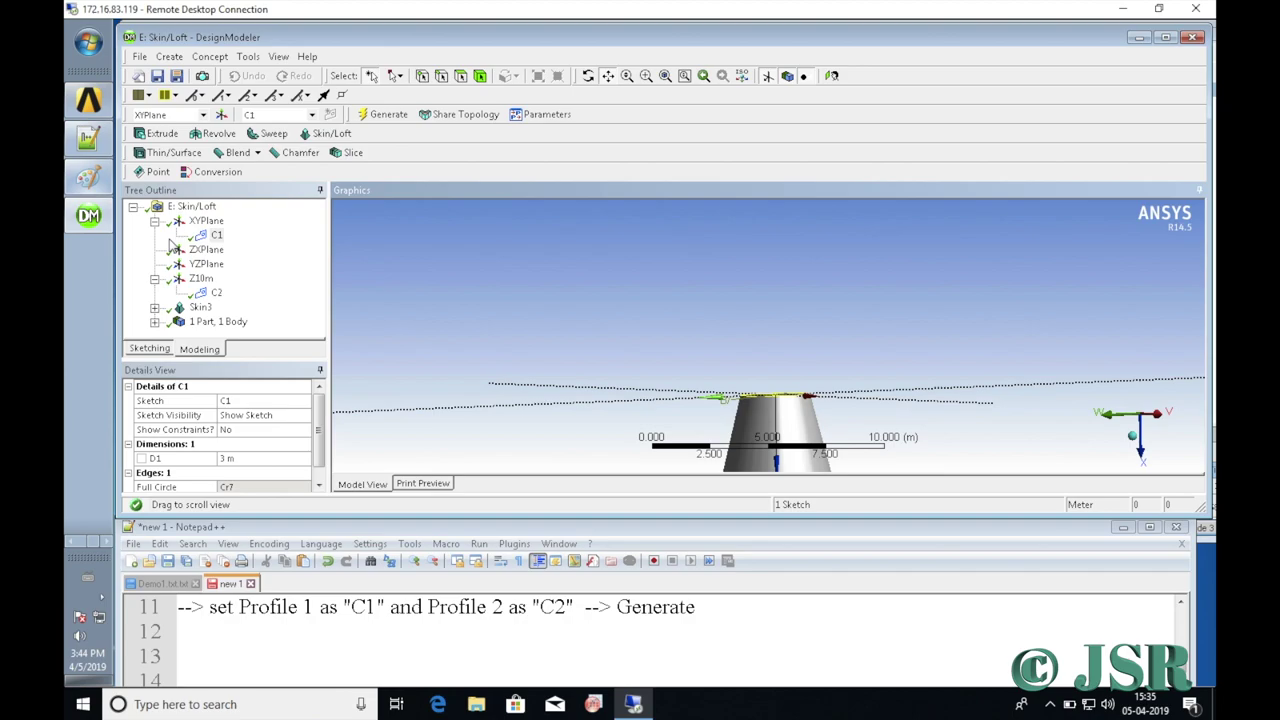
Create a new sketch on ZXPlane and rename it L1.
click(201, 279)
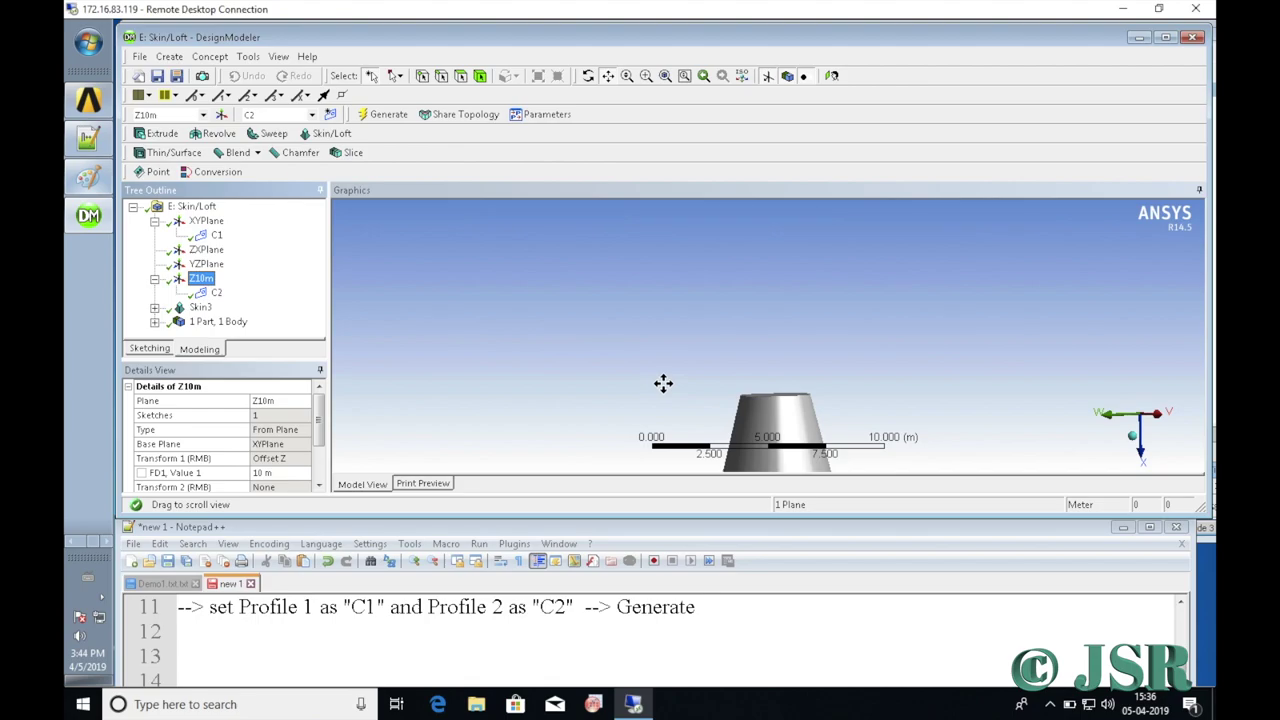
click(207, 250)
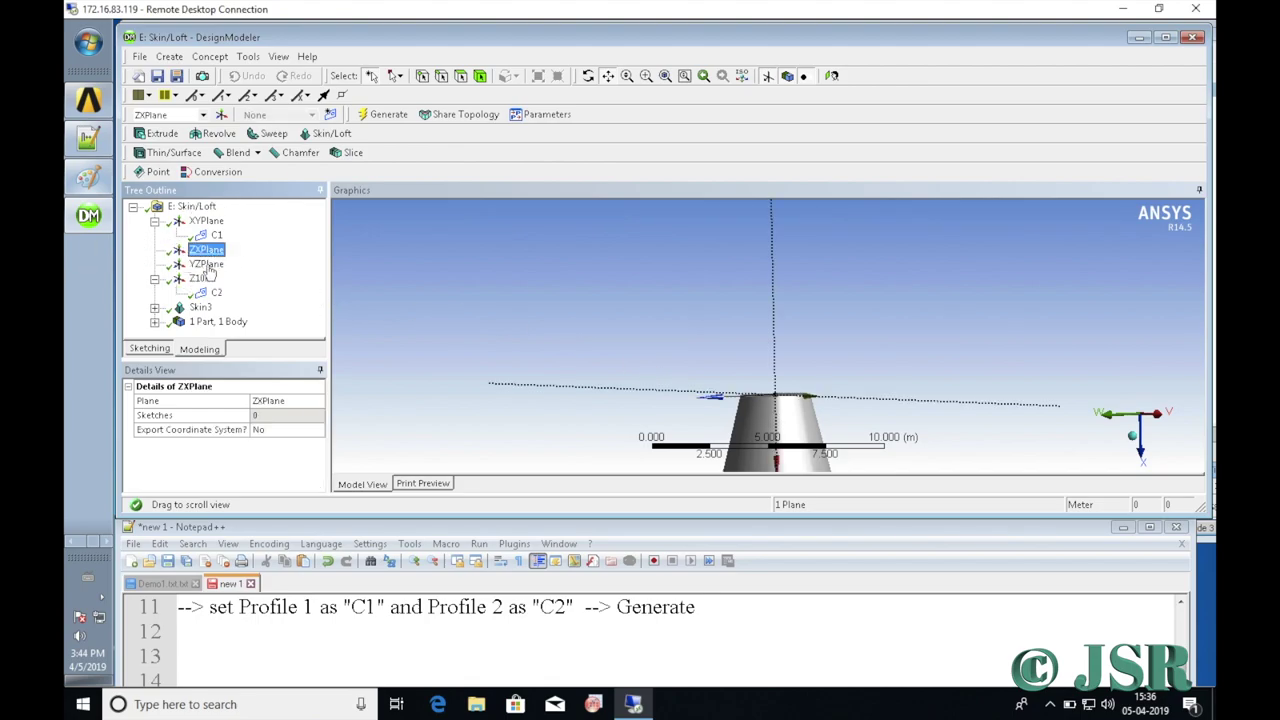
click(330, 115)
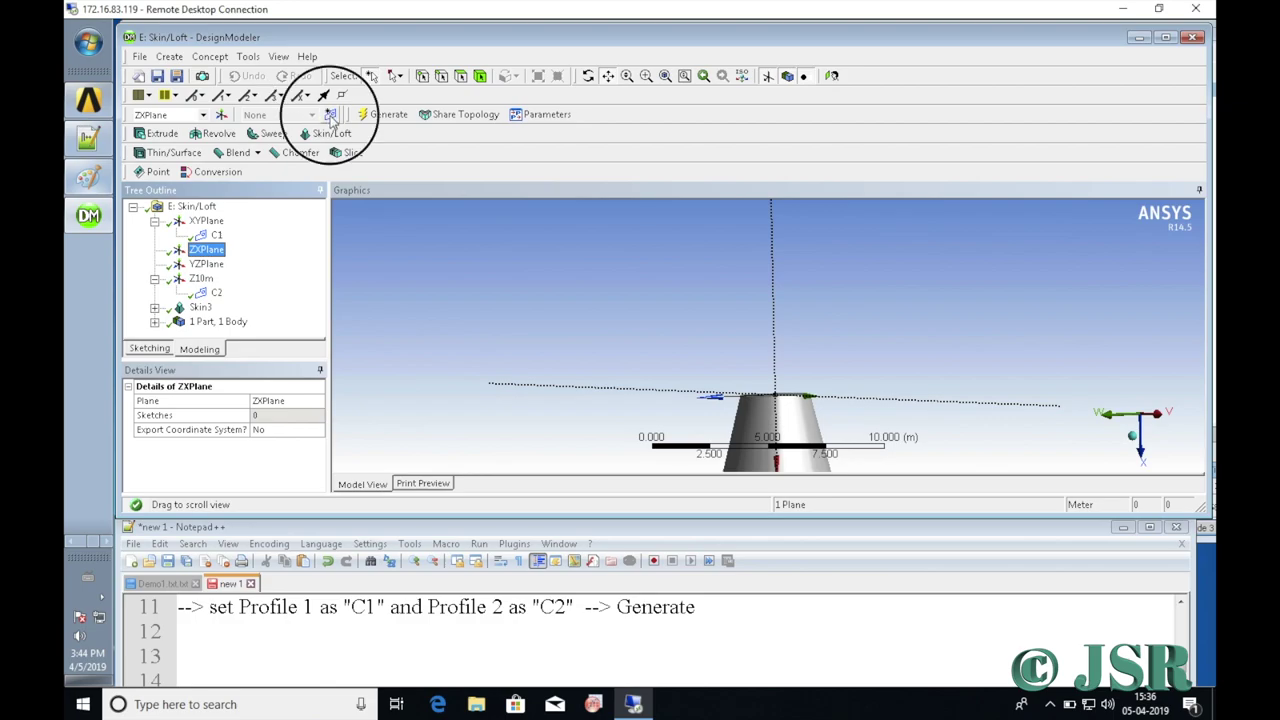
click(231, 265)
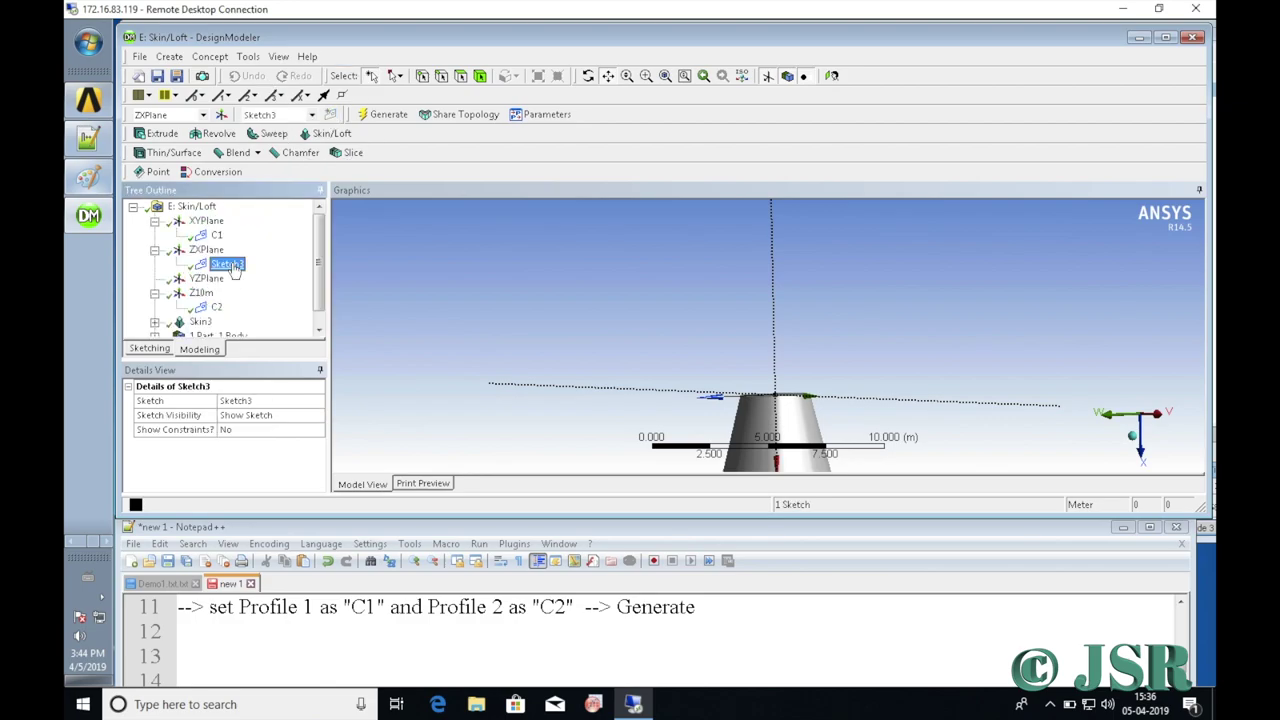
right_click(231, 265)
click(276, 381)
text(L)
key(Return)
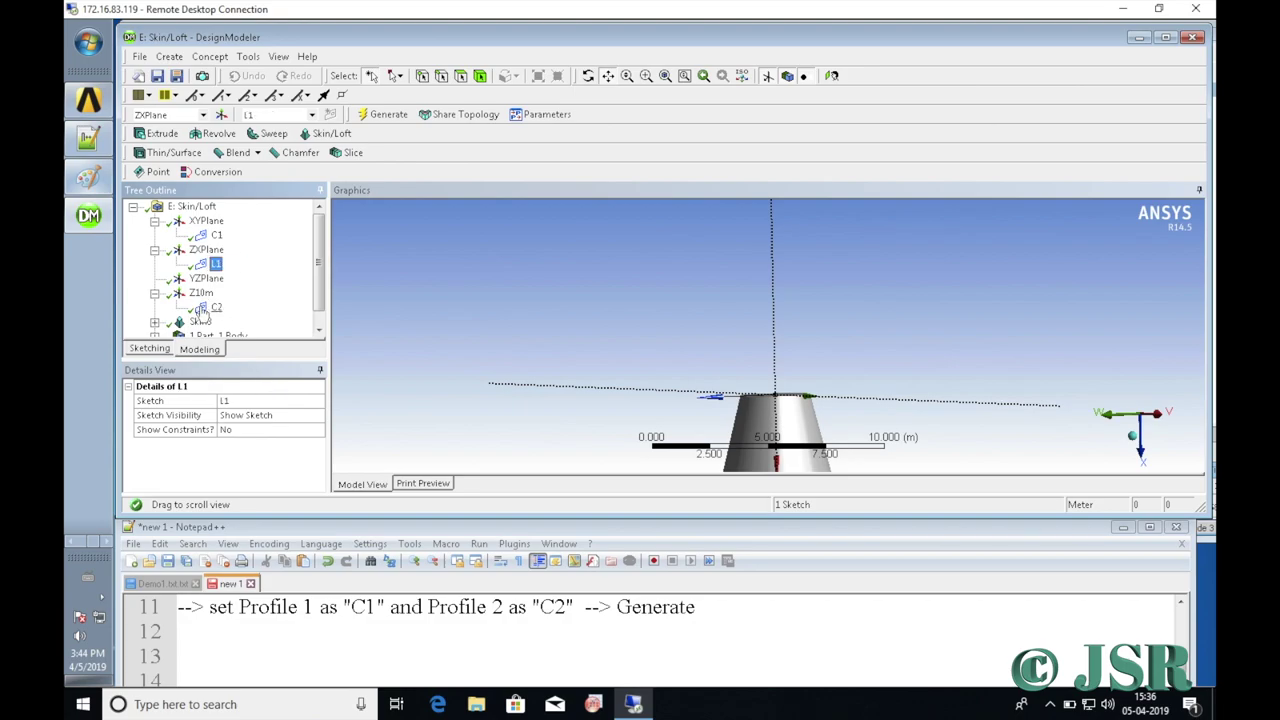
Draw a line about 4.8 m long in sketch L1, from the origin along the vertical axis away from the cone.
click(161, 349)
click(153, 228)
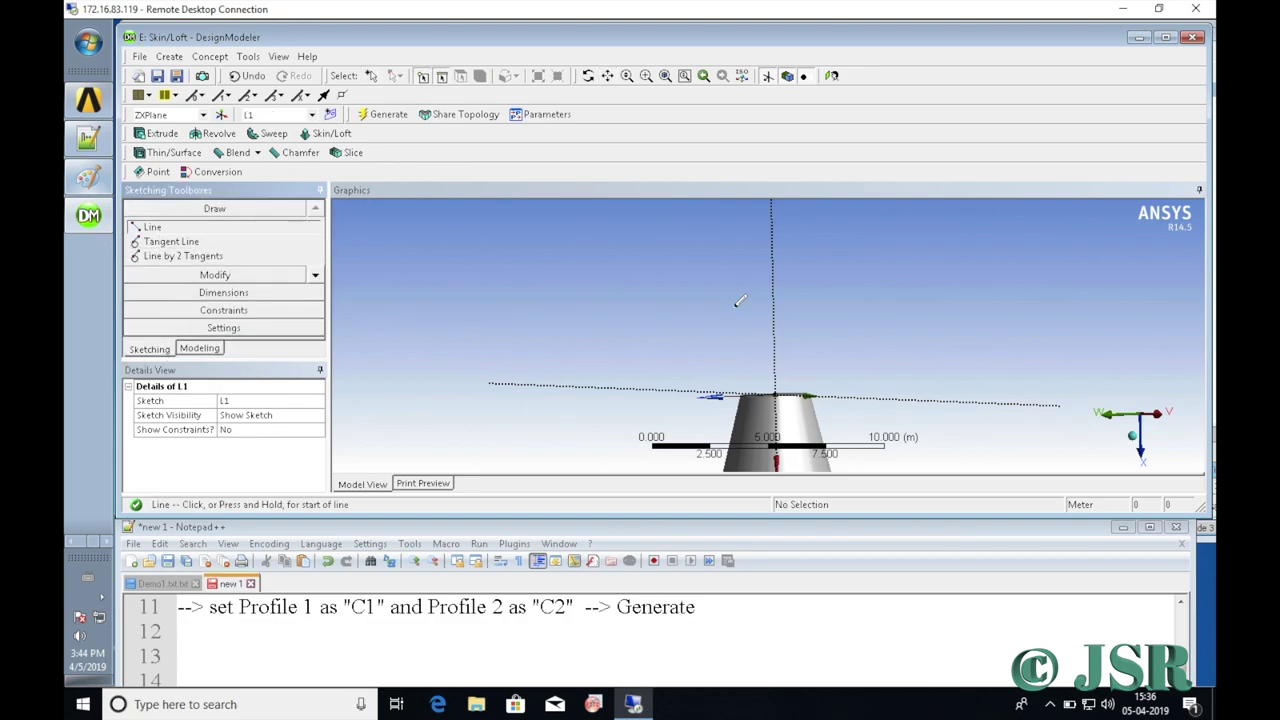
click(776, 392)
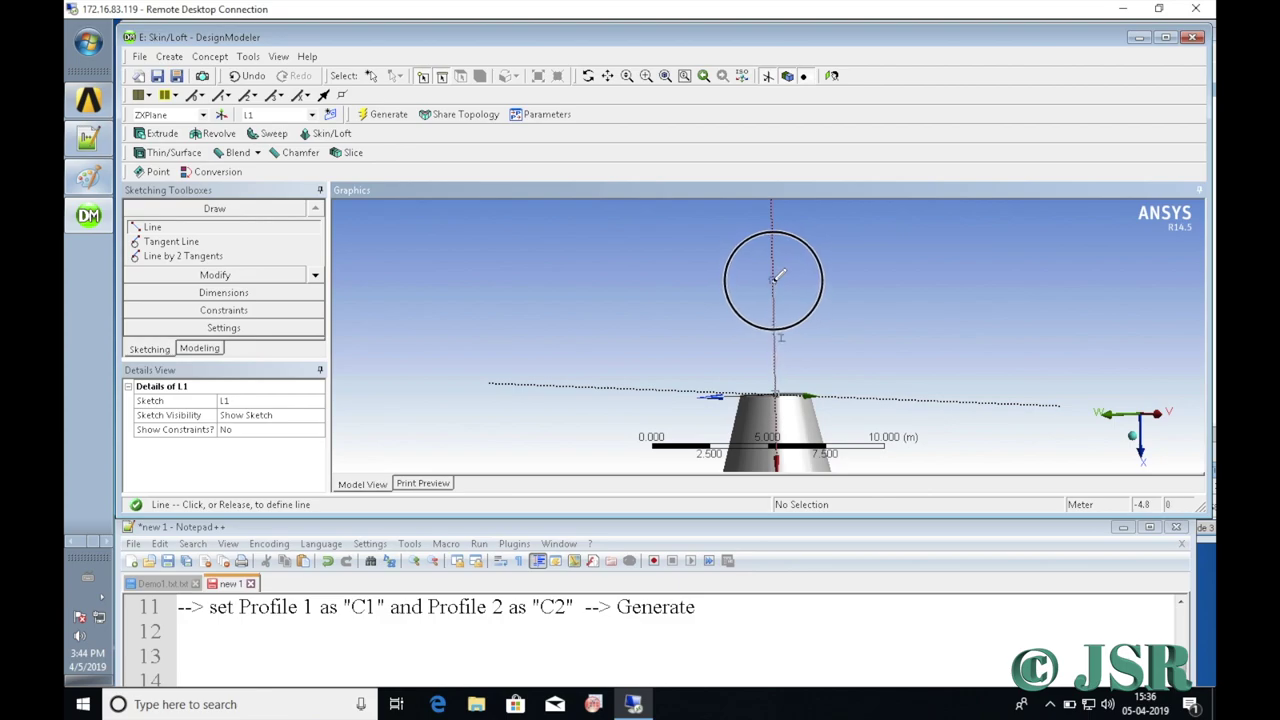
click(774, 279)
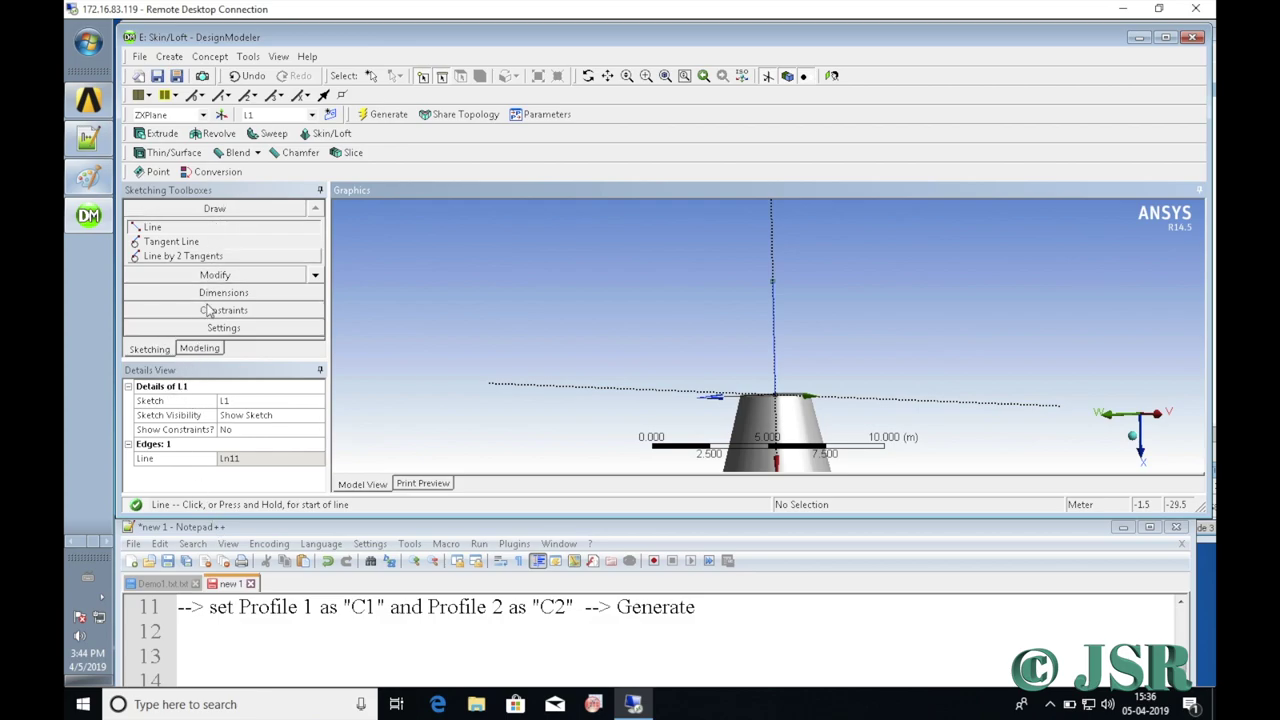
click(200, 348)
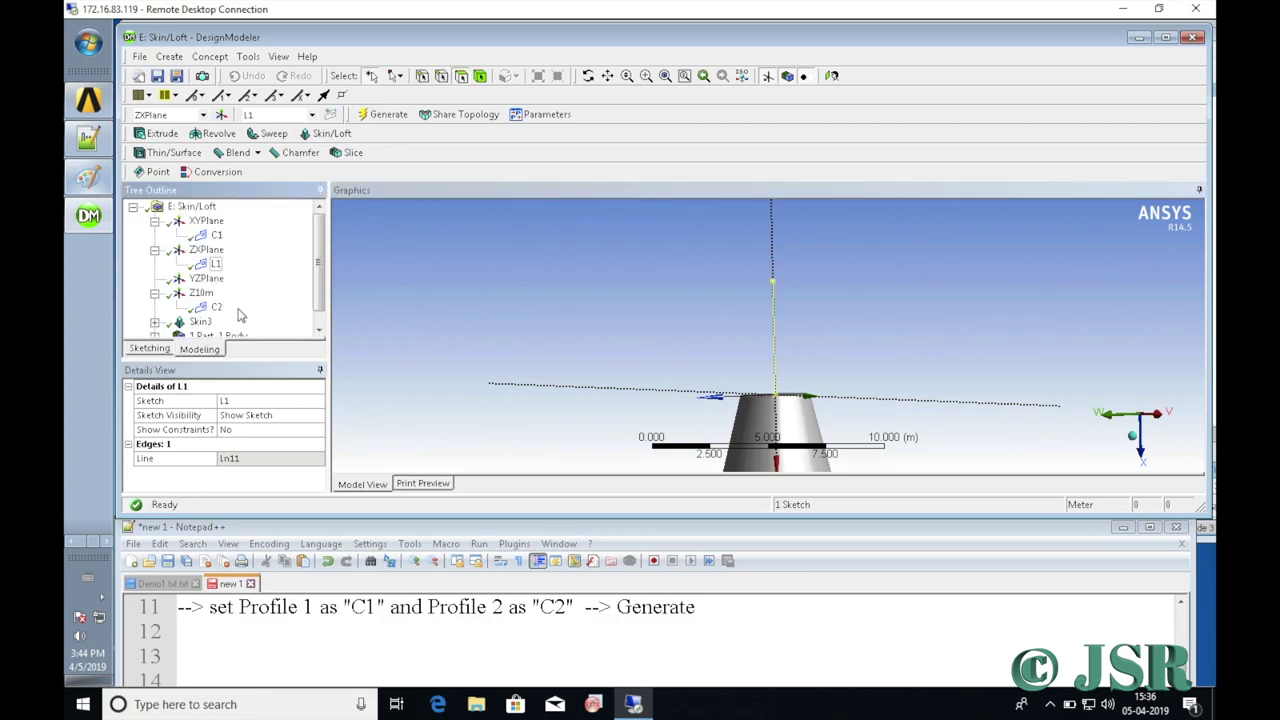
scroll(245, 318, down, 1)
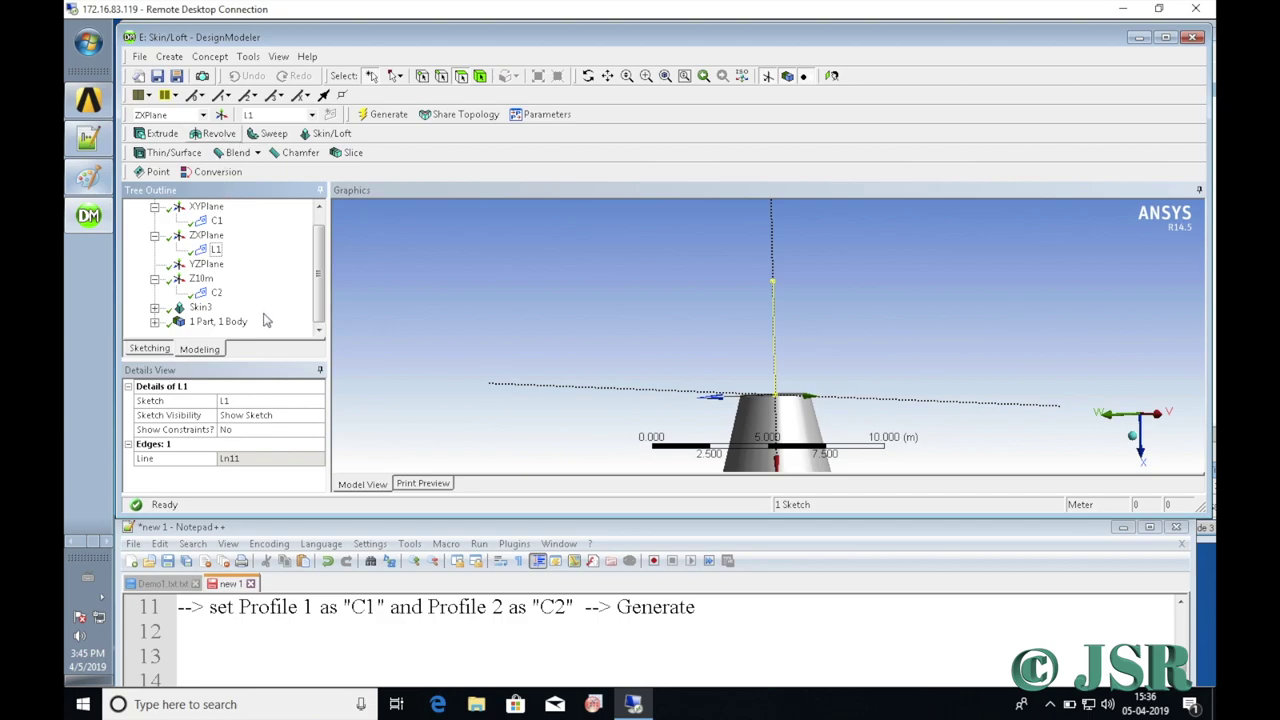
Switch to Notepad++ and write "After Skin/Loft, lets use the sweep Feature" on line 12 below the Generate step.
click(248, 651)
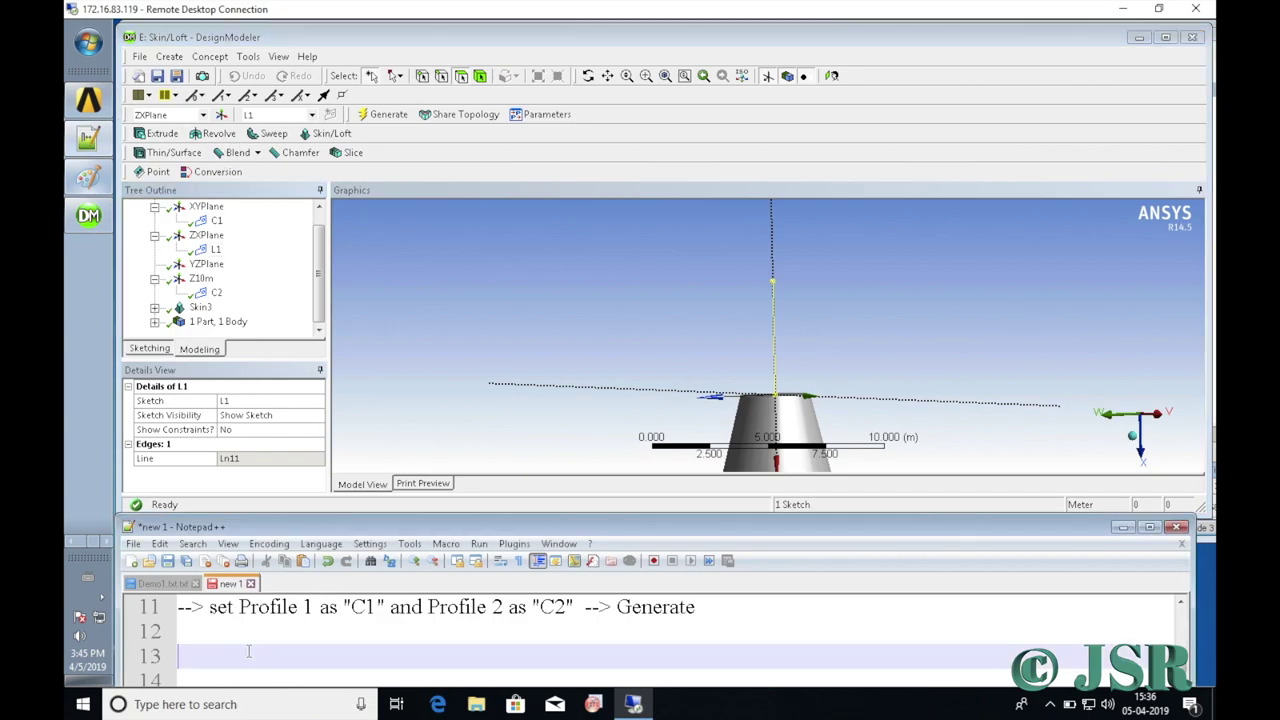
text(To)
key(Up)
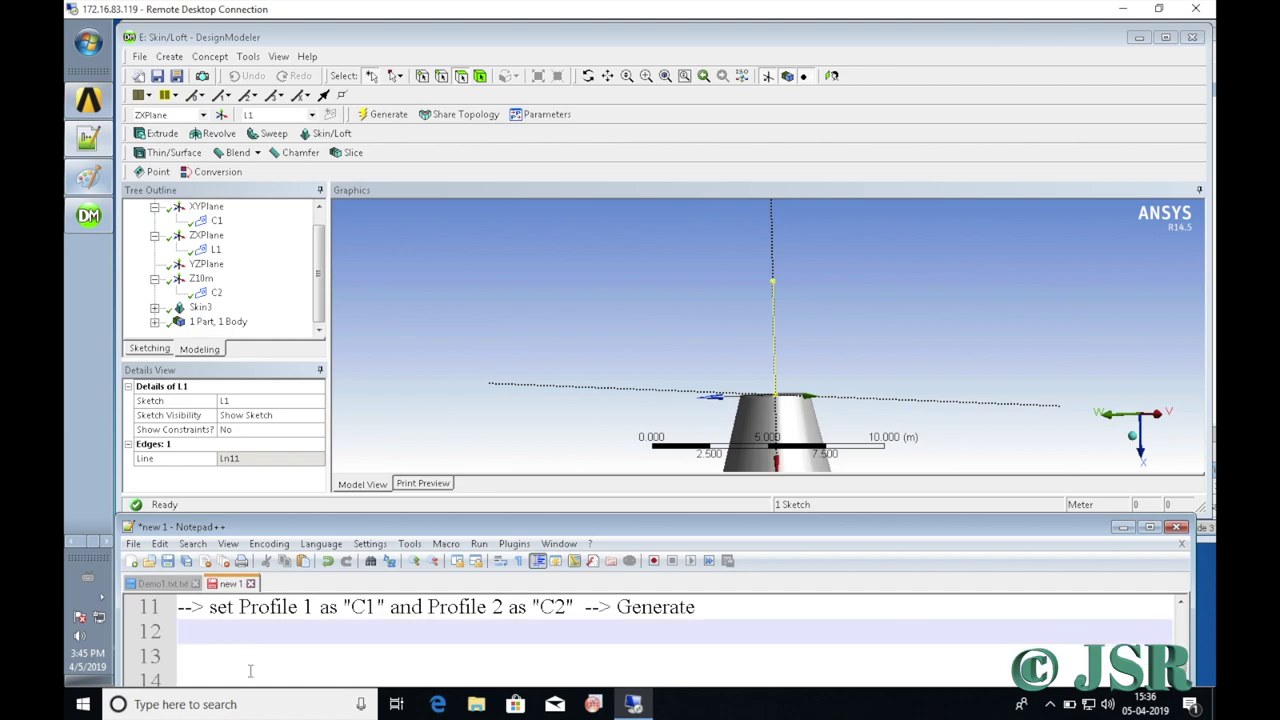
text(Af)
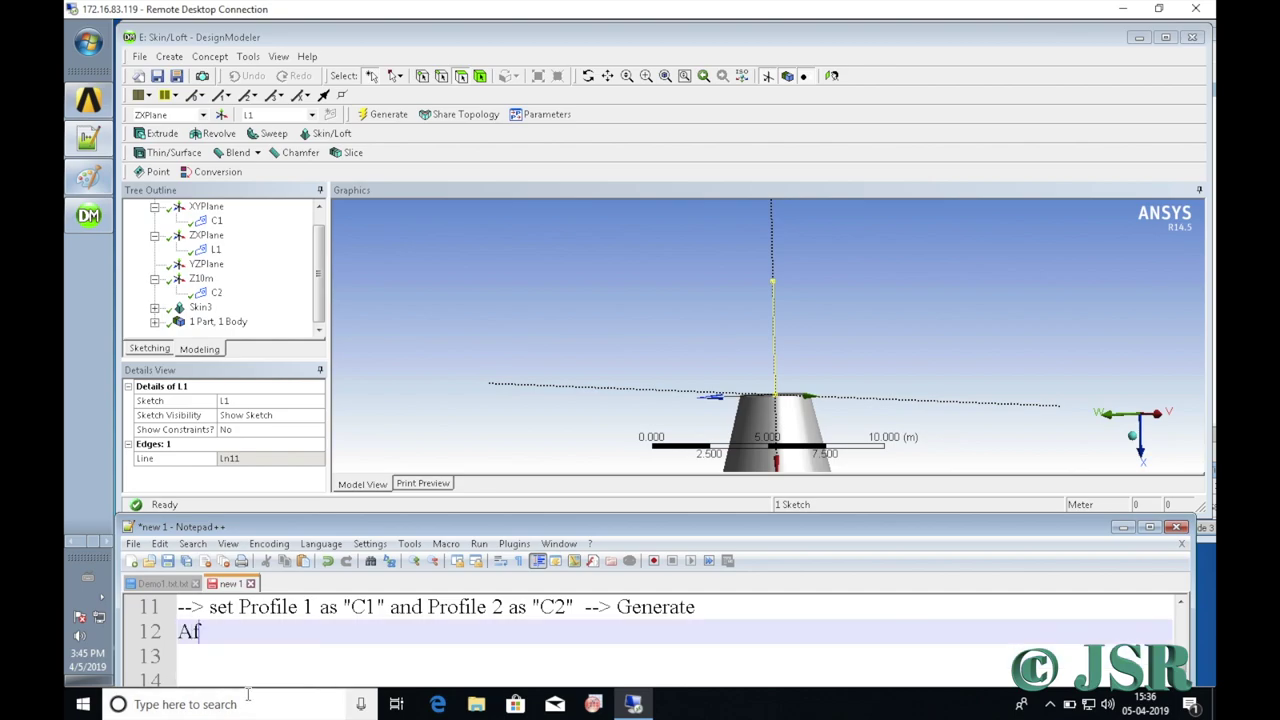
text(ter S)
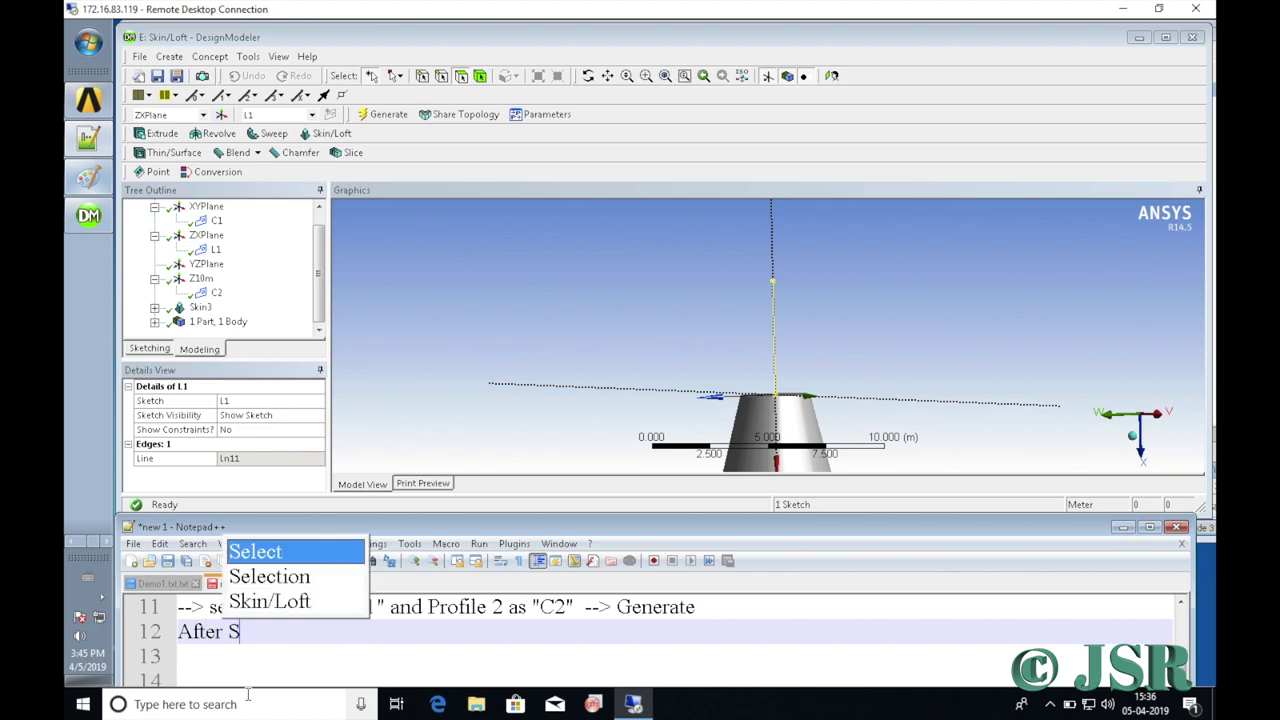
text(kin )
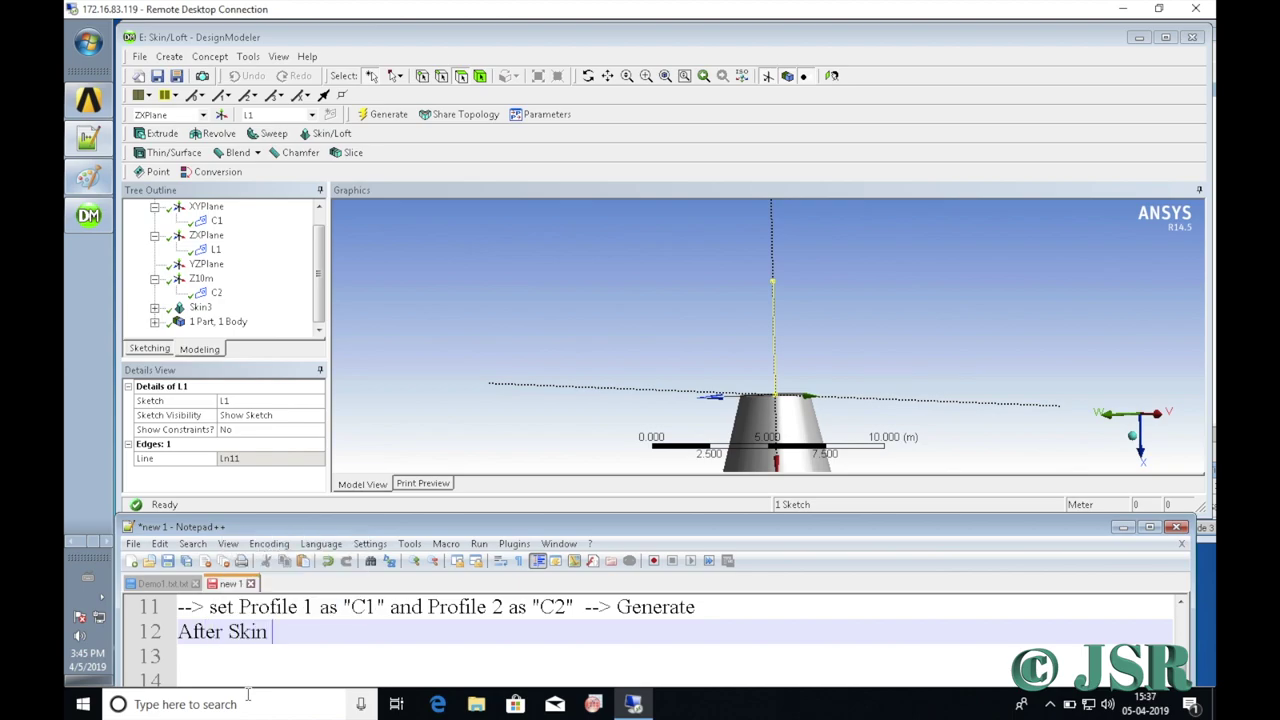
text(/L)
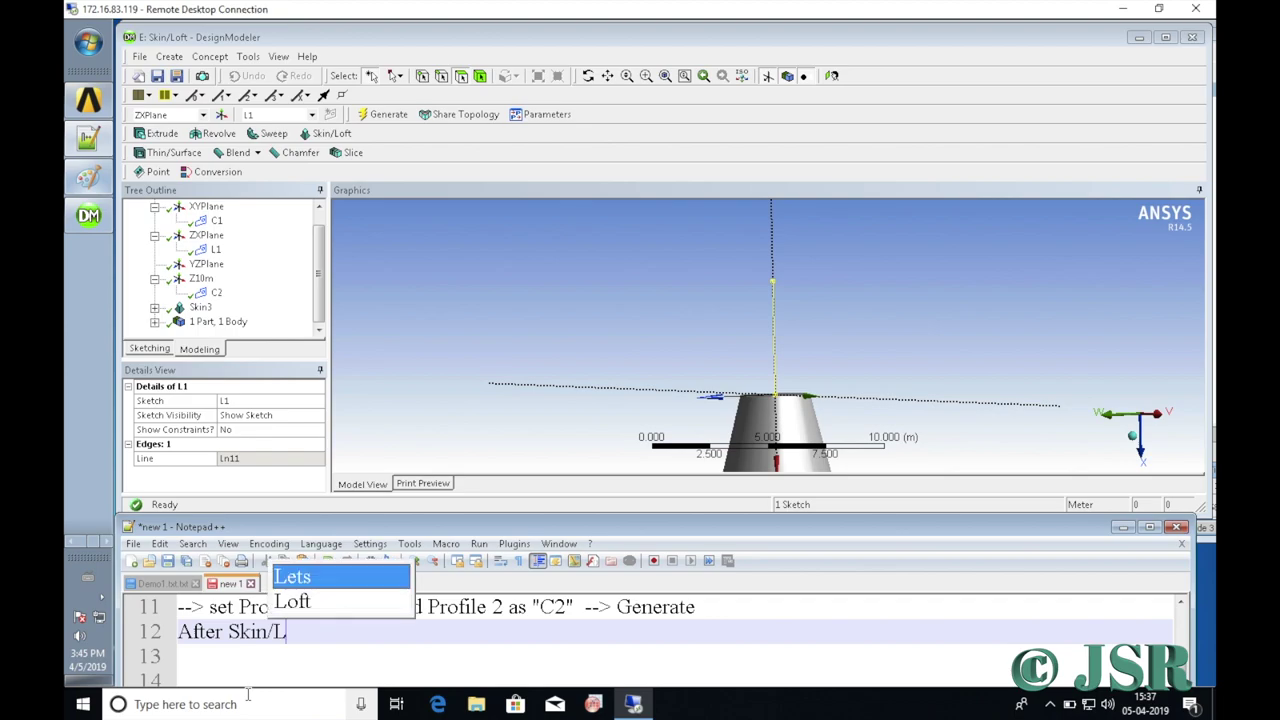
text(foft)
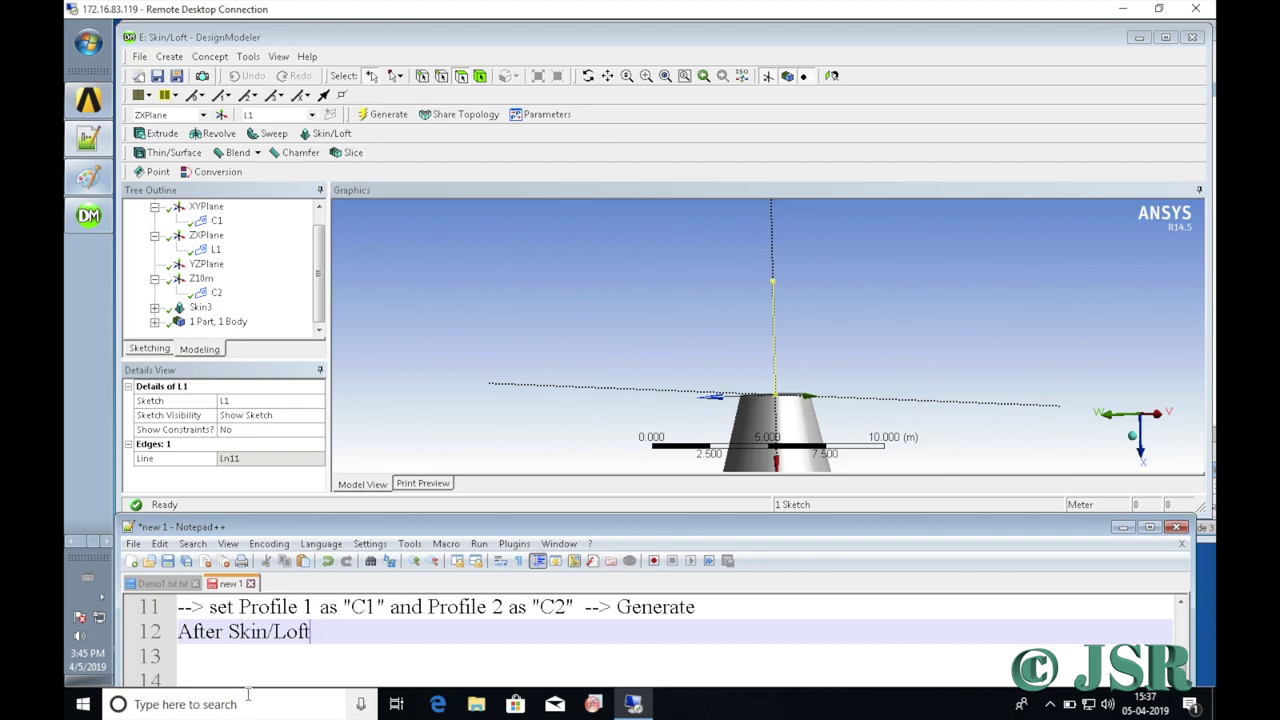
text(L)
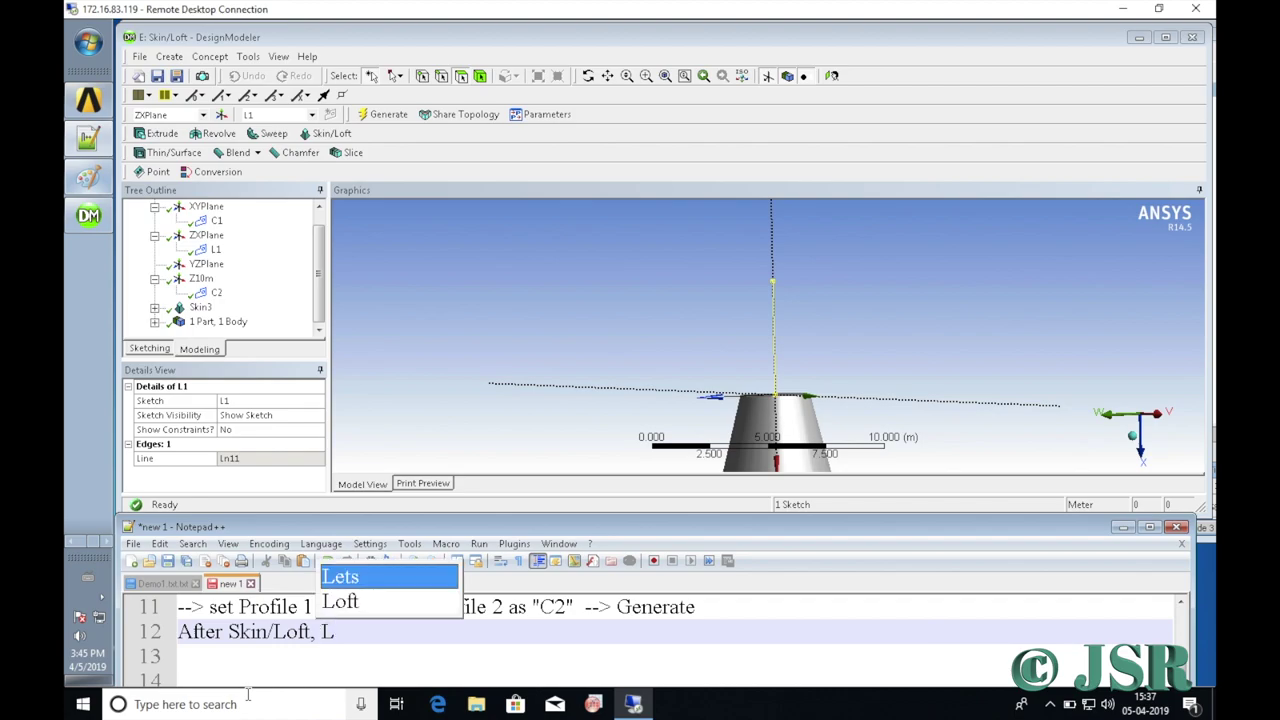
key(Escape)
text(e)
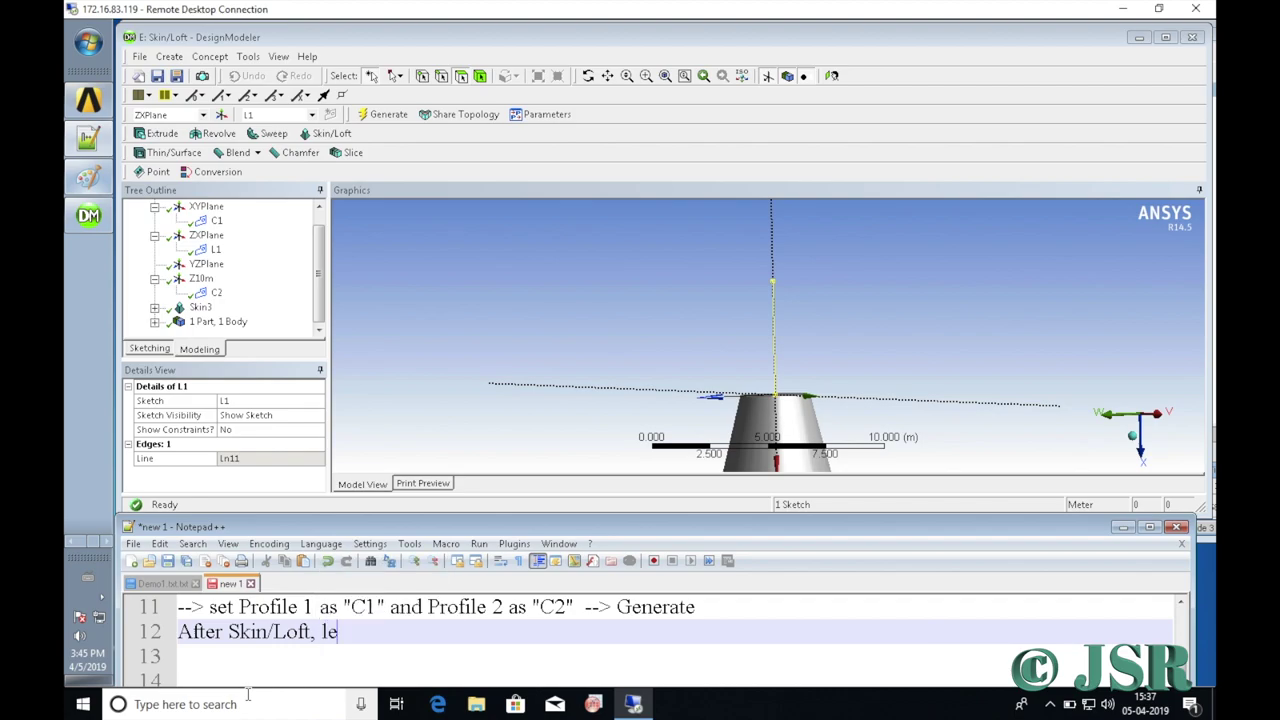
text(ts use the)
key(BackSpace)
text(he sweep F)
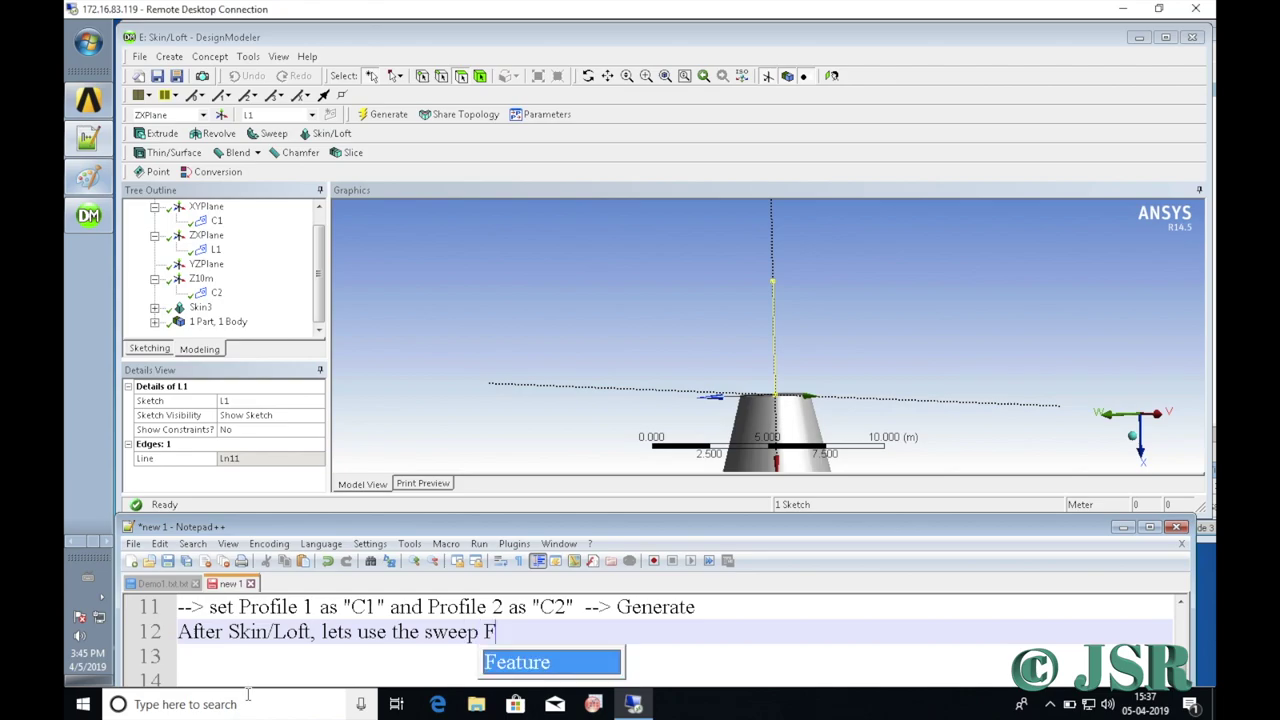
text(eature)
key(Escape)
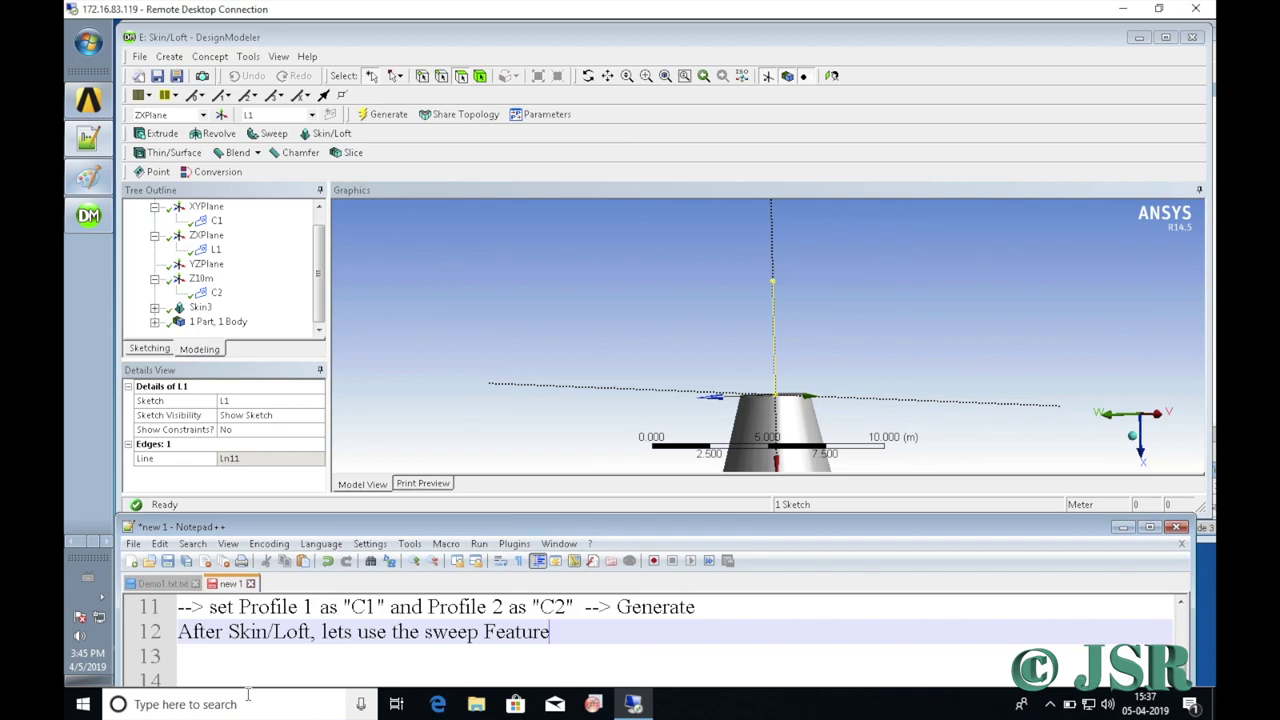
text(------)
key(BackSpace)
key(BackSpace)
key(BackSpace)
key(BackSpace)
key(BackSpace)
key(BackSpace)
Underline the sweep heading with a row of equals signs on line 13 and start a new line below it.
key(Return)
text(=)
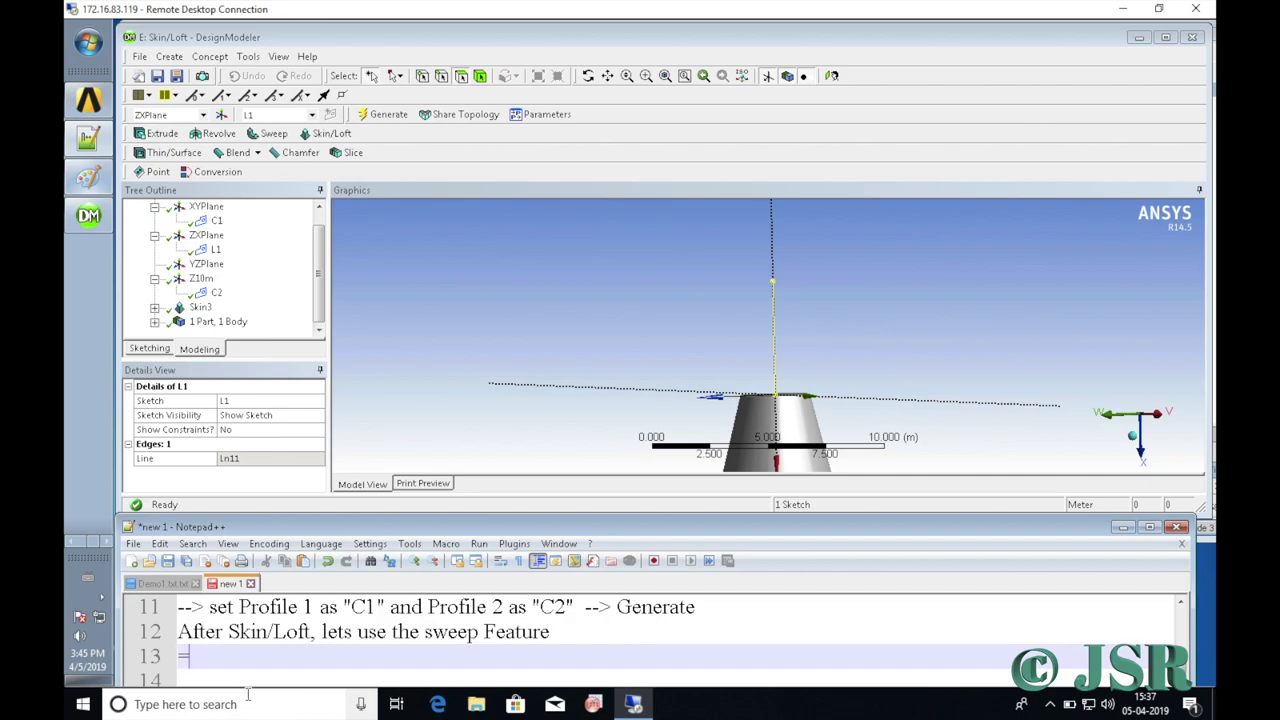
text(========================================)
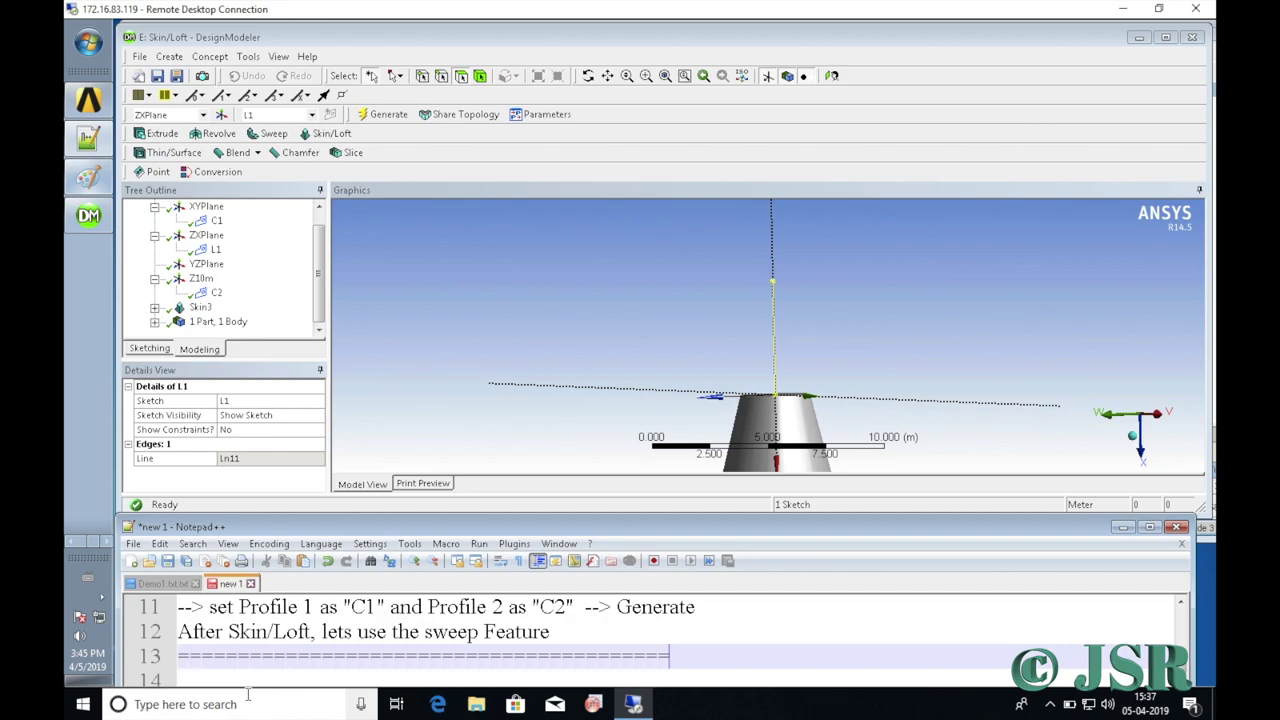
key(Return)
key(Return)
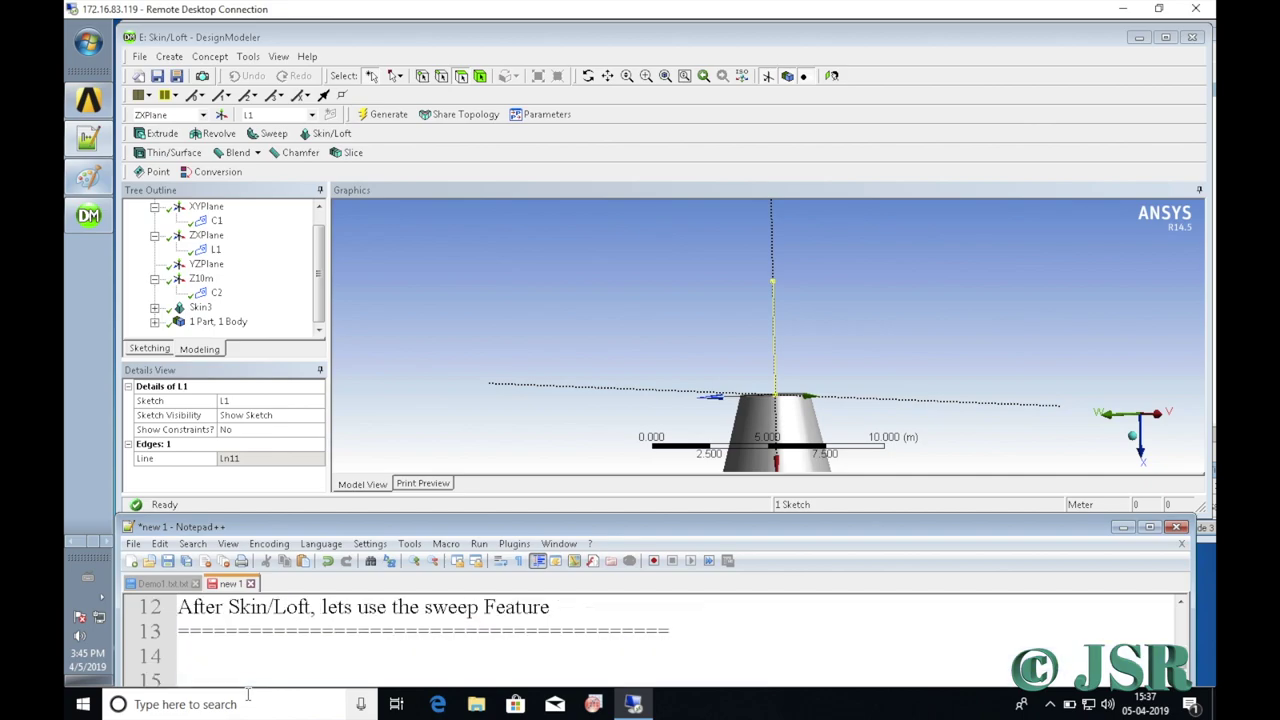
Write "First draw a line as a reference profile to sweep the circle C1" on line 14 of the notes.
click(204, 645)
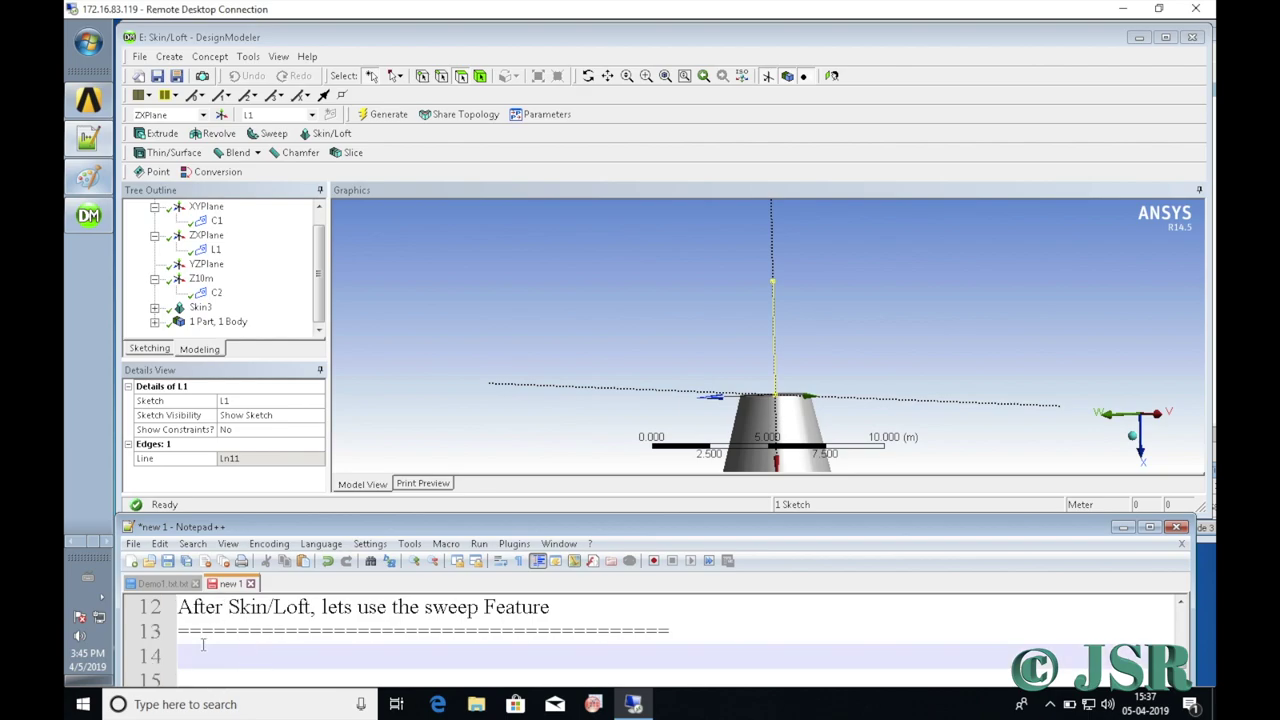
text(First draw a li)
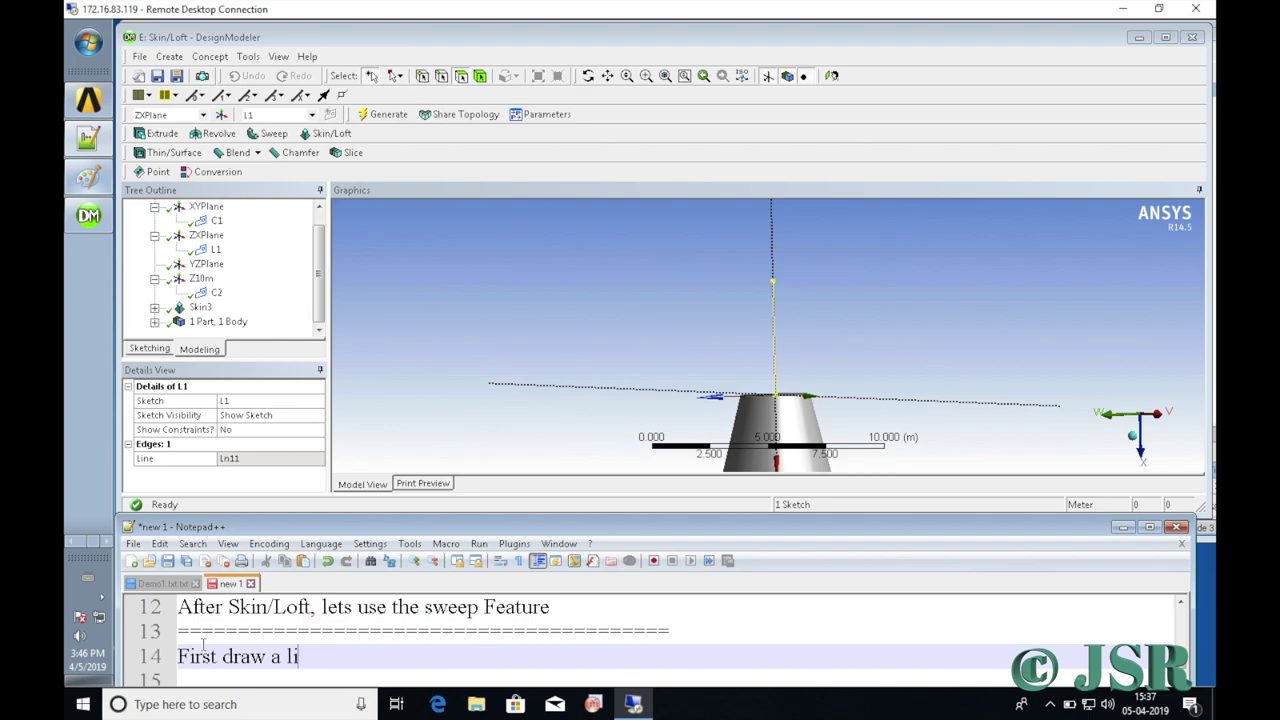
text(ne as a reference )
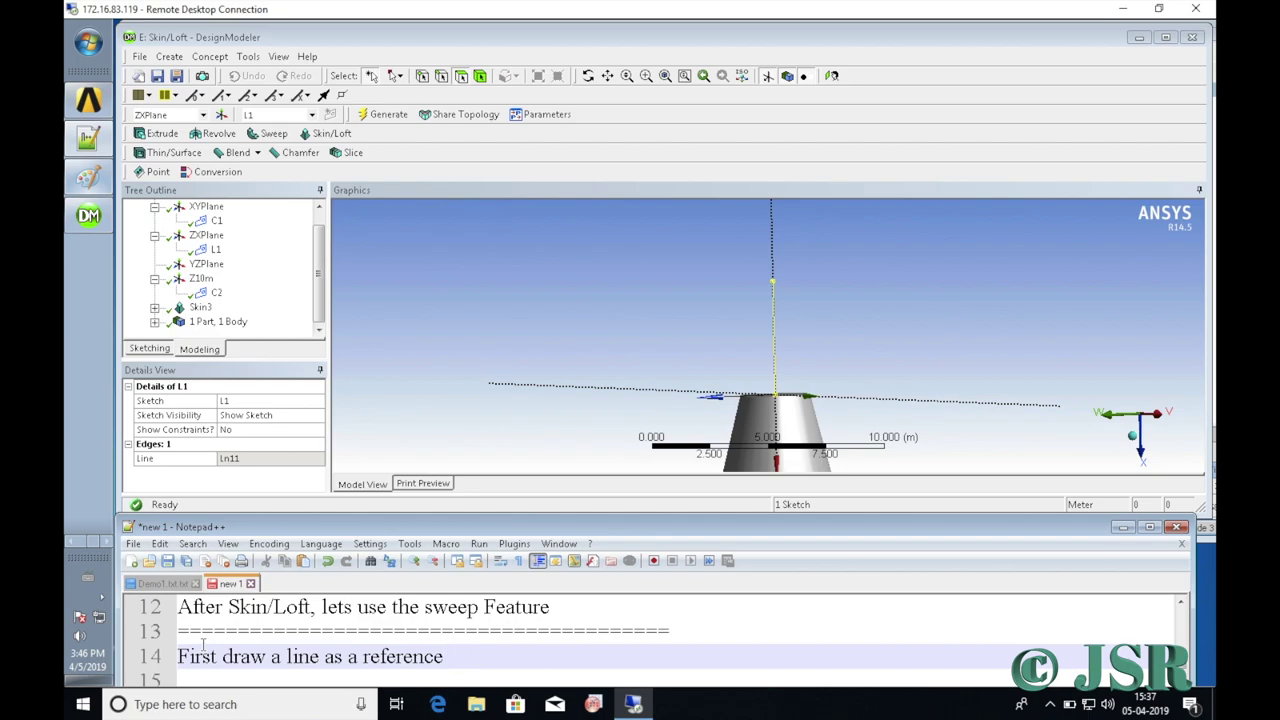
text(p)
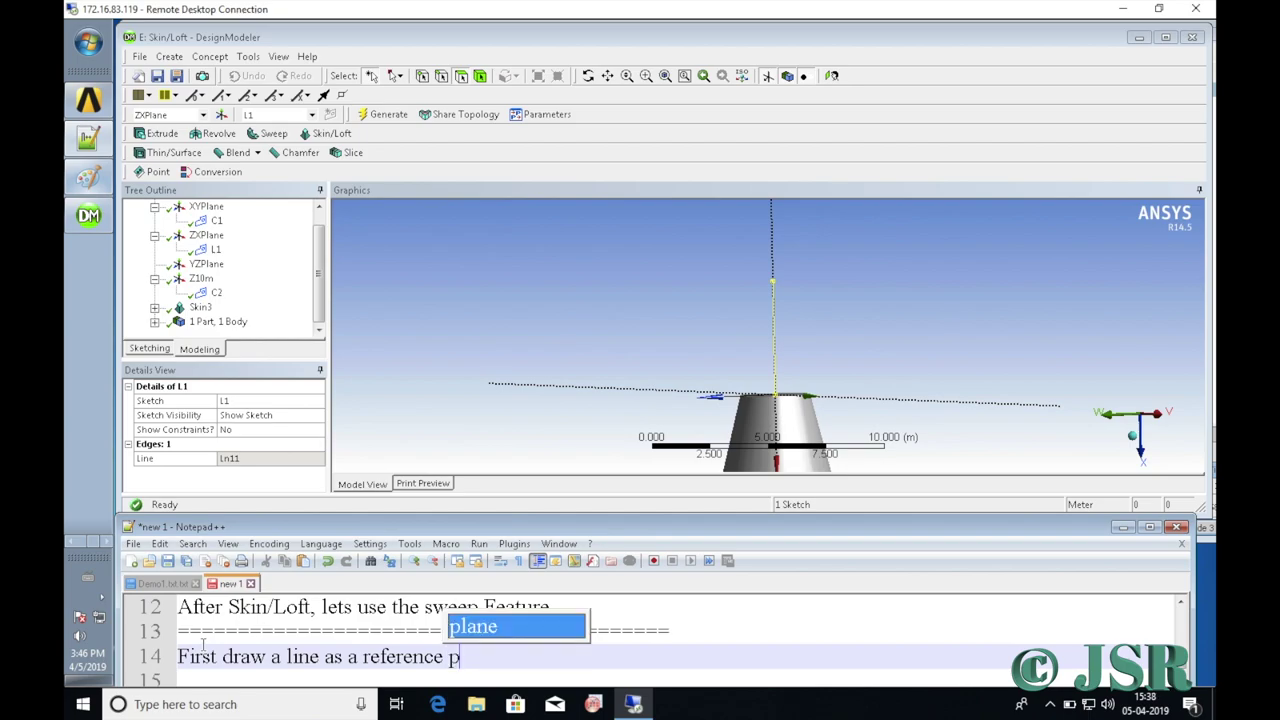
text(rofile)
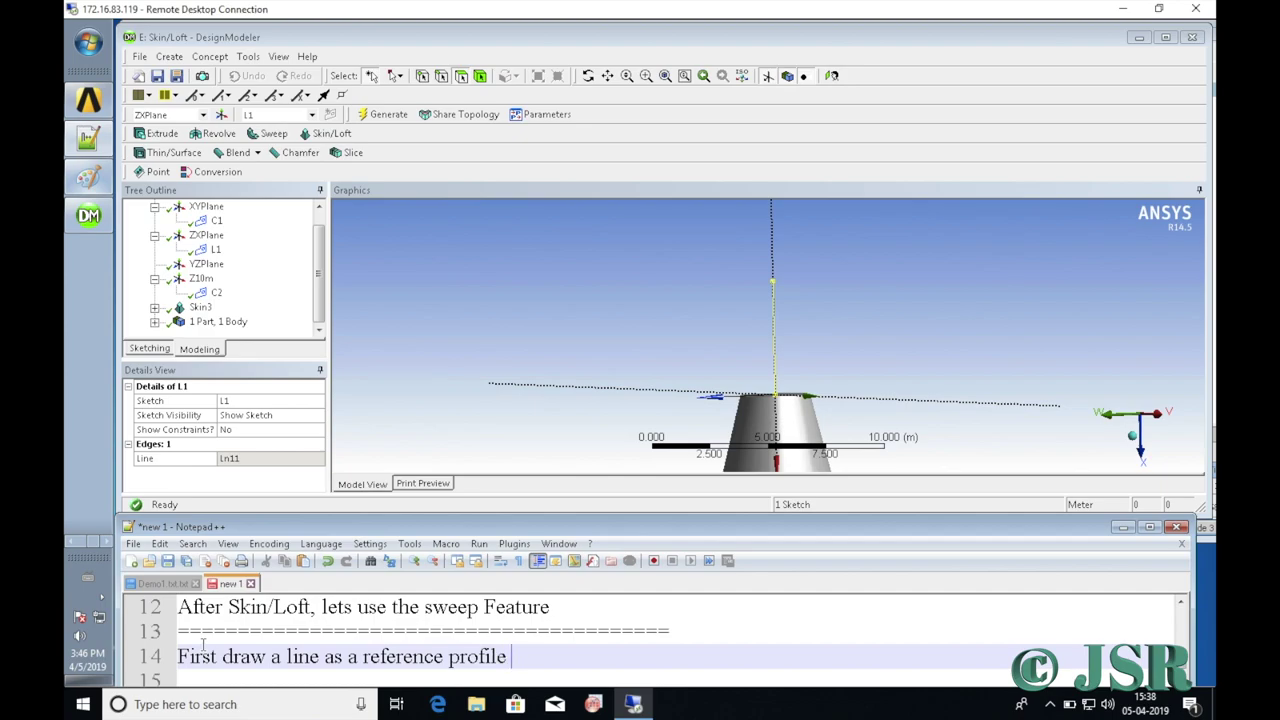
text(to sweep )
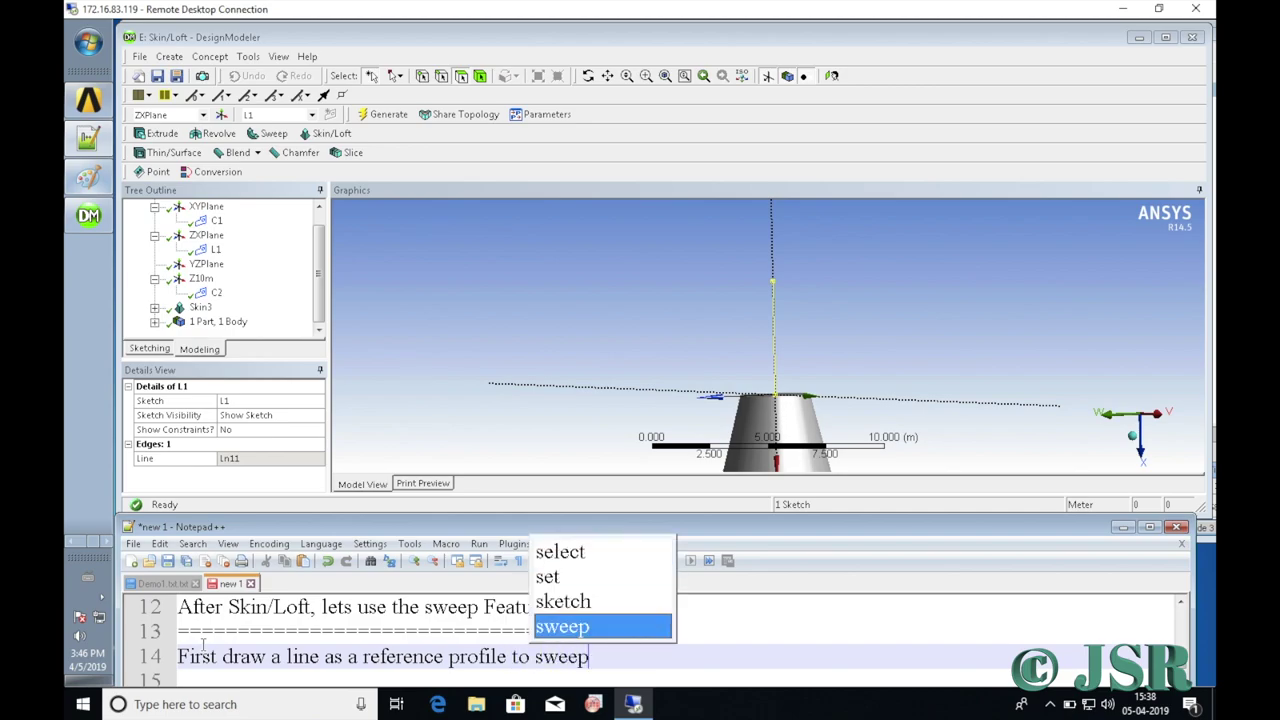
text(the )
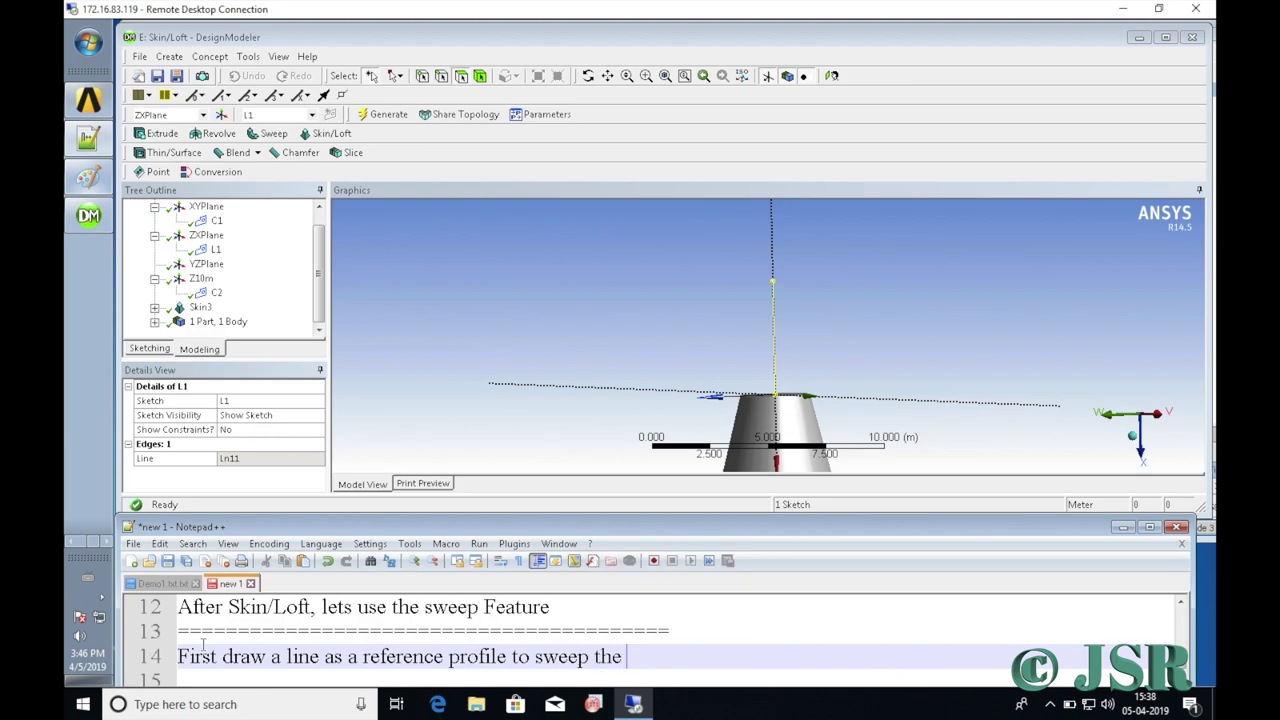
text(c)
text(i)
text(rcl)
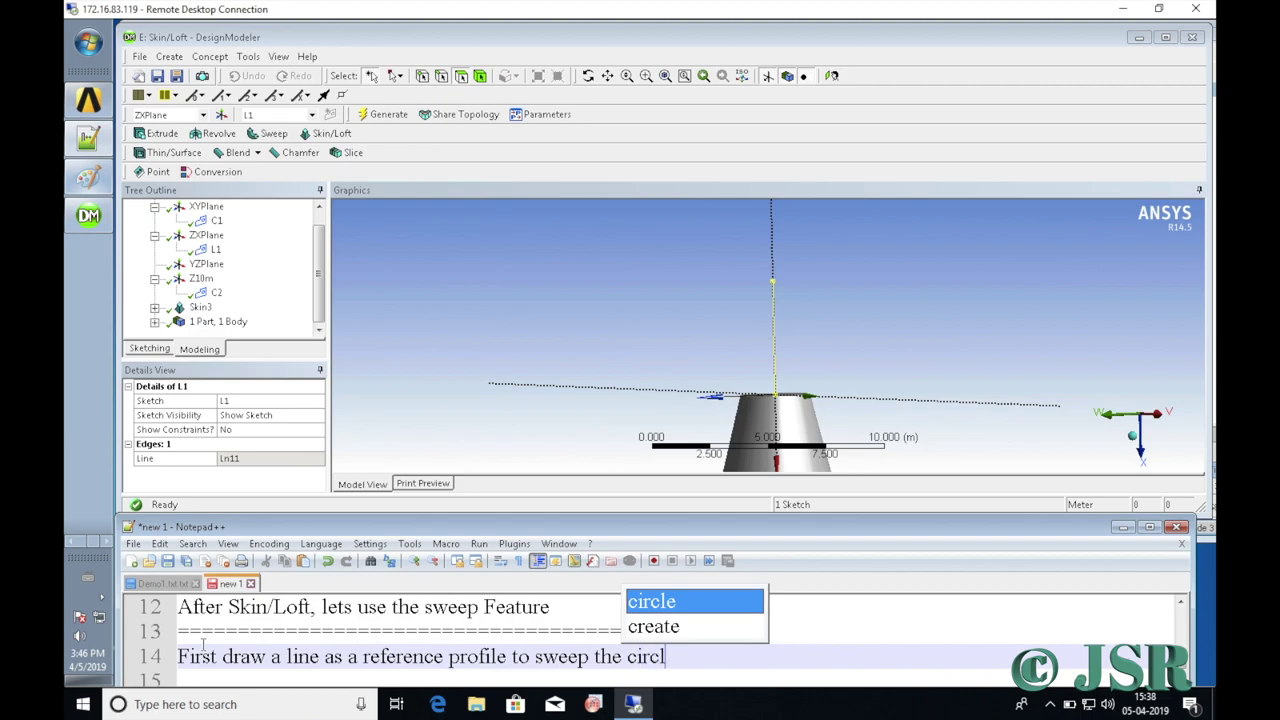
text(e C1)
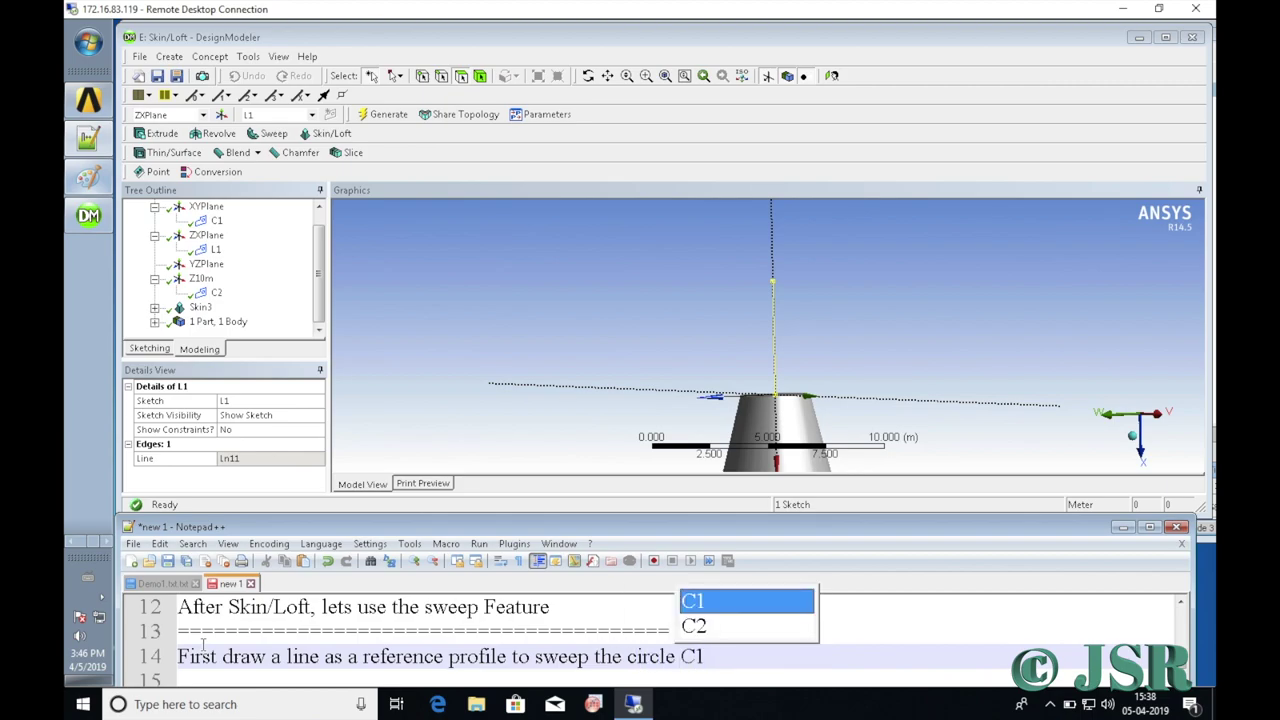
key(Escape)
key(Return)
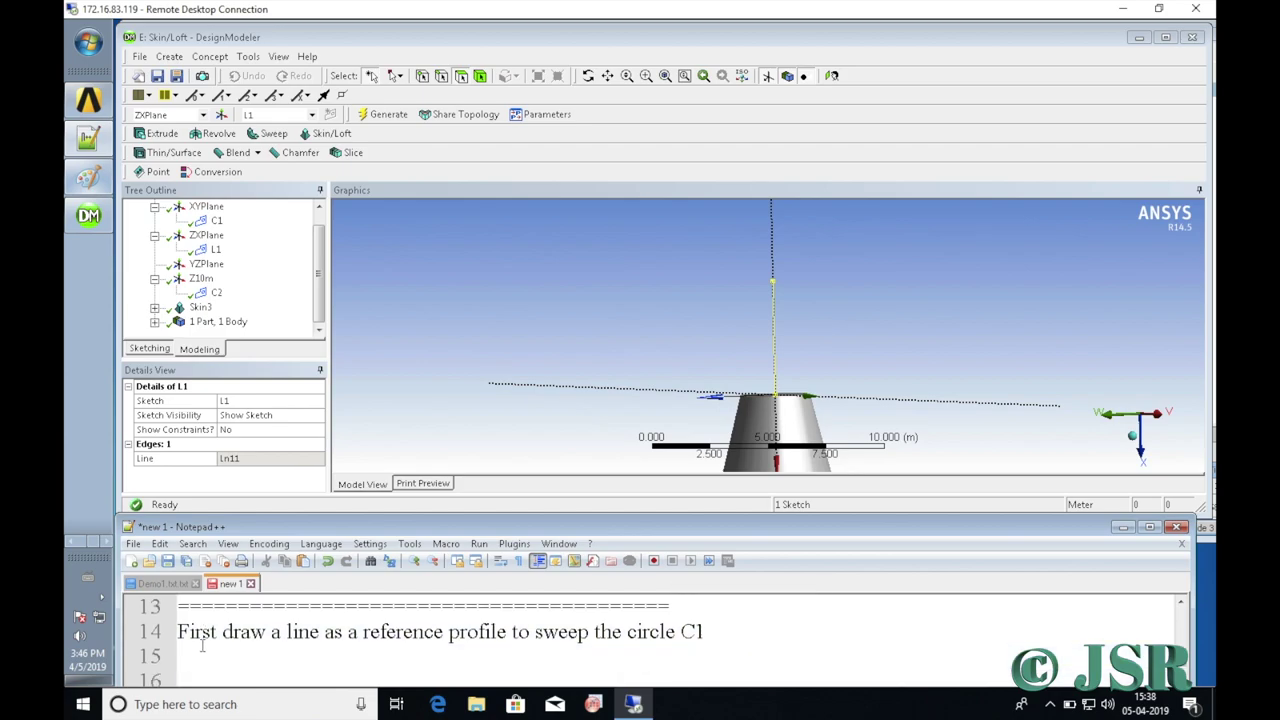
Write "Select ZX plane --> New sketch -->" on line 15 of the notes.
click(197, 653)
text(Se)
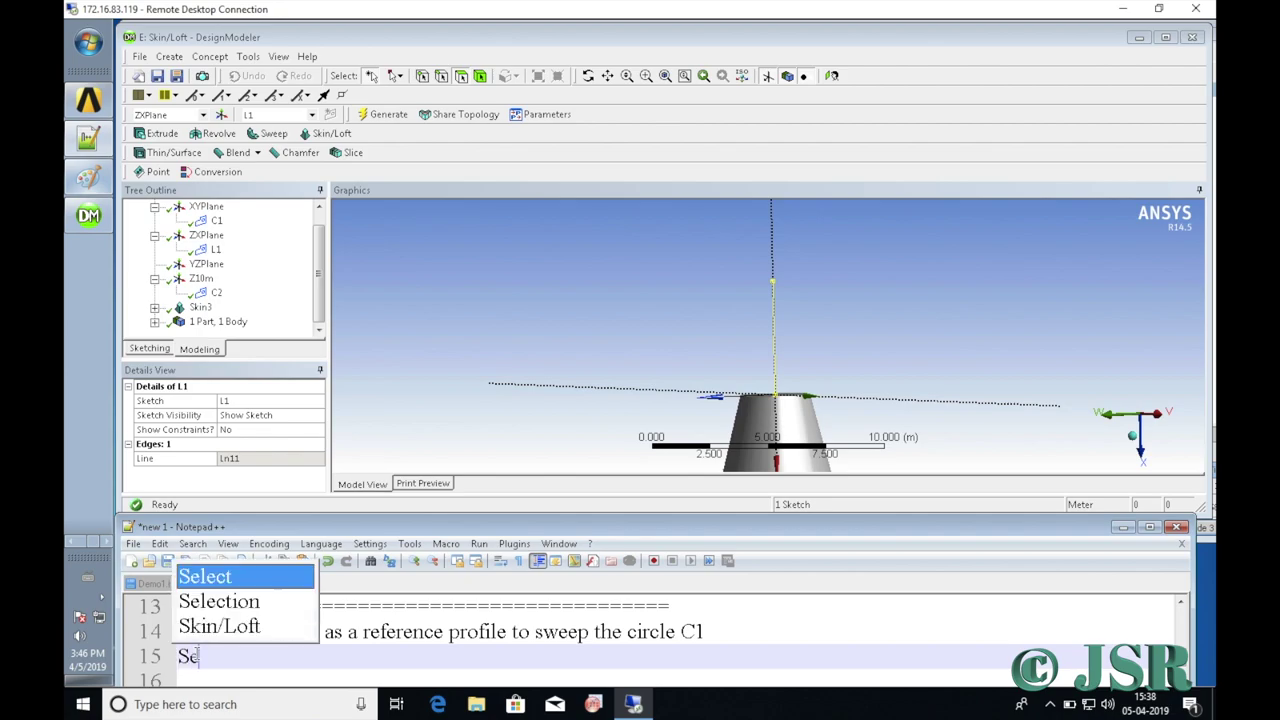
text(lect )
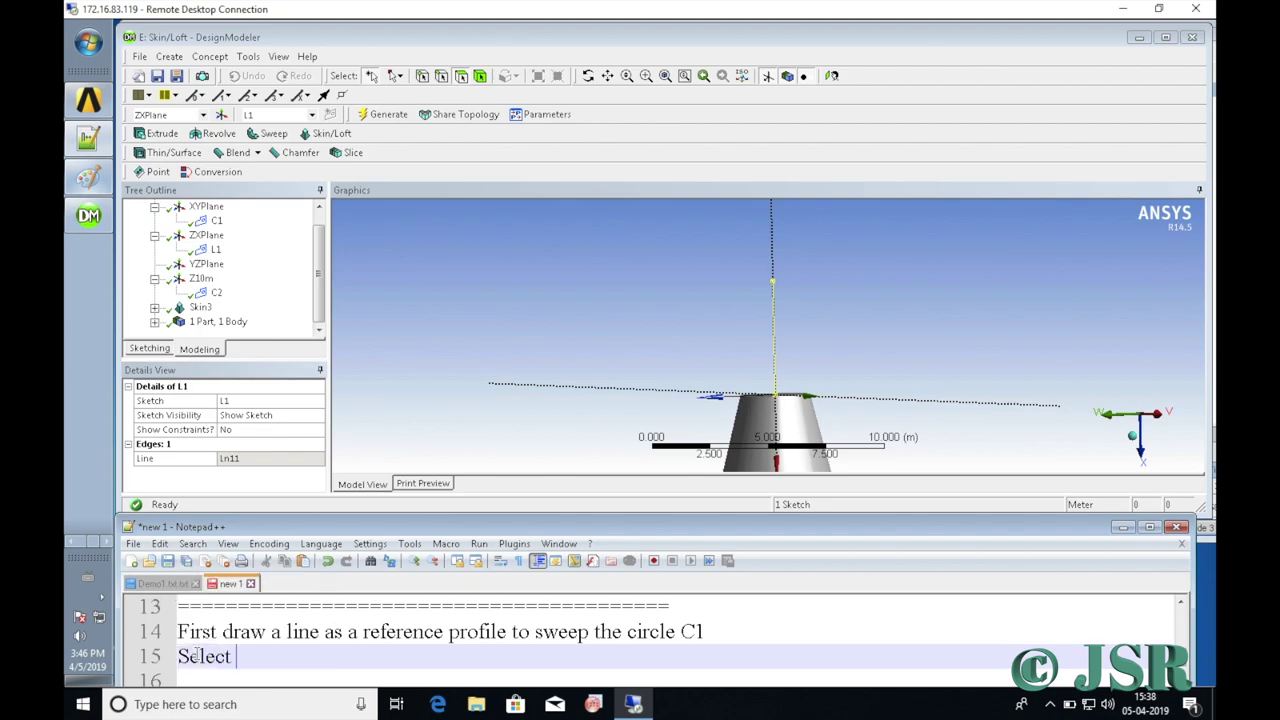
text(ZX plane --> New)
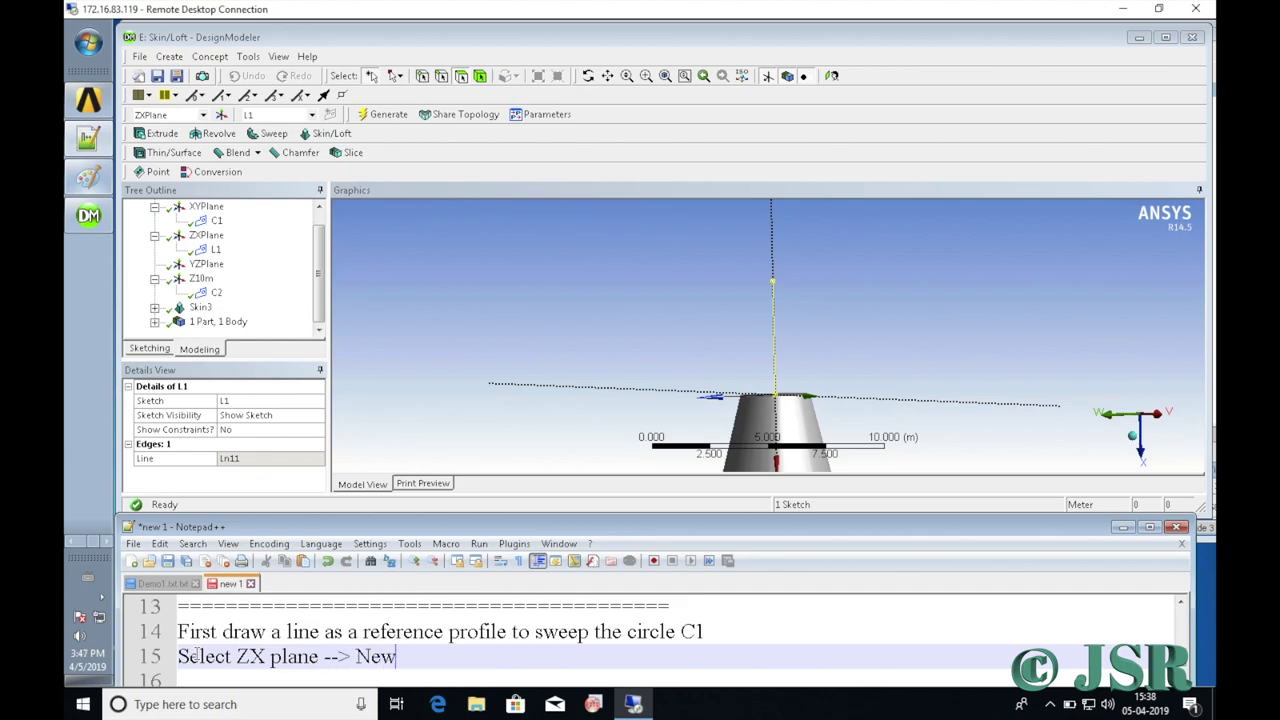
text( sketc)
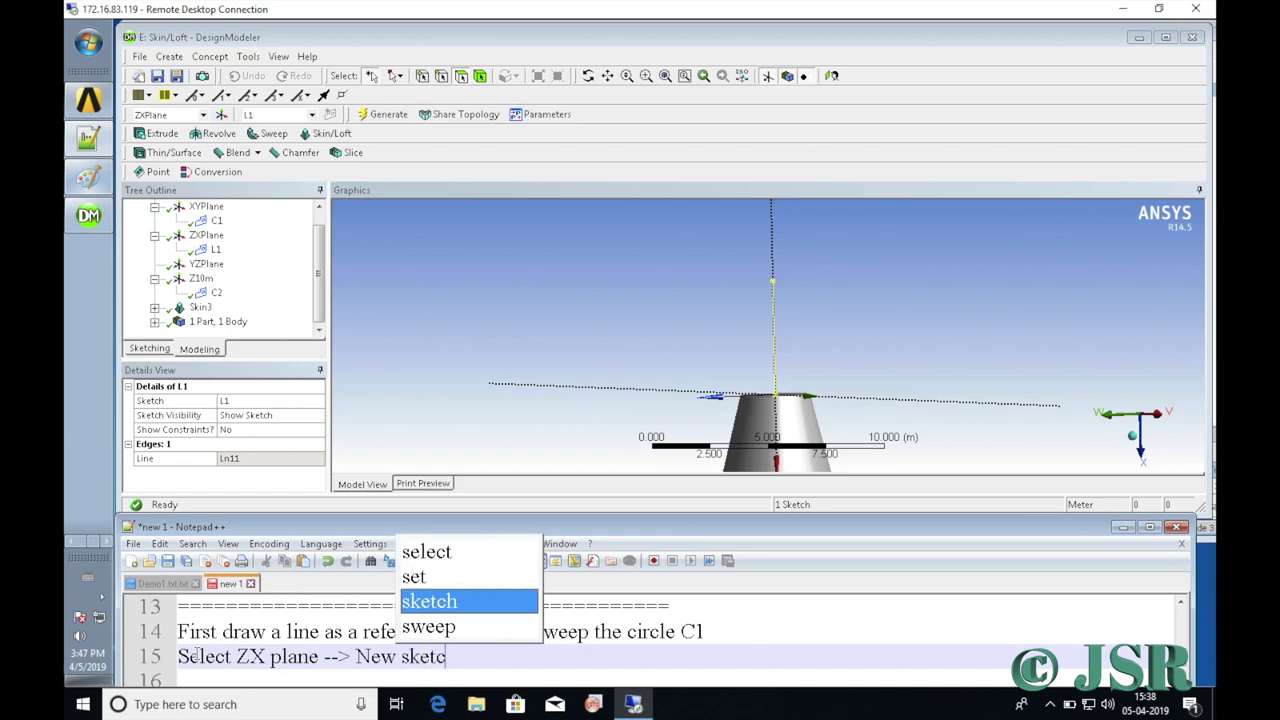
key(Escape)
text(h )
text(-->)
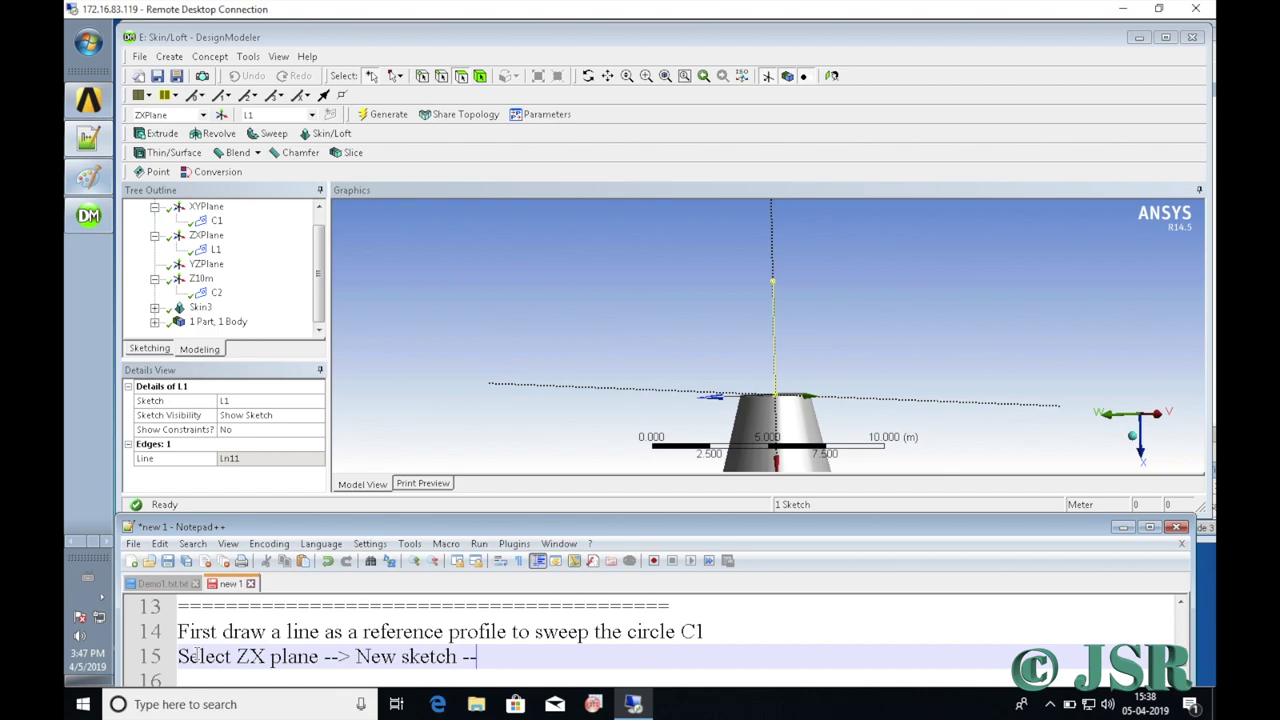
Extend line 15 of the notes with the text Name it as "L1" -->, putting L1 in double quotes.
text( Name it as L1")
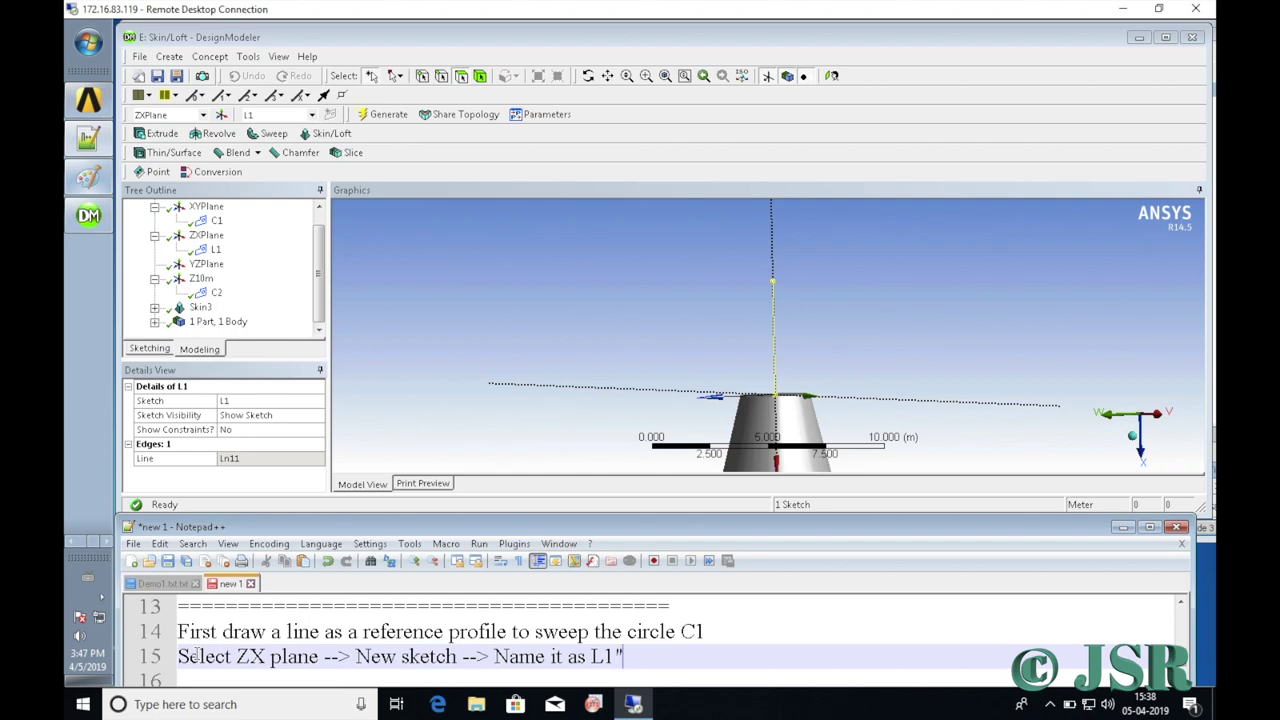
click(593, 660)
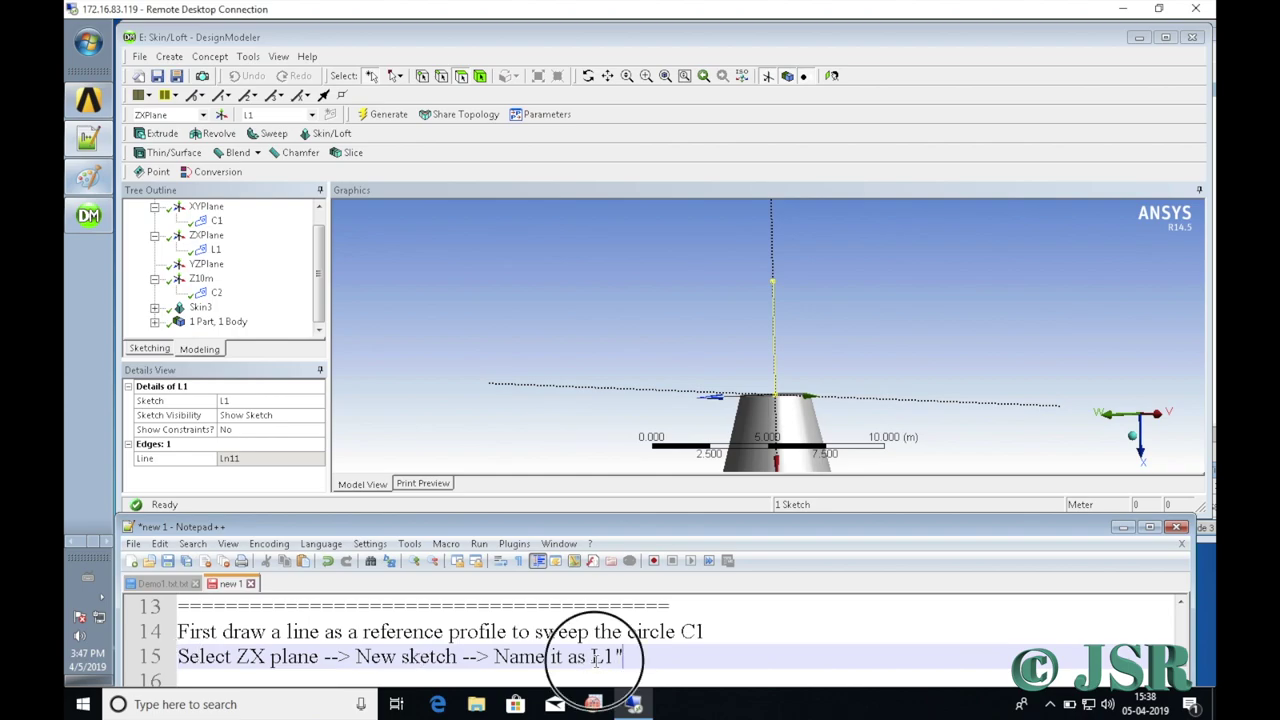
text(")
click(673, 657)
text(-->)
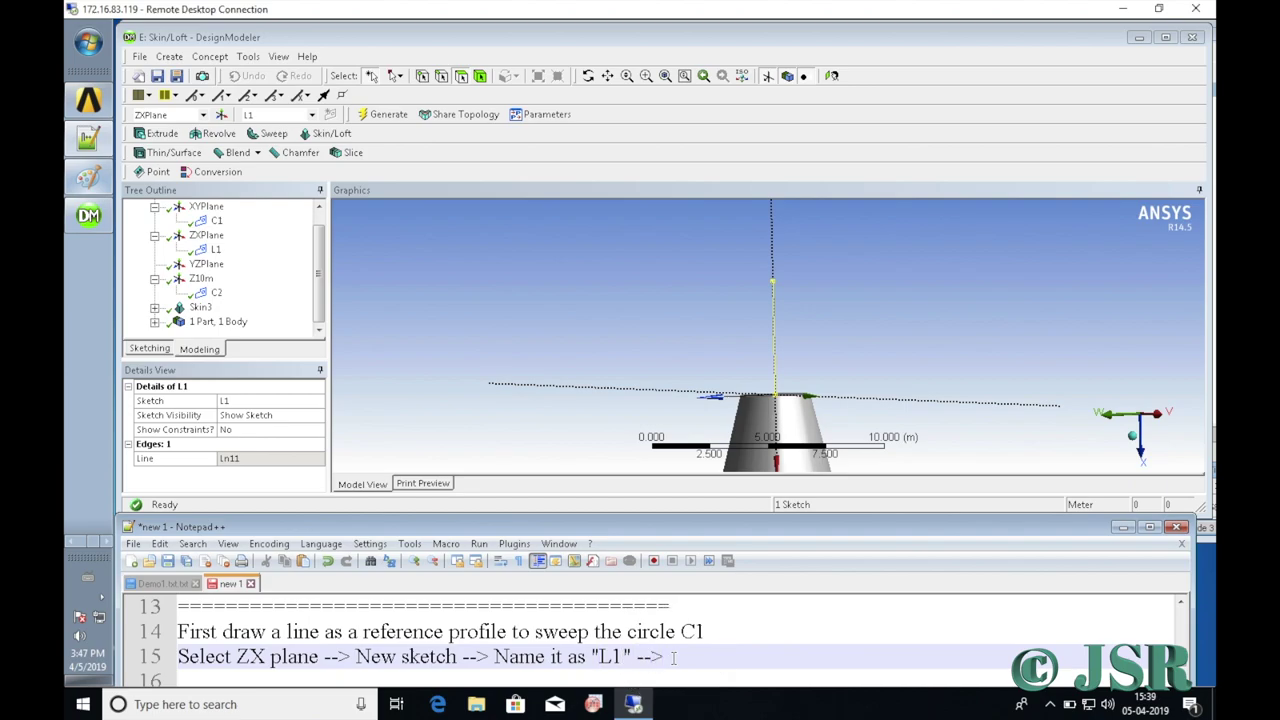
Select sketch L1 under ZXPlane in the DesignModeler model tree.
click(220, 251)
click(210, 236)
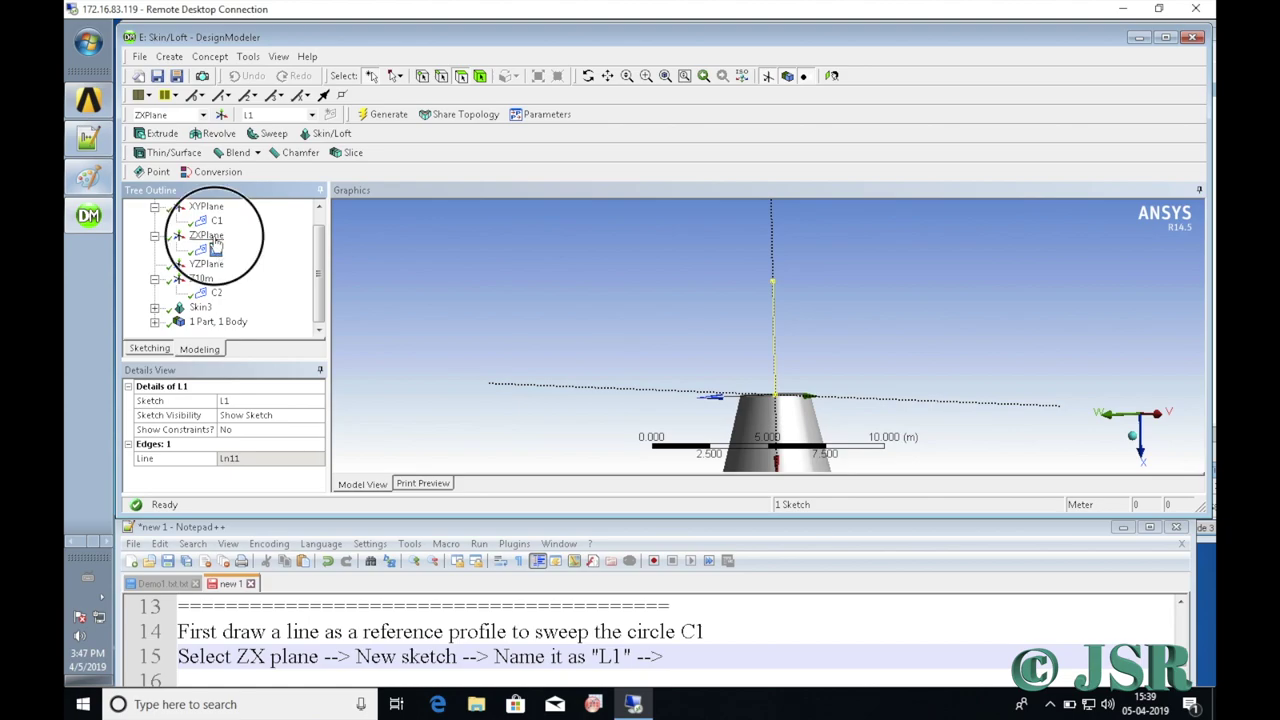
click(215, 249)
Return to the Notepad++ notes and begin line 16 with the text Select "sweep".
click(685, 655)
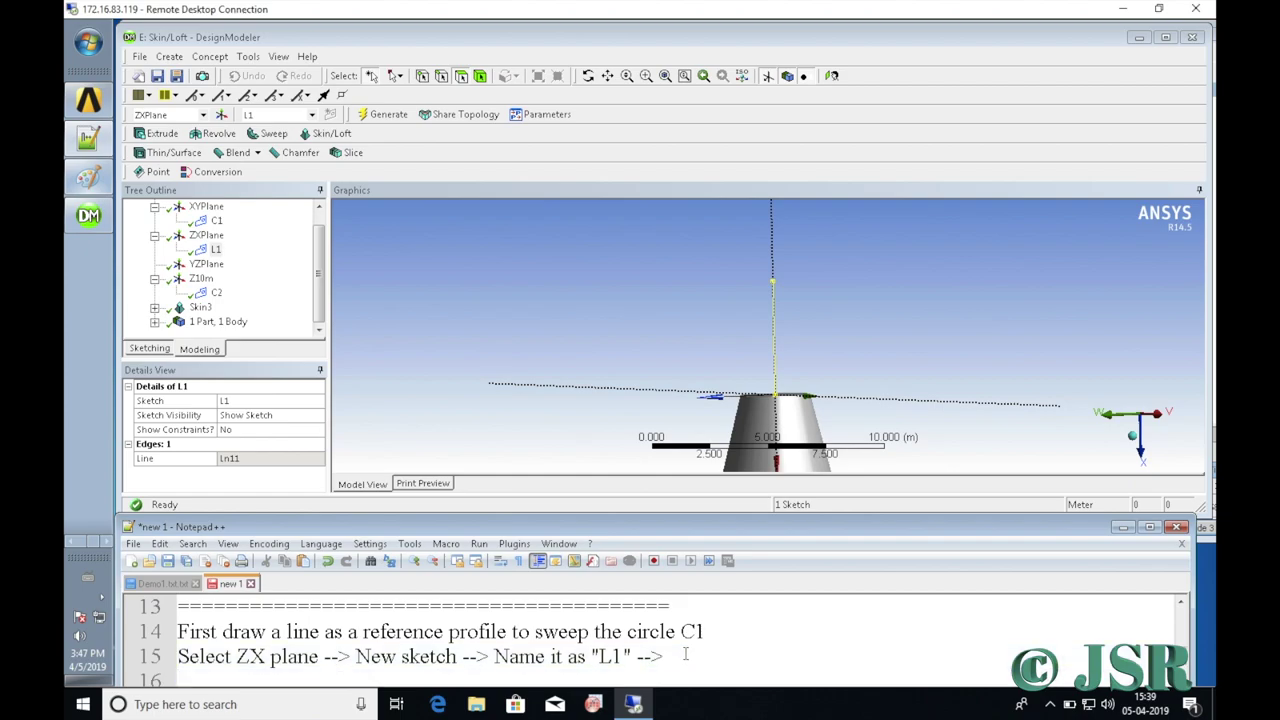
key(Return)
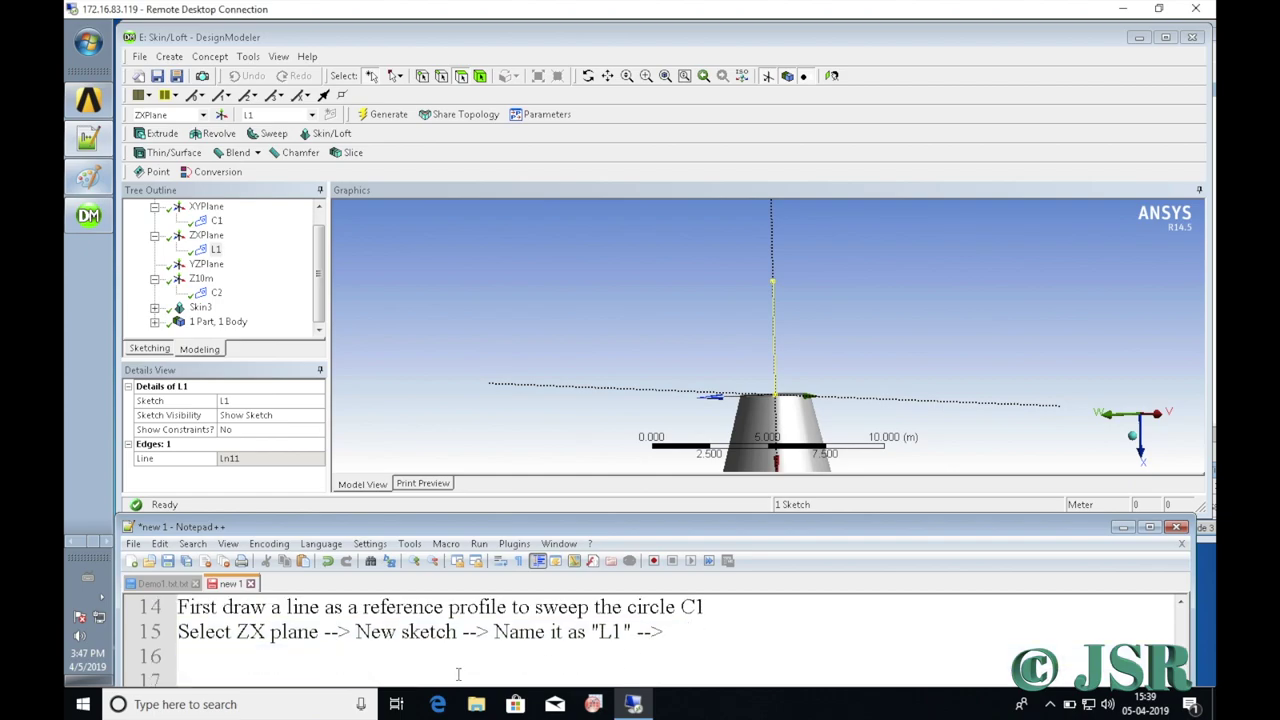
click(332, 668)
text(Se)
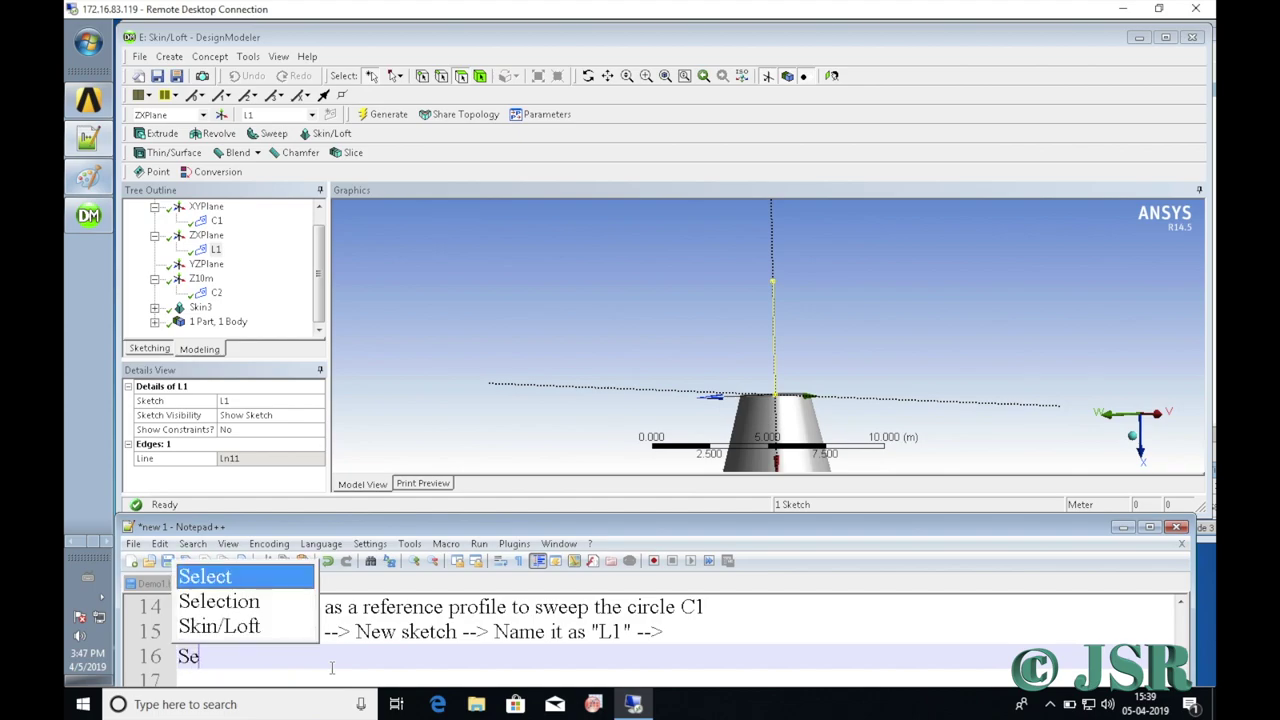
text(lect )
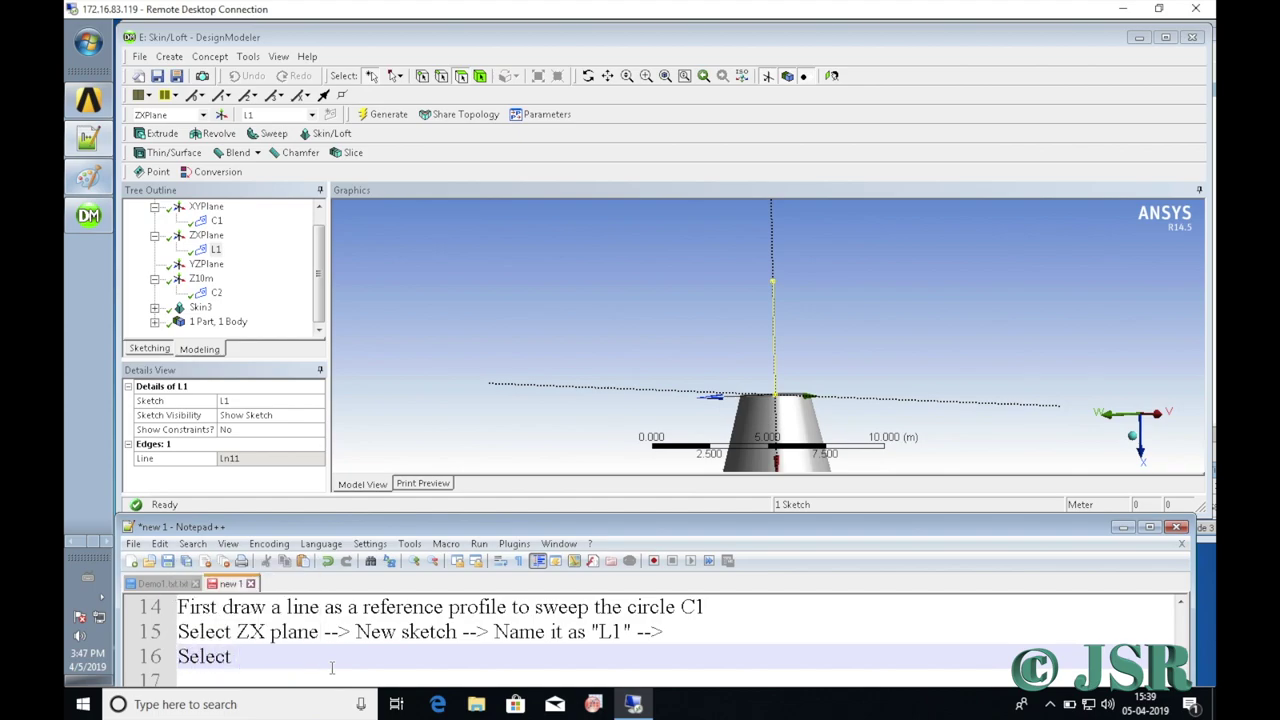
text("sweep)
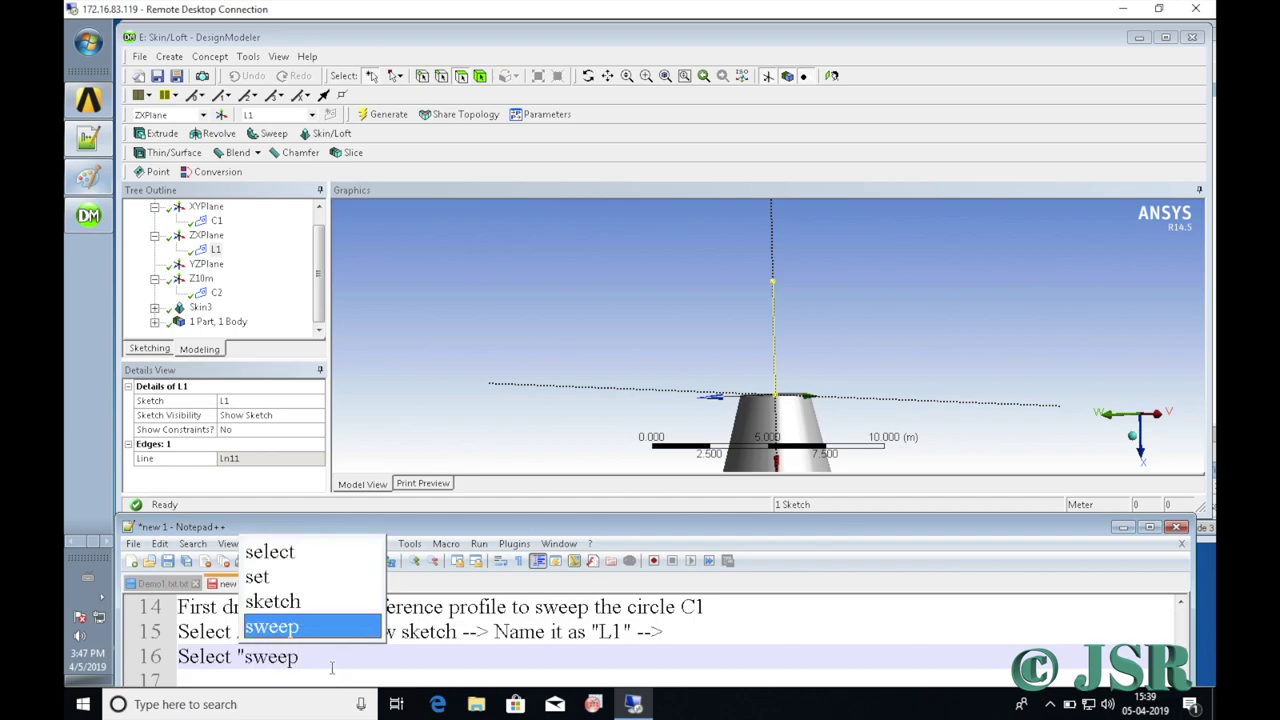
text(")
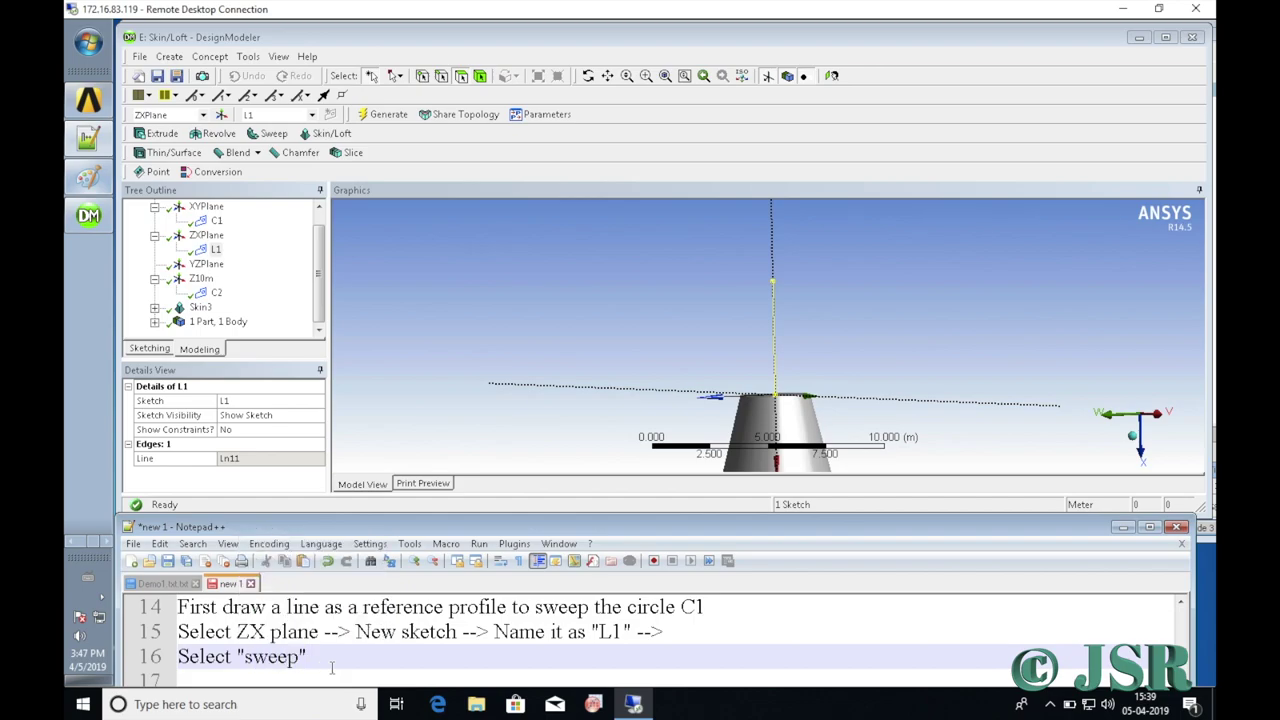
Start a Sweep feature in DesignModeler and extend line 16 of the notes with --> set the profile as C1 --> path as "L1".
click(273, 134)
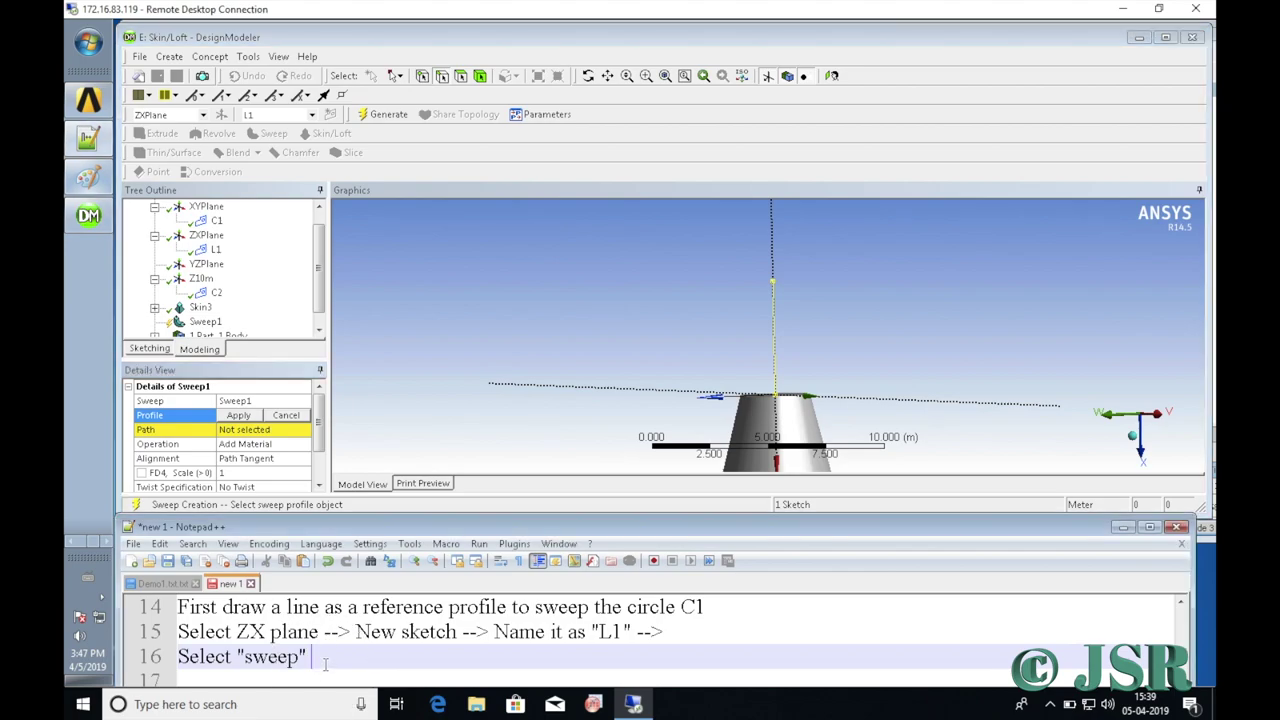
text(--> set the profil)
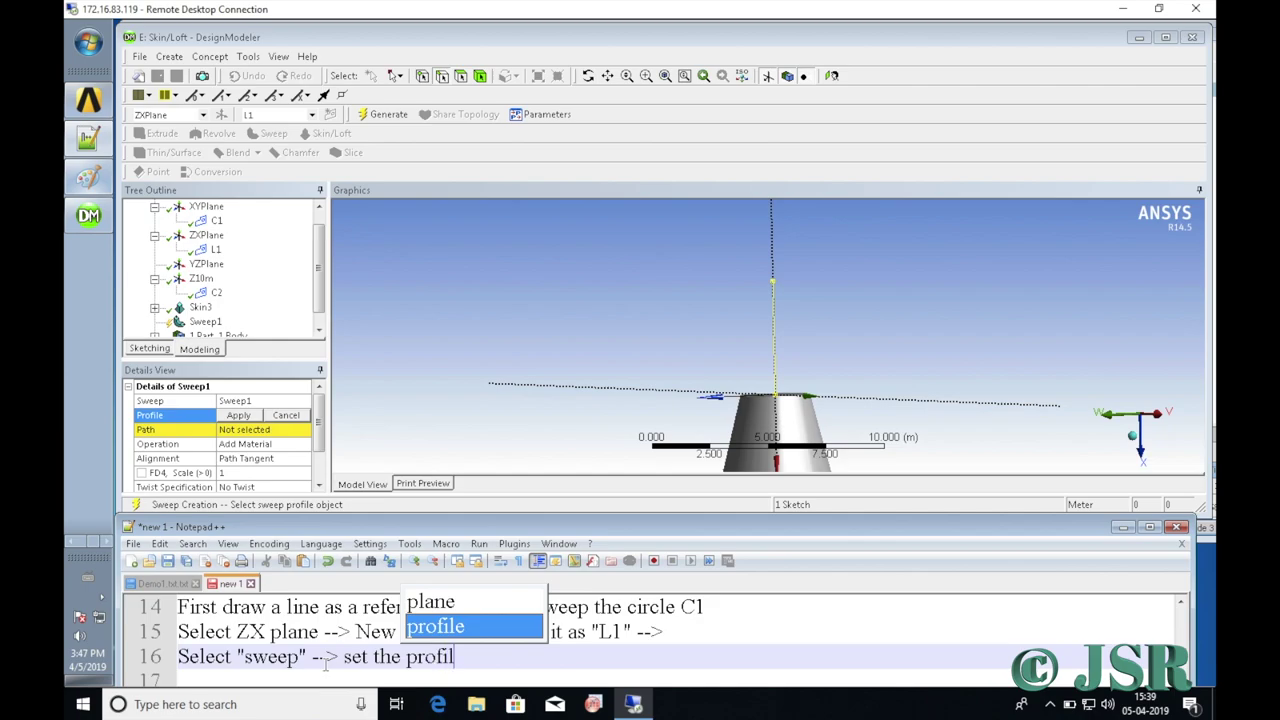
key(Return)
text(as C1)
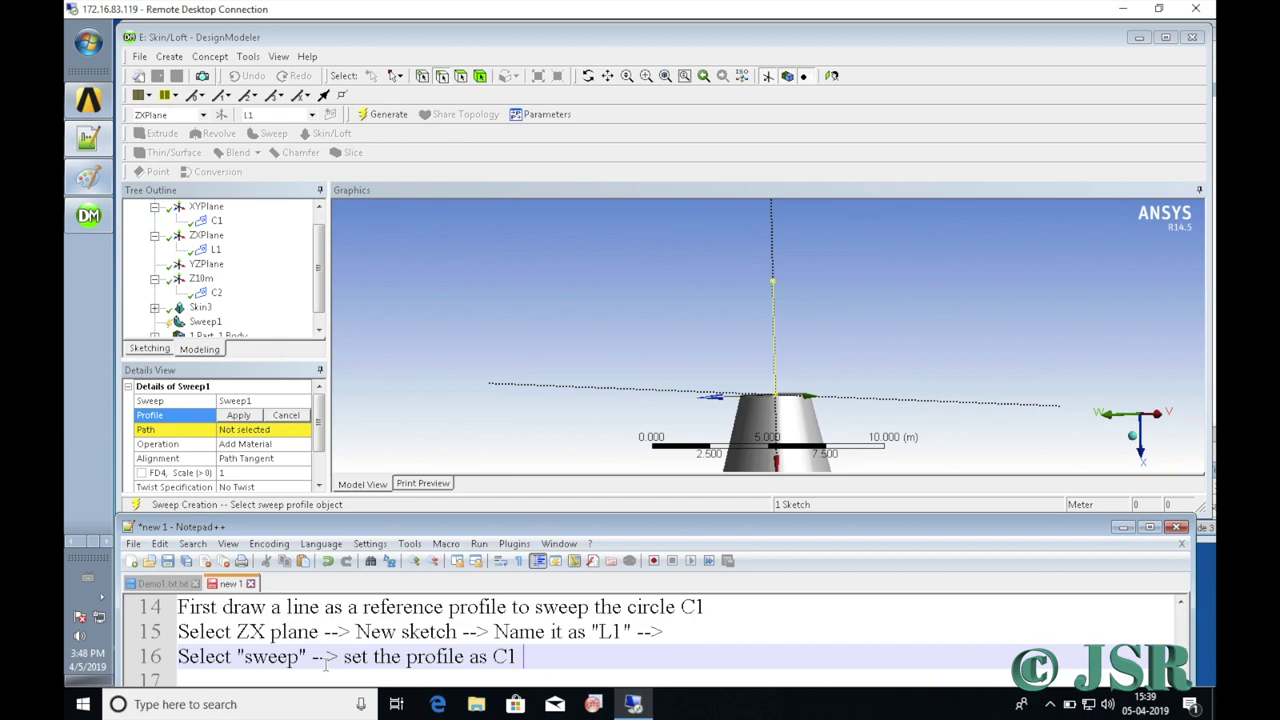
text( --> path as "L1")
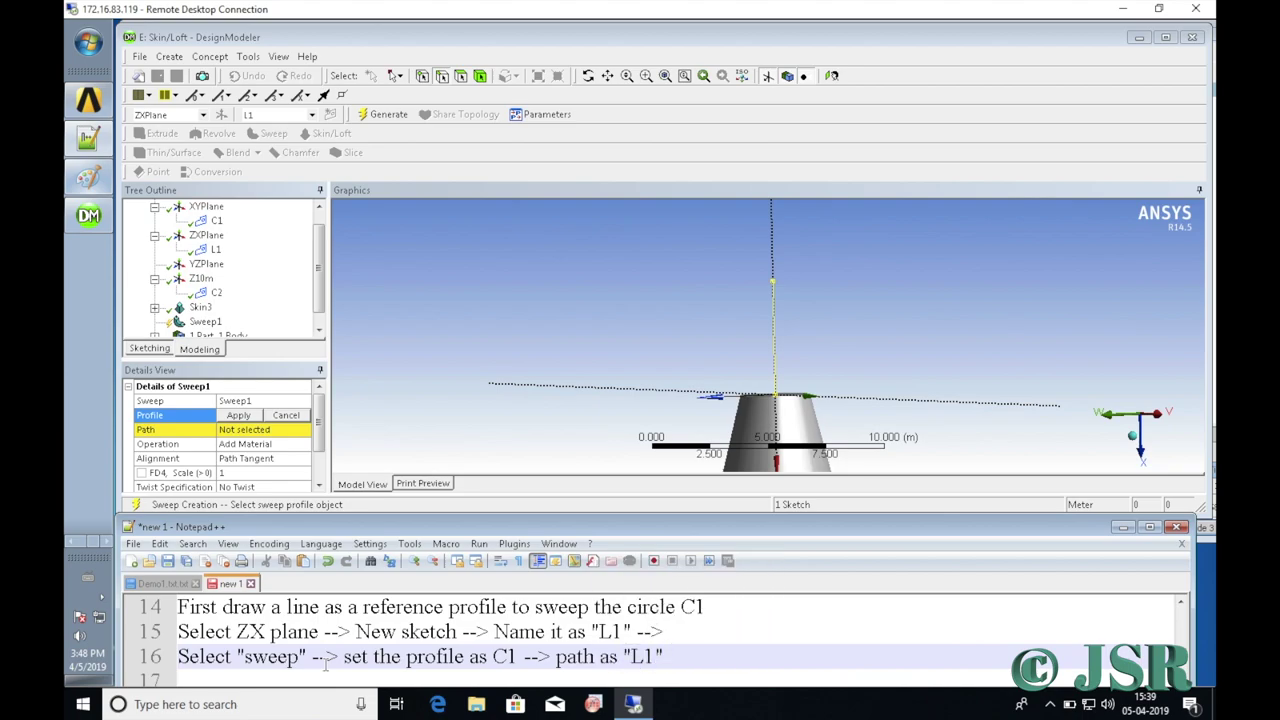
Assign sketch C1 as the profile and sketch L1 as the path of the new sweep.
click(214, 220)
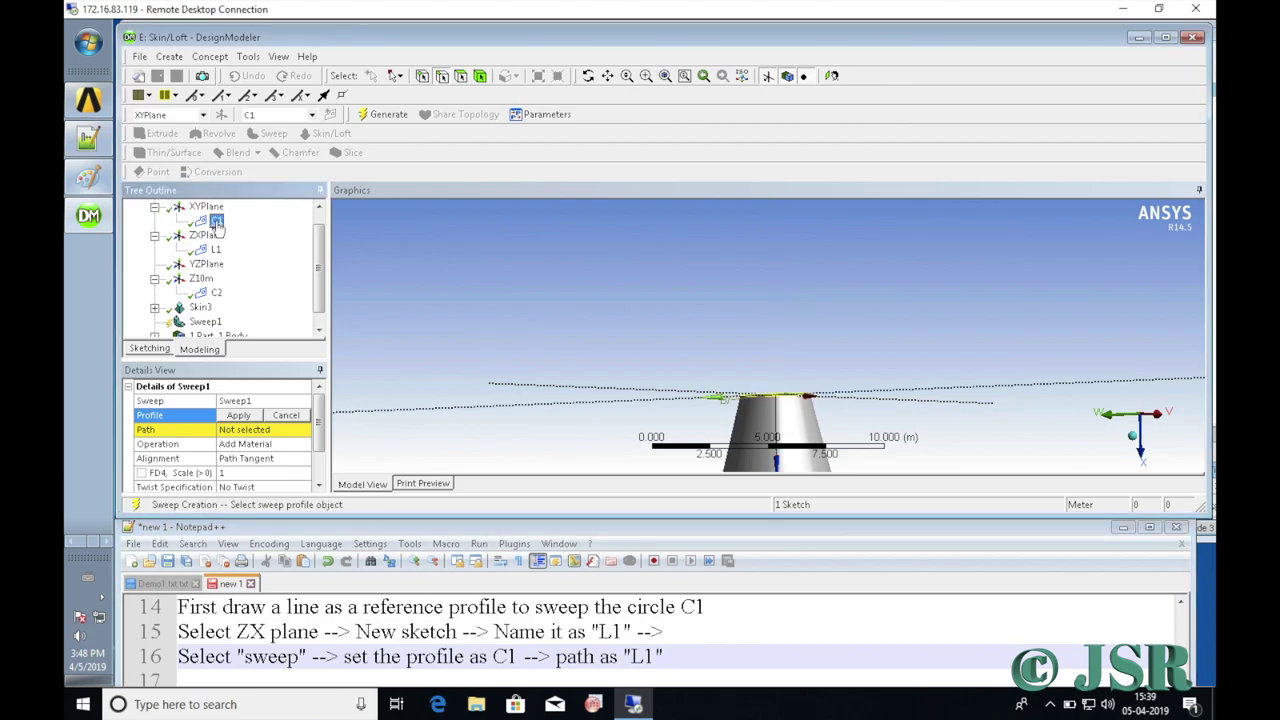
click(247, 417)
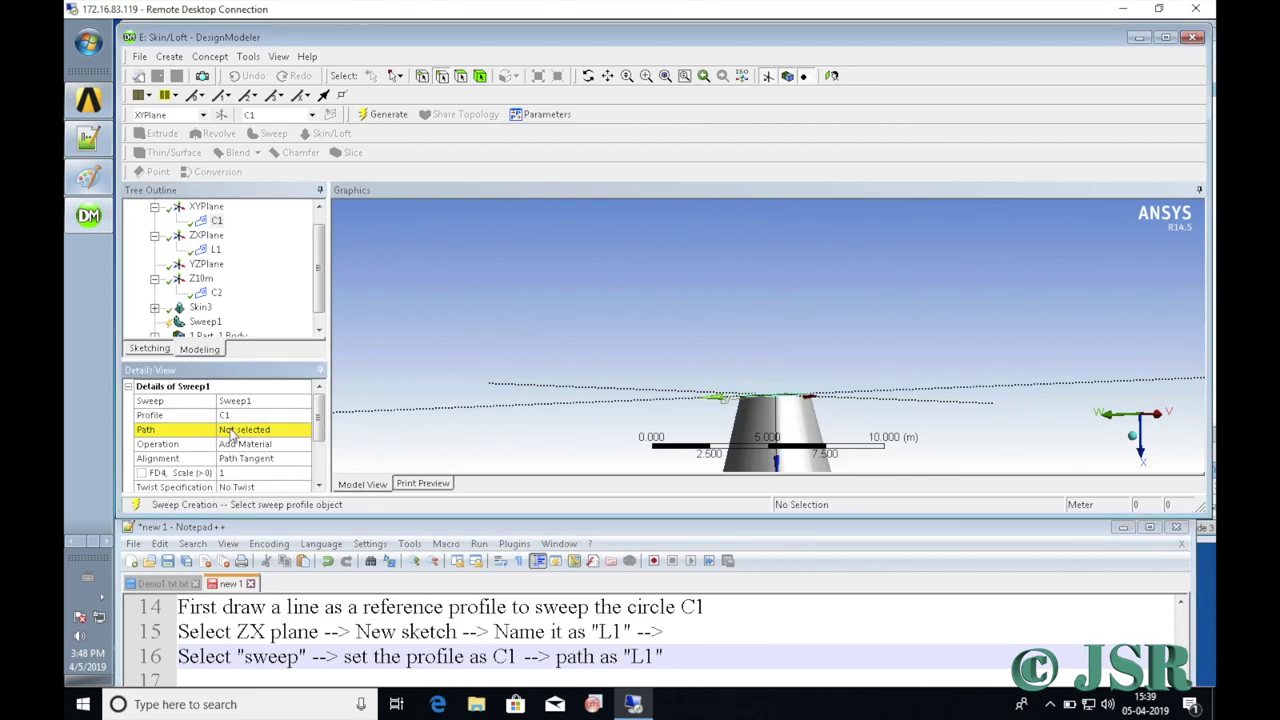
click(215, 249)
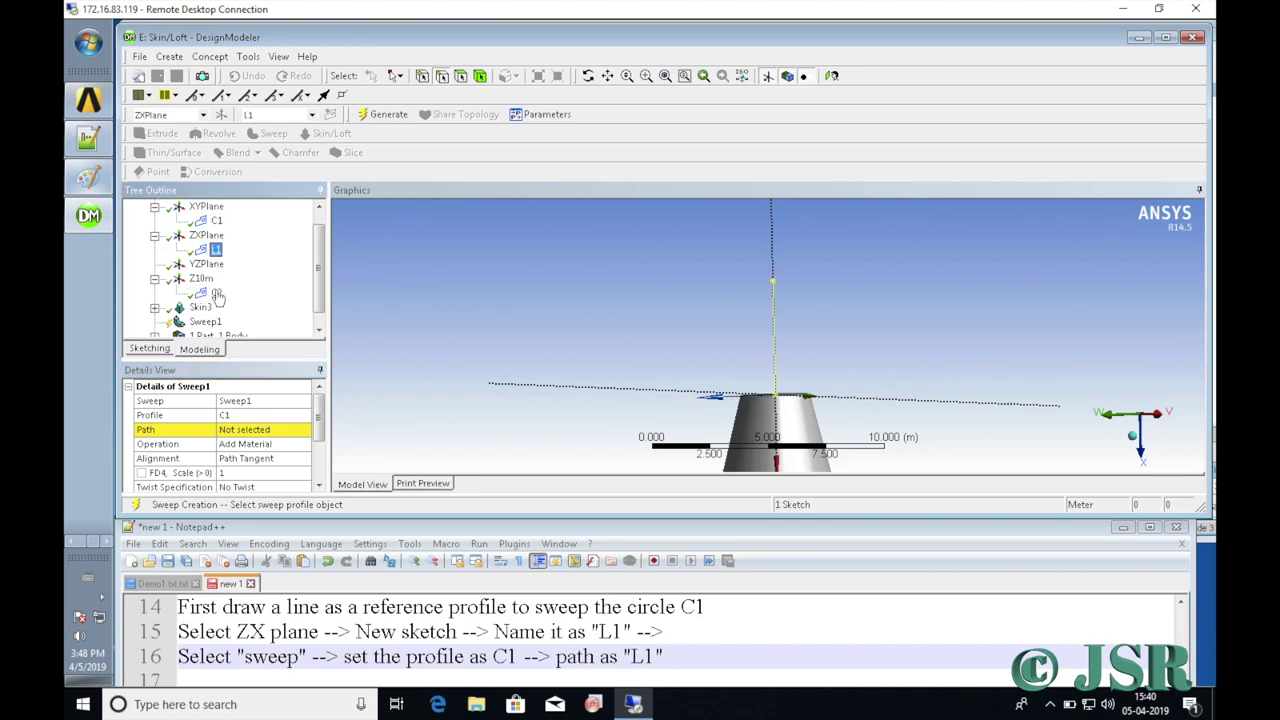
click(236, 430)
click(236, 432)
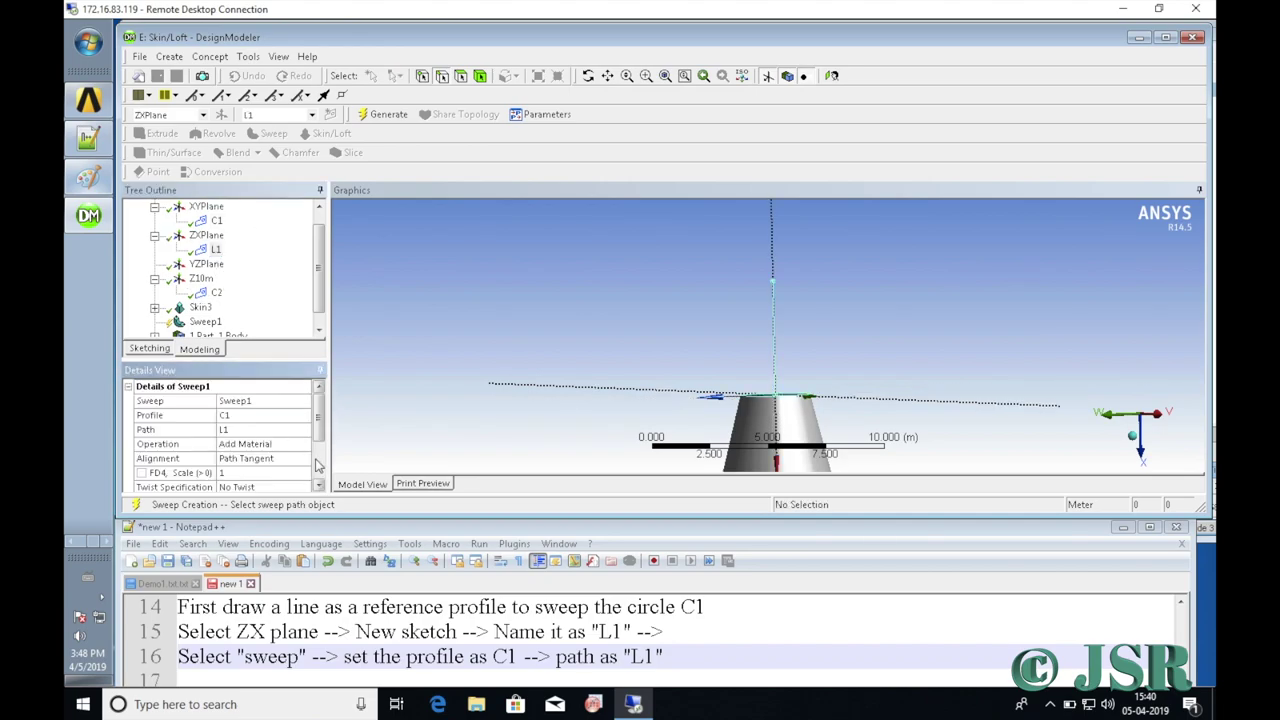
Set the sweep's alignment to Global Axes and open its scale value for editing.
click(246, 473)
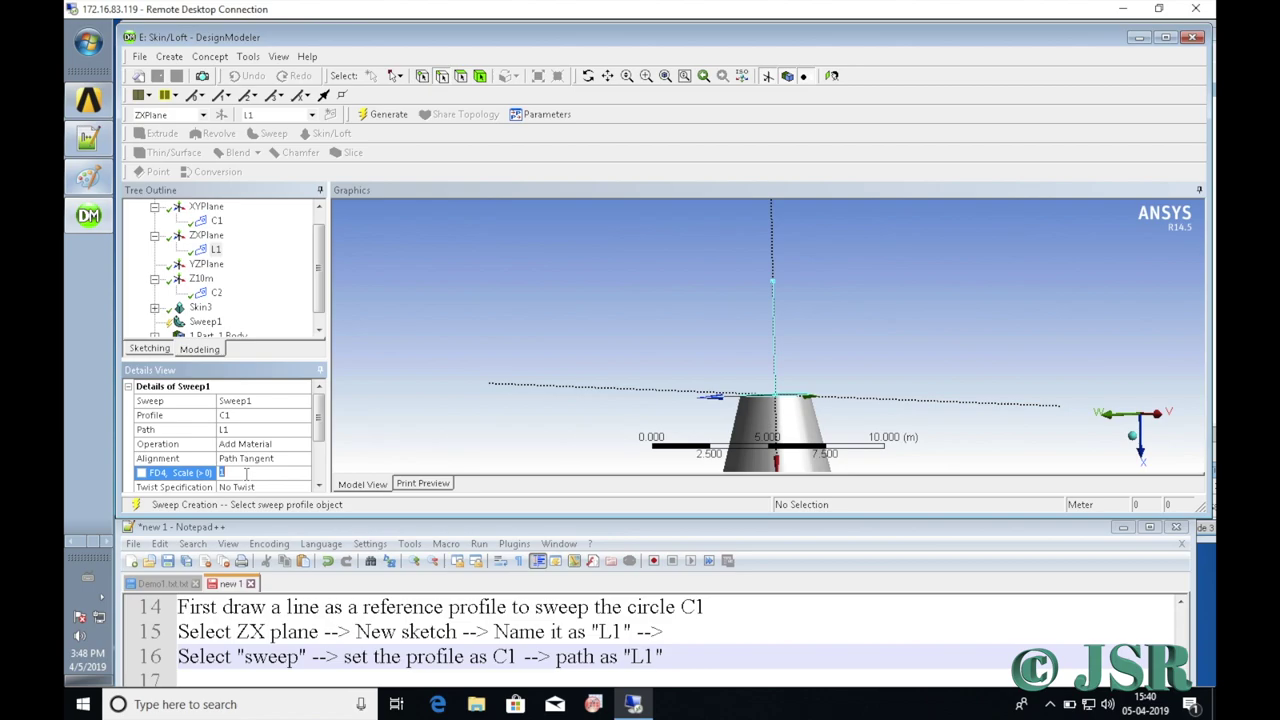
click(305, 459)
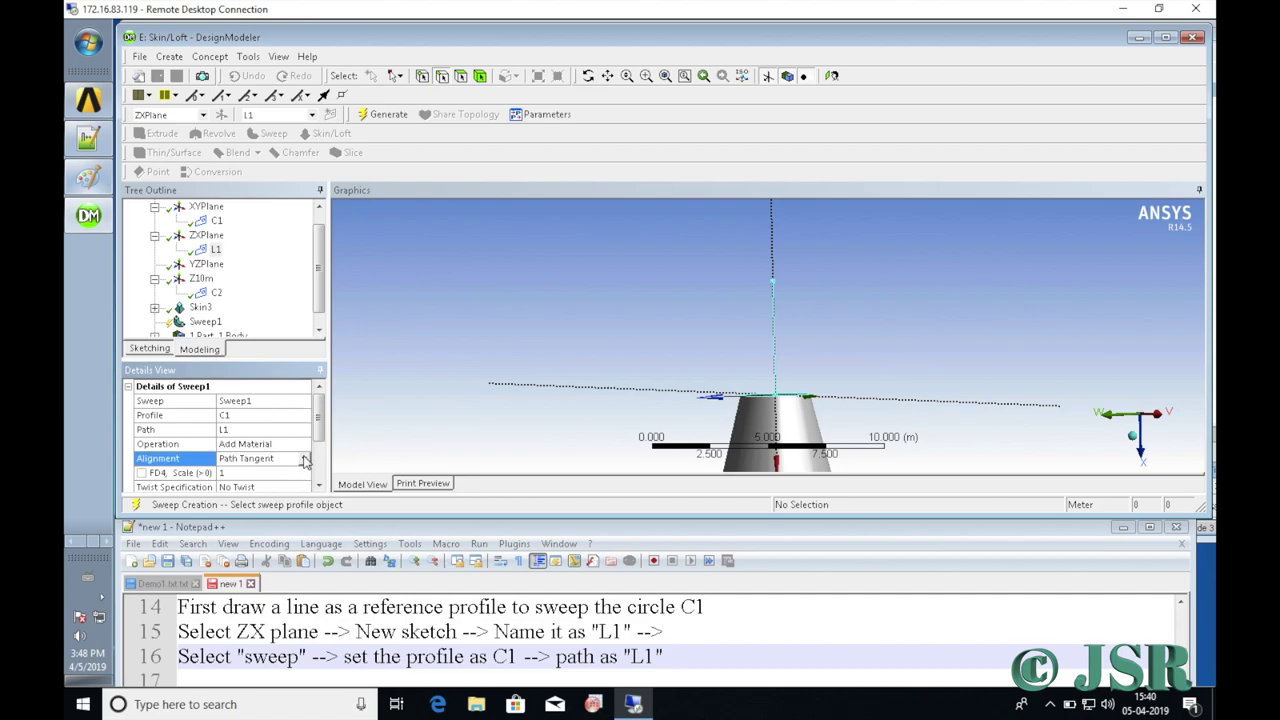
click(305, 459)
click(289, 472)
click(276, 473)
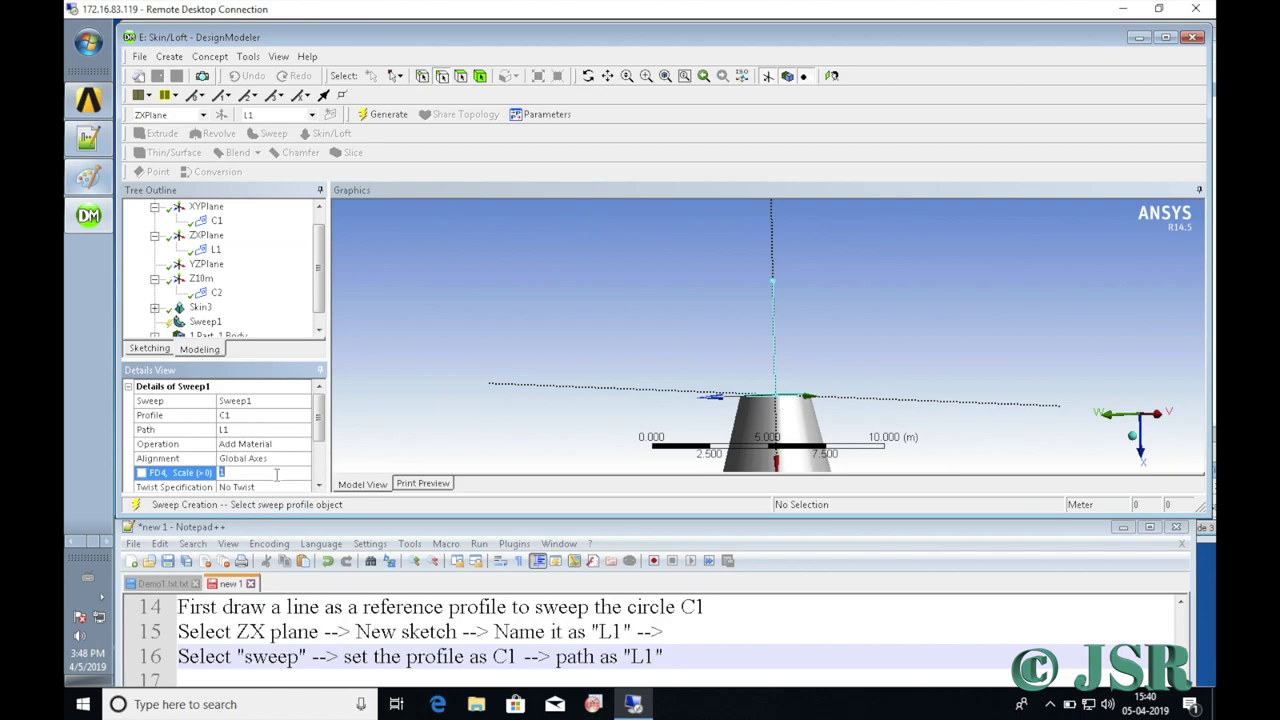
Extend line 16 of the notes with --> Alighment as "Global Axis" --> Scale as "10".
click(685, 657)
text(--> Alighment a)
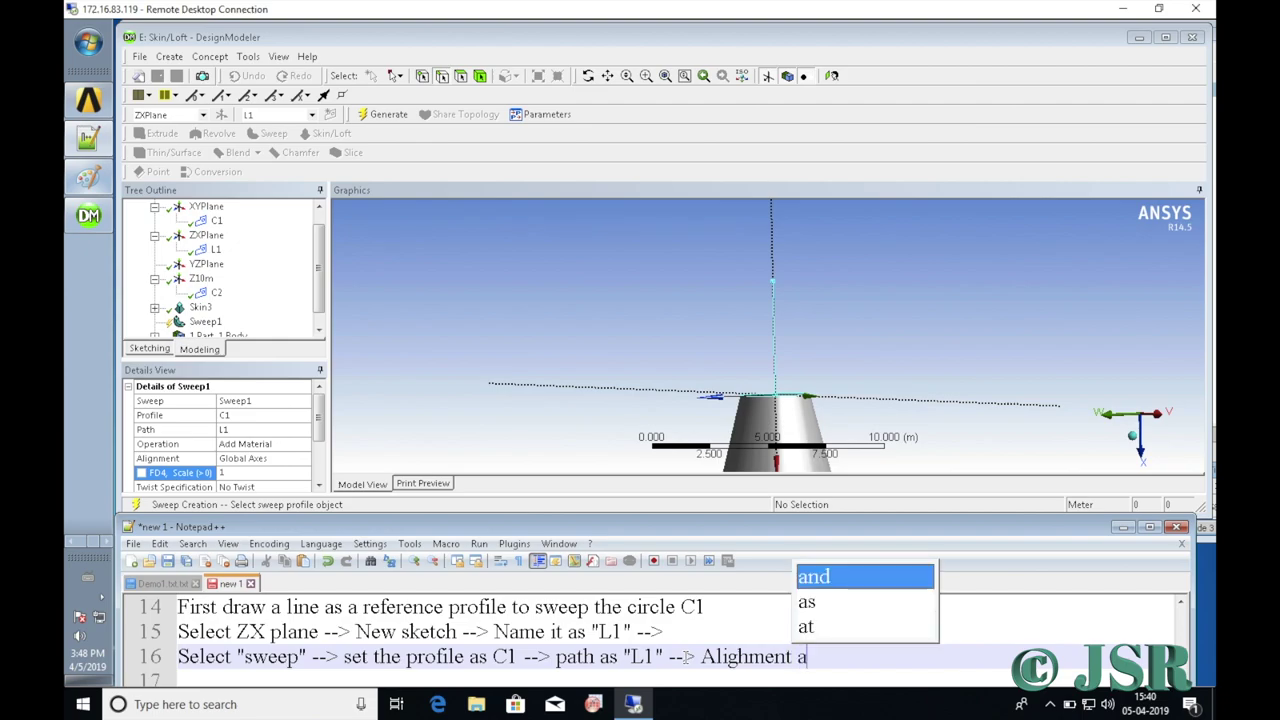
text(s "Glao)
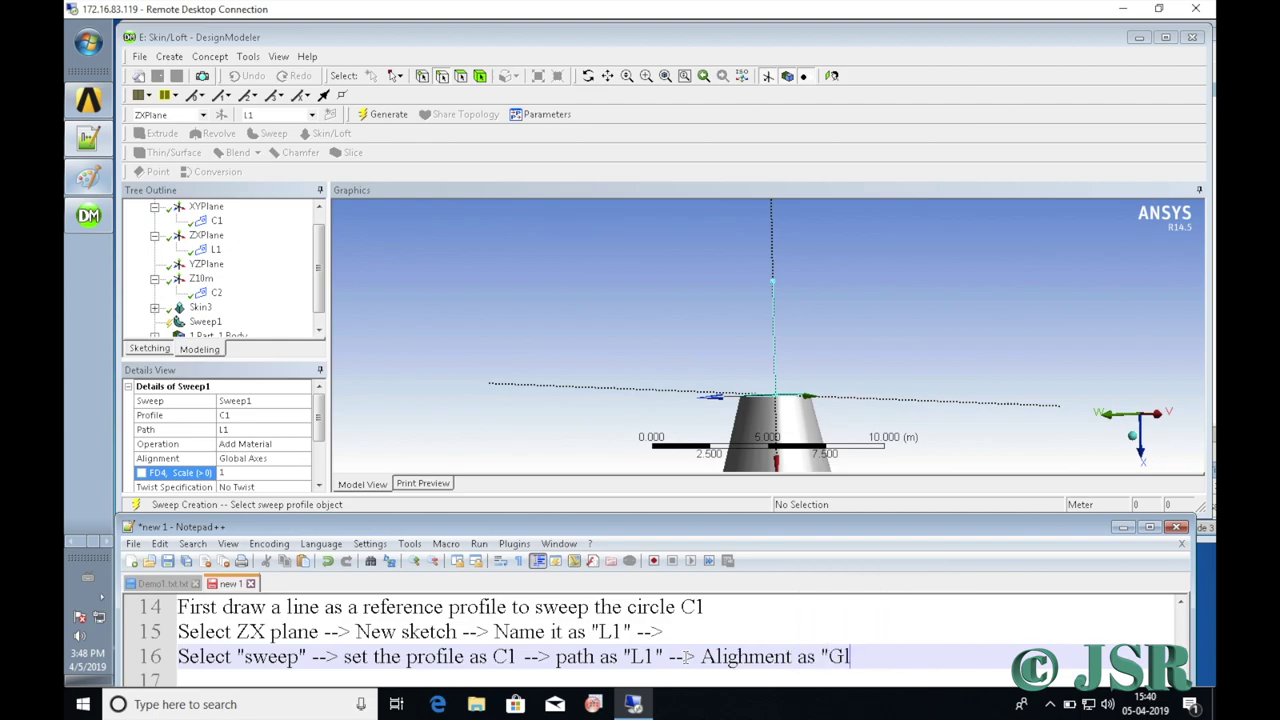
key(BackSpace)
text(obal Axis" -->)
text(Sca)
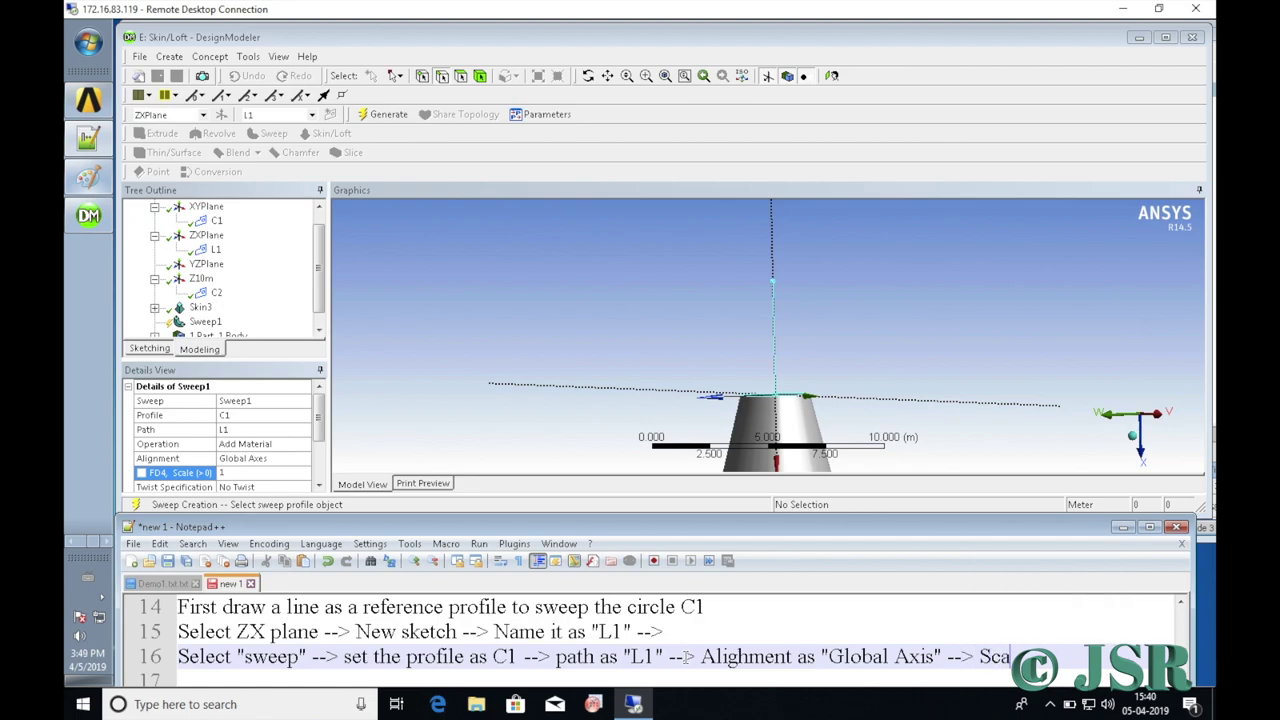
text(le as "10)
Set the sweep's scale to 10, generate the feature and view the resulting body from above.
click(271, 473)
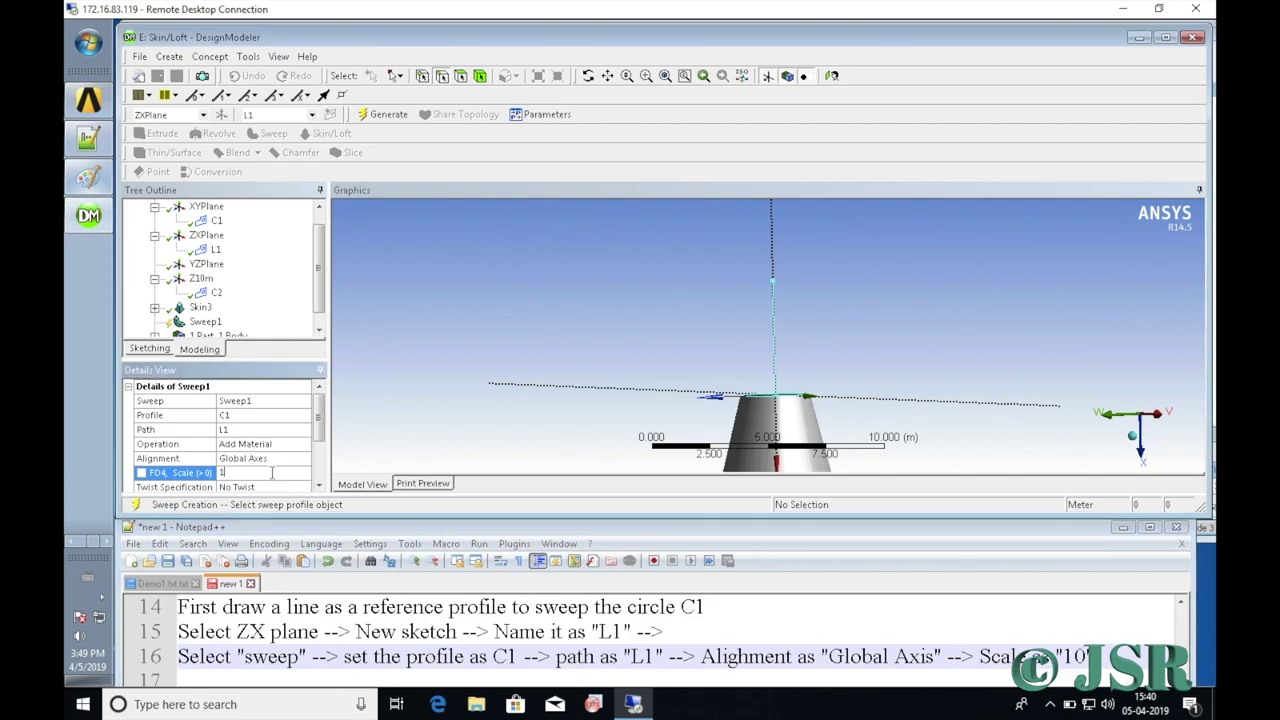
text(0)
click(368, 116)
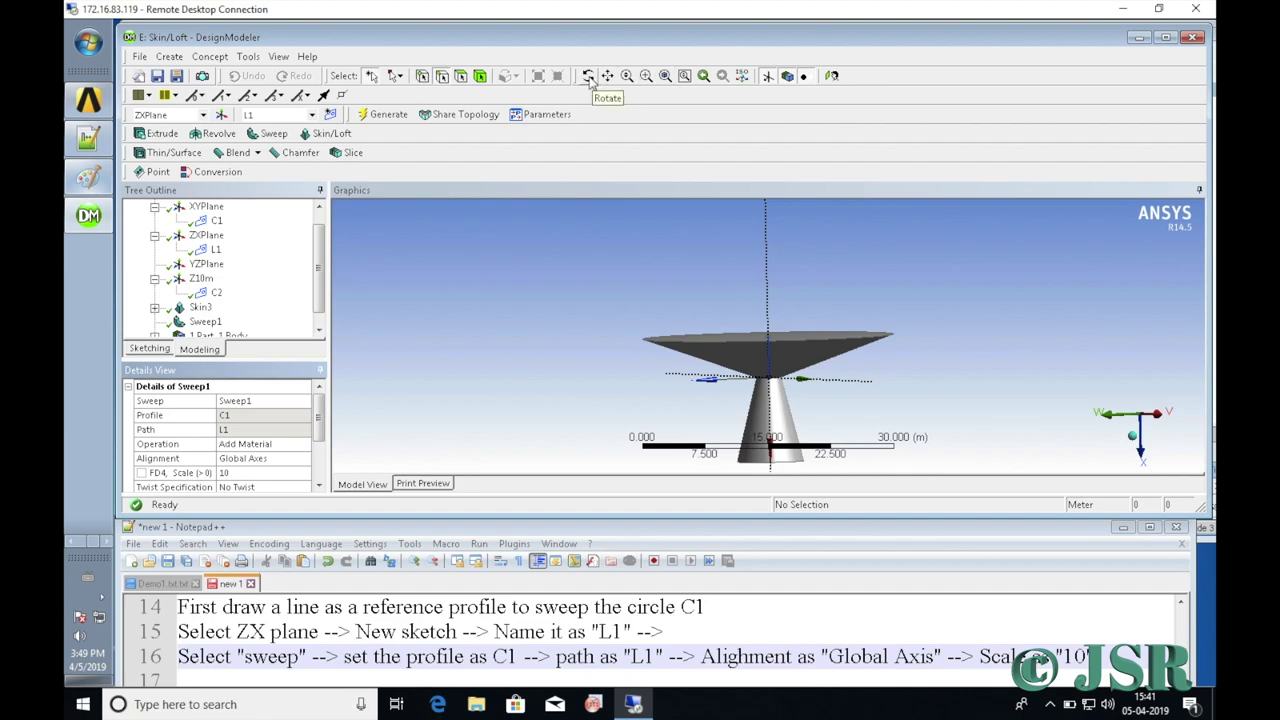
click(588, 76)
drag(722, 298, 628, 532)
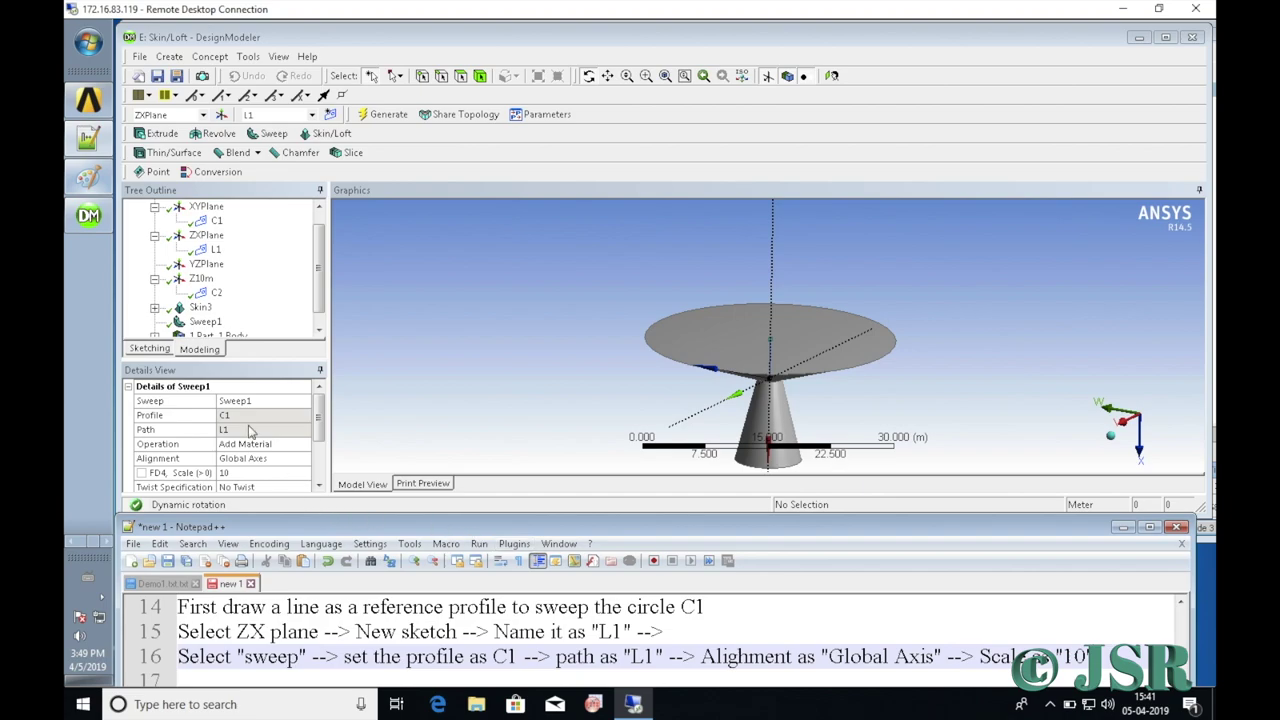
Set the sweep's scale to 3, regenerate the model and inspect the changed body.
click(242, 472)
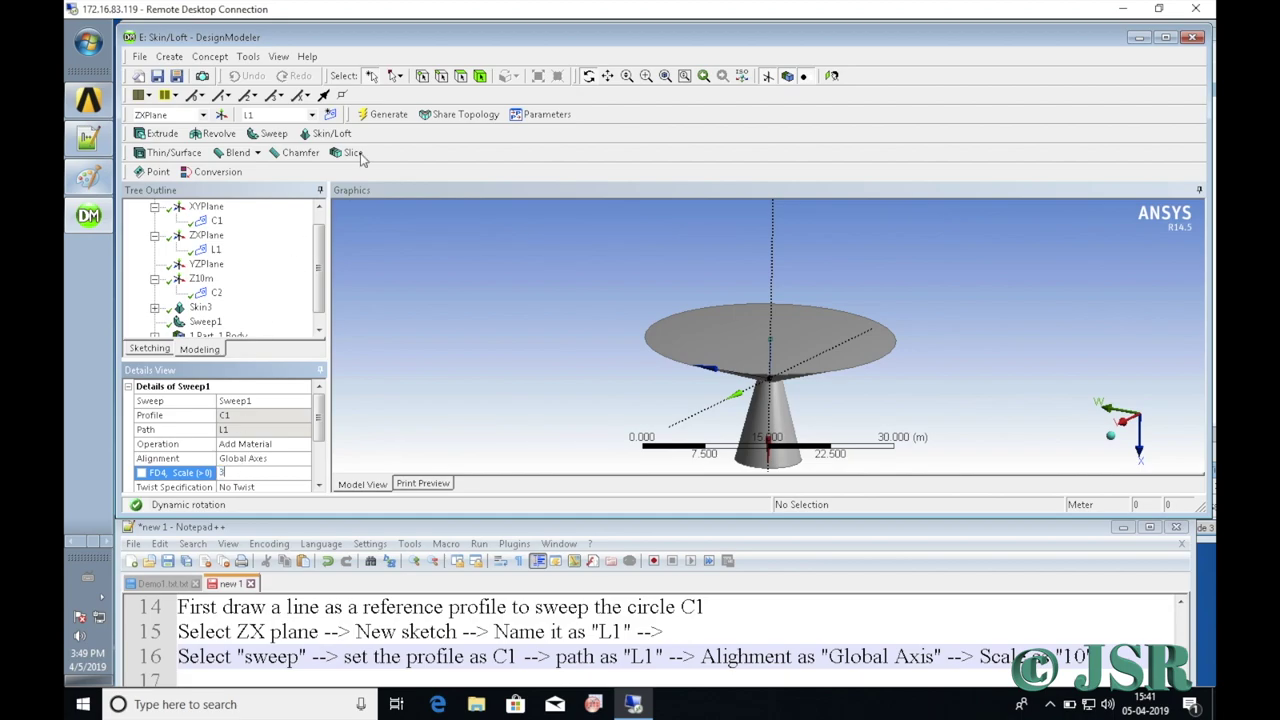
click(380, 115)
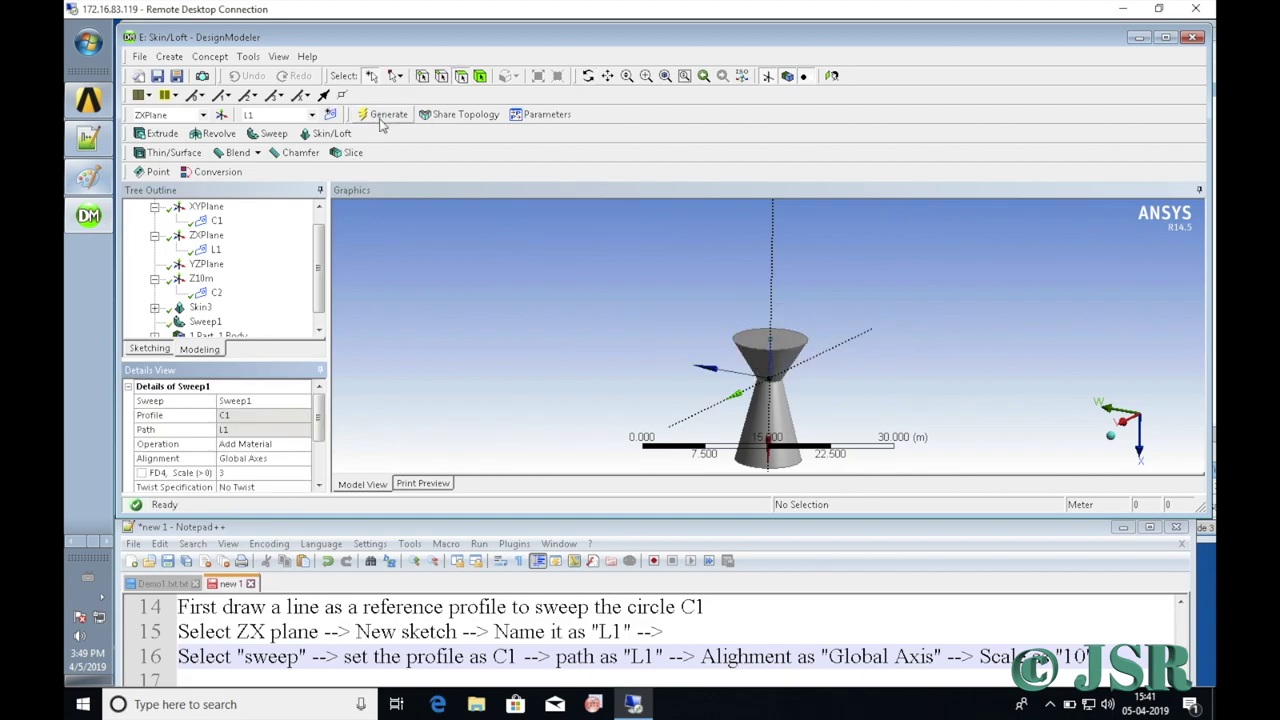
click(588, 76)
drag(748, 340, 785, 343)
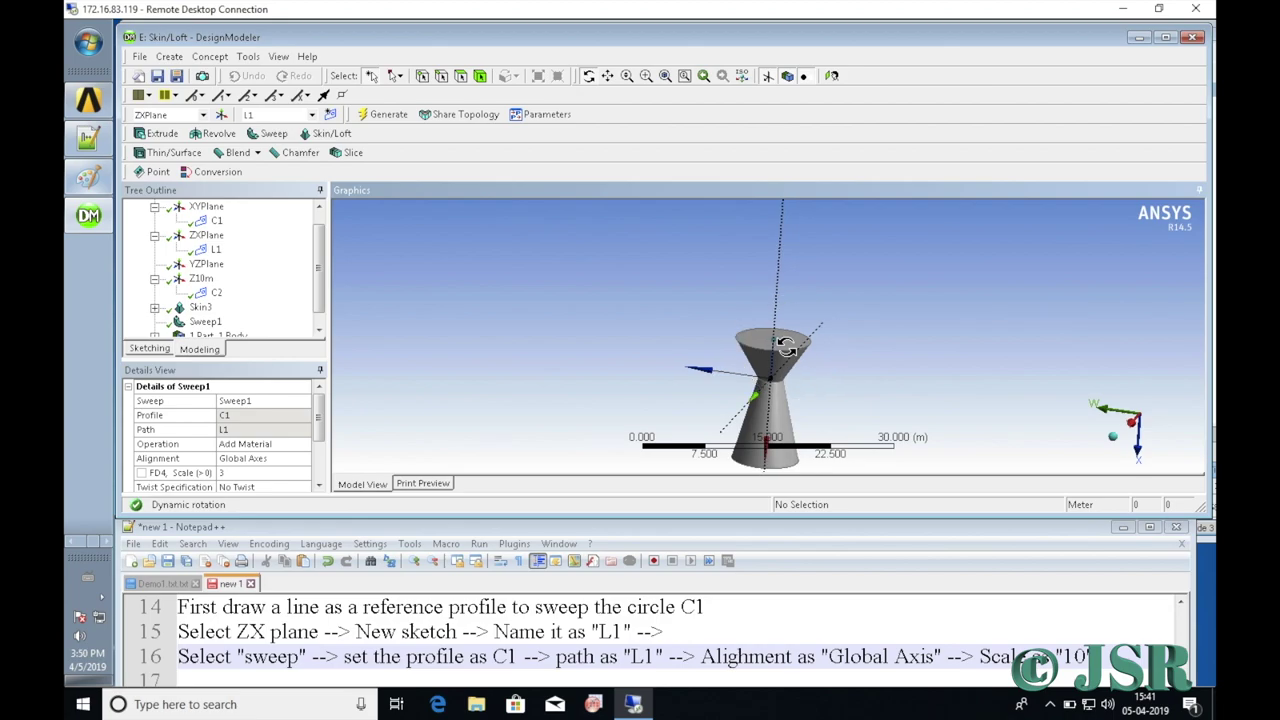
Set the sweep's alignment to Path Tangent, regenerate the model and inspect the body from another angle.
click(298, 460)
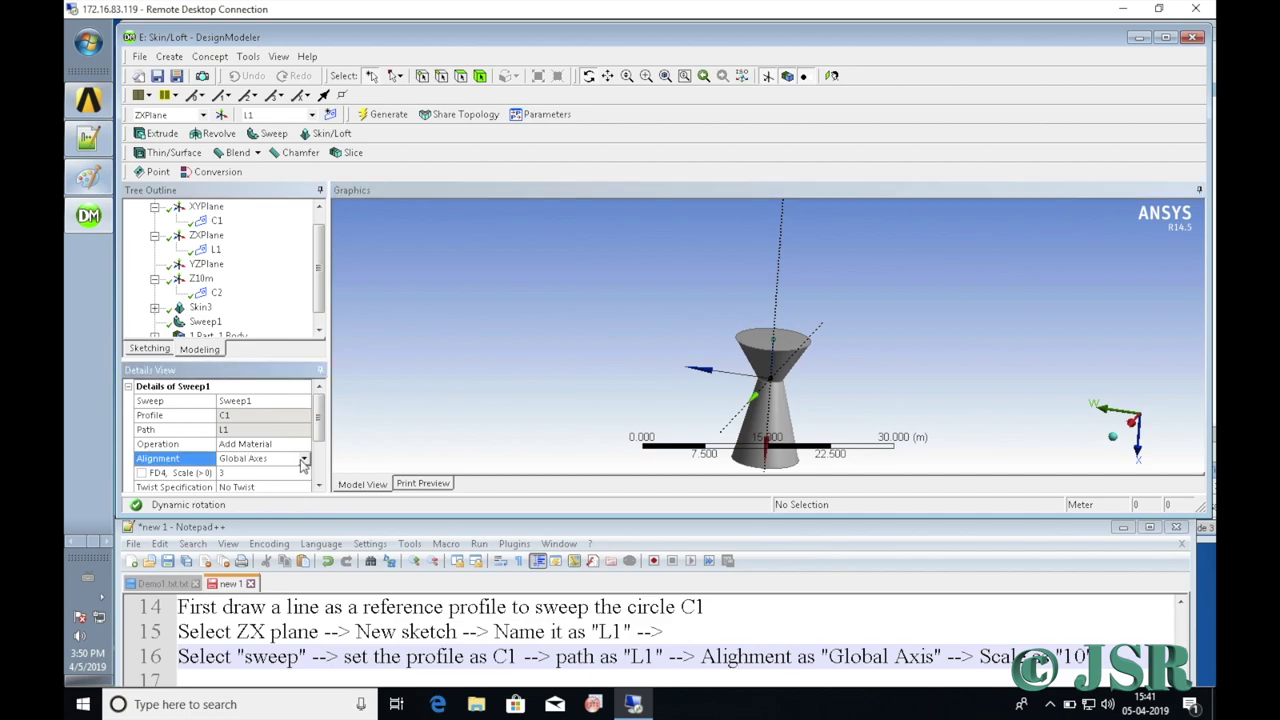
click(304, 459)
click(298, 480)
click(370, 117)
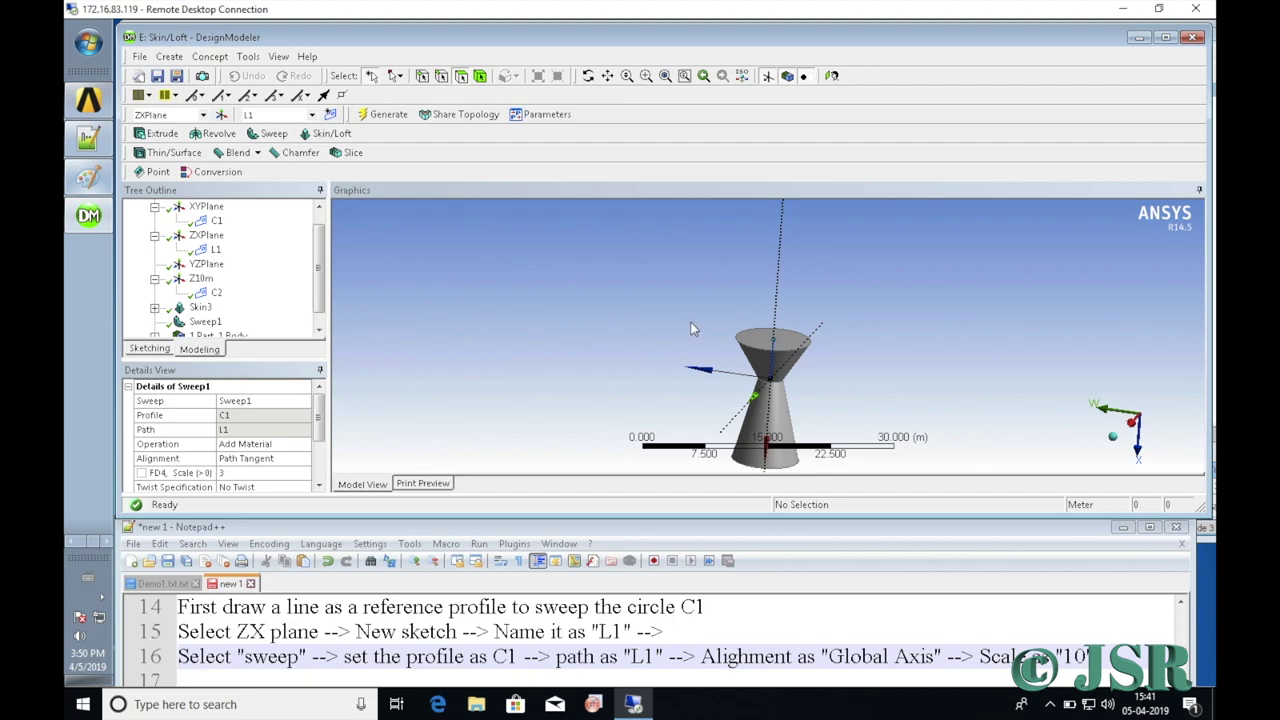
click(588, 76)
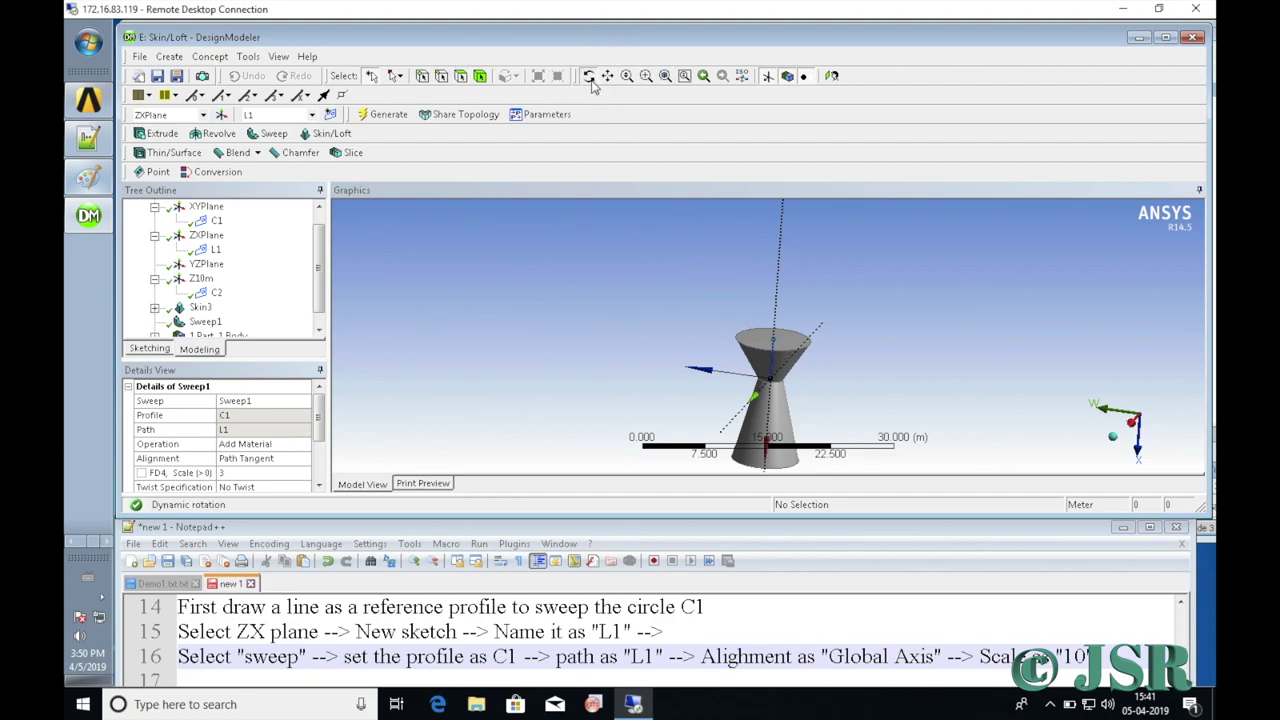
drag(778, 344, 671, 320)
Set the sweep's scale to 1 and regenerate the model, keeping the Path Tangent alignment.
click(234, 472)
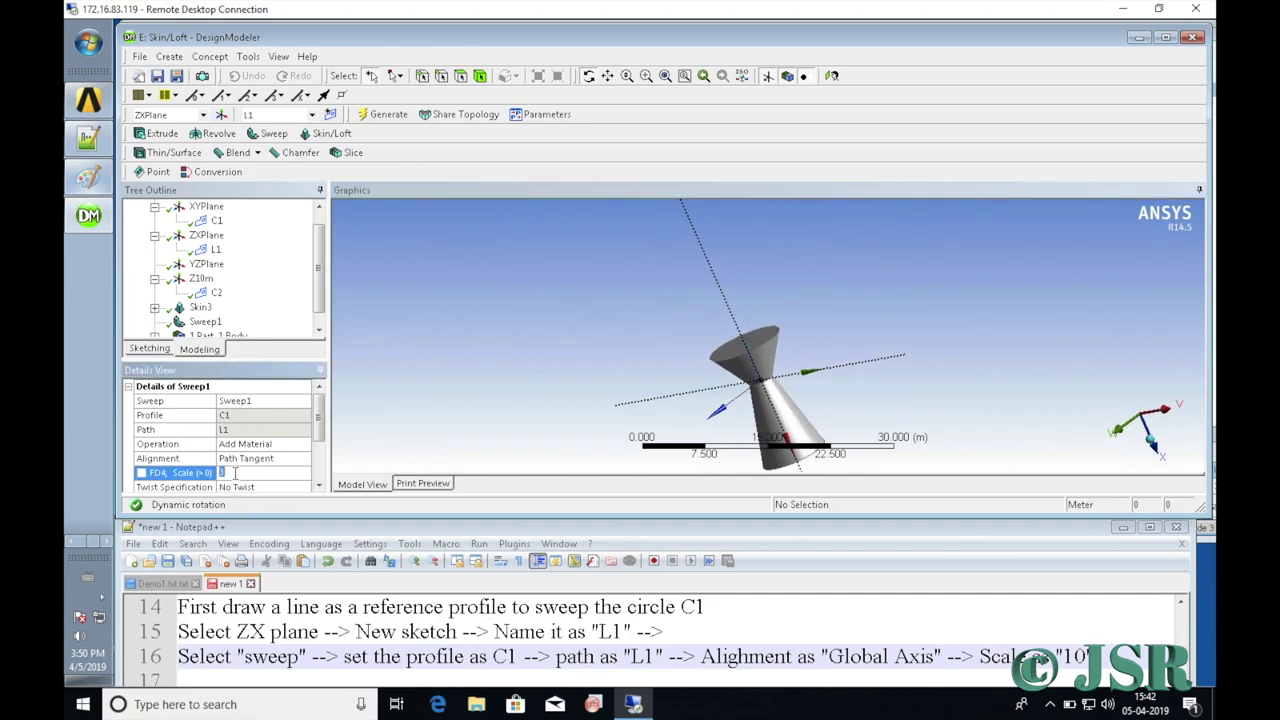
text(1)
click(390, 116)
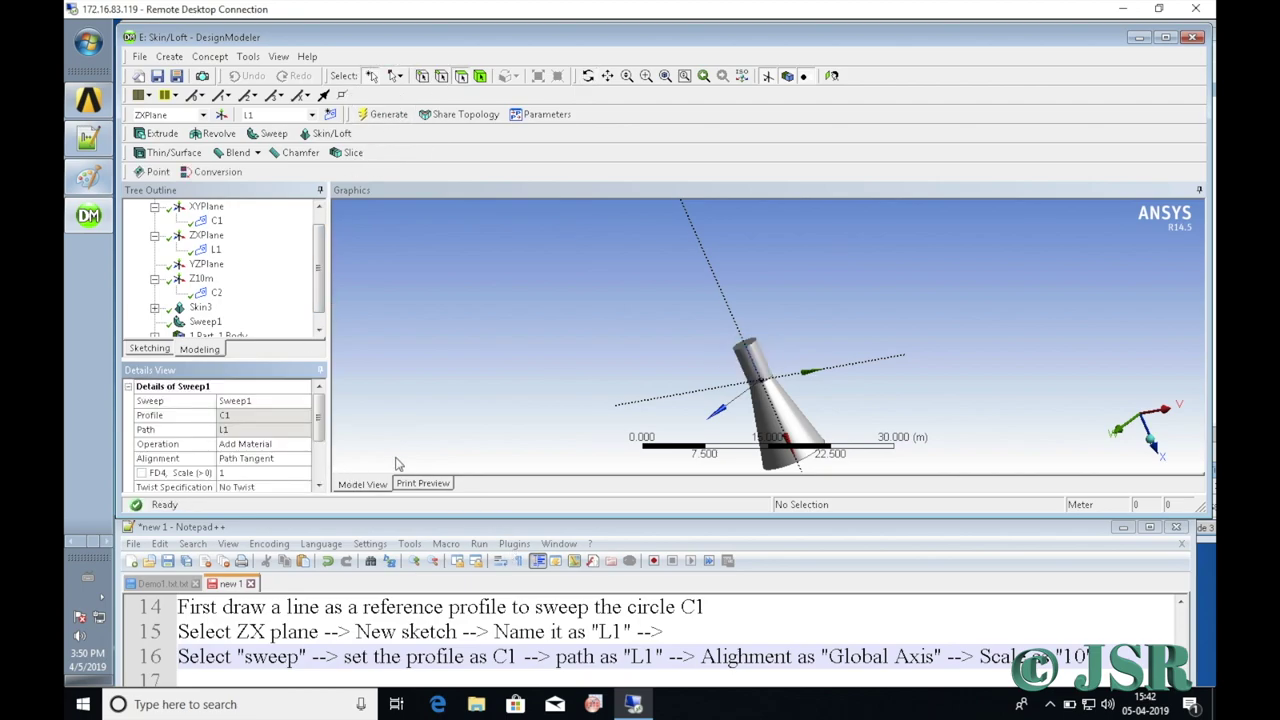
click(241, 470)
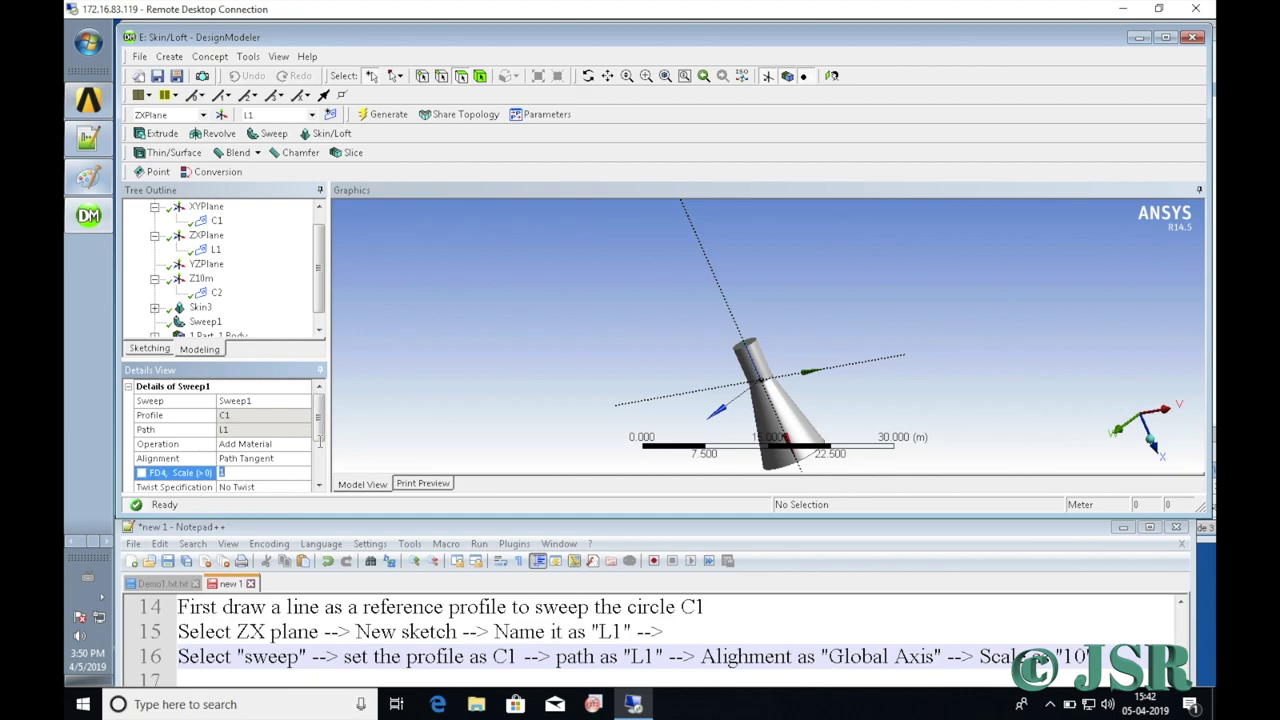
click(304, 459)
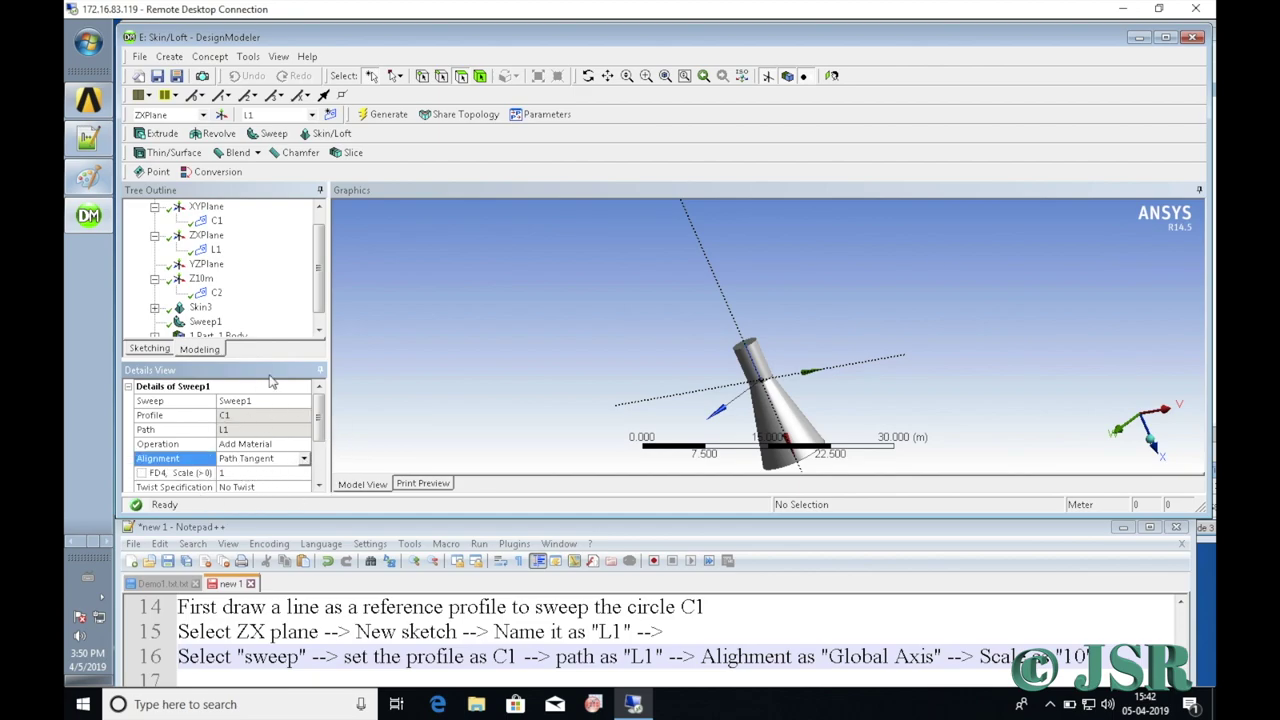
click(382, 116)
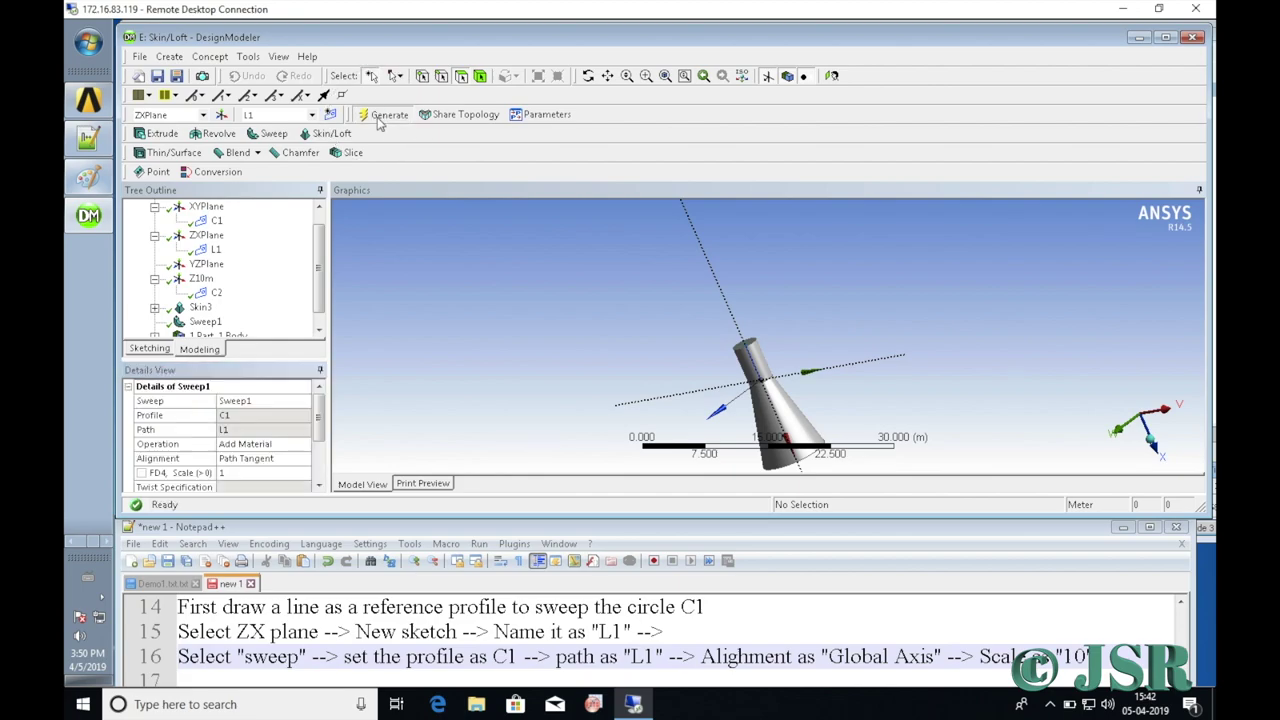
Regenerate the sweep with a scale of 2, and again with a scale of 3.
click(240, 473)
text(2)
click(388, 115)
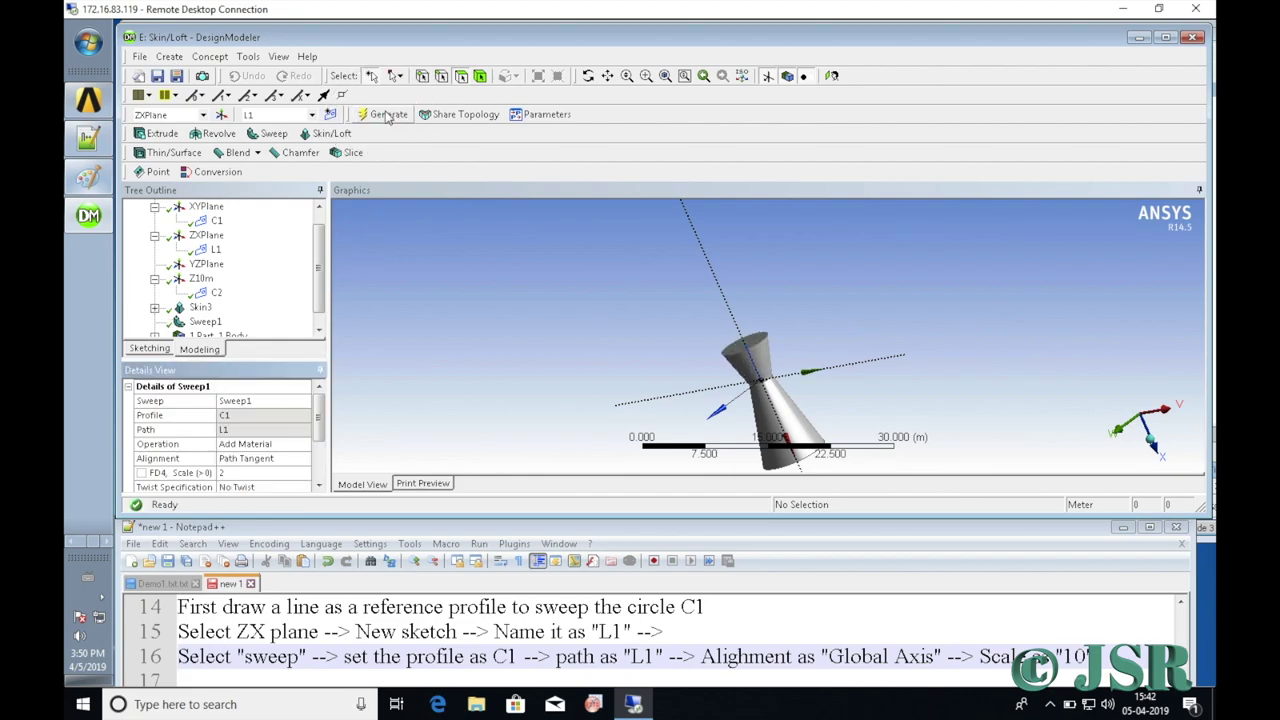
click(232, 472)
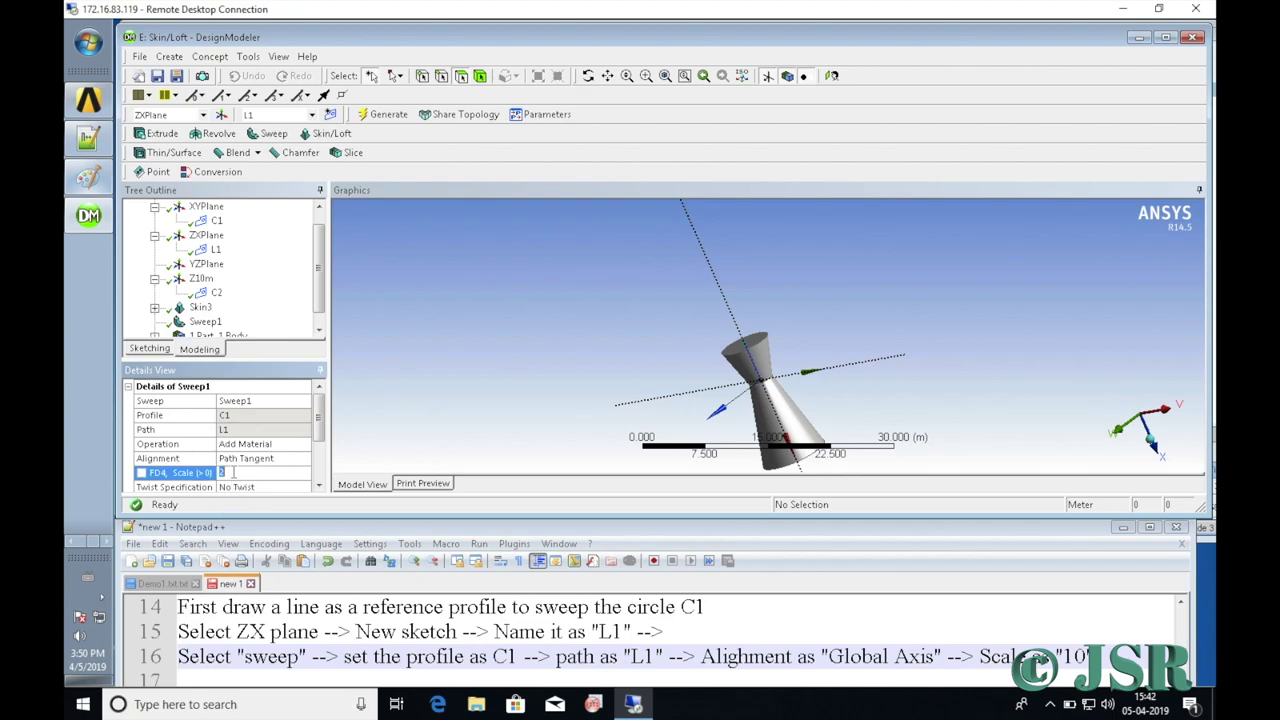
click(371, 117)
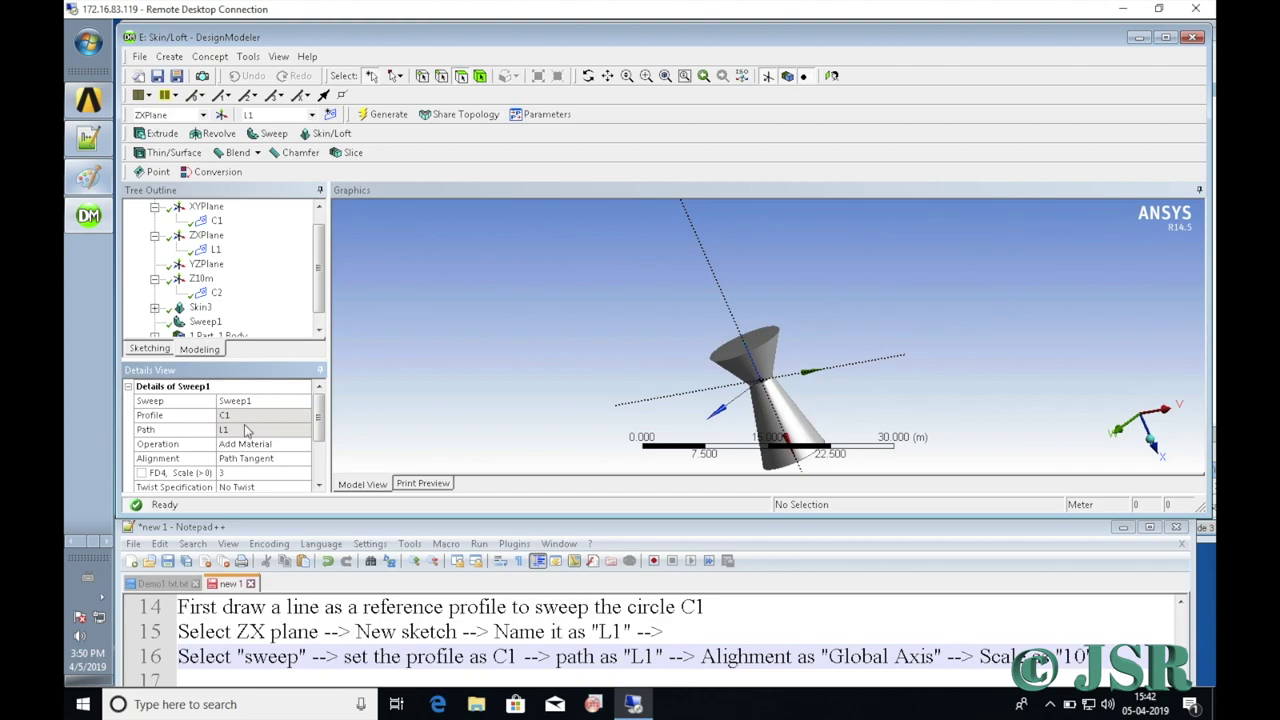
Set the sweep's scale to 10 and regenerate the model.
click(233, 471)
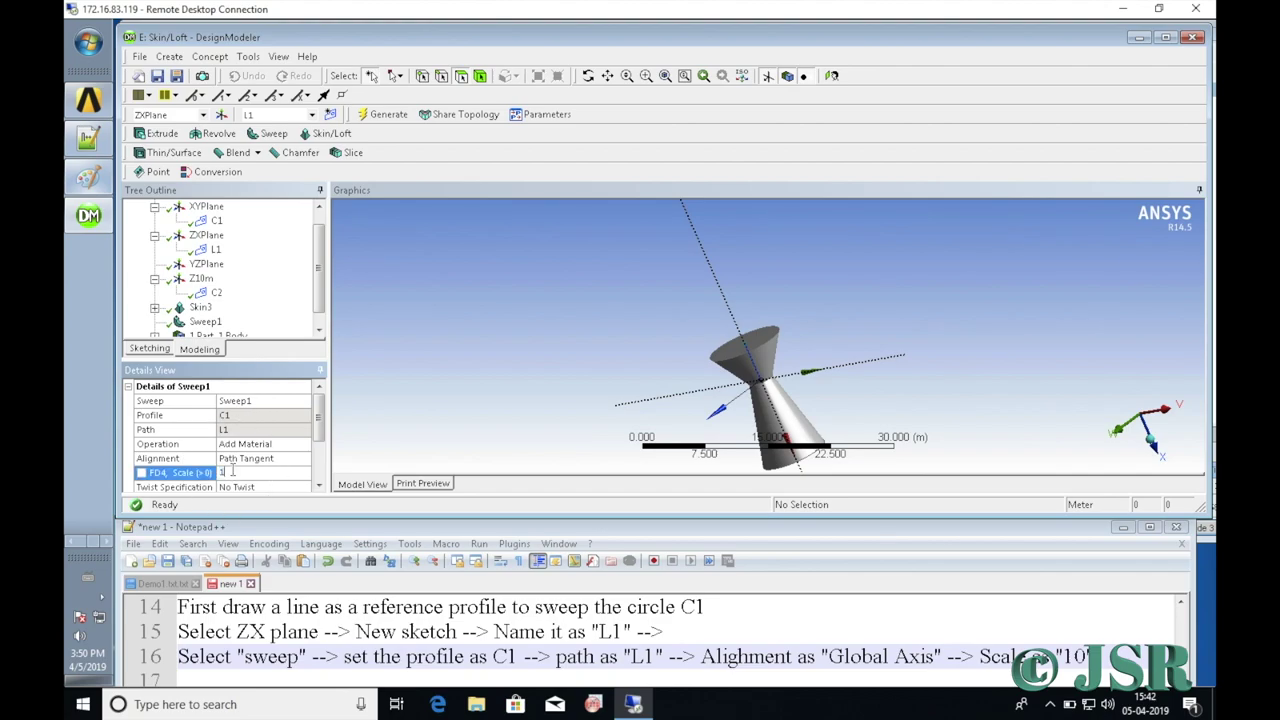
text(10)
click(384, 117)
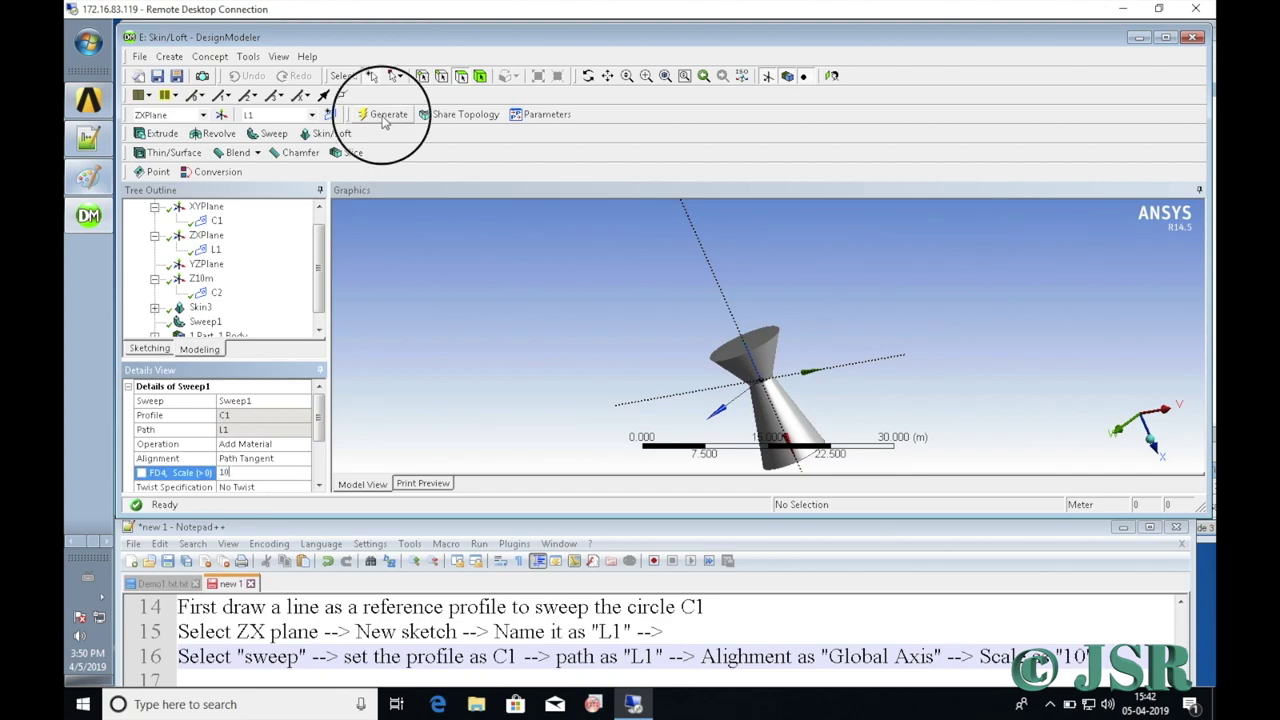
Return the sweep's scale to 1 and regenerate the model.
click(240, 471)
text(1)
click(386, 116)
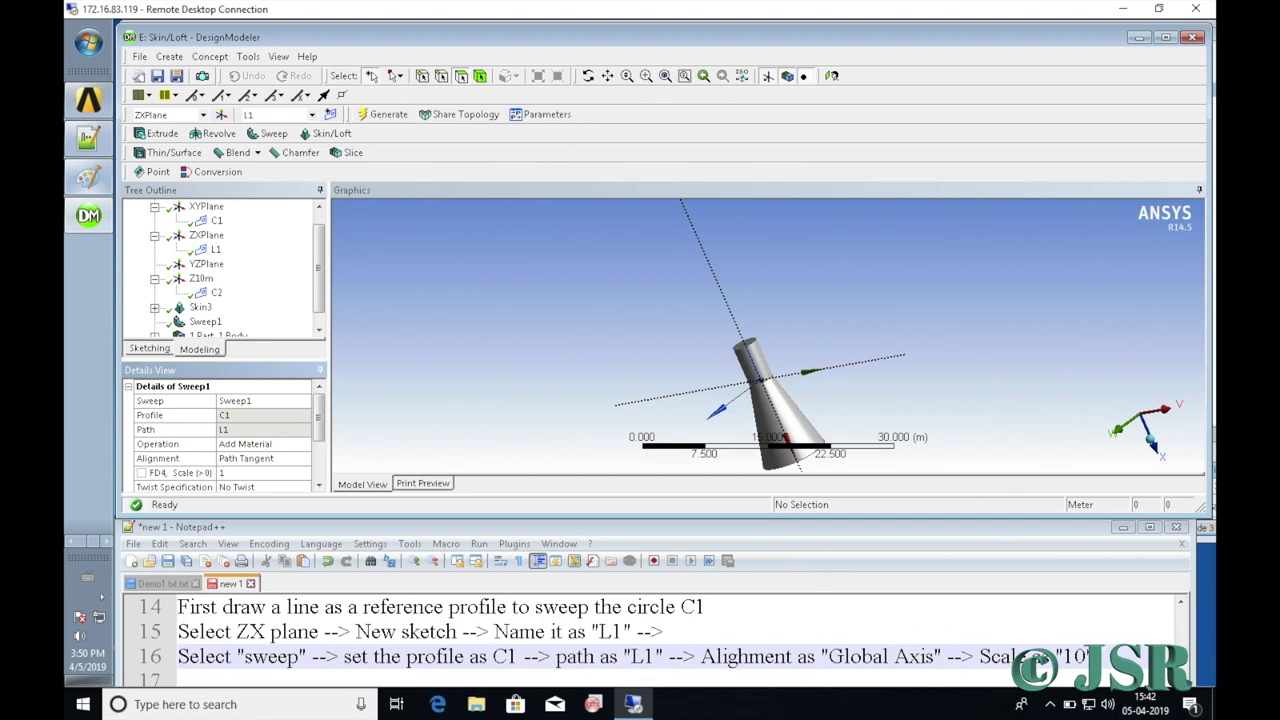
Switch to the Notepad++ notes and write "So changing scale we can make complex geometry" on line 17, followed by blank lines.
click(180, 680)
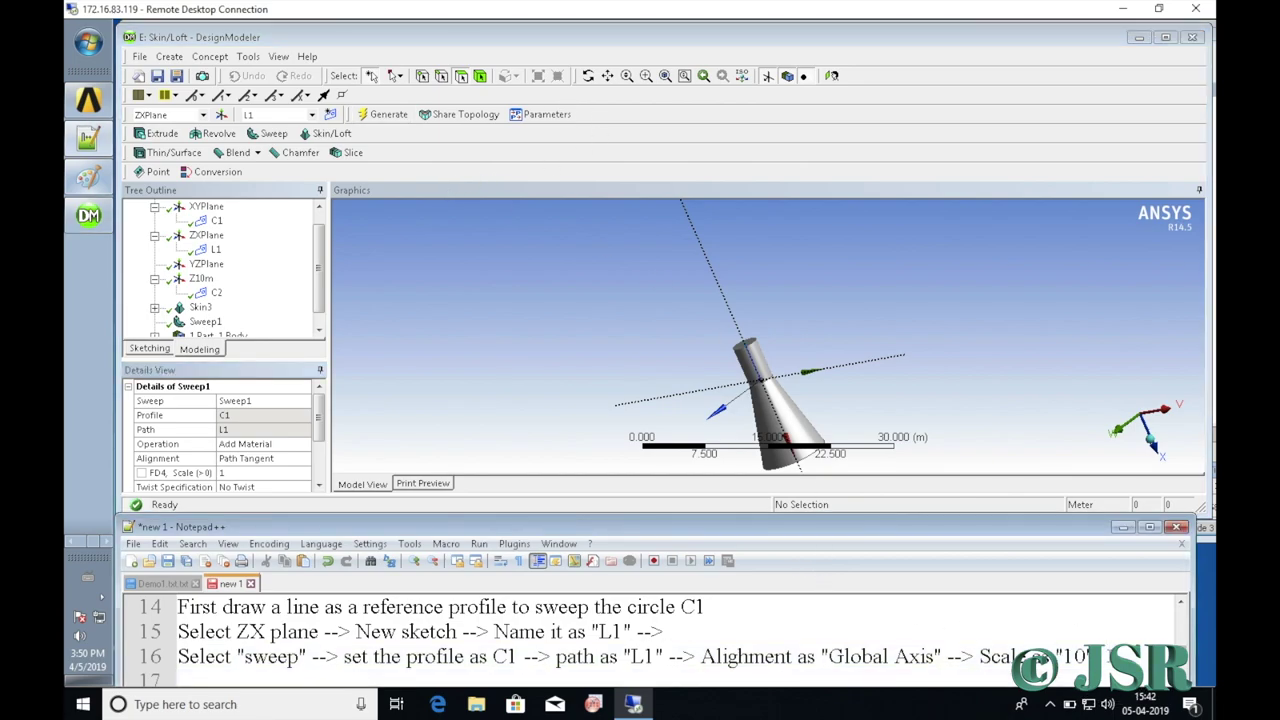
key(Return)
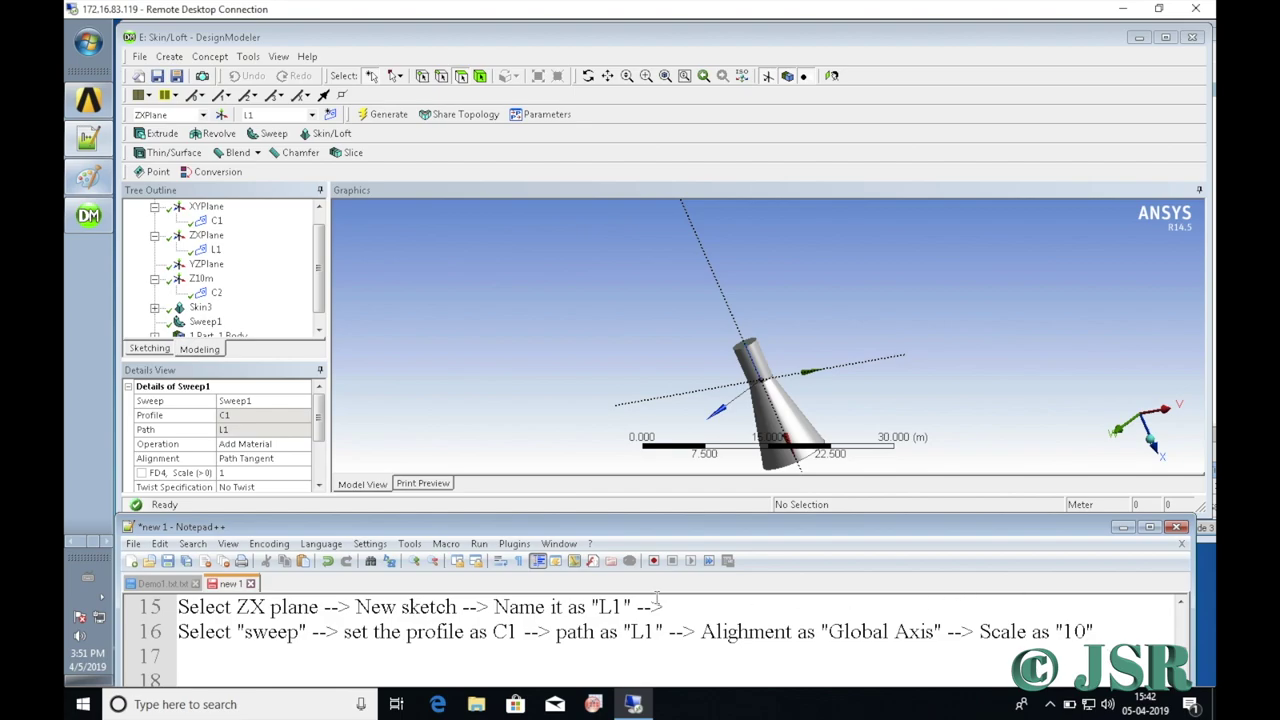
click(228, 665)
text(So change)
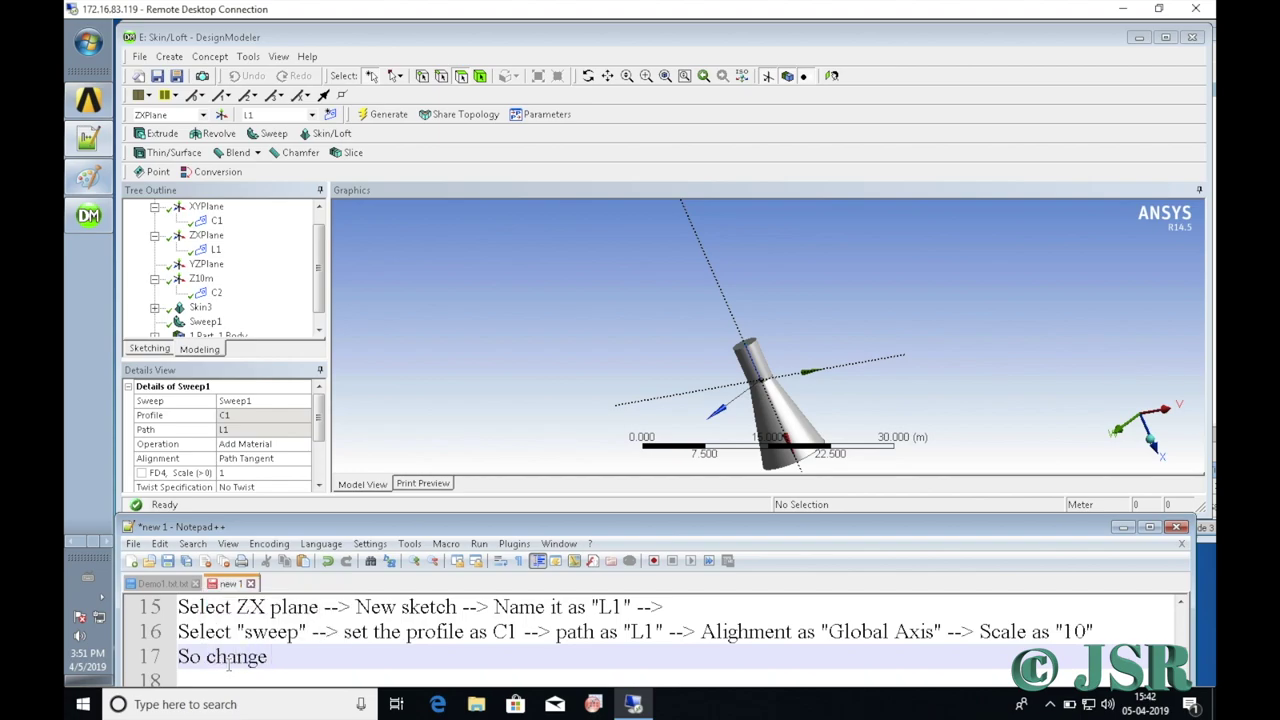
key(BackSpace)
text(ing scale we can )
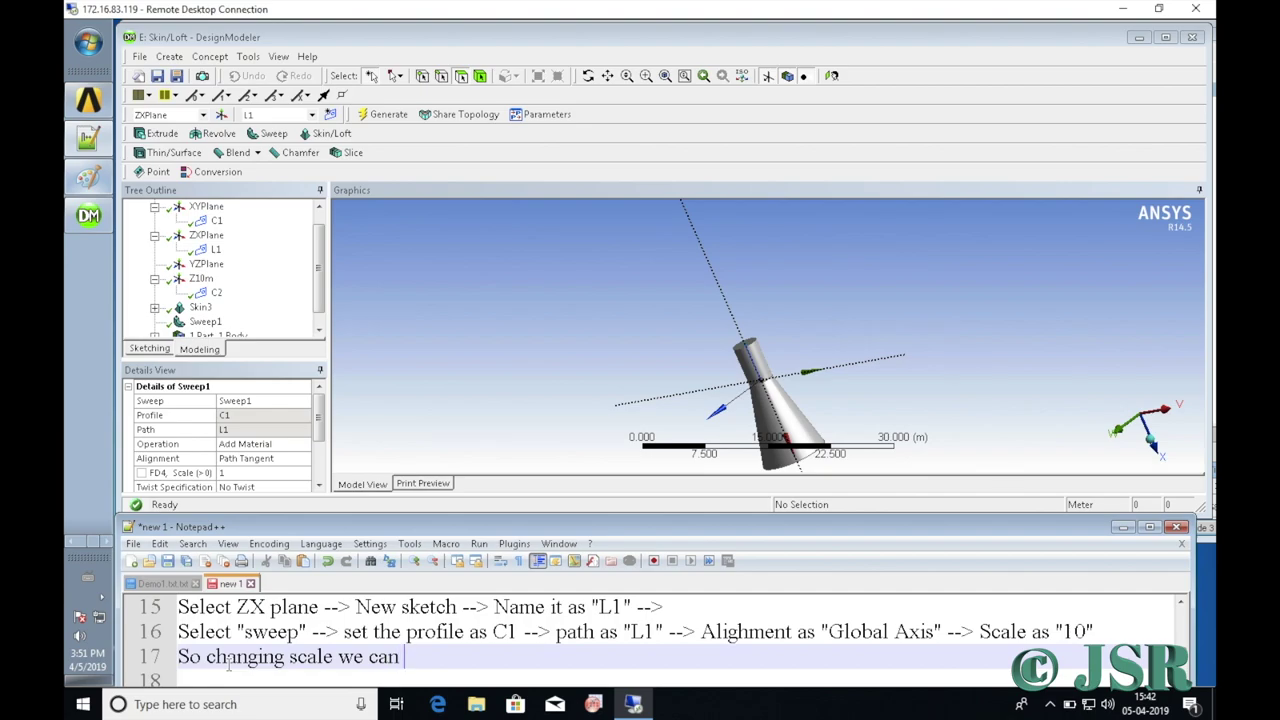
text(make complex geometry)
key(Return)
key(Return)
key(Return)
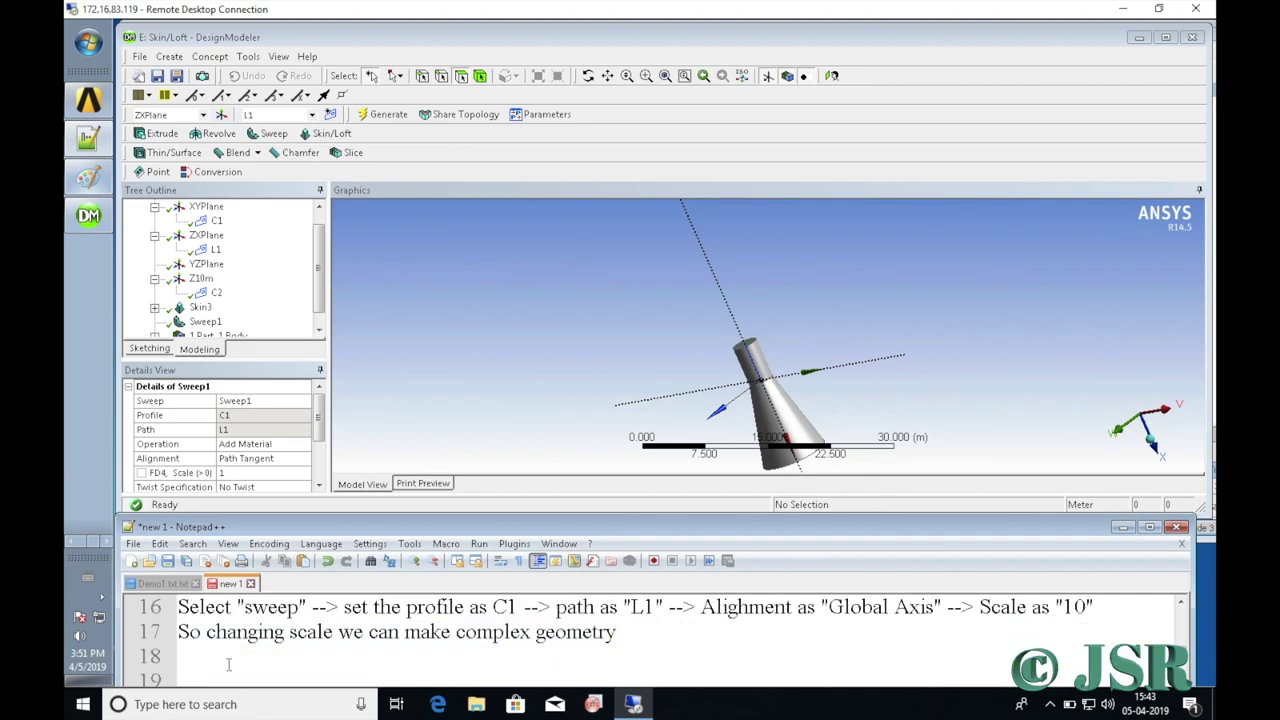
Write "Thank you for watching" on line 18 of the notes and start a new line.
click(208, 640)
text(Thank )
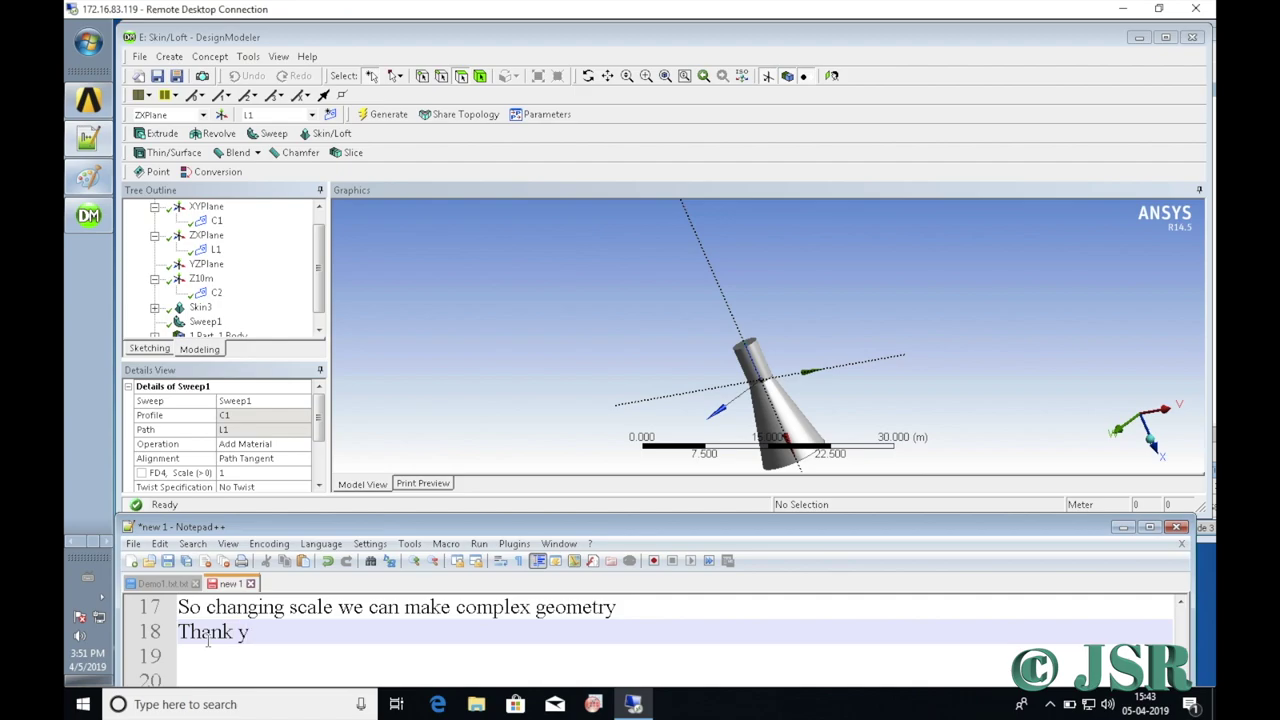
text(you for wa)
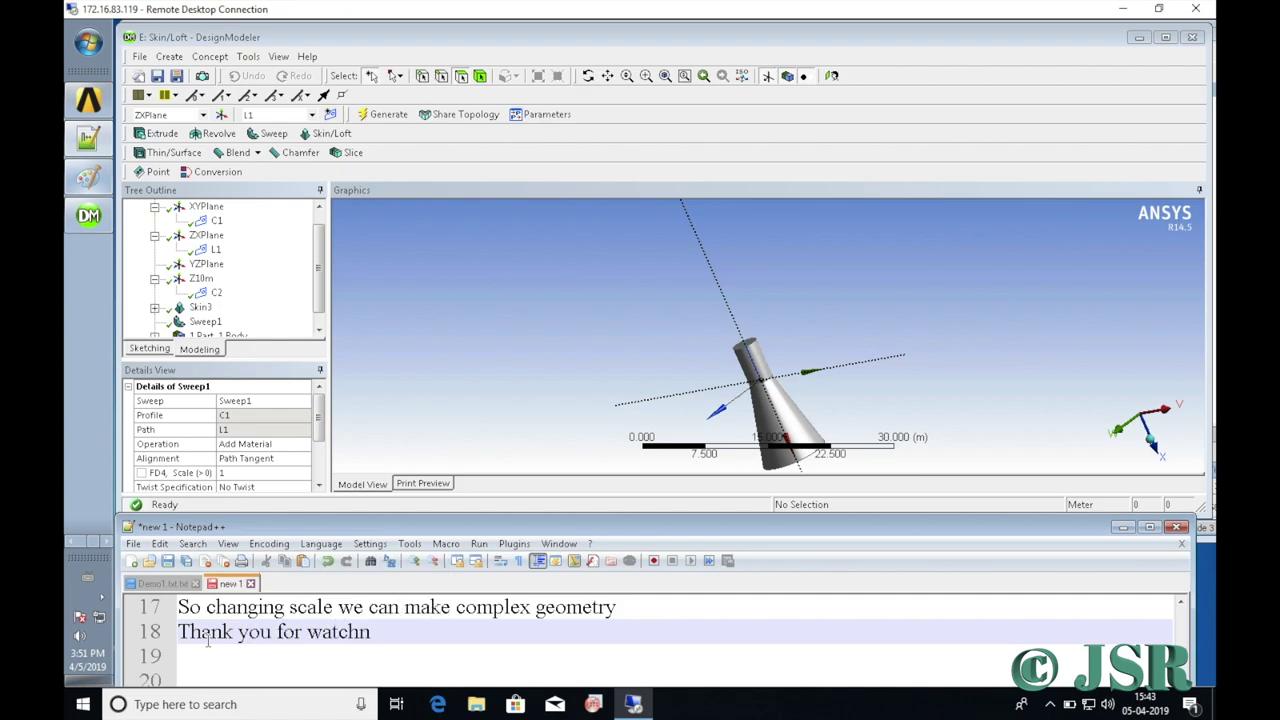
text(tching)
key(Return)
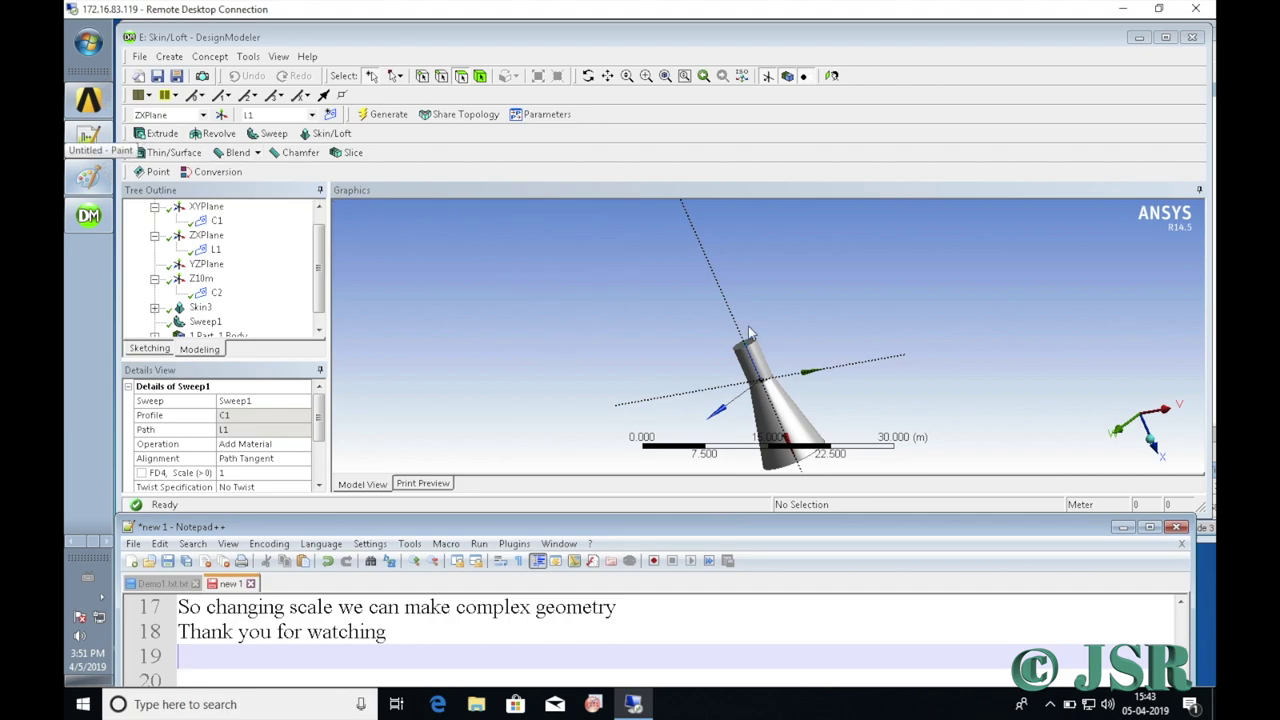
Minimize the DesignModeler, Workbench, Notepad++ and Remote Desktop windows to return to the local desktop.
click(1136, 45)
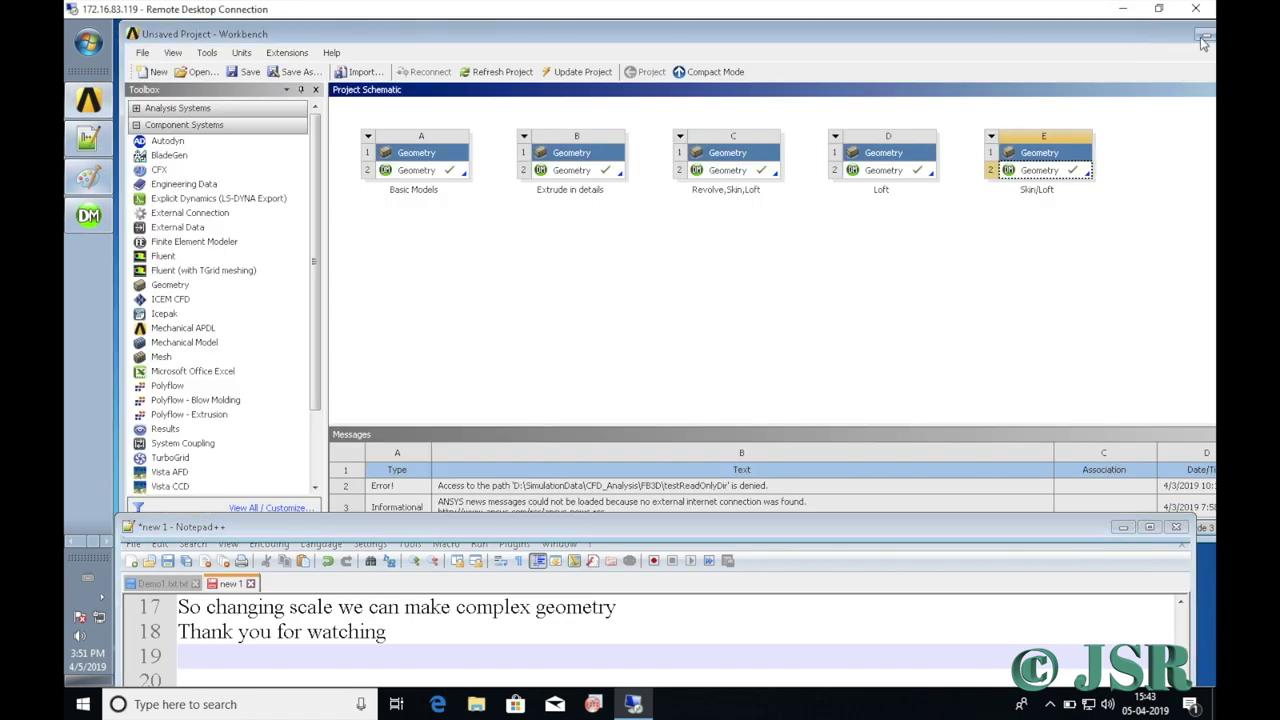
click(1130, 44)
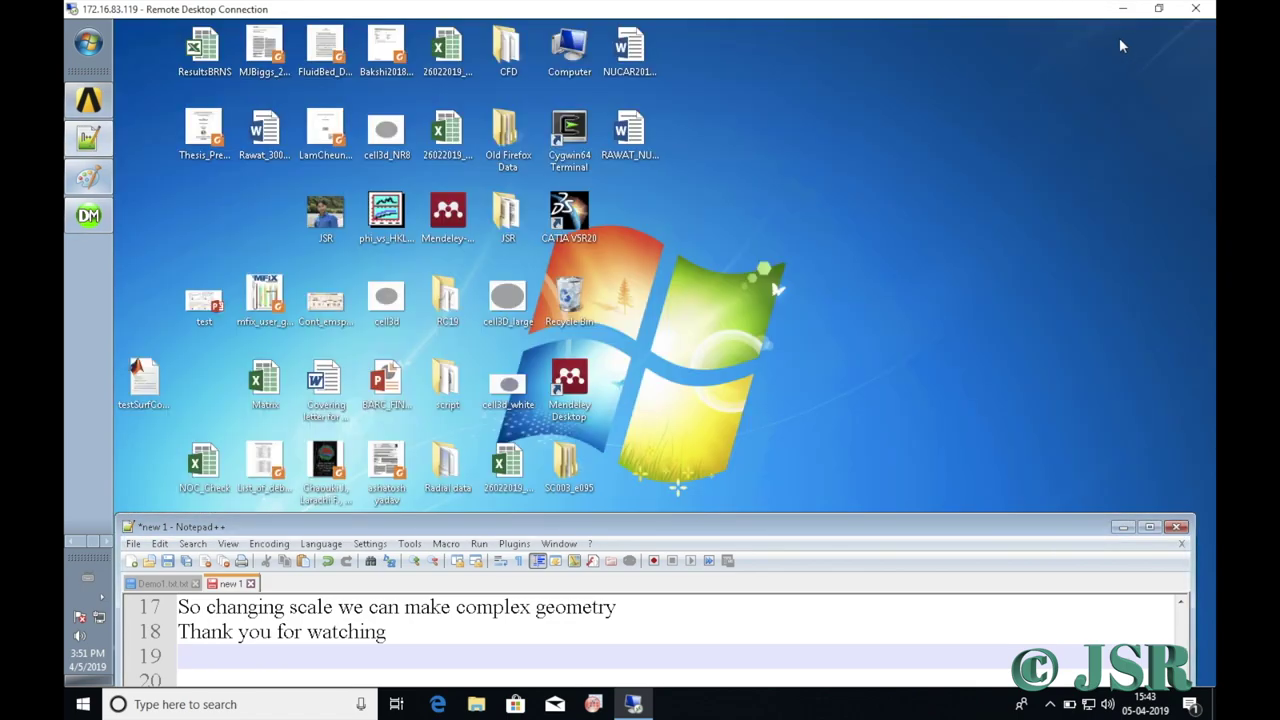
click(1122, 526)
click(1122, 8)
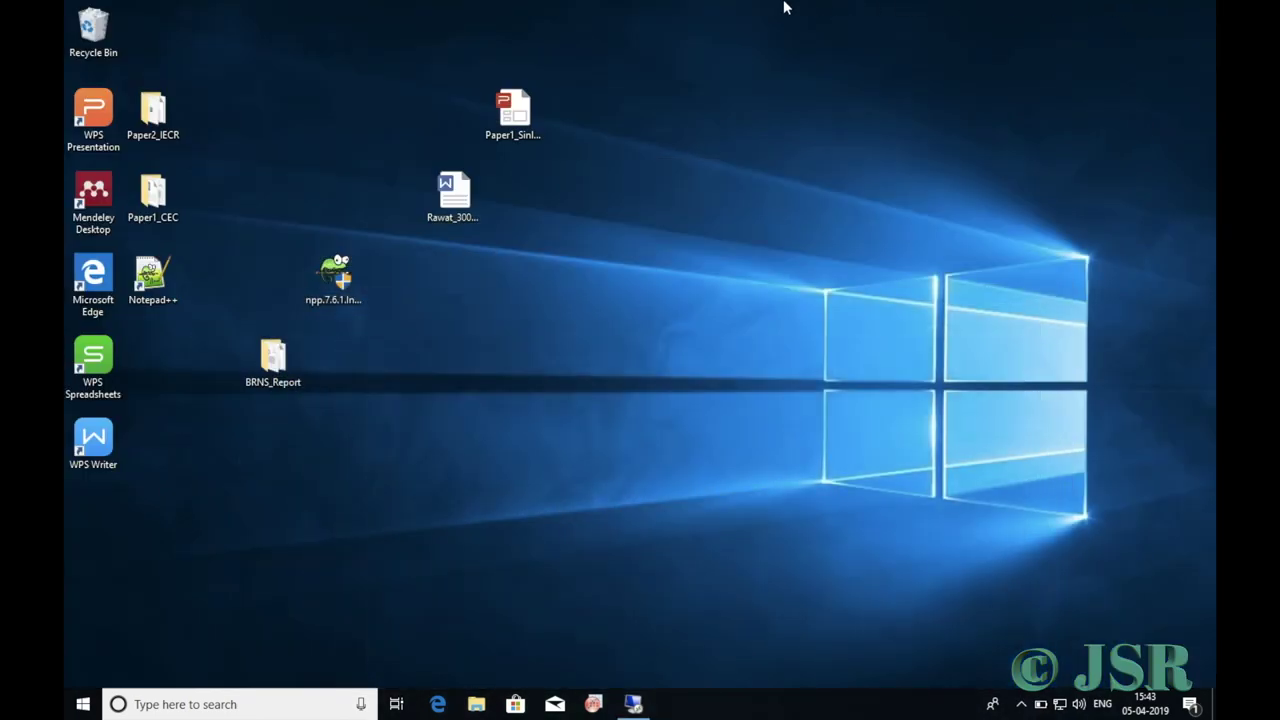